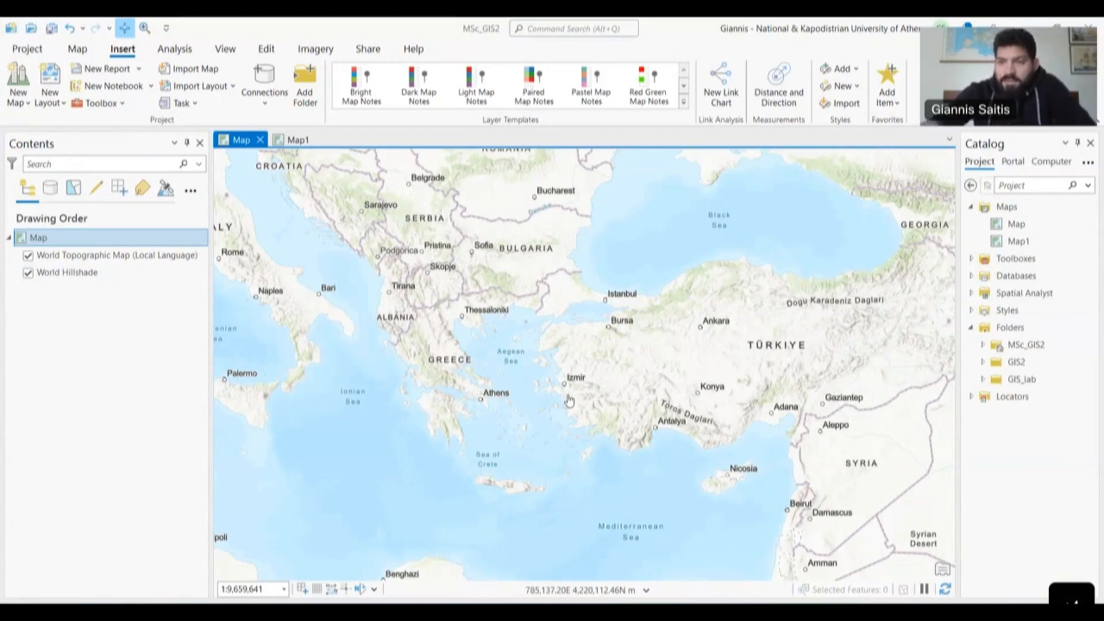
- Expand GIS_lab and add altitude_points and Contours100 to the map
left_click(982, 381)
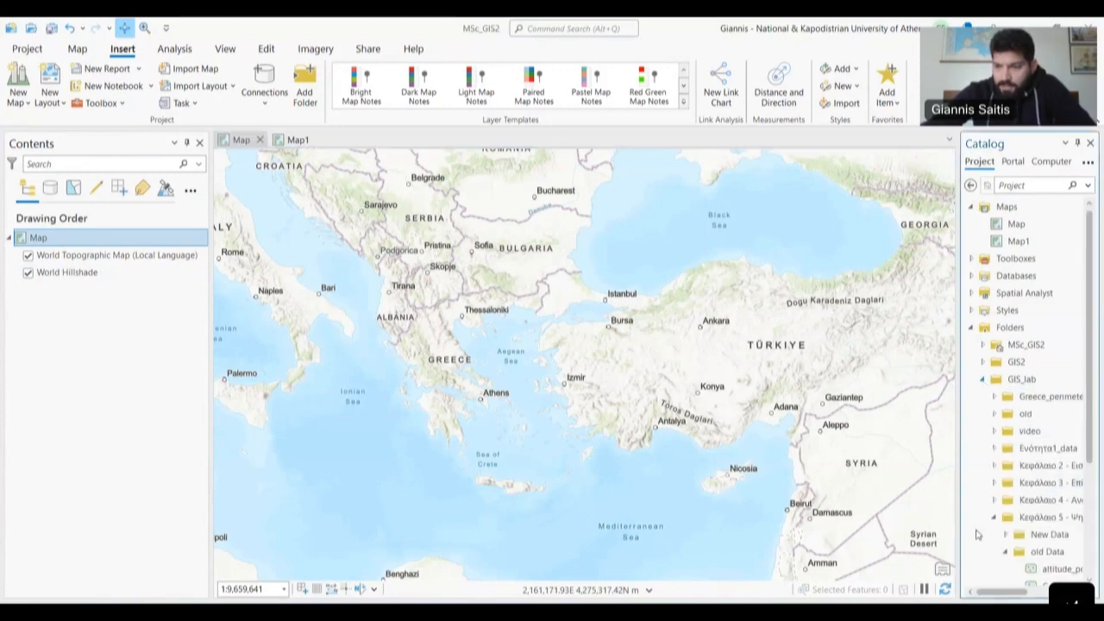
left_click_drag(959, 506, 907, 517)
scroll(969, 521, "down", 3)
left_click(1009, 431)
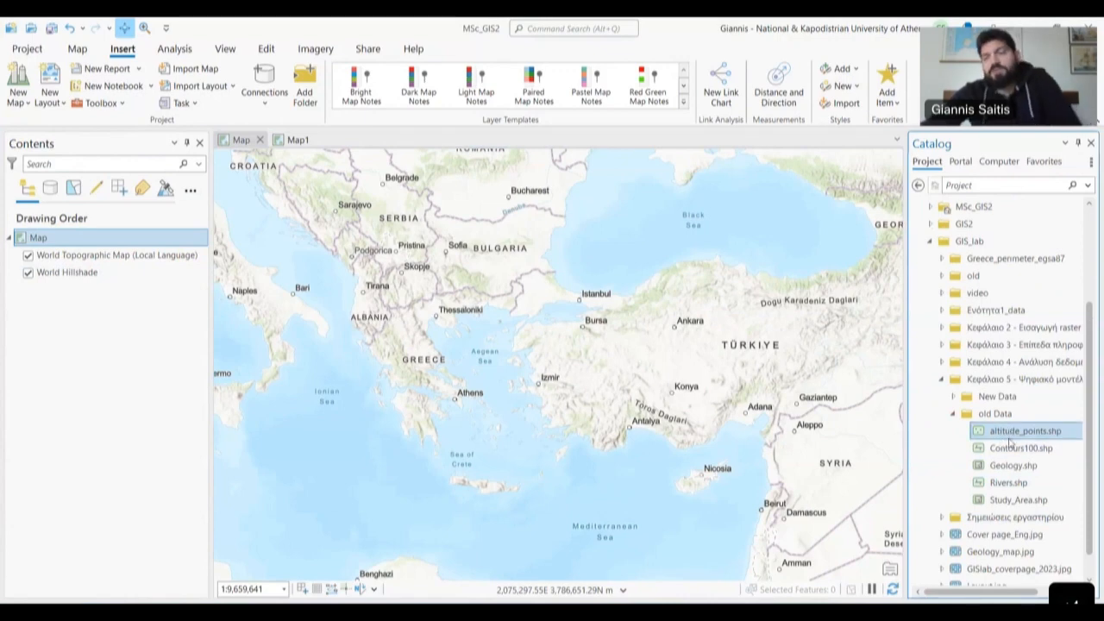
mouse_move(1011, 436)
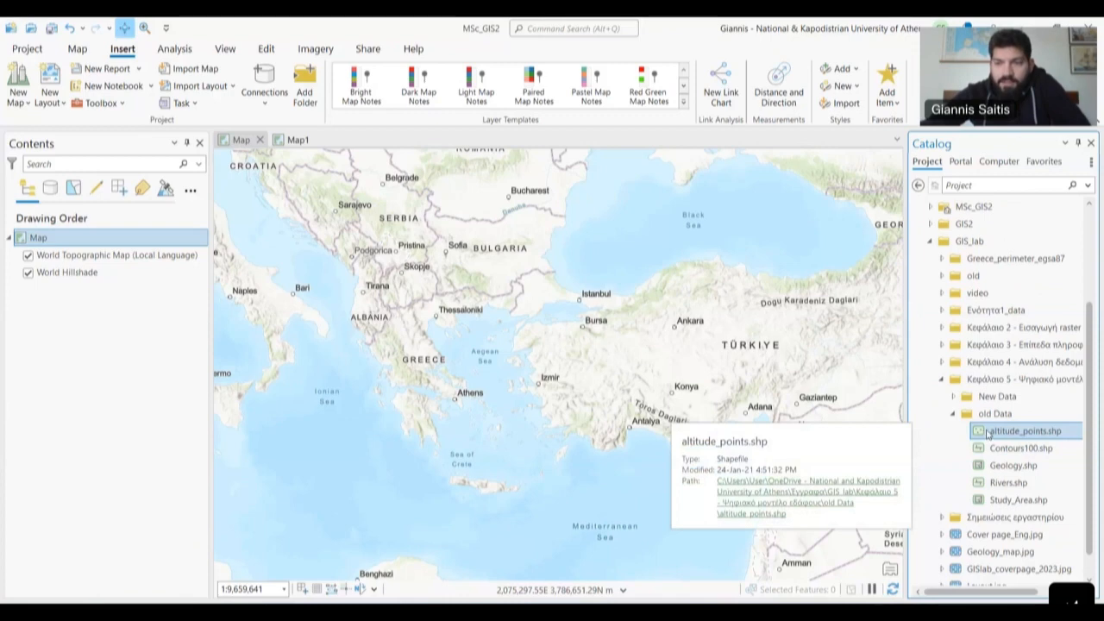
left_click_drag(738, 385, 735, 386)
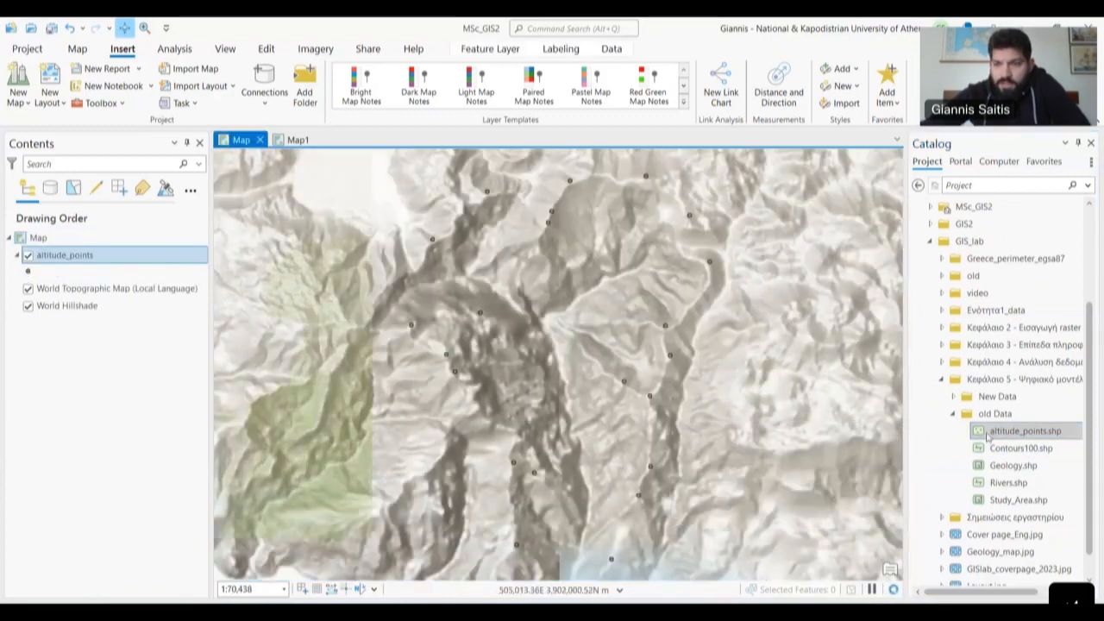
left_click_drag(1009, 449, 817, 444)
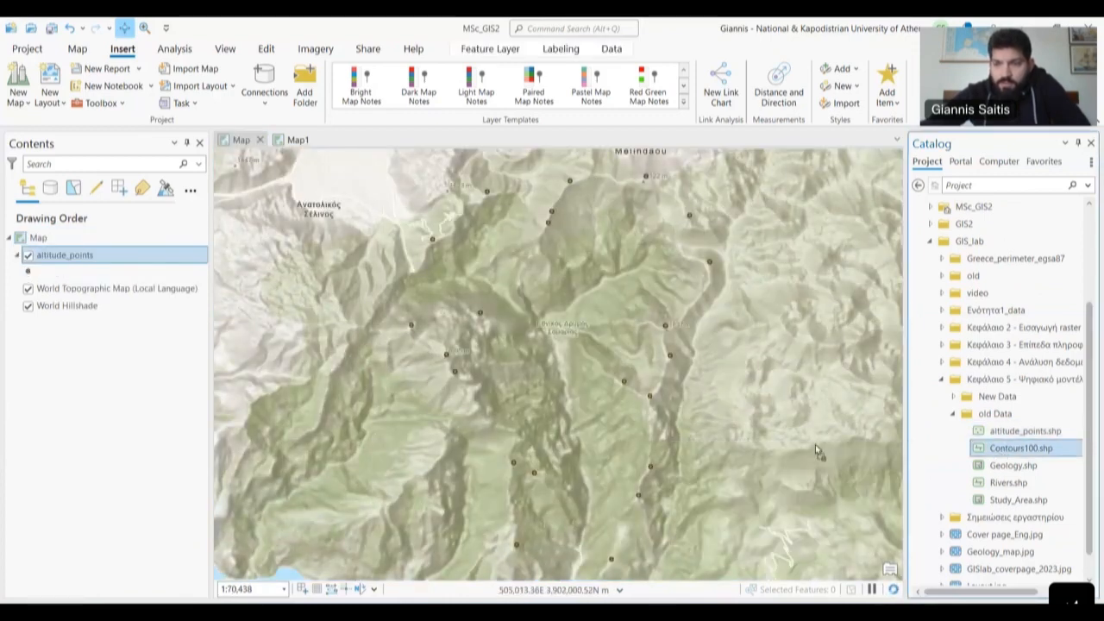
- Add the Rivers, Study_Area and Geology shapefiles to the map
left_click(1023, 470)
left_click_drag(997, 485, 786, 481)
left_click(955, 503)
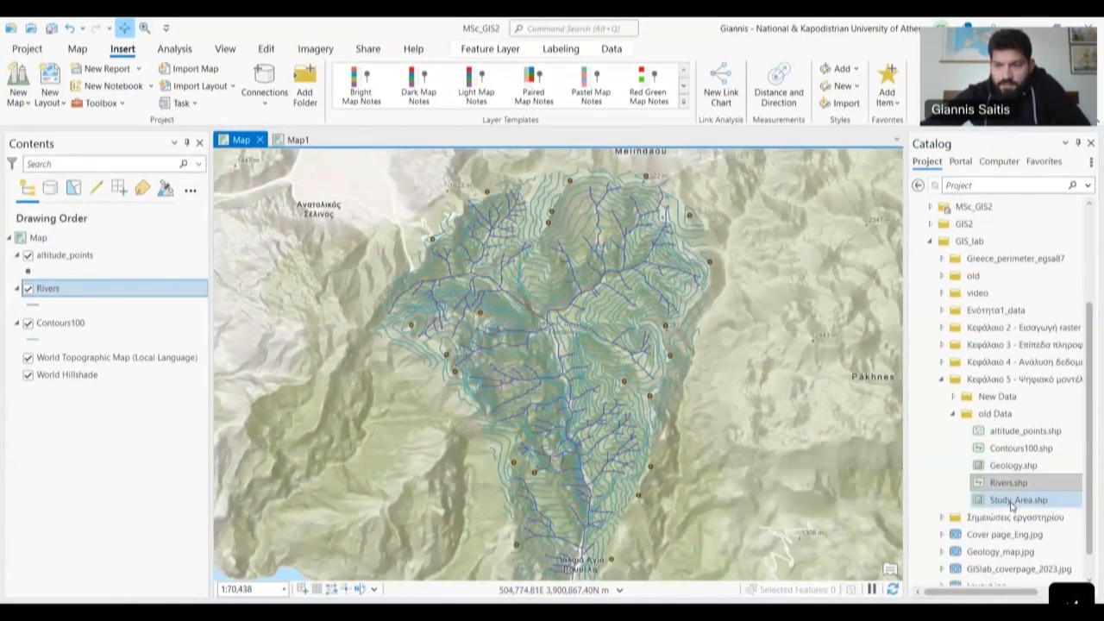
left_click_drag(955, 505, 786, 498)
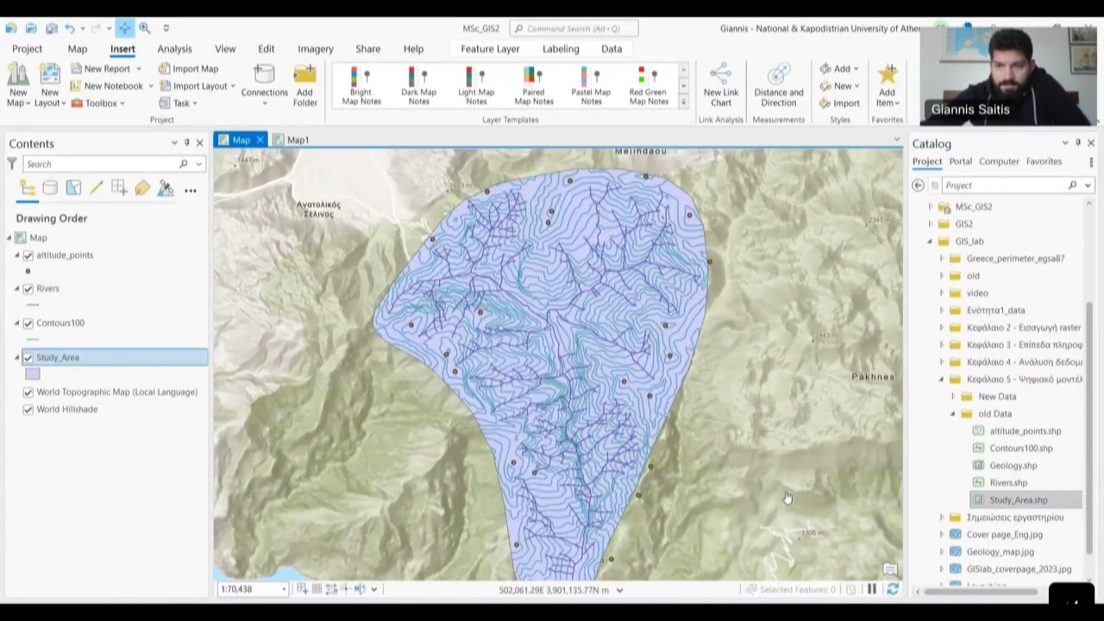
left_click(1009, 470)
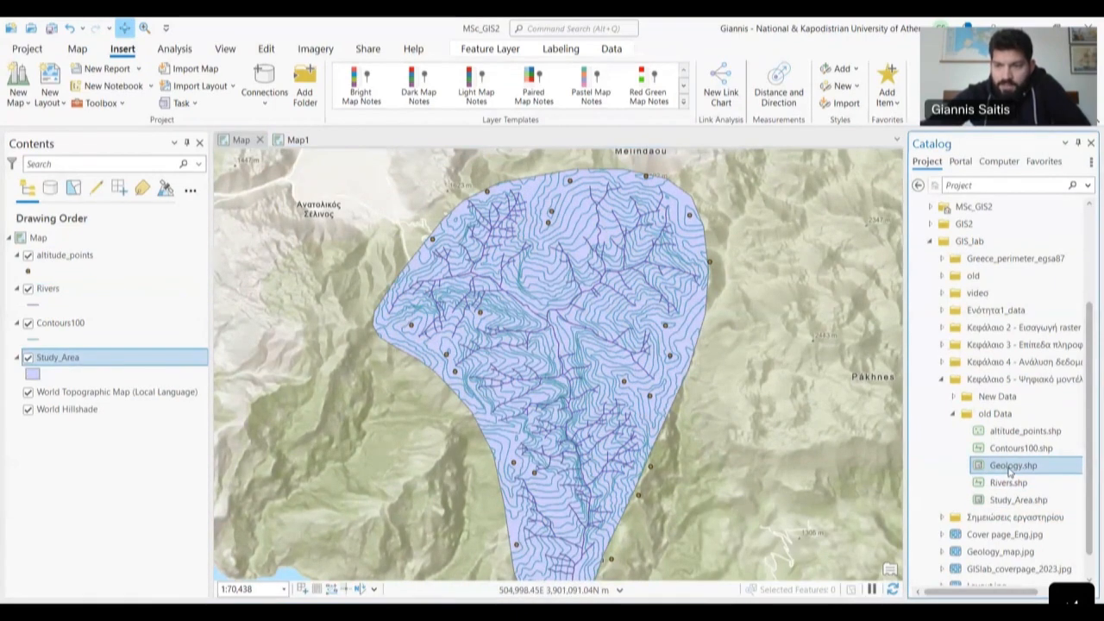
scroll(1010, 470, "down", 1)
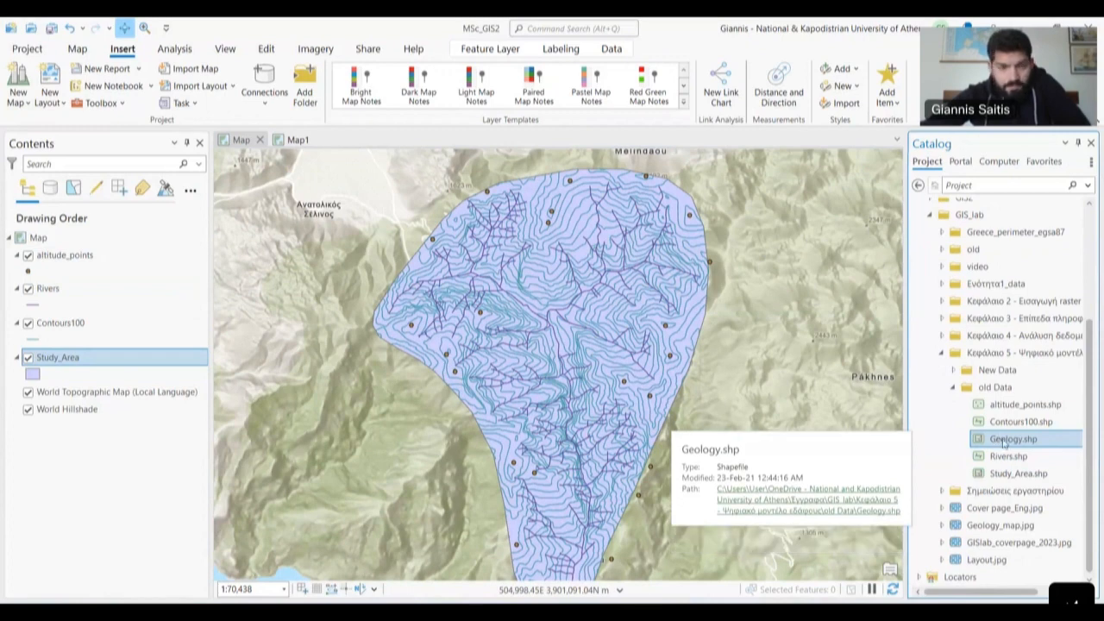
left_click_drag(1003, 441, 739, 453)
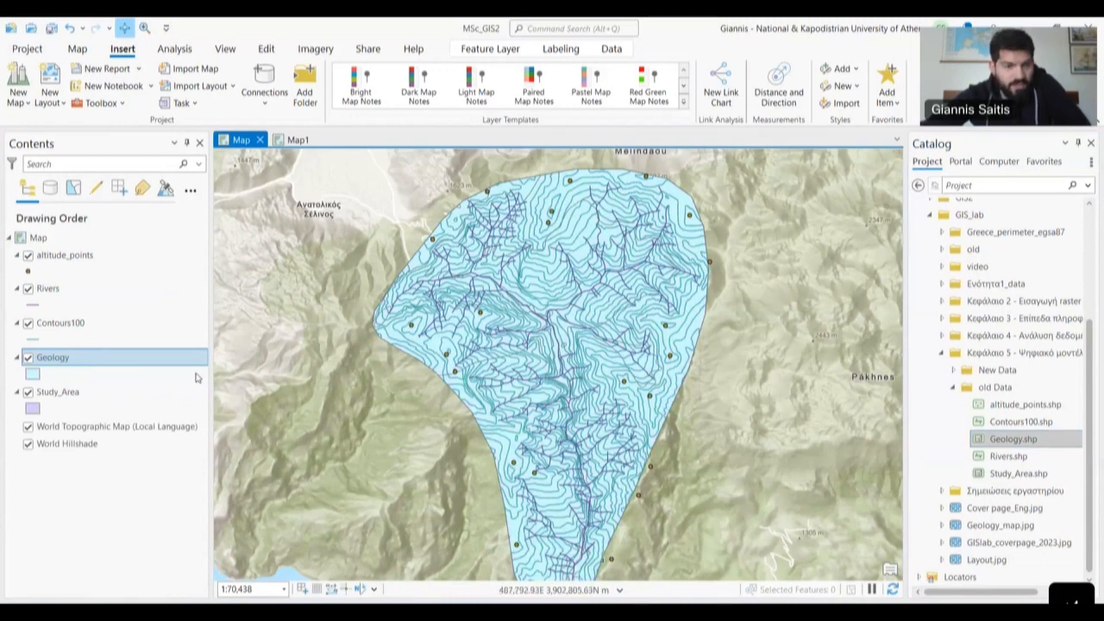
- Hide the Study_Area layer and pan across the watershed
left_click(52, 368)
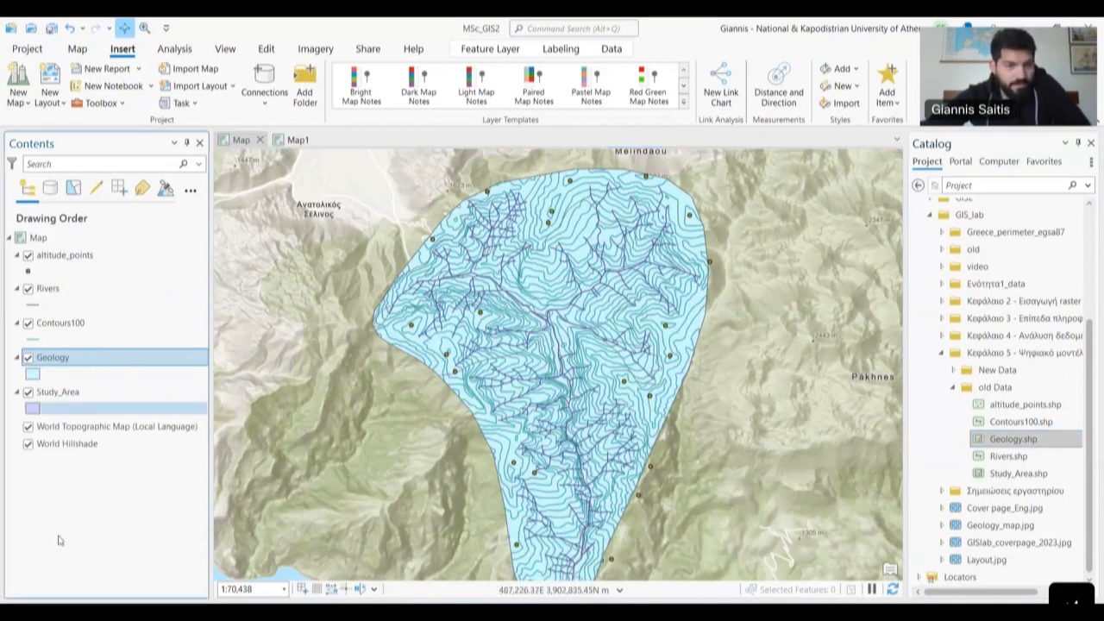
left_click(28, 392)
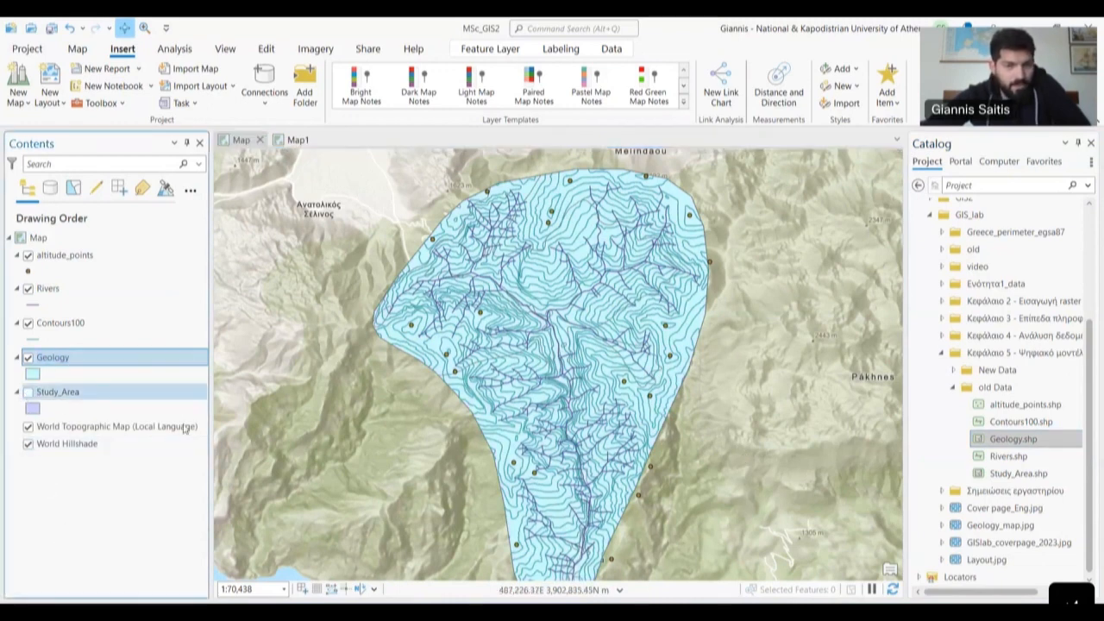
left_click_drag(400, 443, 382, 417)
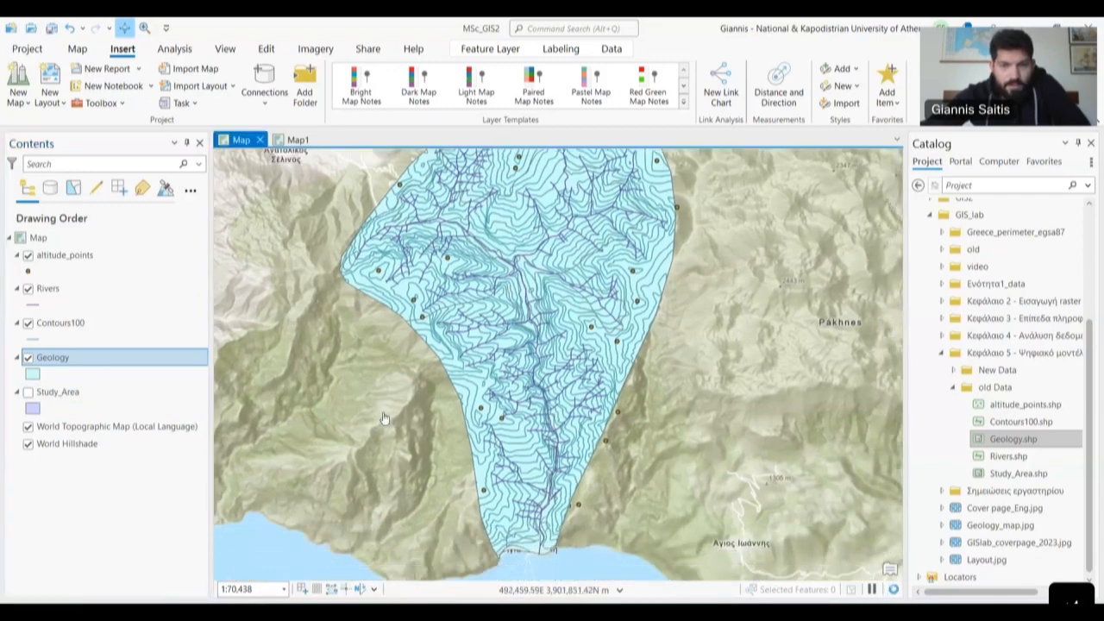
scroll(383, 419, "down", 2)
left_click_drag(350, 370, 403, 371)
scroll(431, 401, "up", 2)
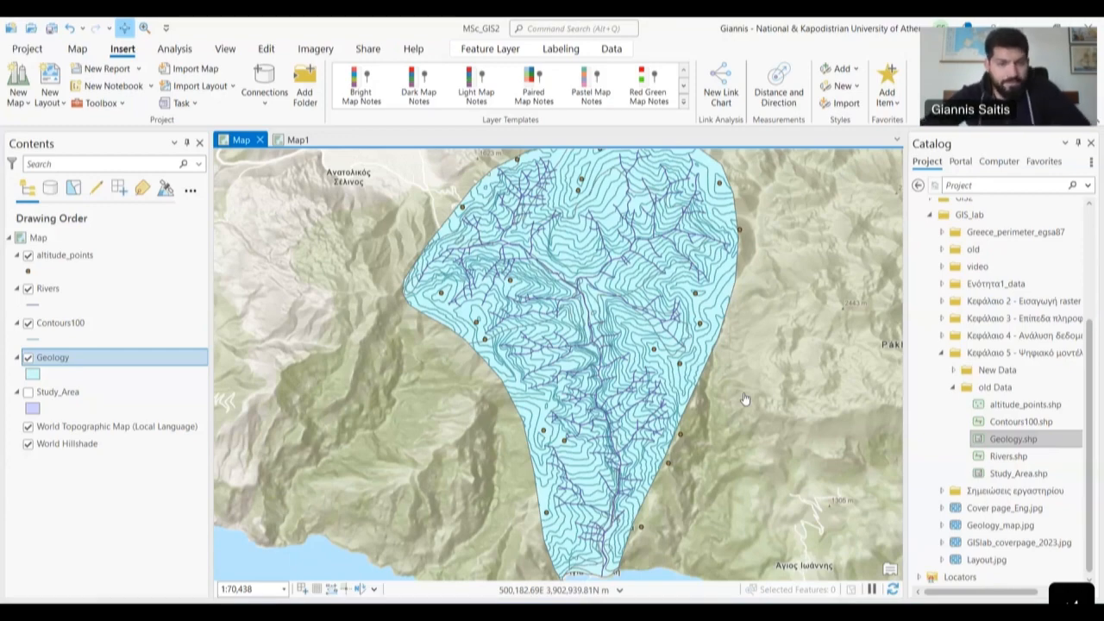
- Recentre the map on the watershed and show the Analysis ribbon
left_click_drag(705, 435, 698, 432)
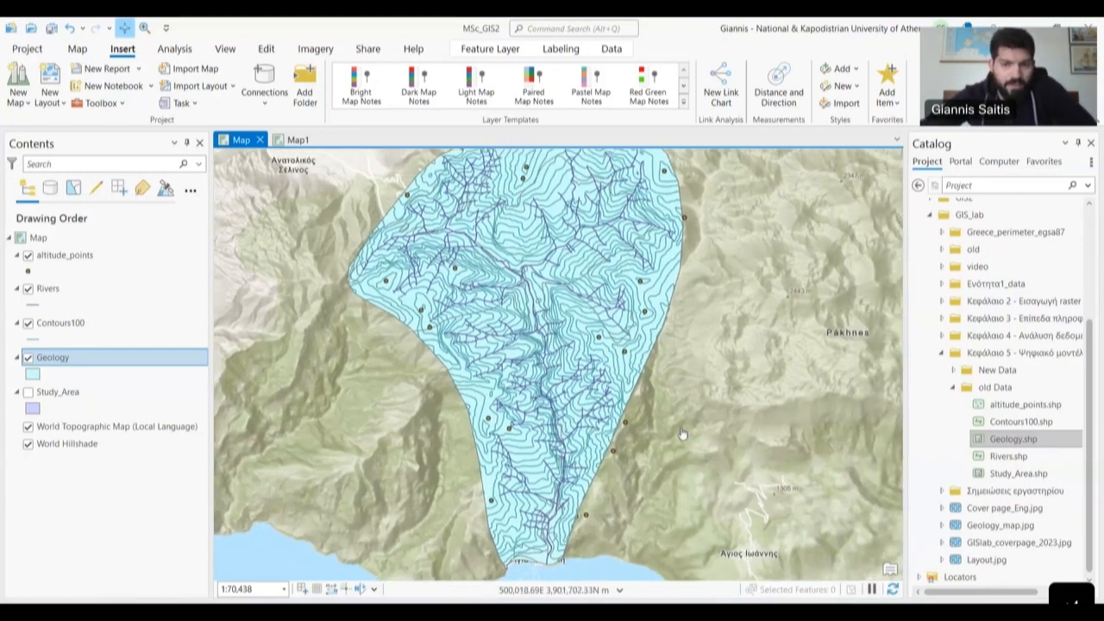
scroll(608, 384, "down", 2)
left_click_drag(680, 428, 613, 392)
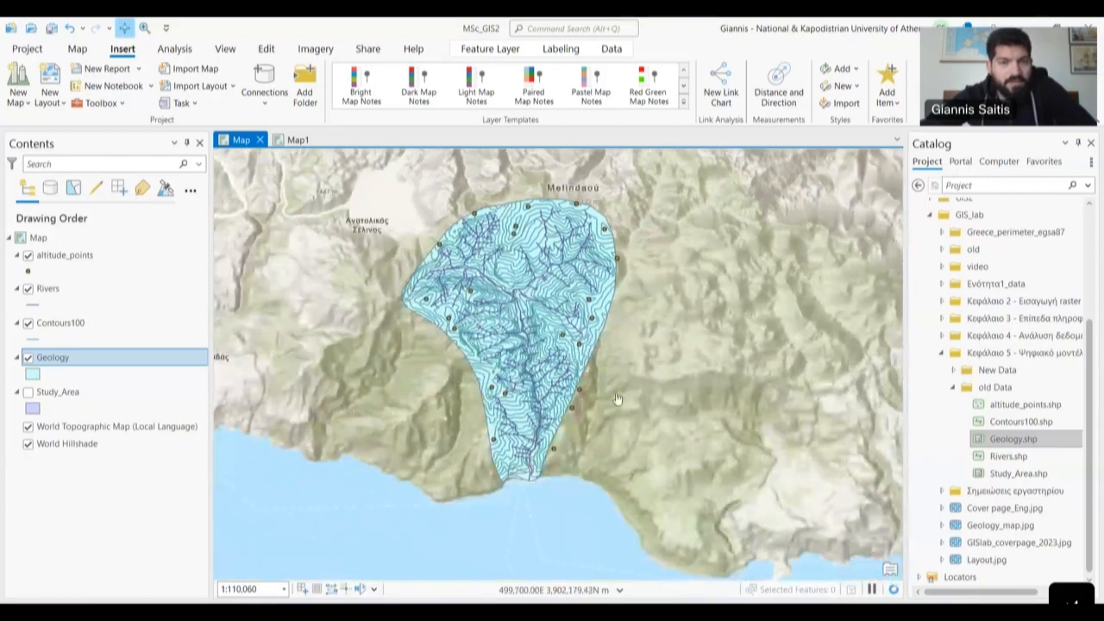
scroll(613, 392, "up", 2)
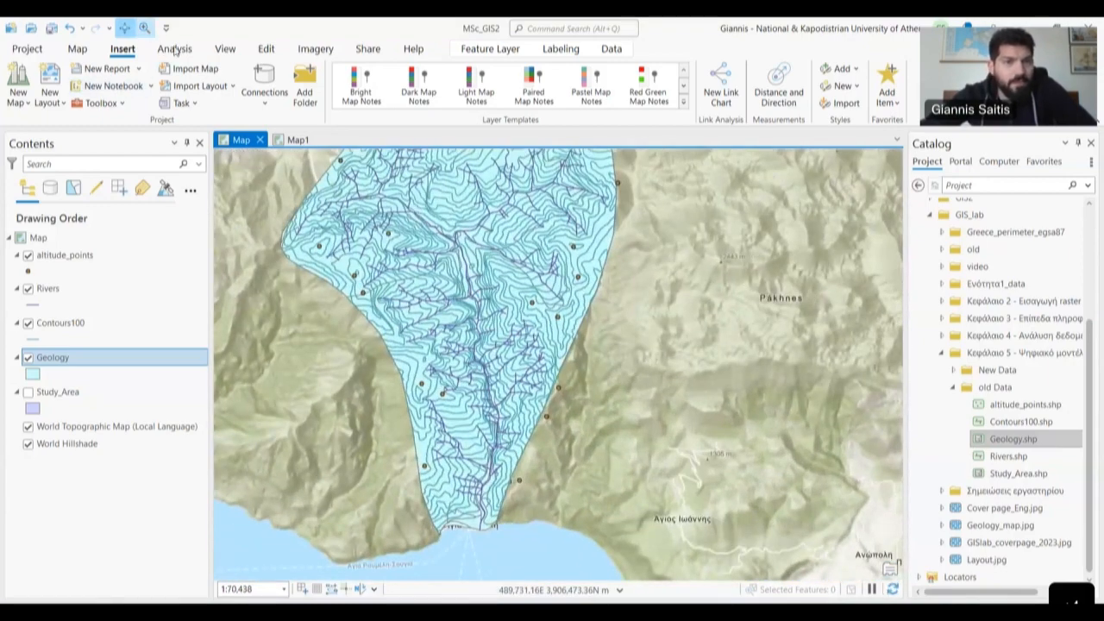
left_click(174, 49)
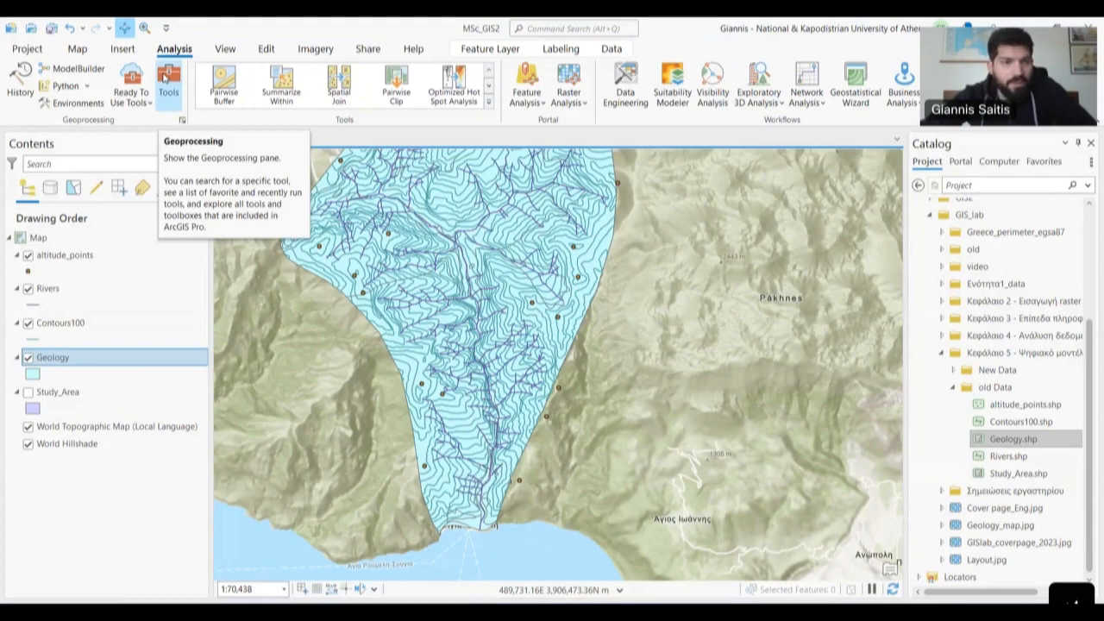
- Search Geoprocessing for 'topo to raster' and open the Topo to Raster tool
left_click(165, 77)
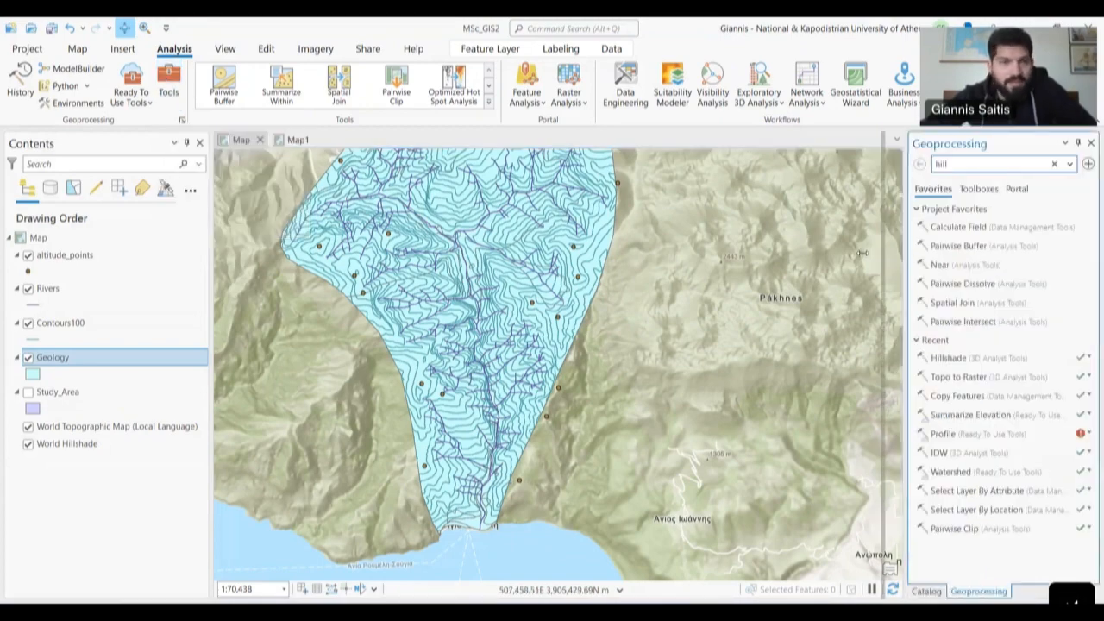
left_click_drag(856, 253, 822, 252)
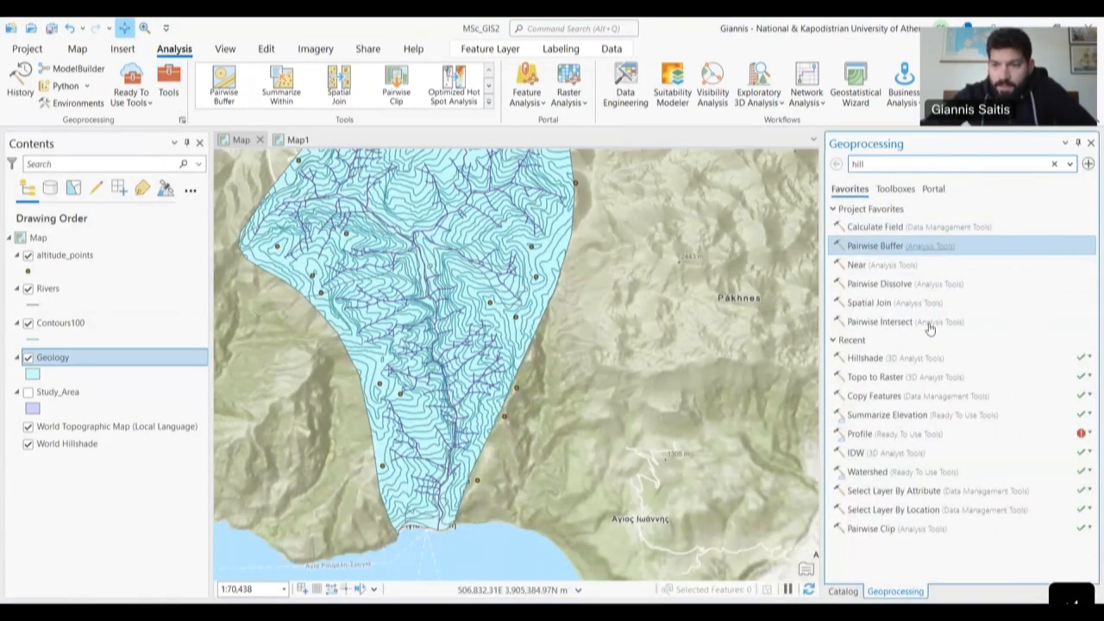
left_click(897, 164)
key("BackSpace")
key("BackSpace")
key("BackSpace")
key("BackSpace")
type("top")
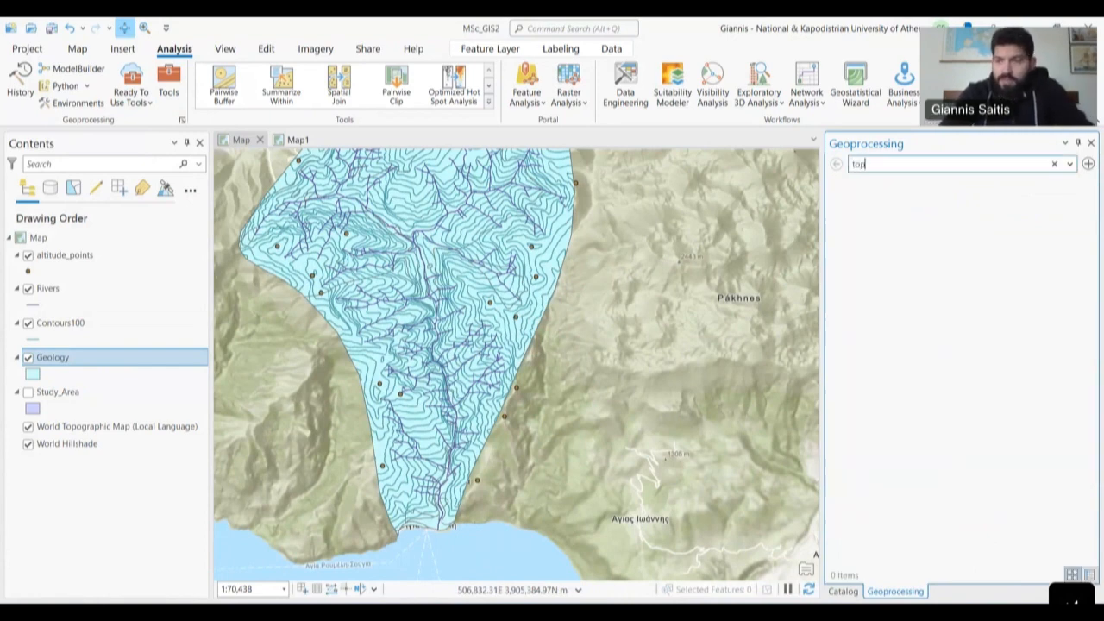
type("o")
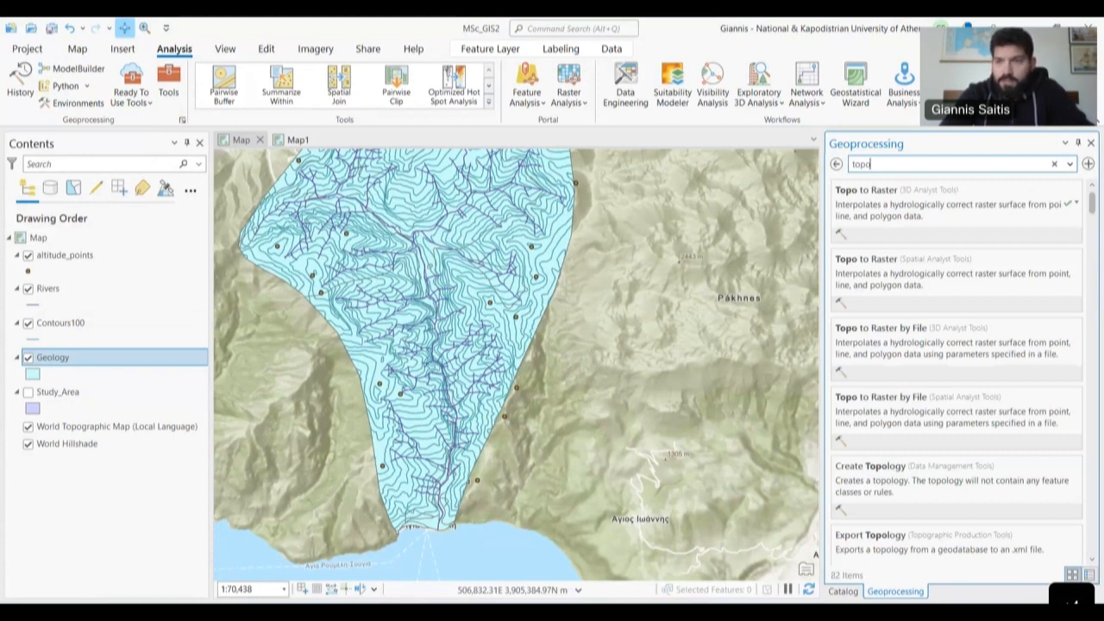
type(" to raster")
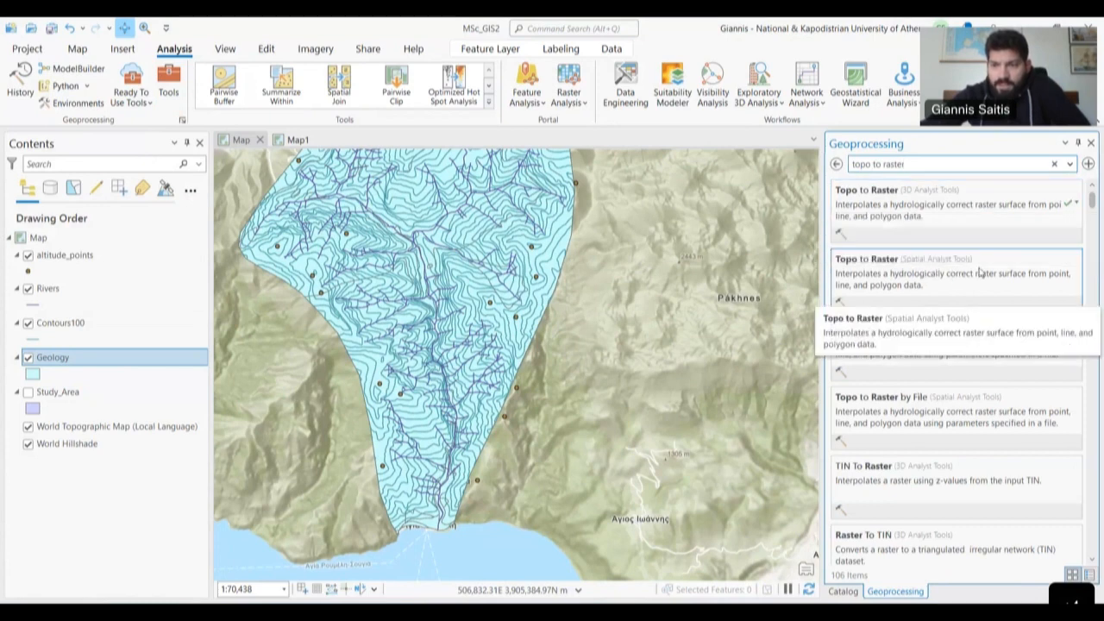
left_click(941, 210)
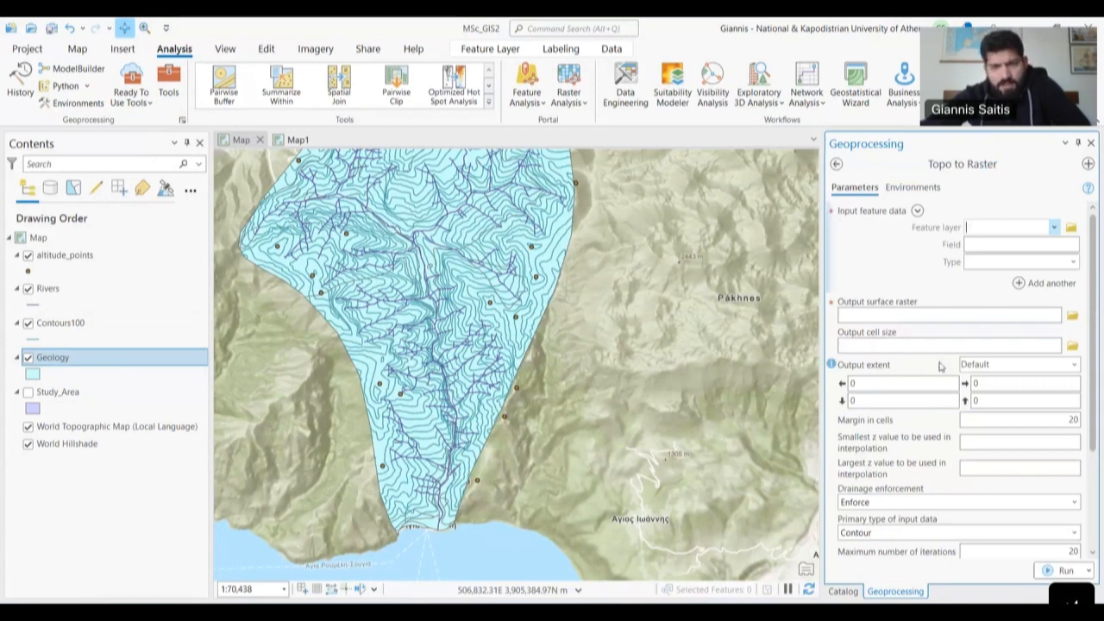
- Set altitude_points as the first input, with field Altitude_m and type Point elevation
scroll(940, 366, "down", 4)
scroll(944, 363, "up", 4)
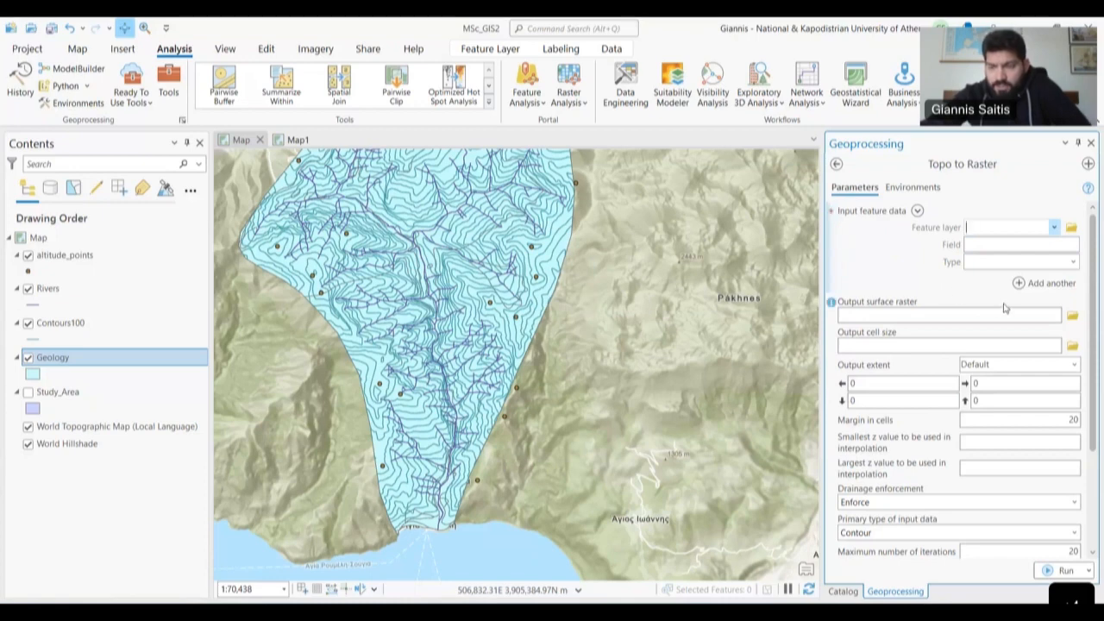
left_click(1055, 227)
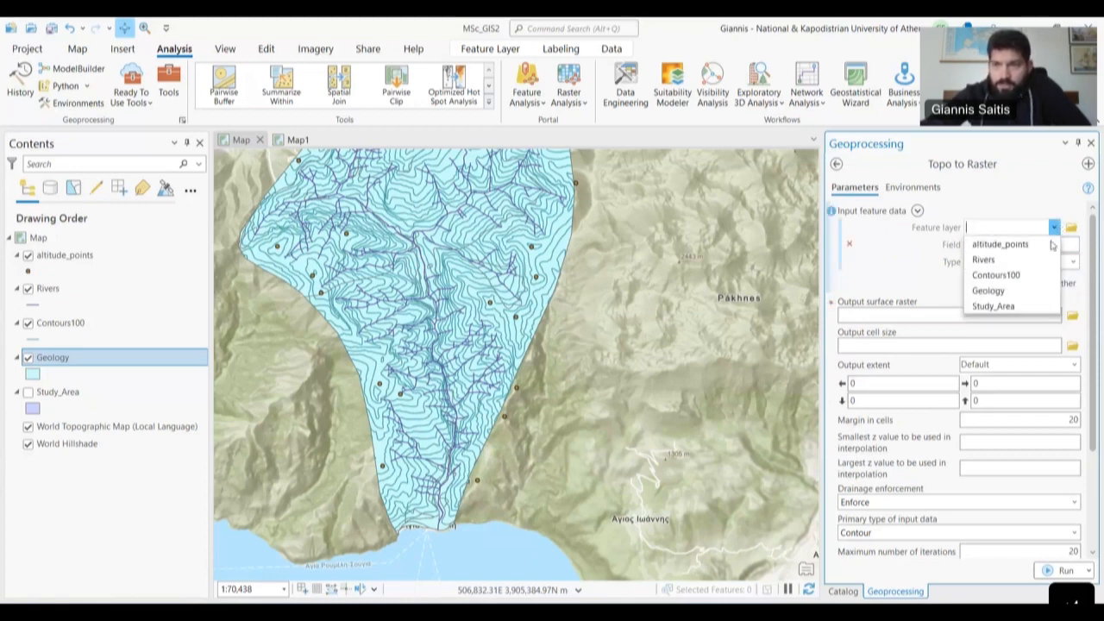
left_click(1026, 194)
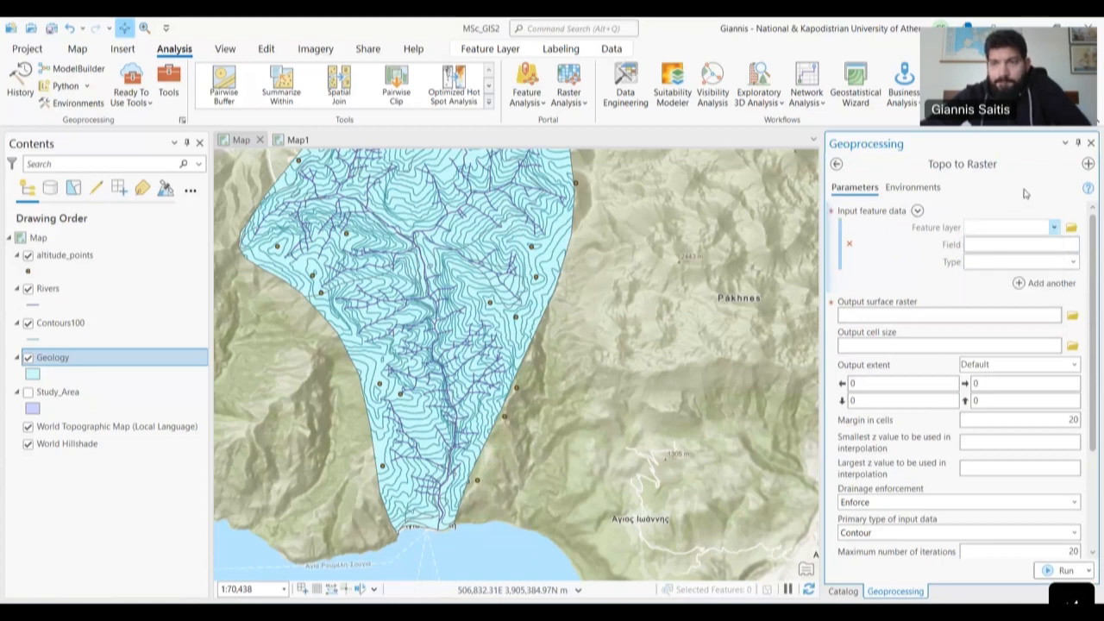
left_click(1053, 228)
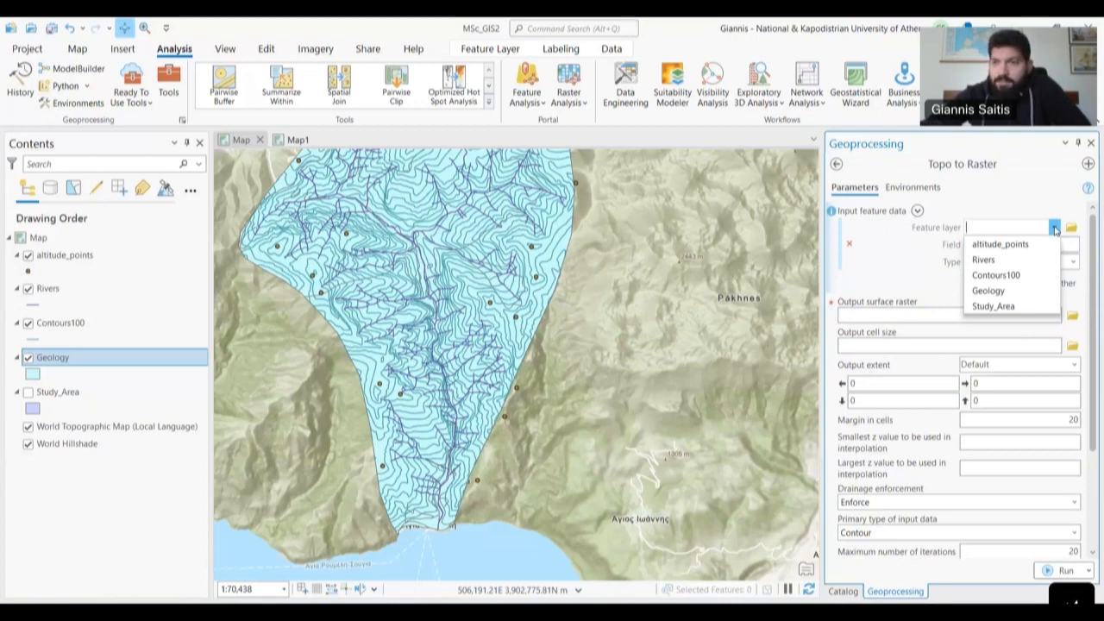
left_click(991, 245)
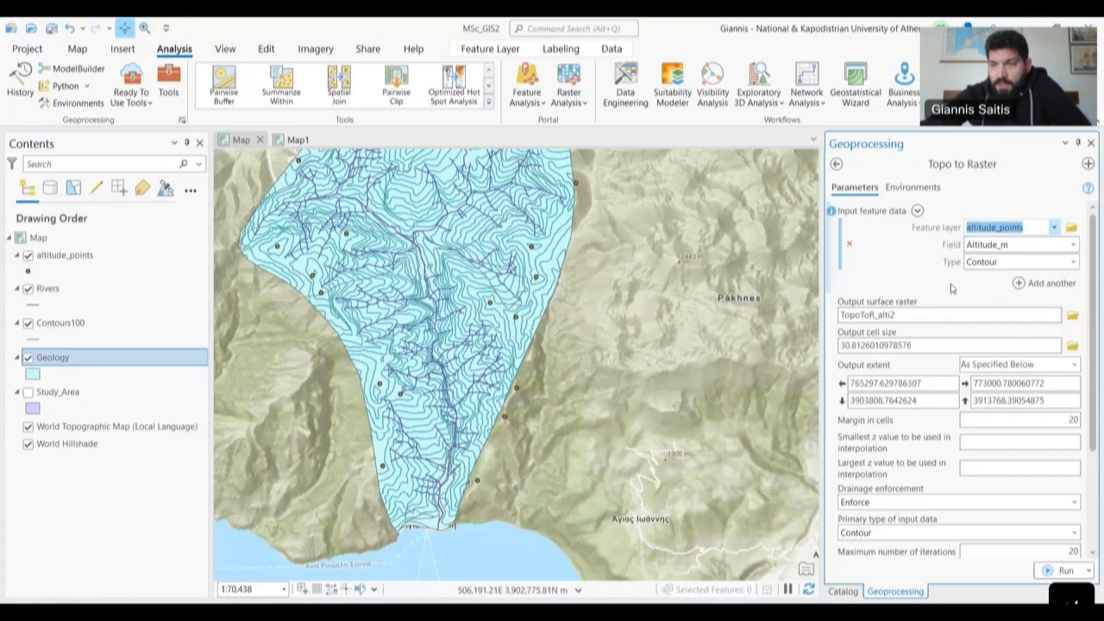
left_click(1073, 246)
left_click(1074, 246)
left_click(1026, 266)
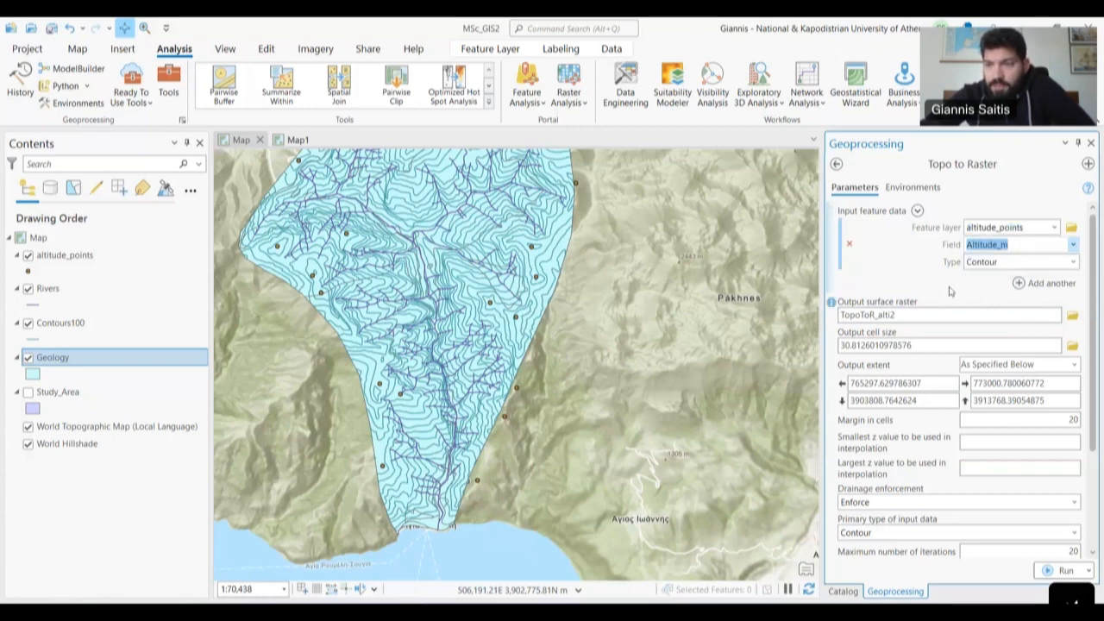
left_click(1073, 264)
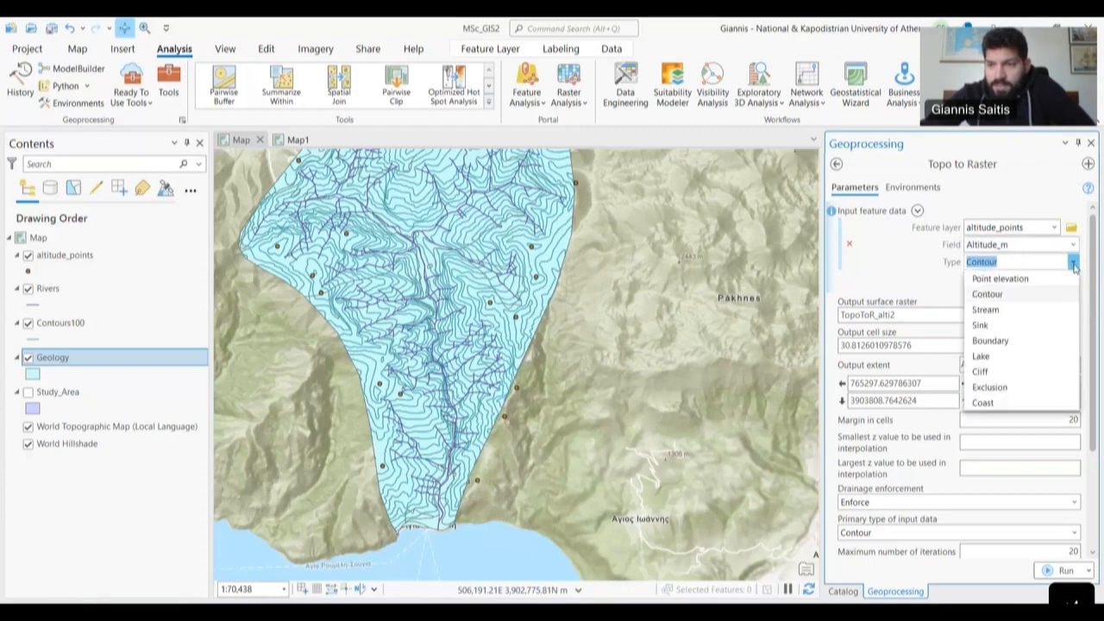
left_click(1013, 283)
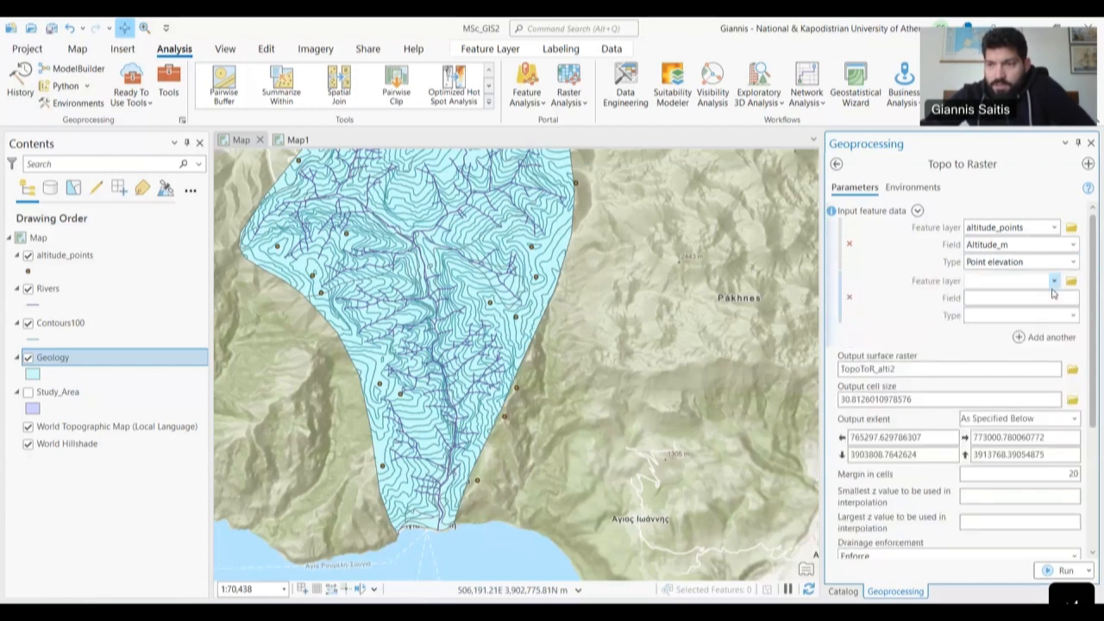
- Add Contours100 as the second input, with field ALT and type Contour
left_click(1054, 282)
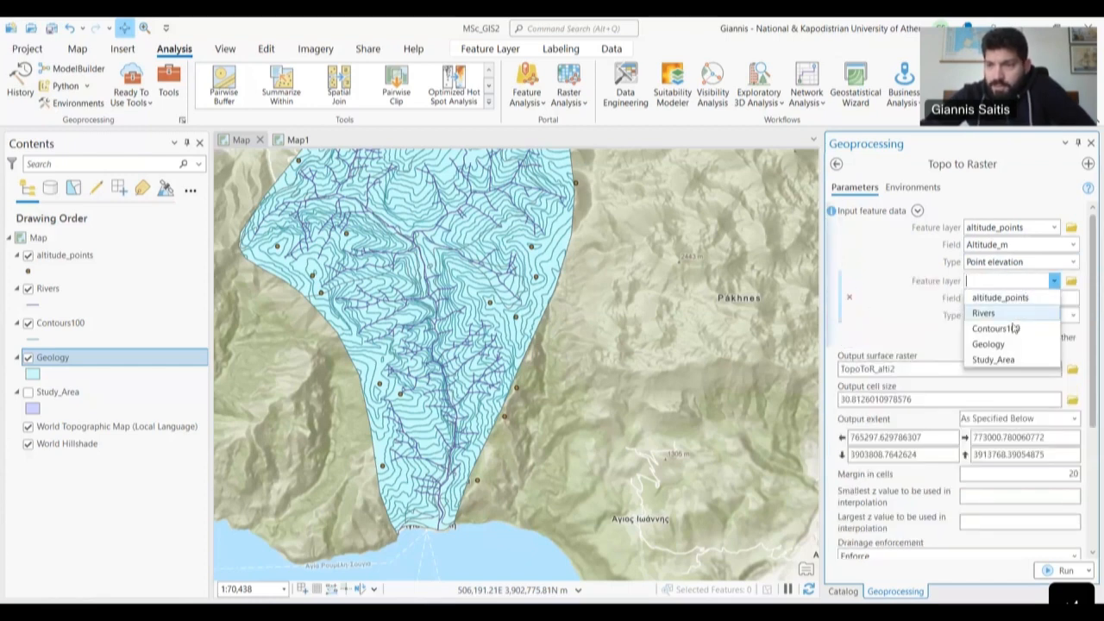
left_click(991, 329)
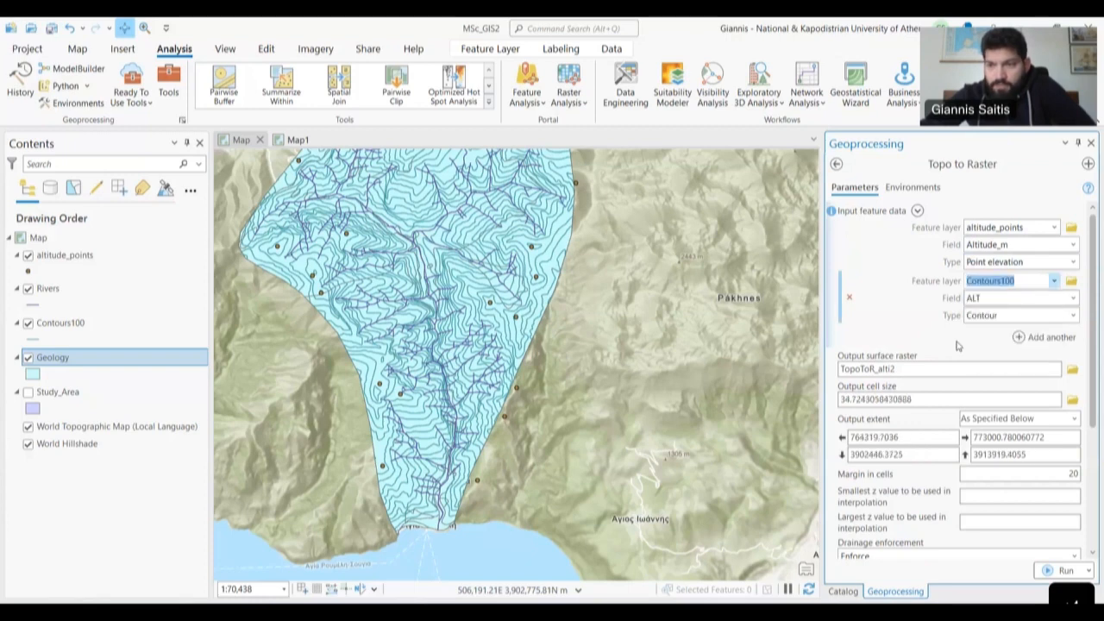
left_click(1073, 298)
left_click(1075, 299)
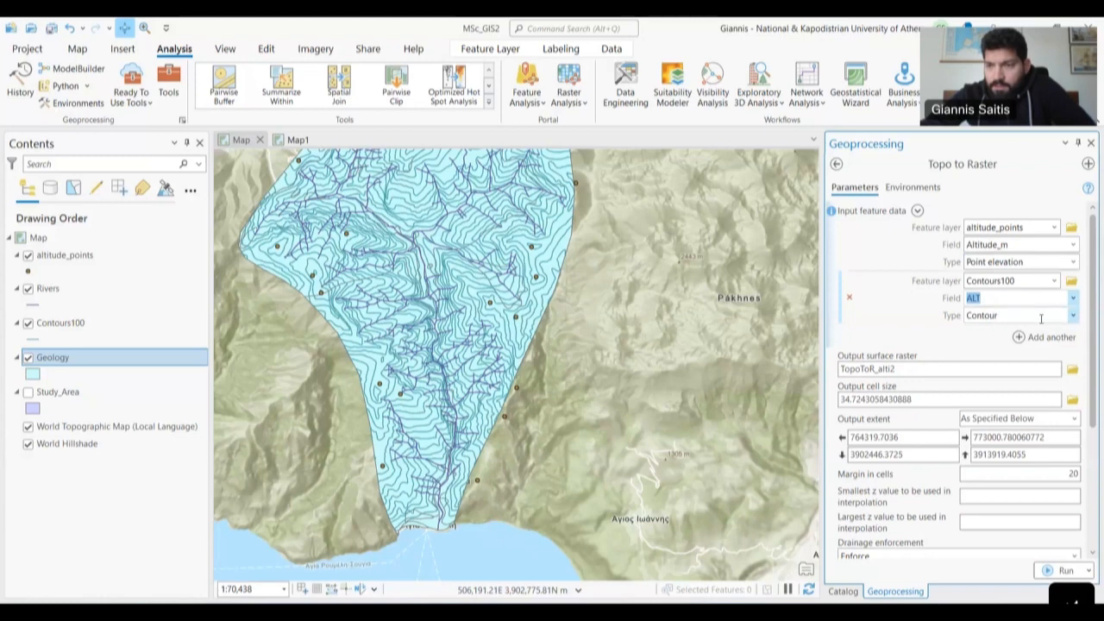
left_click(1073, 317)
left_click(1052, 345)
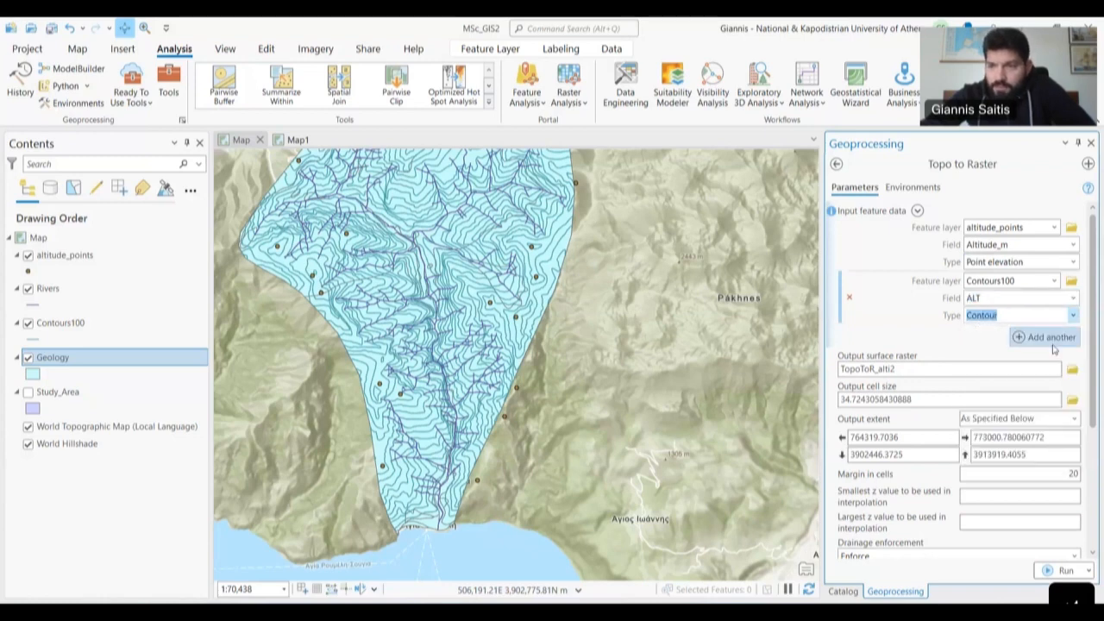
- Add Study_Area as the third input, with type Boundary
left_click(1052, 338)
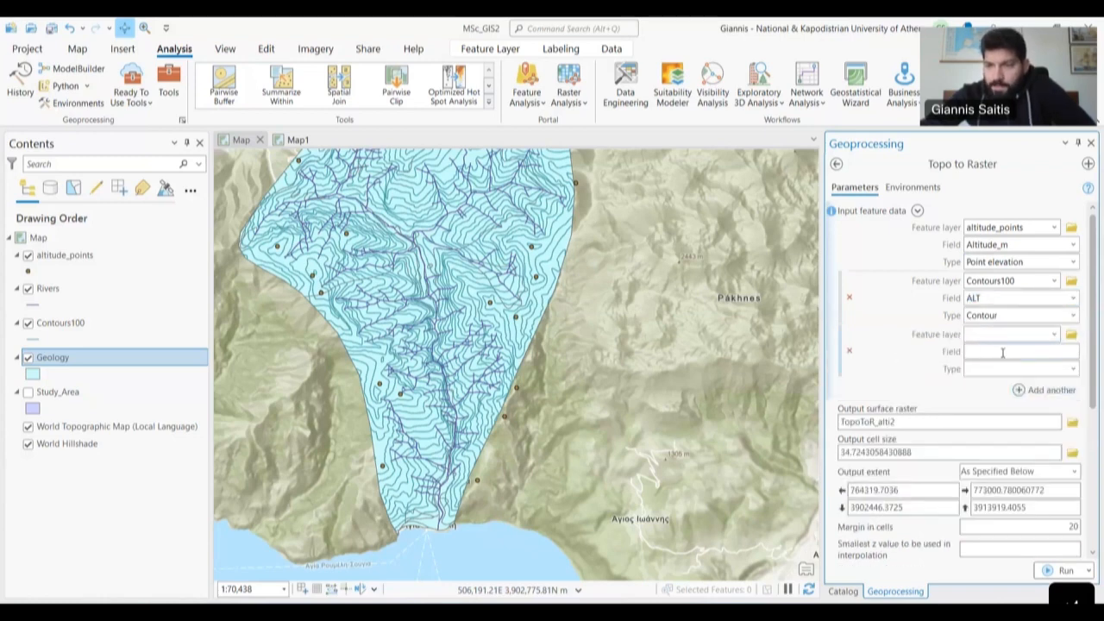
left_click(1053, 335)
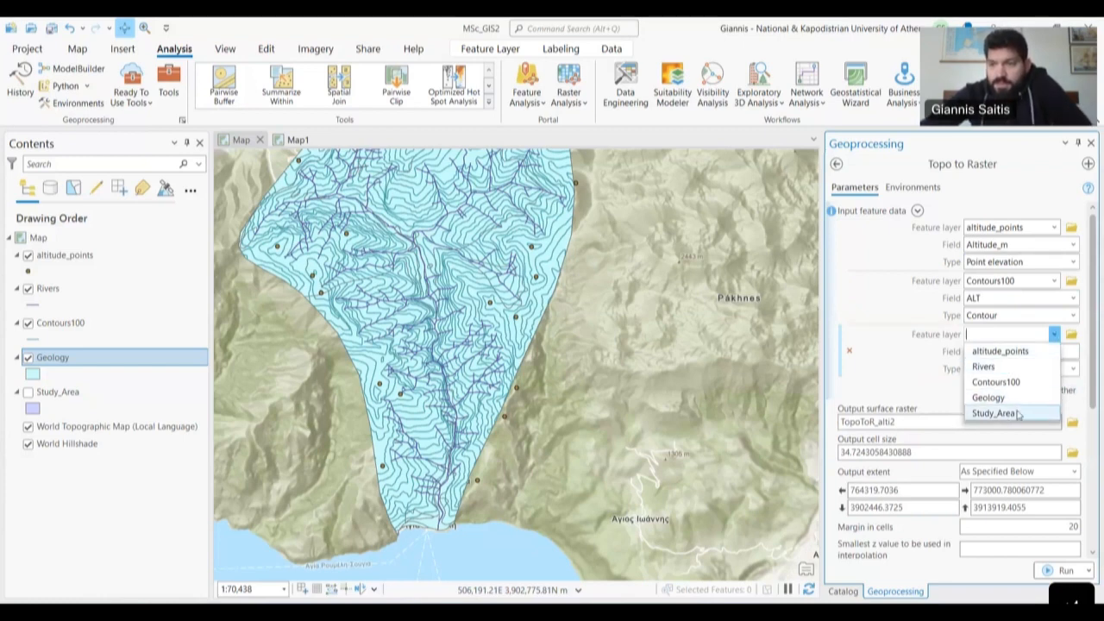
left_click(988, 415)
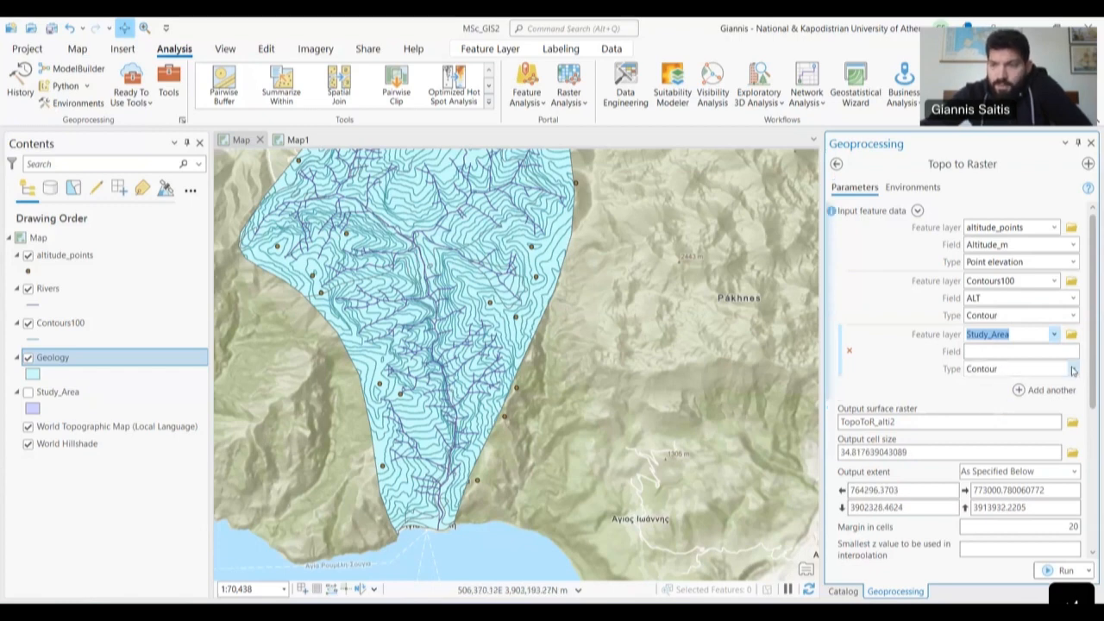
left_click(1074, 369)
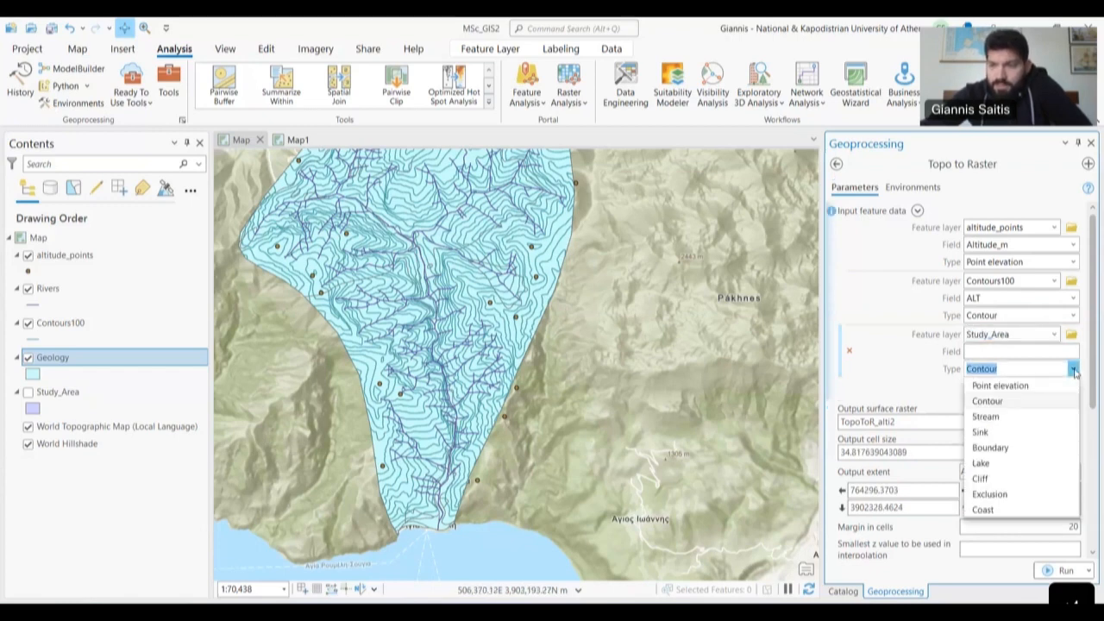
left_click(1043, 448)
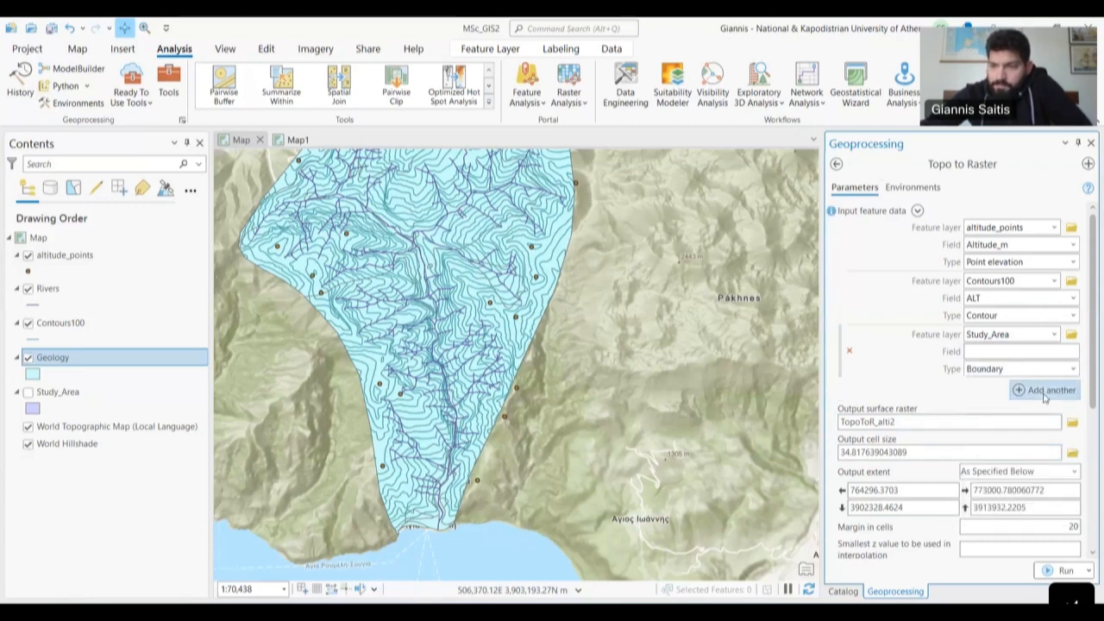
- Add Rivers as the fourth input, with type Stream
left_click(1045, 389)
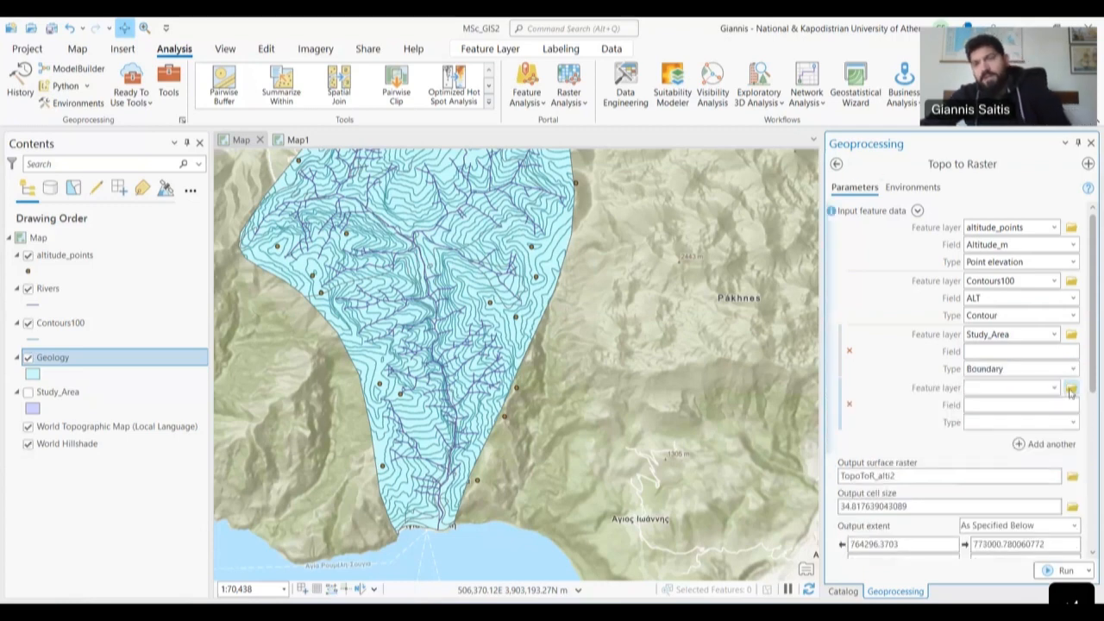
left_click(1053, 389)
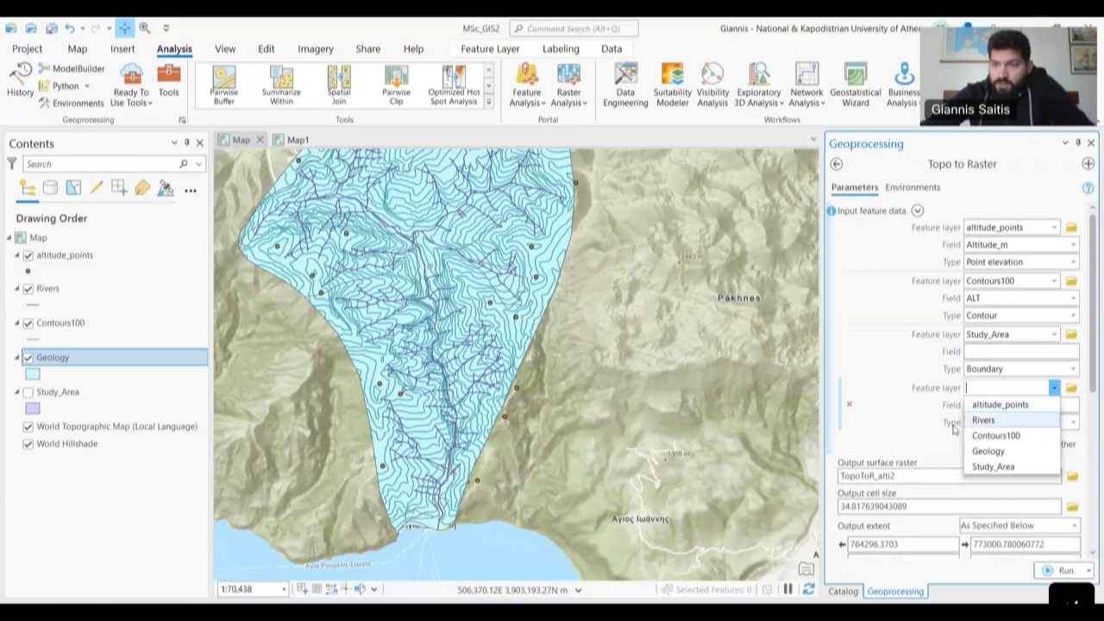
left_click(984, 420)
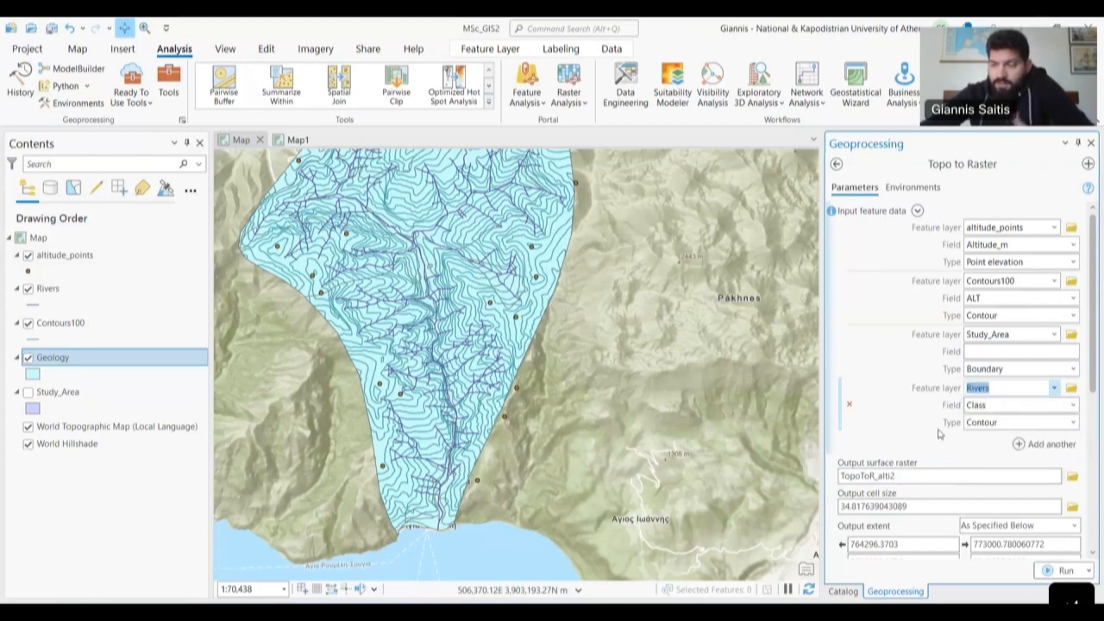
left_click(1073, 405)
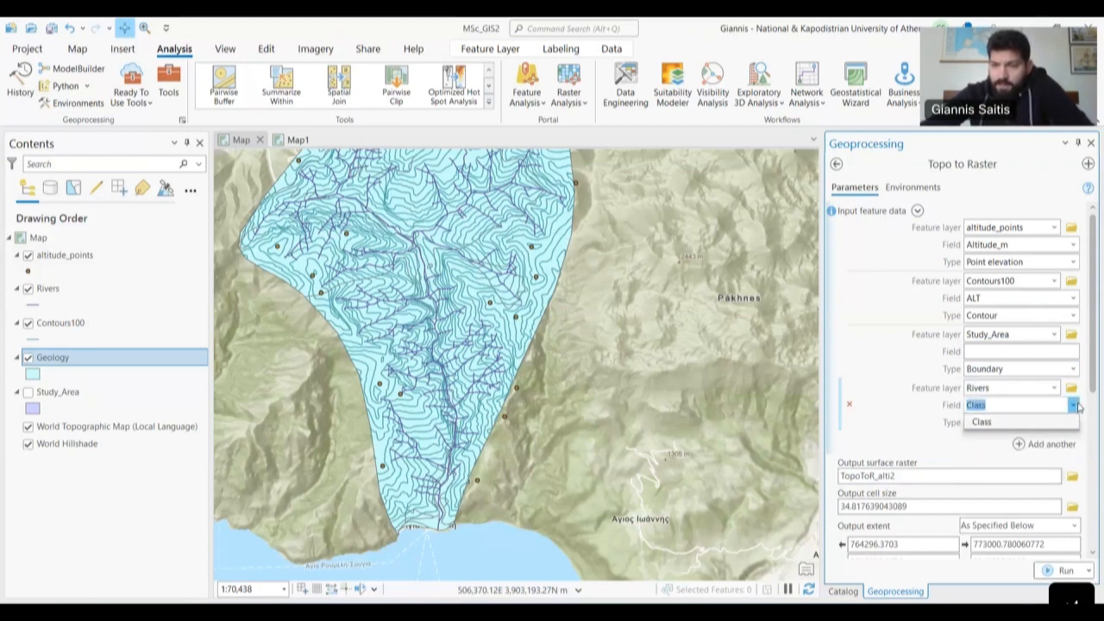
left_click(1074, 422)
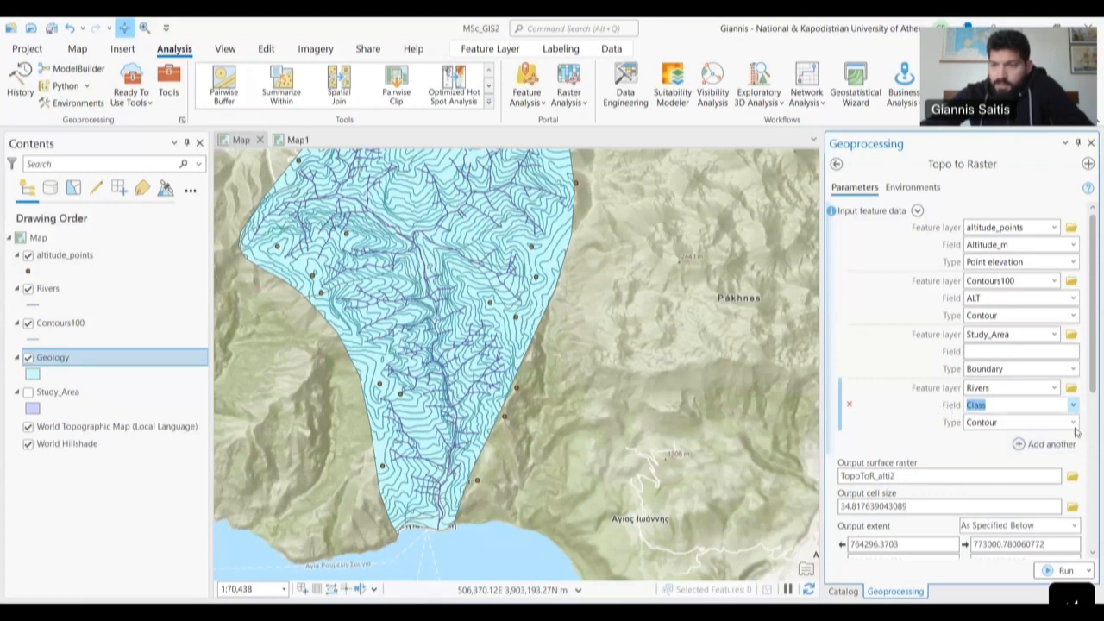
left_click(1074, 425)
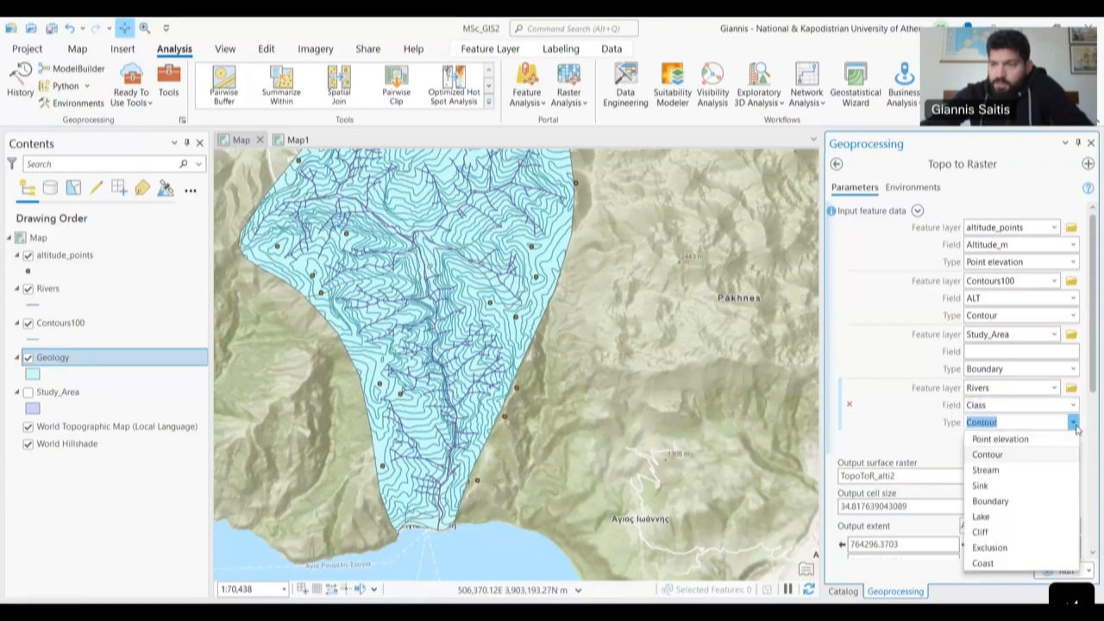
left_click(986, 470)
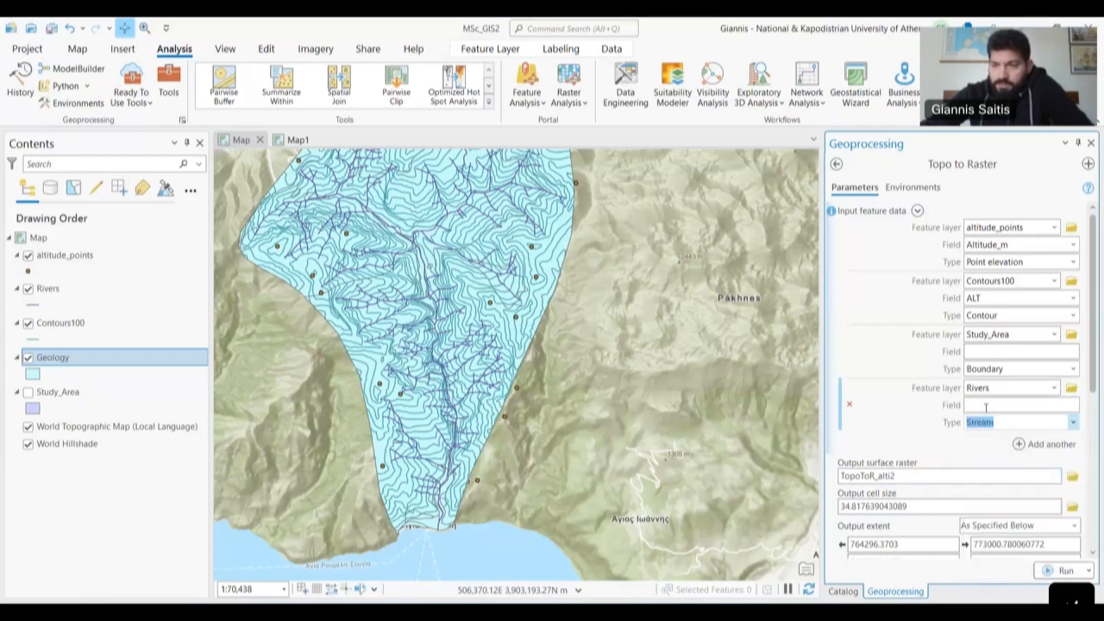
left_click(939, 443)
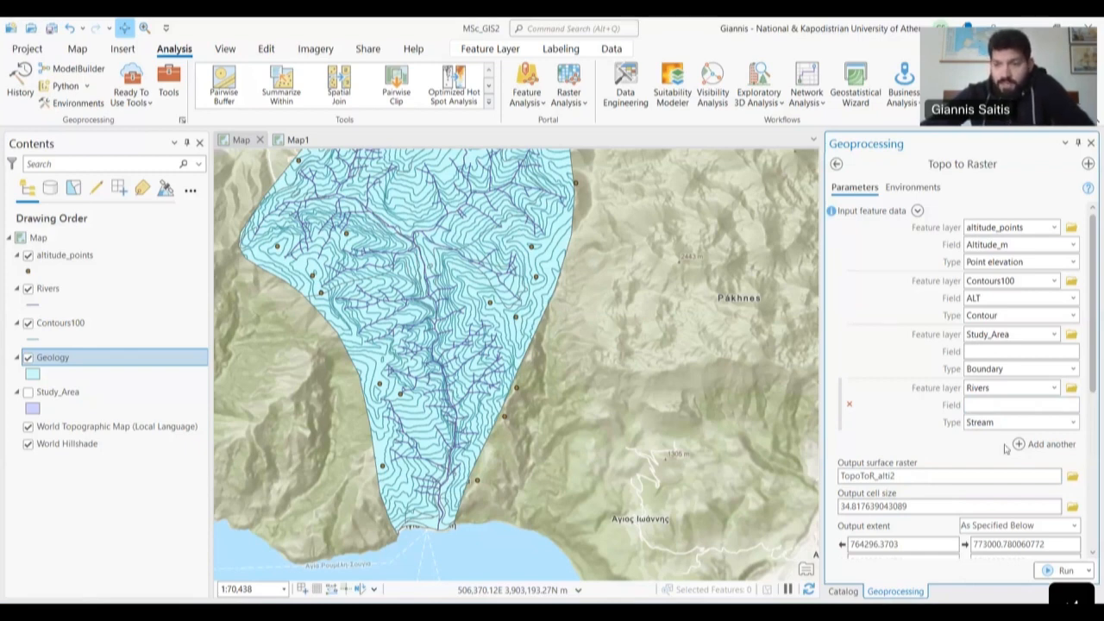
left_click(1025, 479)
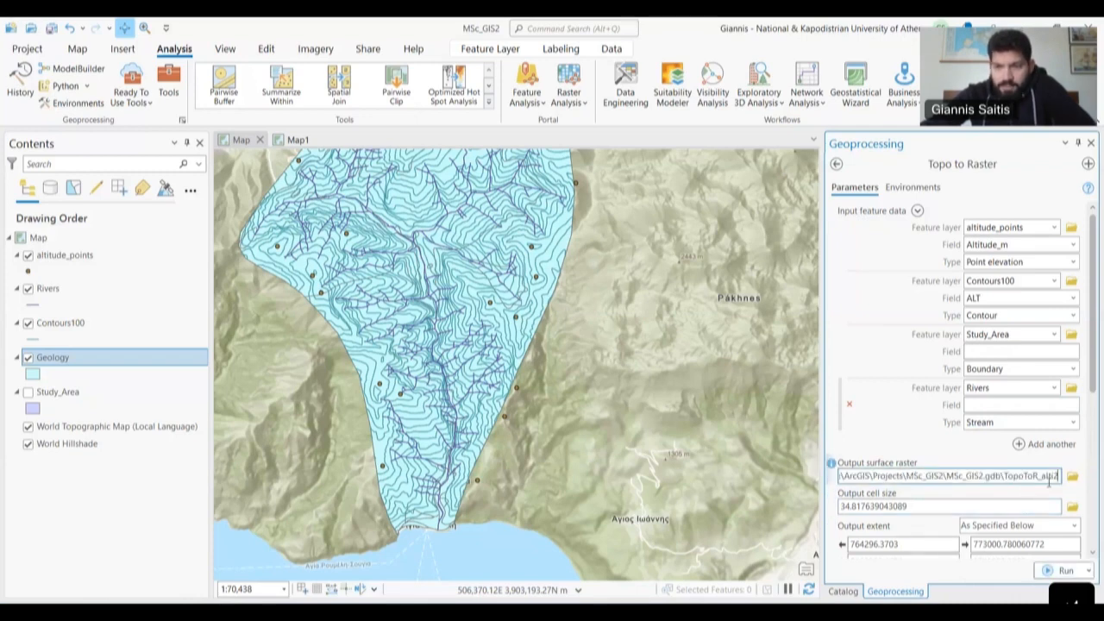
- Replace the output raster name TopoToR_alti2 with DEM_Crete
scroll(1009, 465, "down", 2)
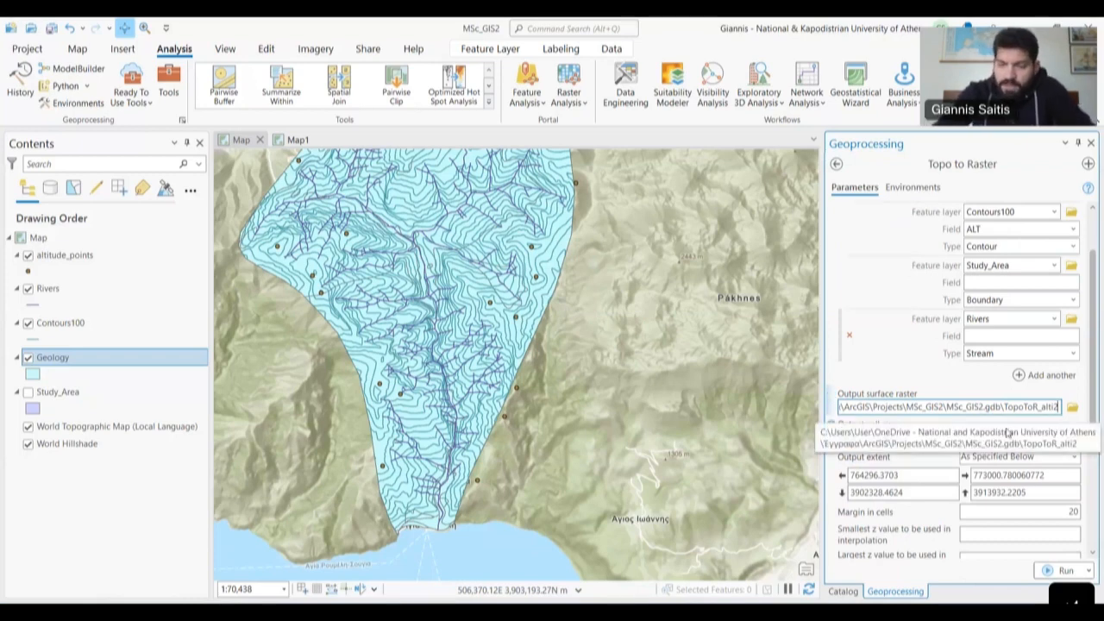
key("BackSpace")
key("BackSpace")
key("BackSpace")
key("BackSpace")
key("BackSpace")
key("BackSpace")
key("BackSpace")
key("BackSpace")
key("BackSpace")
key("BackSpace")
key("BackSpace")
key("BackSpace")
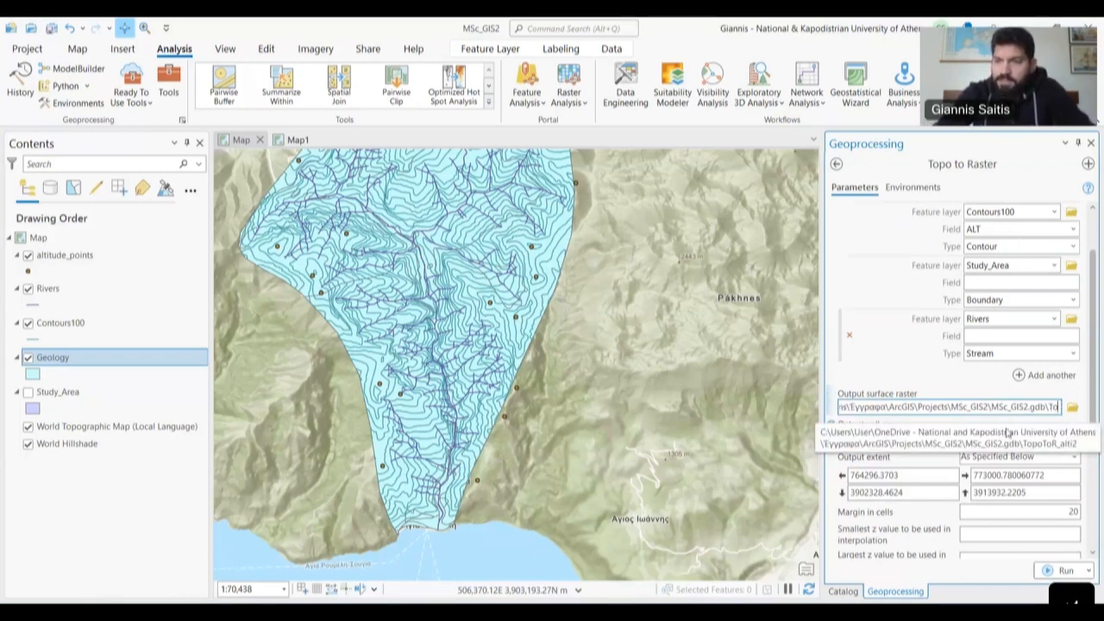
key("BackSpace")
type("DEM")
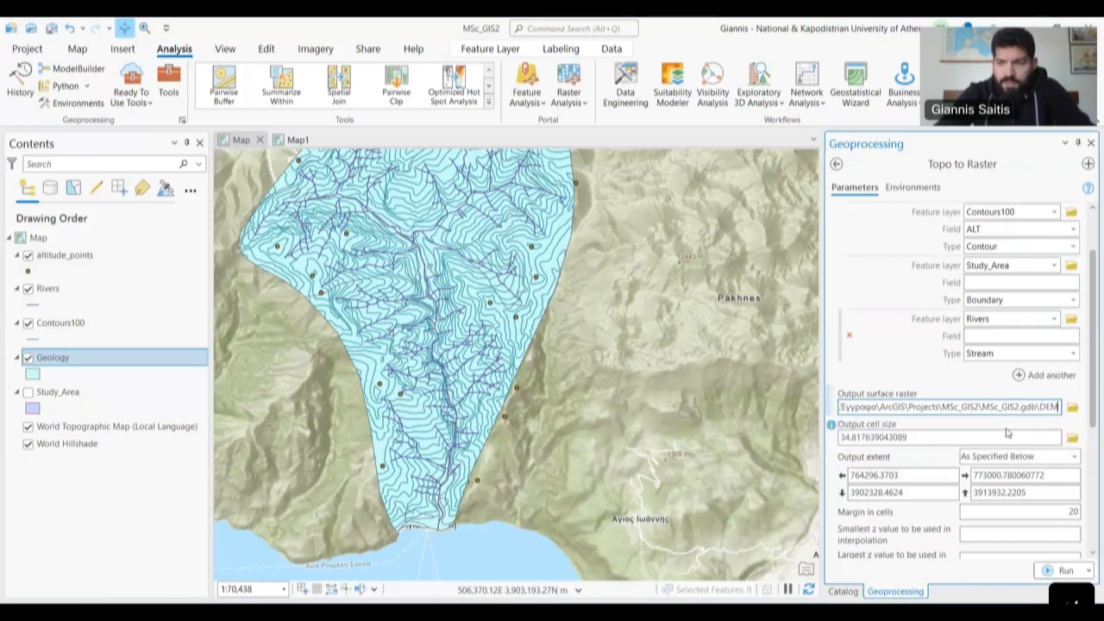
type("_Crete")
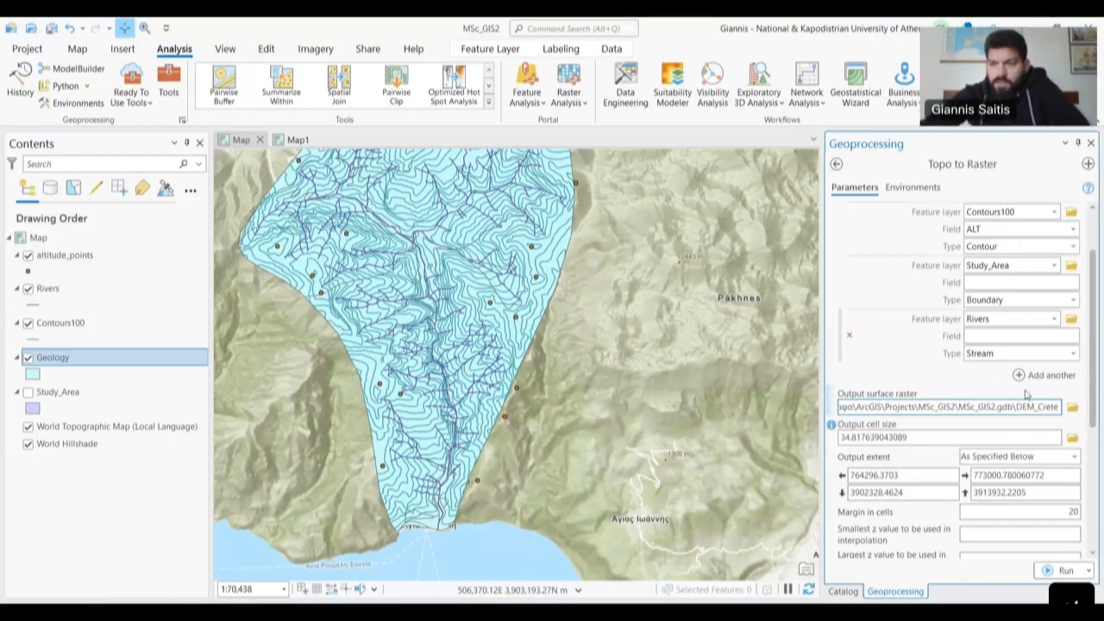
left_click(948, 378)
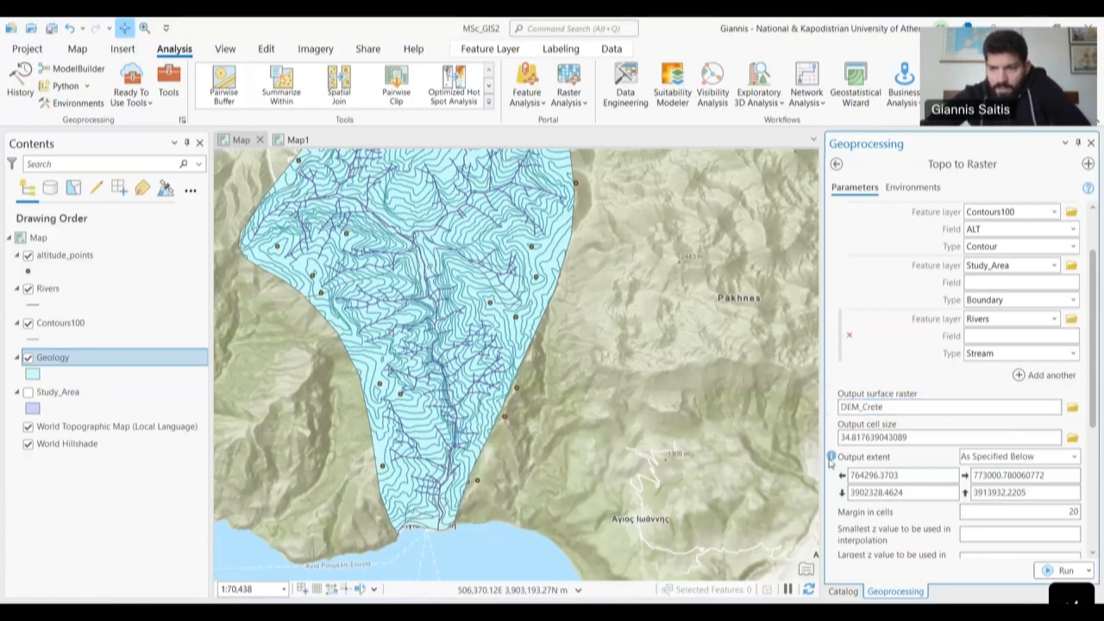
scroll(903, 466, "down", 1)
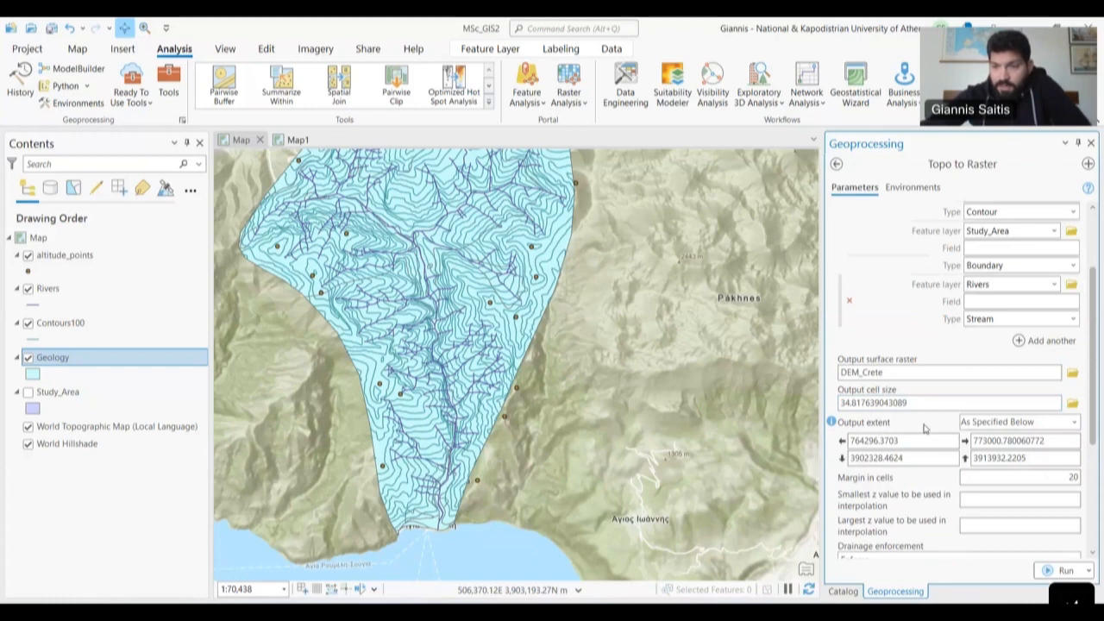
- Keep Contour as the primary input data type and go to the Environments settings
scroll(924, 427, "down", 1)
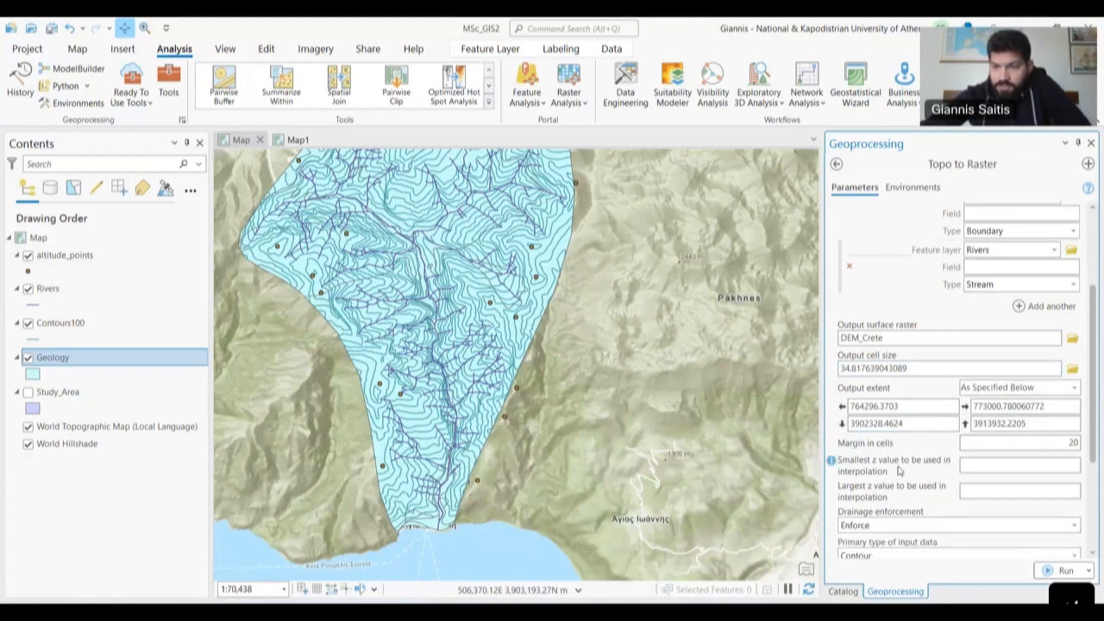
scroll(899, 470, "down", 1)
scroll(899, 470, "down", 3)
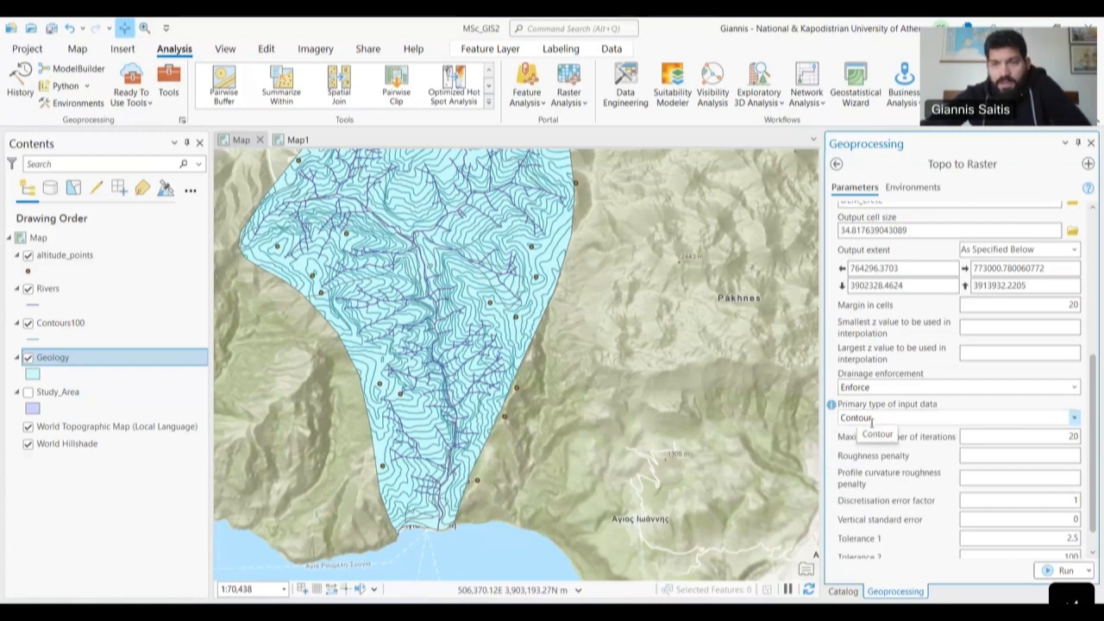
left_click_drag(586, 365, 699, 405)
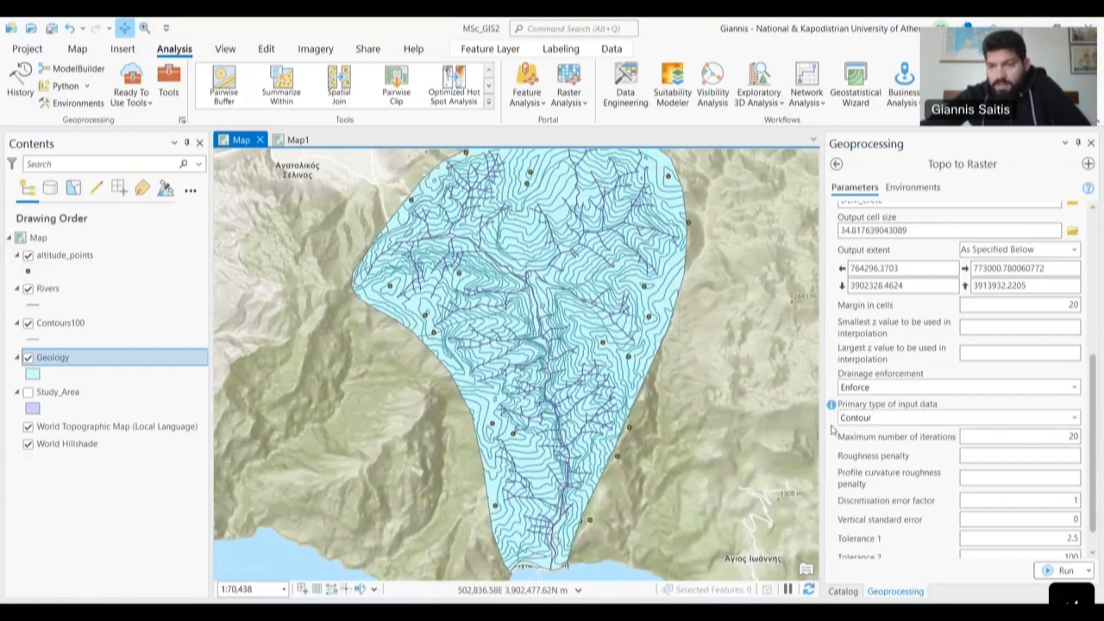
left_click(1074, 418)
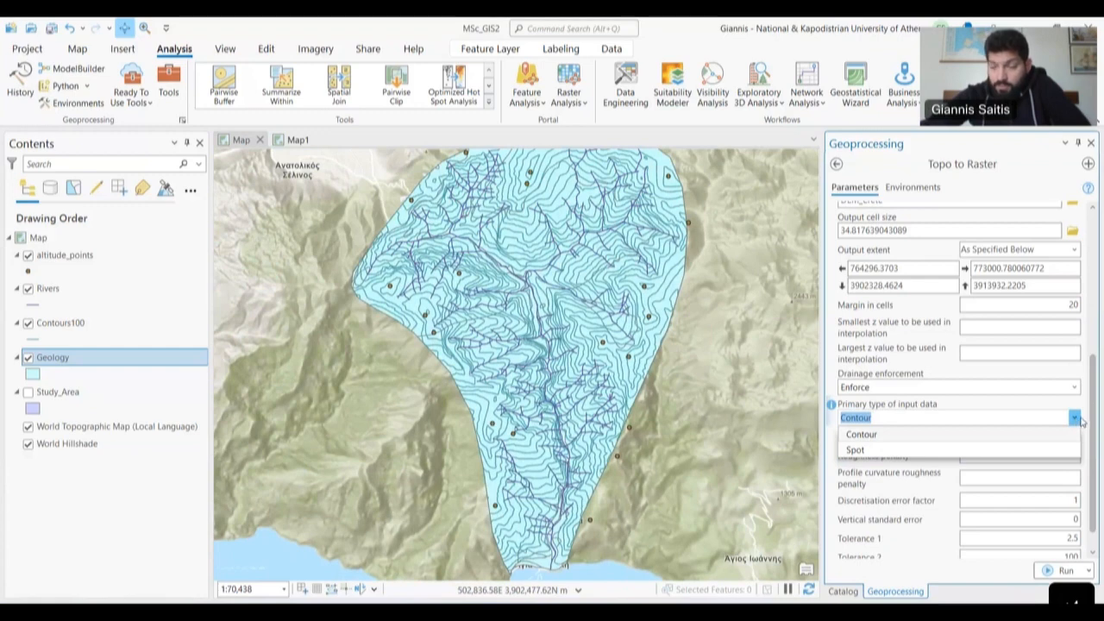
left_click(916, 477)
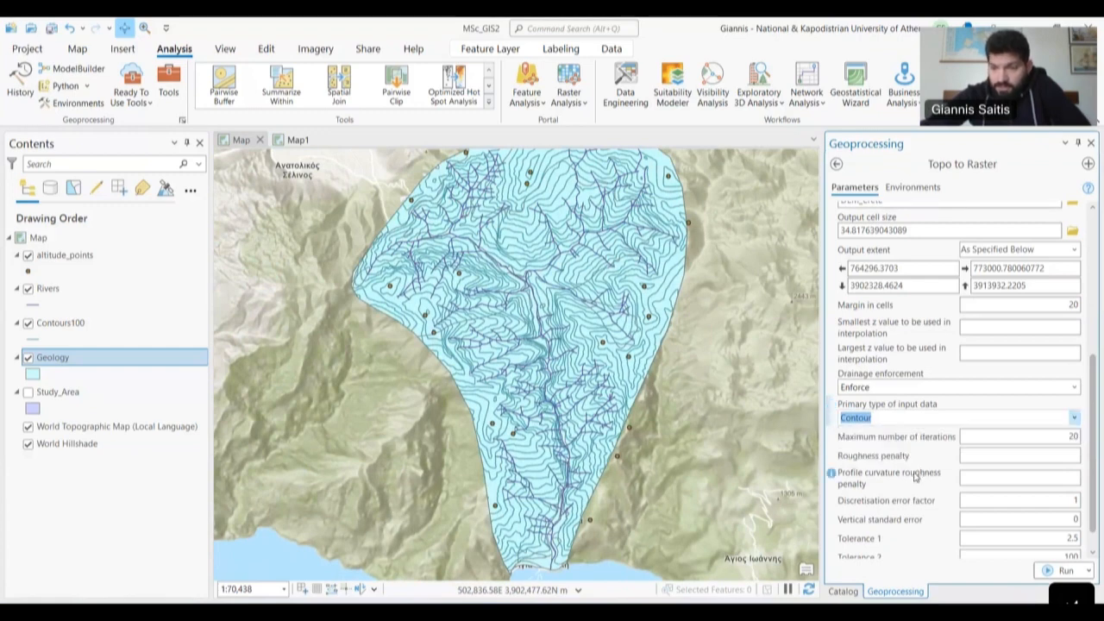
scroll(916, 477, "down", 1)
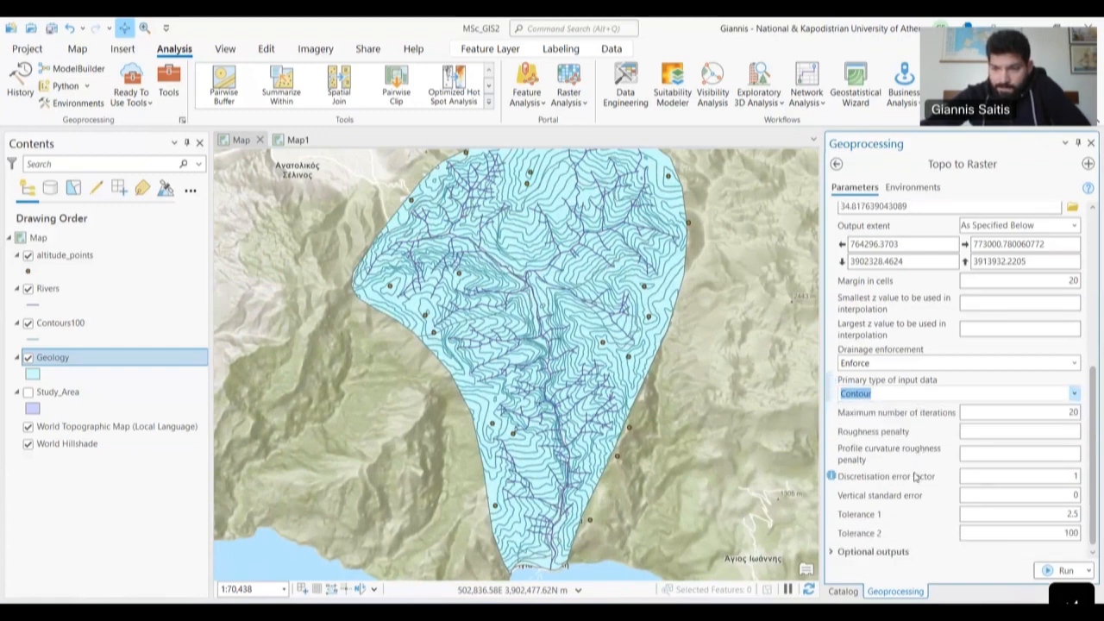
left_click(925, 192)
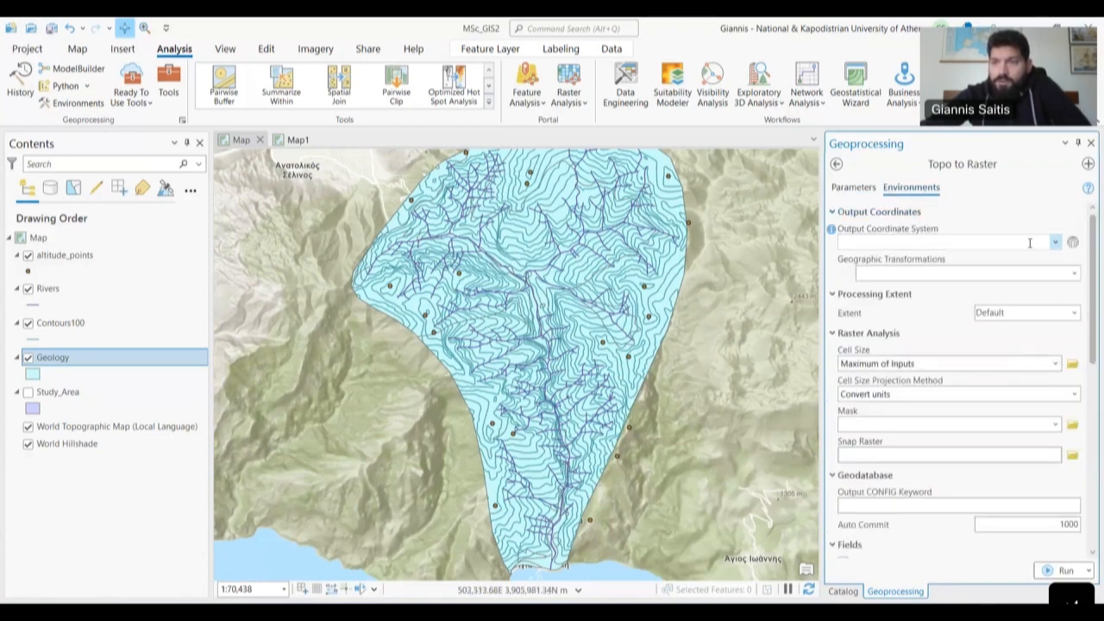
- Set Output Coordinate System to Contours100 (WGS_1984_UTM_Zone_34N) and run Topo to Raster
left_click(1056, 243)
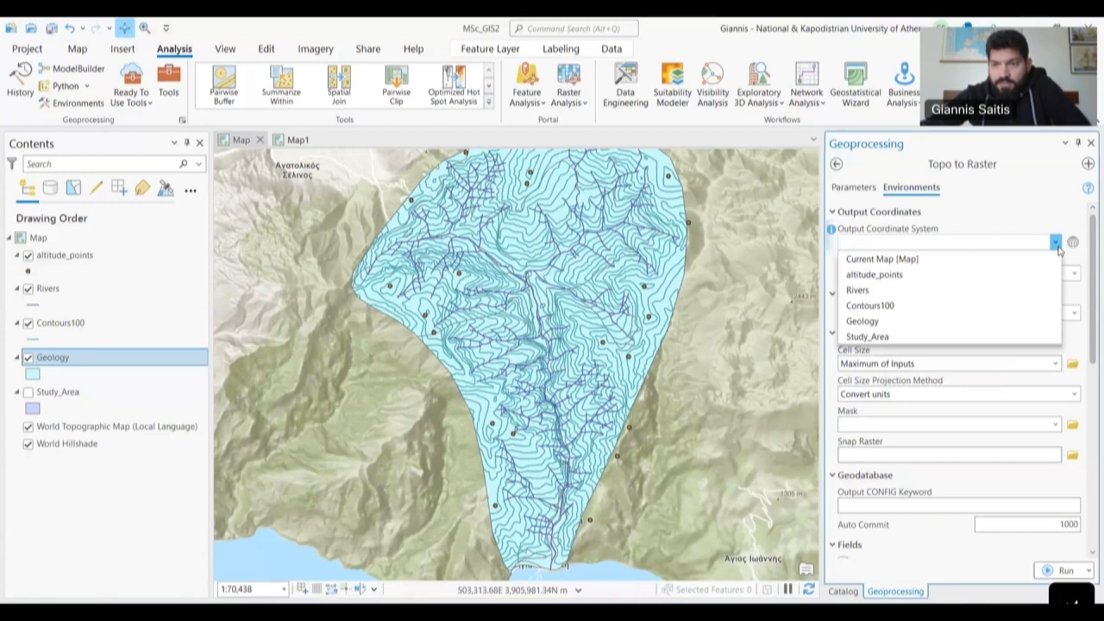
left_click(897, 308)
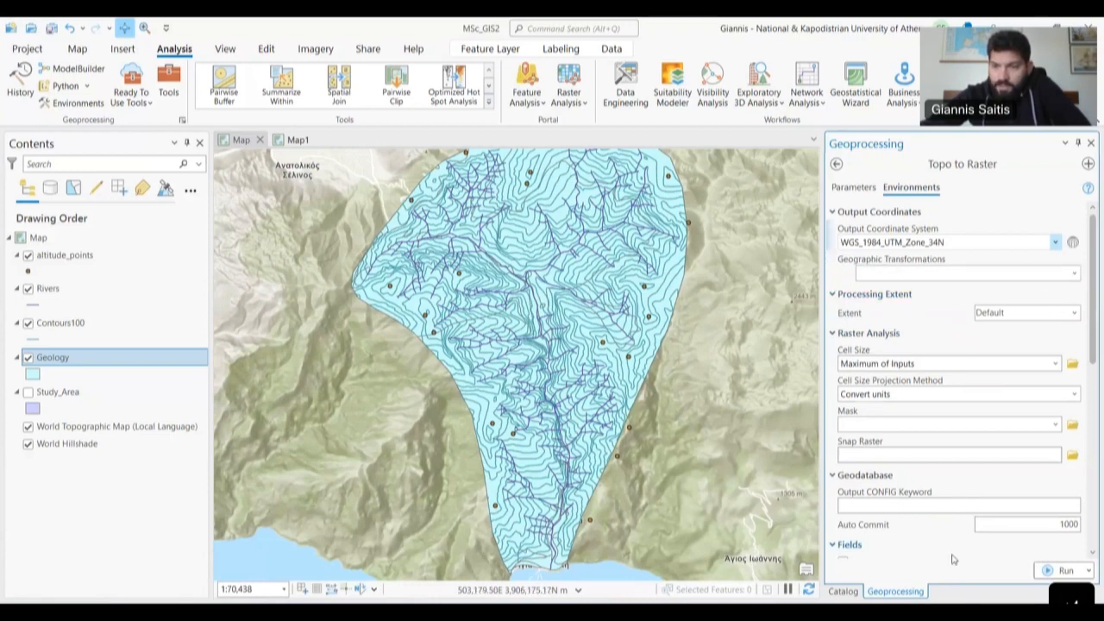
scroll(952, 559, "down", 8)
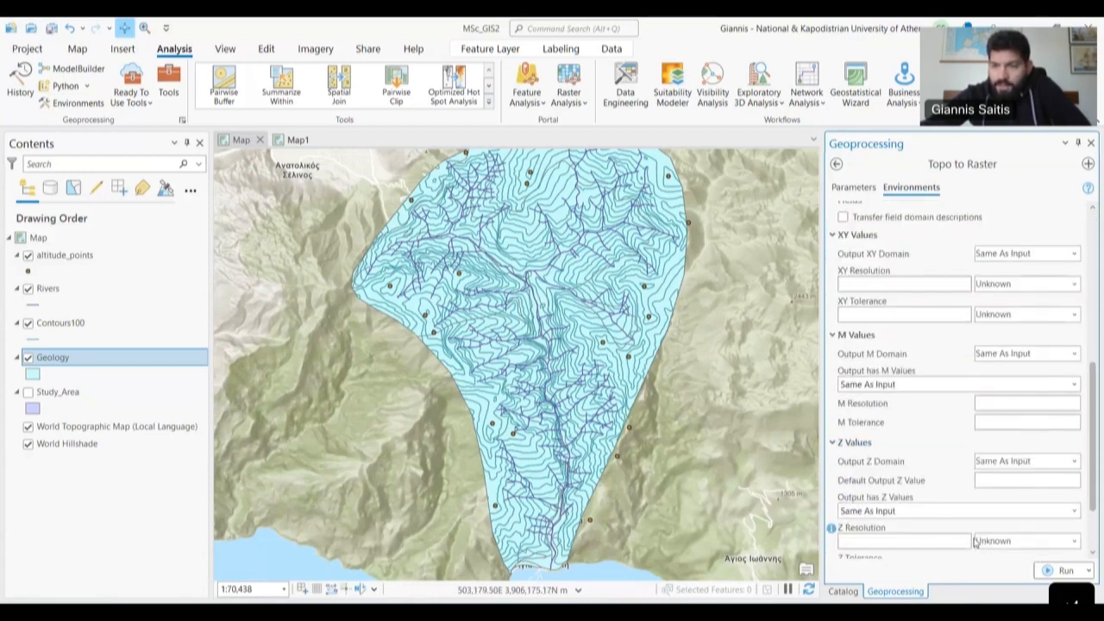
left_click(1066, 571)
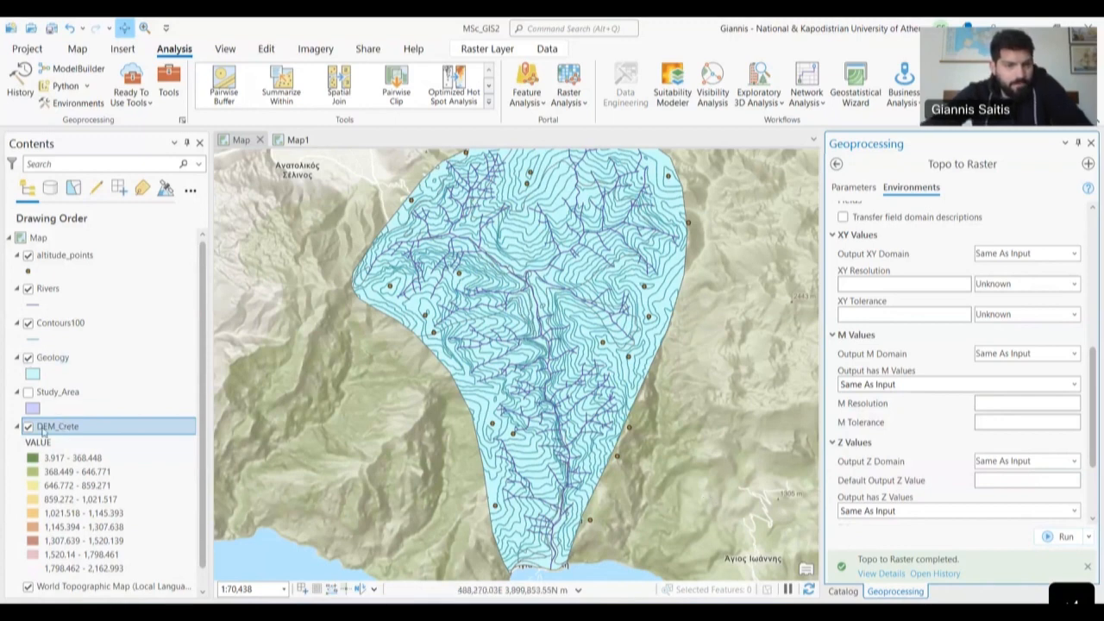
- Hide the Geology, altitude_points, Rivers and Contours100 layers to reveal DEM_Crete
left_click(28, 358)
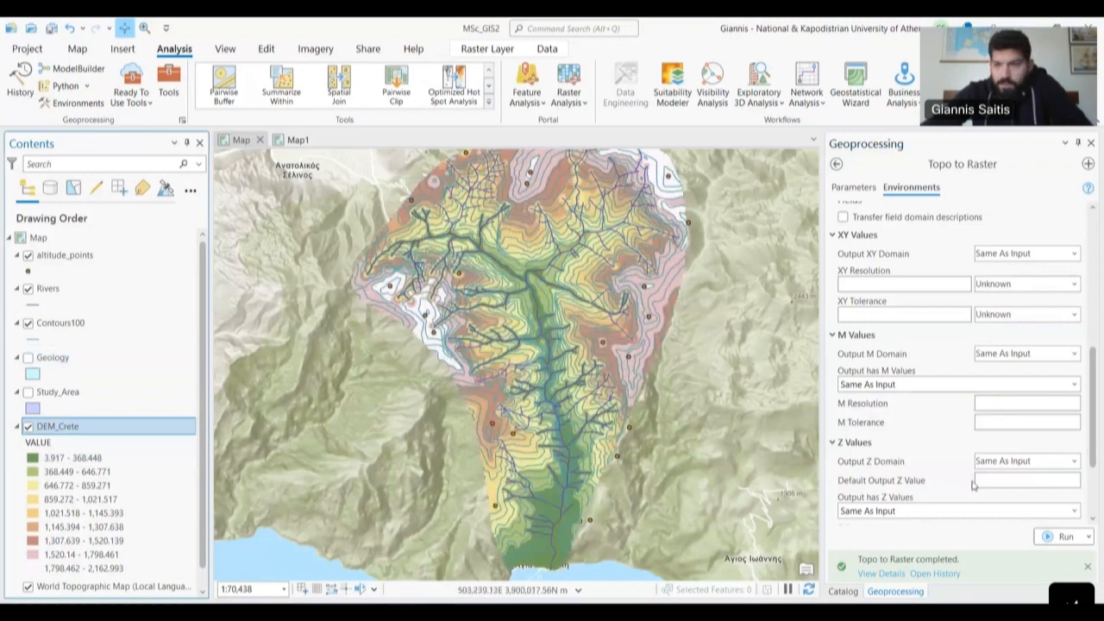
left_click(28, 255)
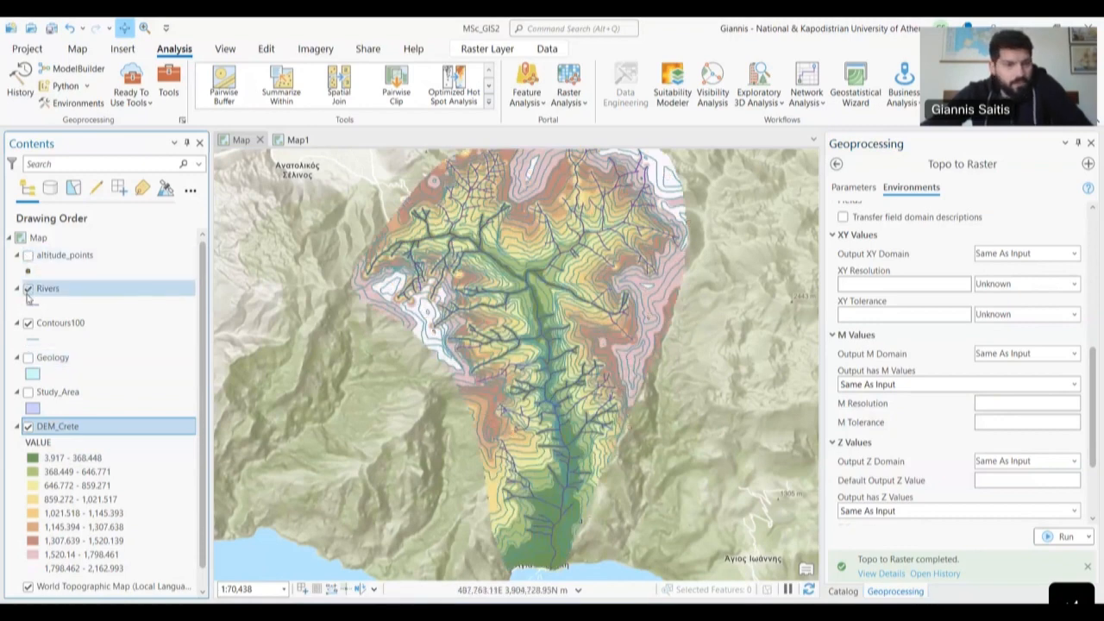
left_click(27, 289)
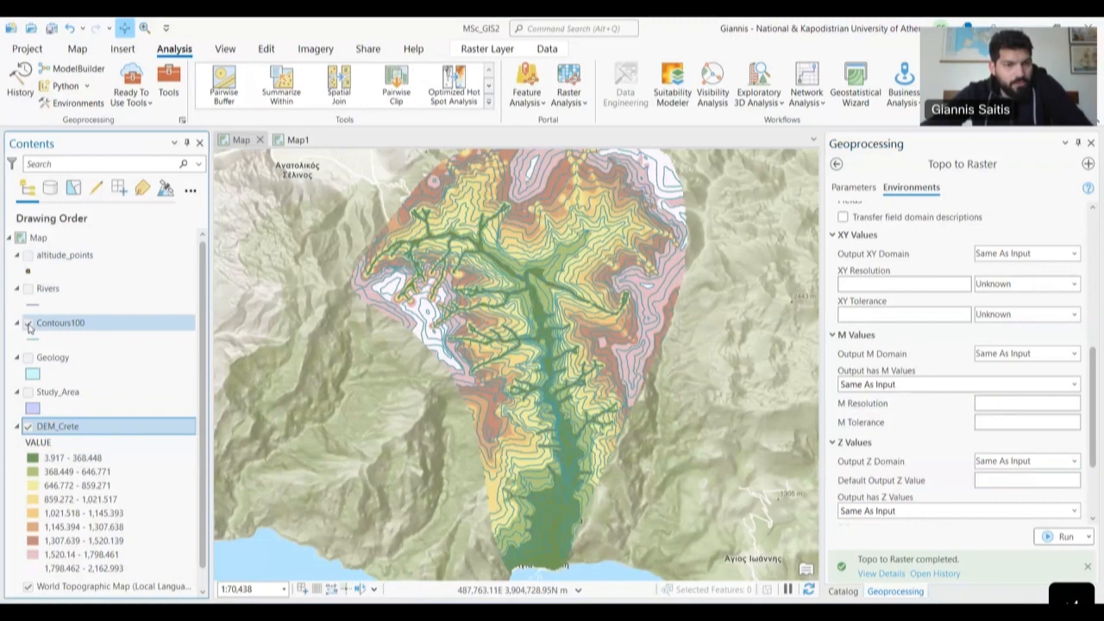
left_click(28, 324)
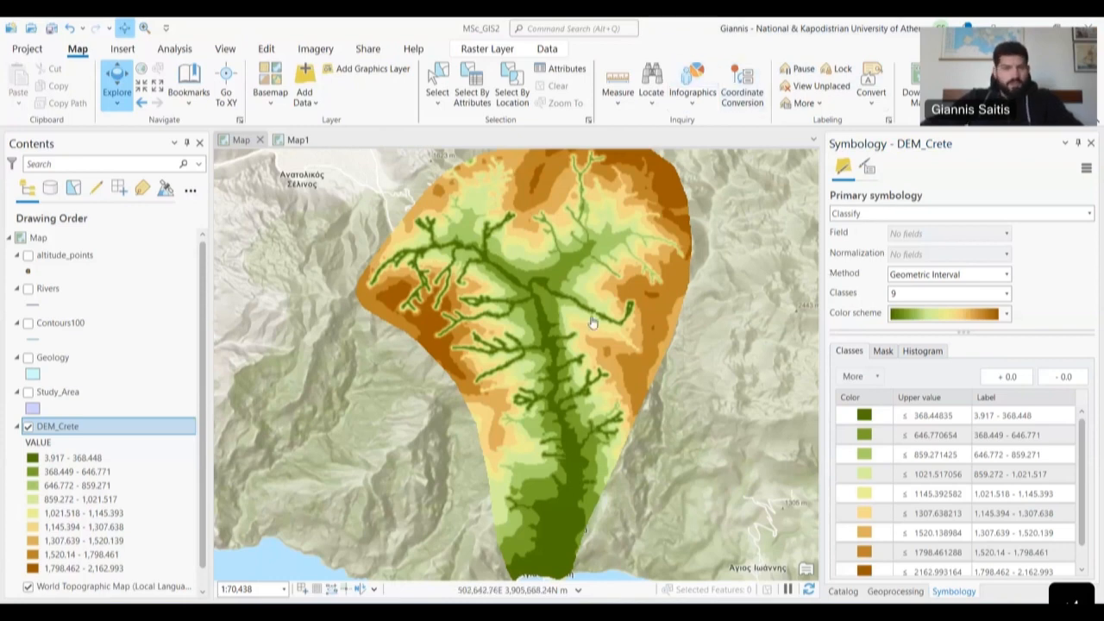
- Pan and zoom over the DEM, then return to the Topo to Raster tool in Geoprocessing
scroll(604, 336, "down", 3)
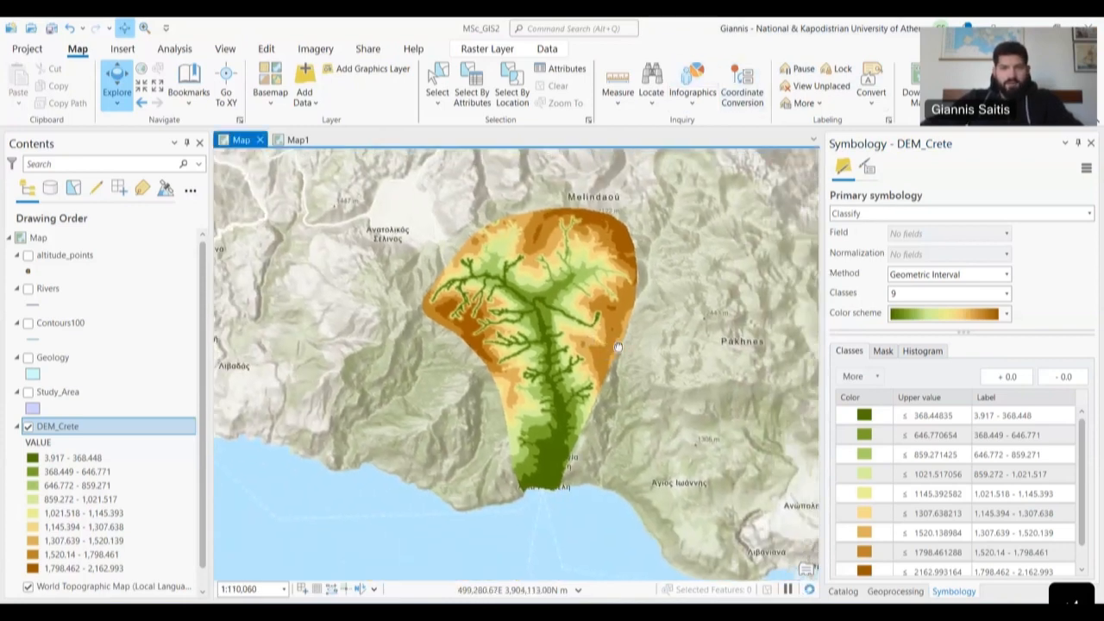
scroll(618, 349, "up", 3)
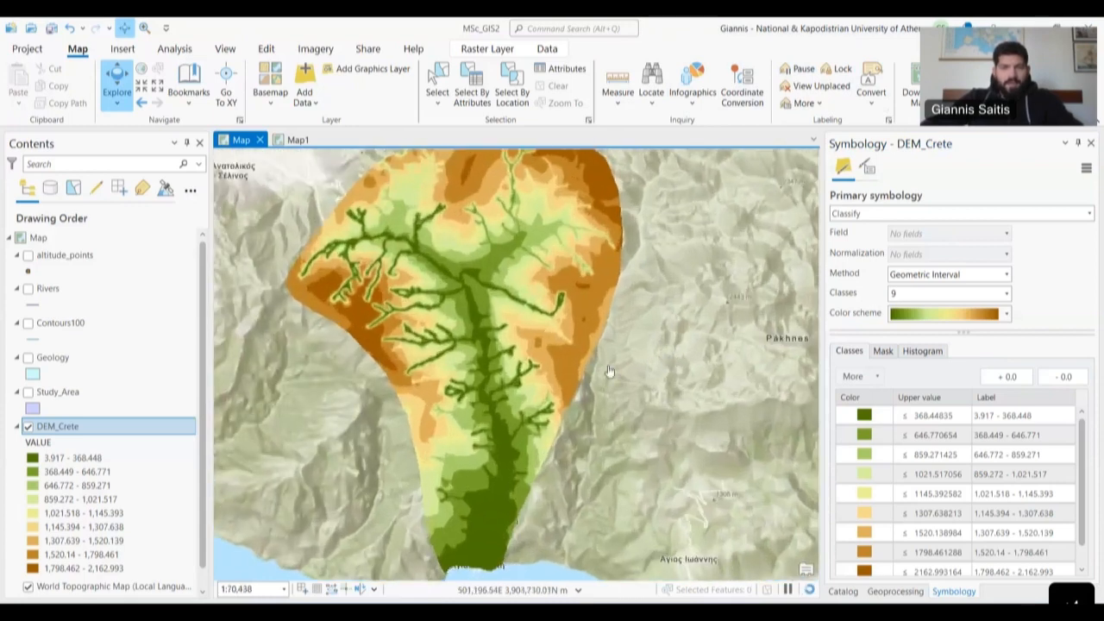
left_click_drag(535, 366, 599, 375)
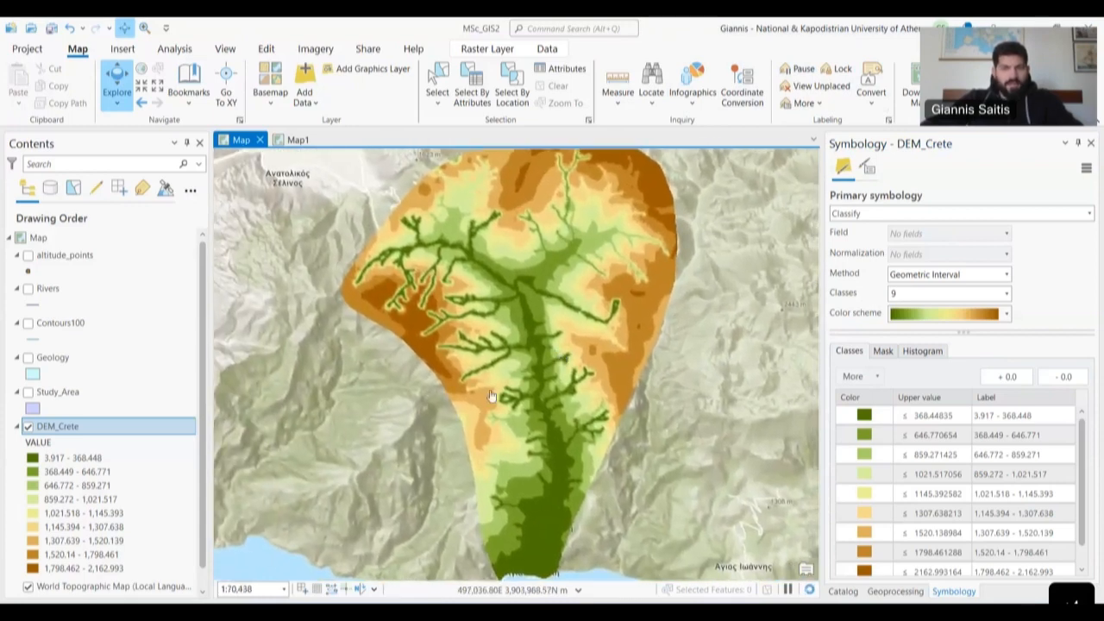
scroll(149, 457, "down", 1)
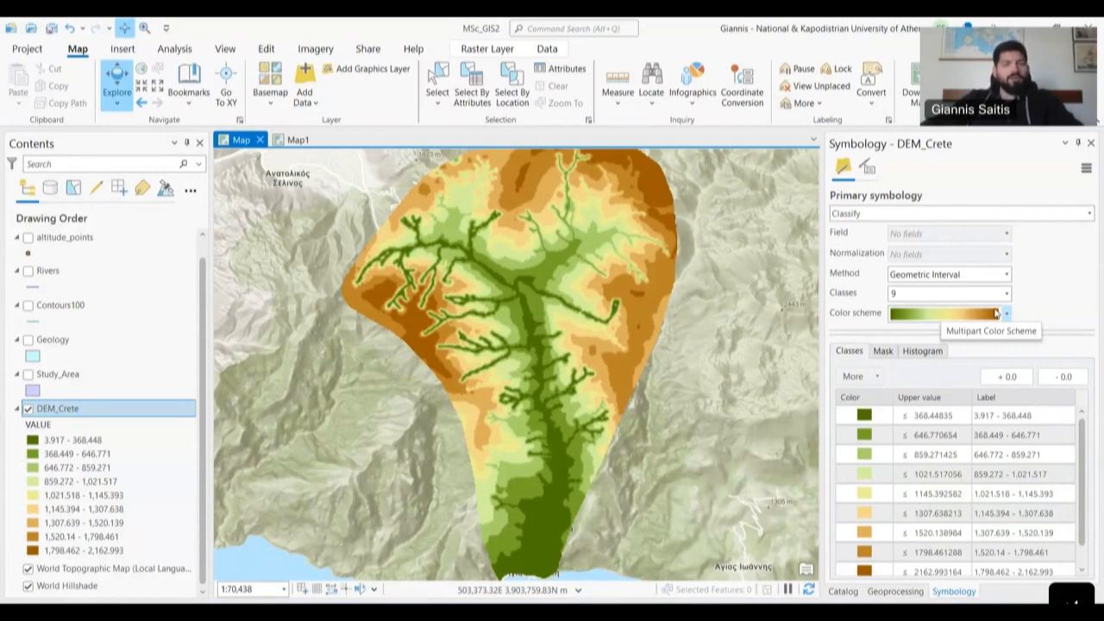
left_click_drag(655, 430, 549, 344)
scroll(549, 344, "down", 3)
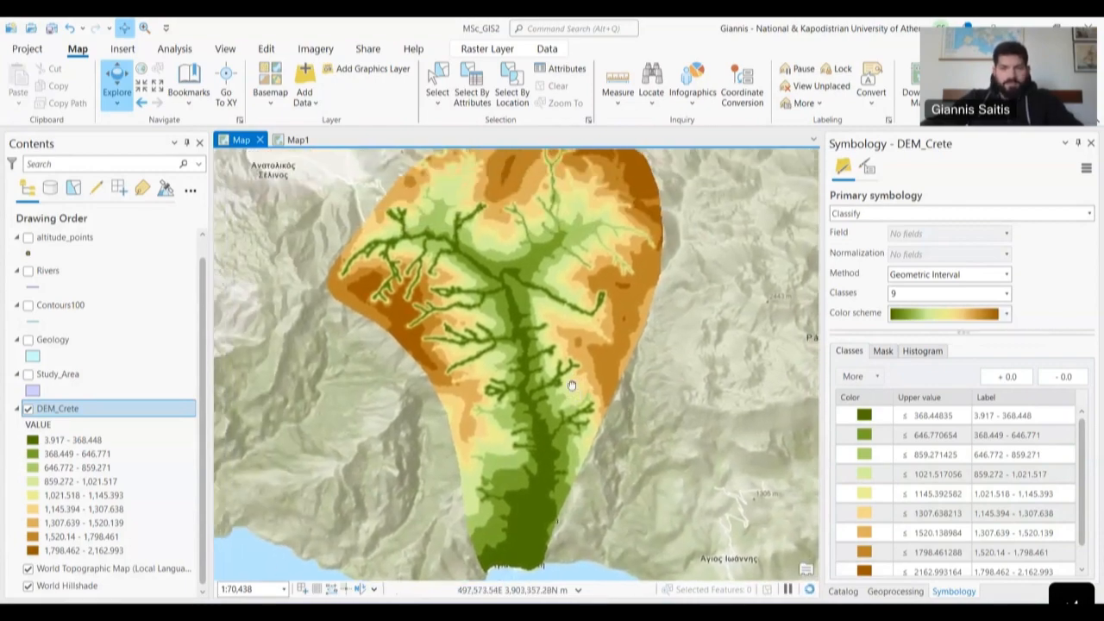
scroll(582, 394, "up", 2)
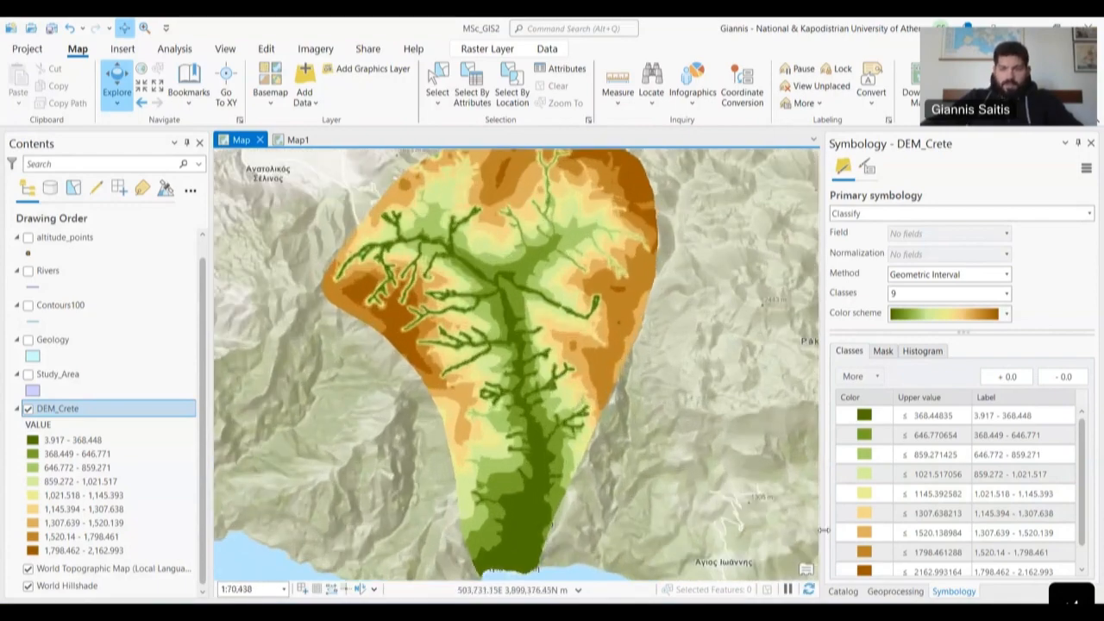
left_click(878, 593)
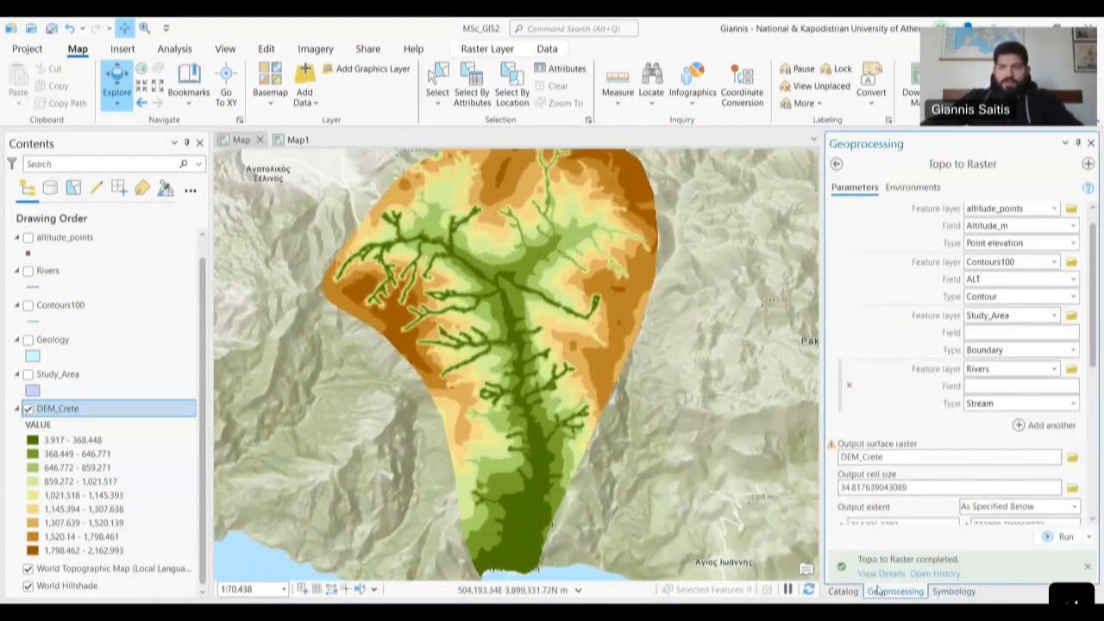
- Search the Geoprocessing tools for 'hill' and open the 3D Analyst Hillshade tool
left_click(836, 165)
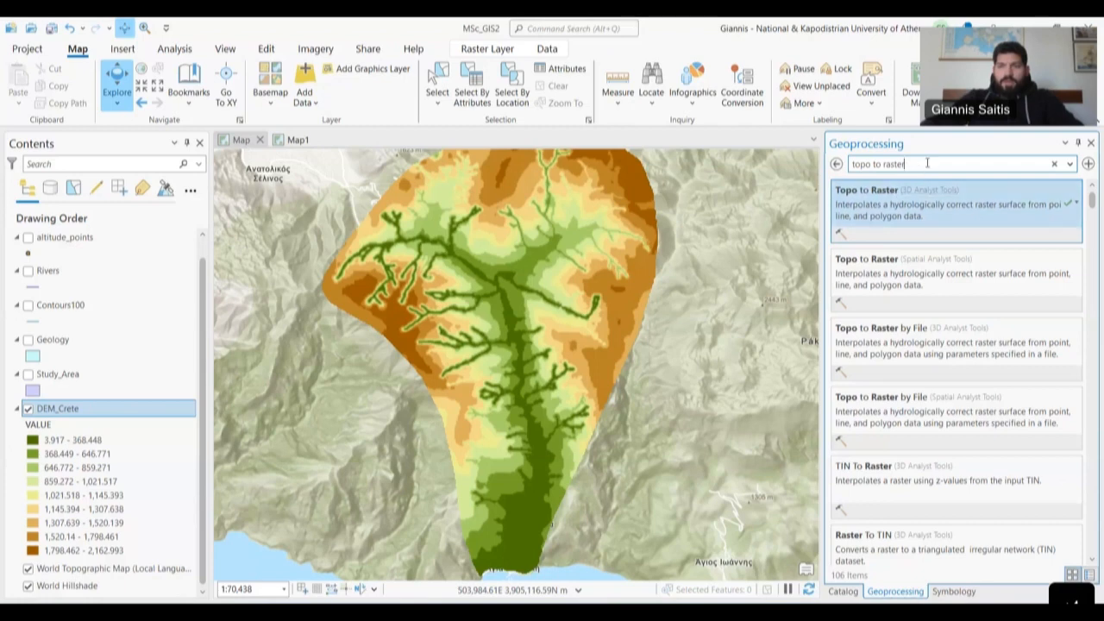
key("BackSpace")
key("BackSpace")
key("BackSpace")
key("BackSpace")
key("BackSpace")
key("BackSpace")
key("BackSpace")
key("BackSpace")
key("BackSpace")
key("BackSpace")
key("BackSpace")
key("BackSpace")
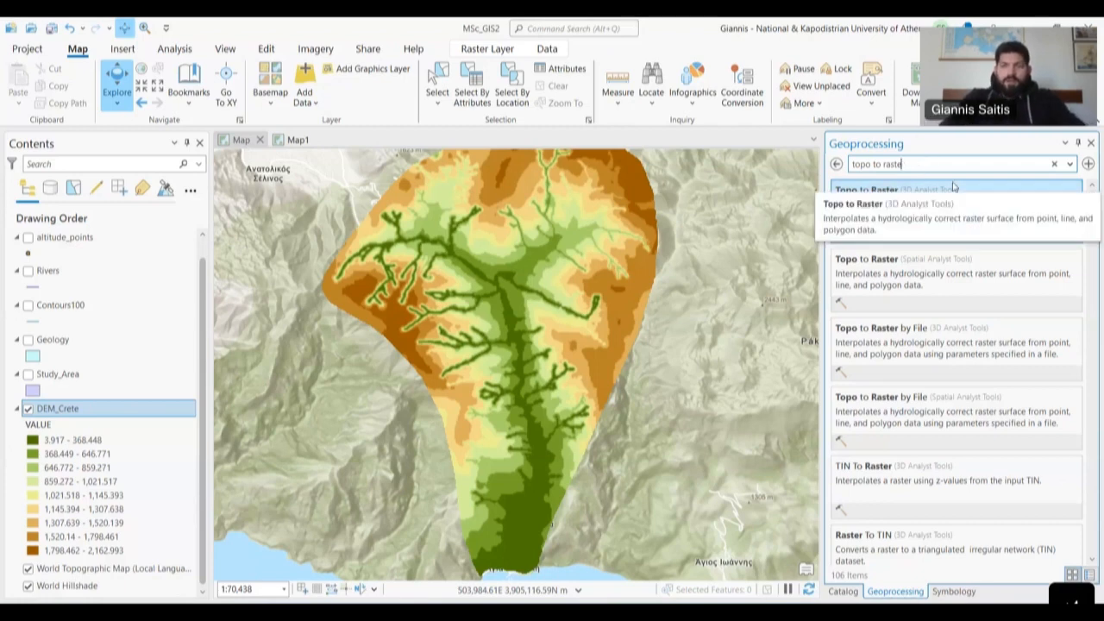
key("BackSpace")
key("BackSpace")
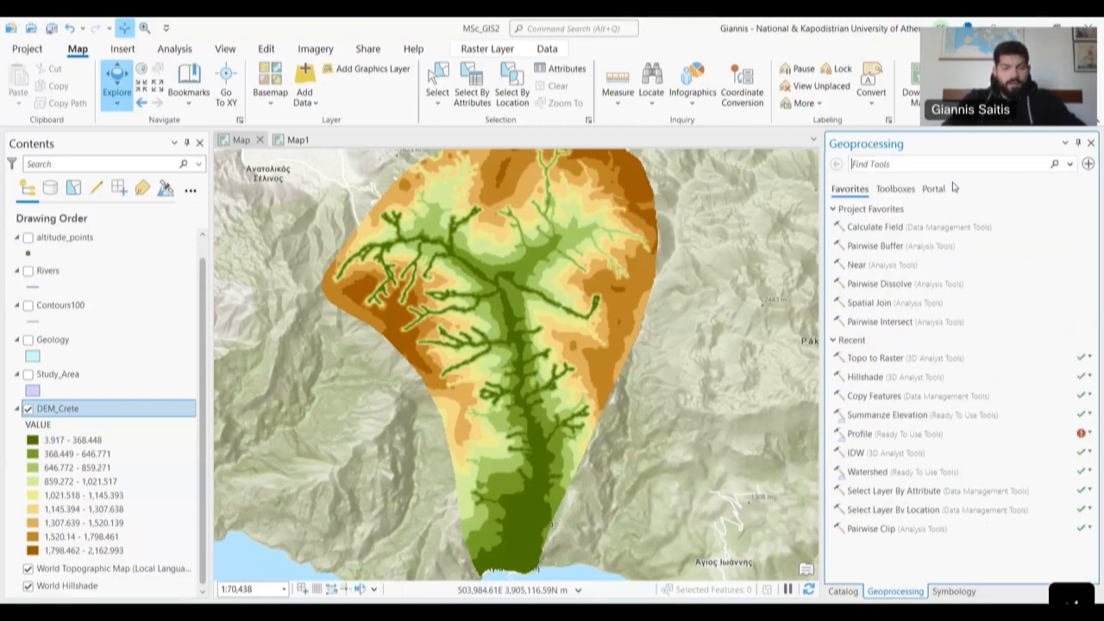
type("hill")
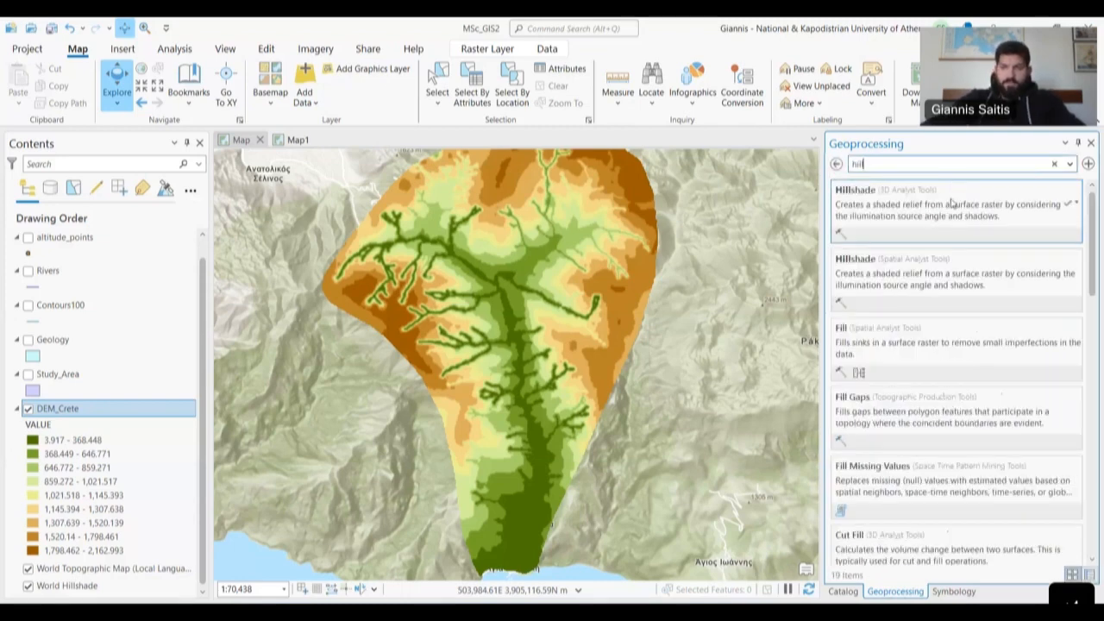
left_click(954, 203)
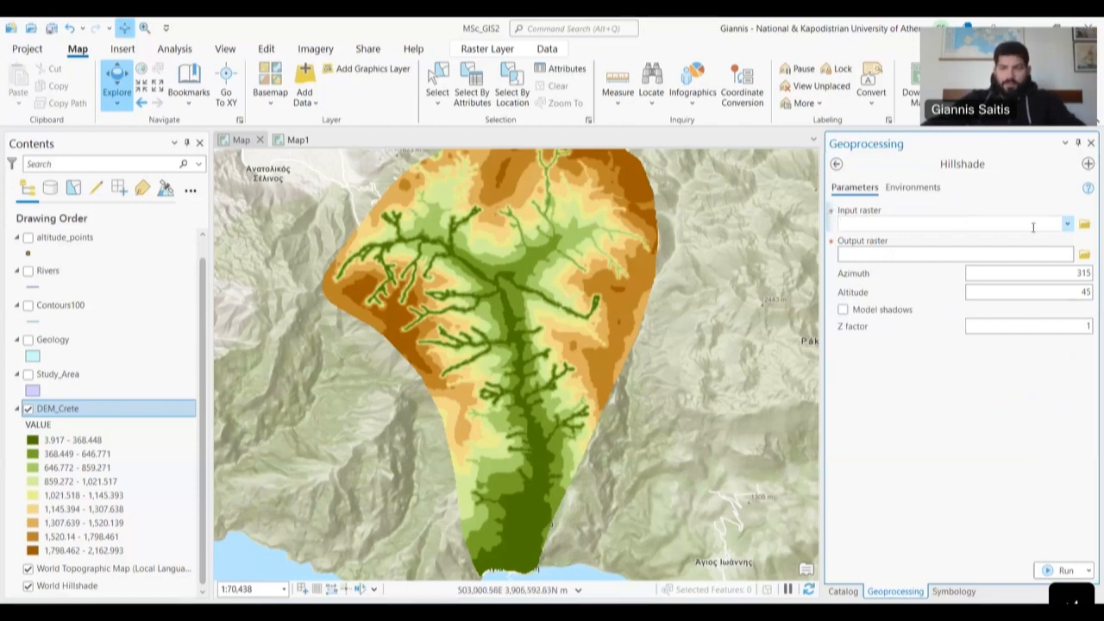
- Set DEM_Crete as the Hillshade input raster and name the output HillSha_Crete
left_click(1067, 223)
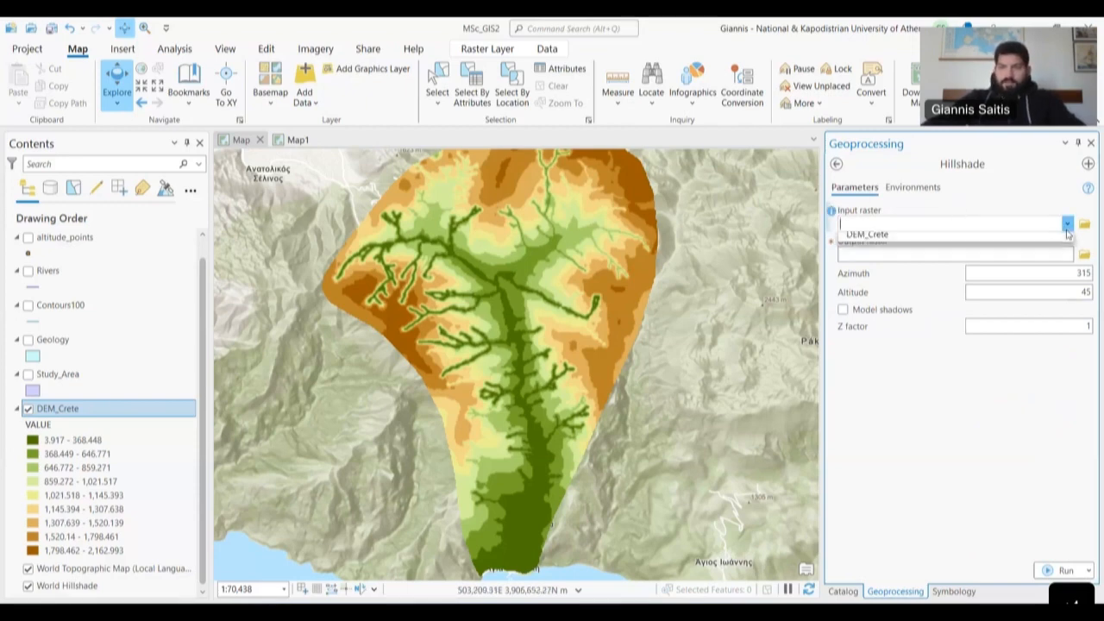
left_click(879, 240)
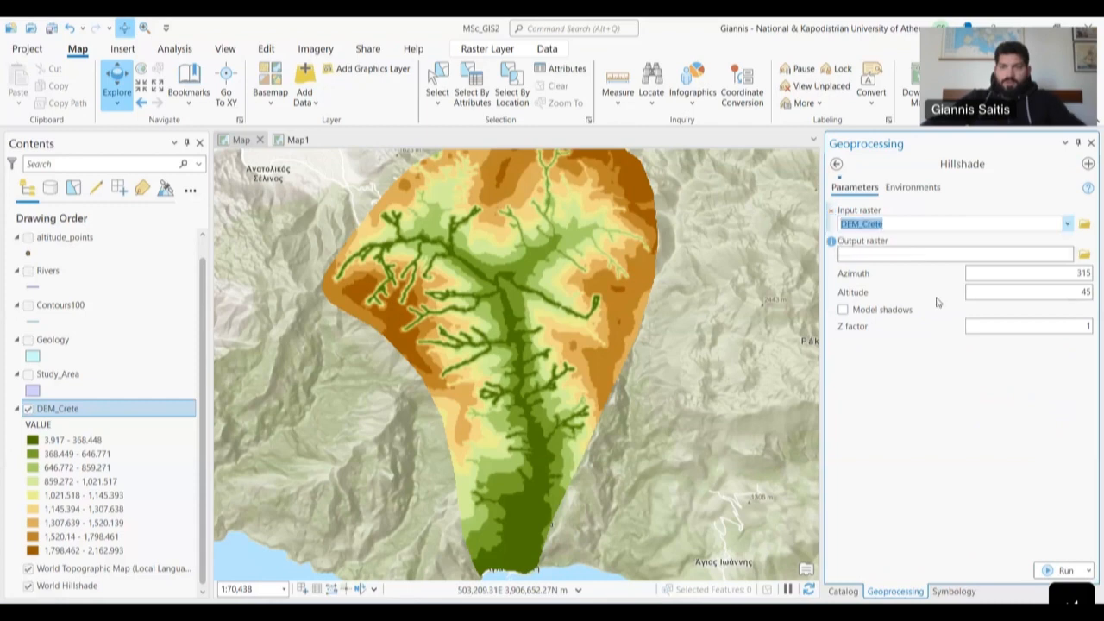
left_click(997, 254)
key("BackSpace")
key("BackSpace")
key("BackSpace")
key("BackSpace")
key("BackSpace")
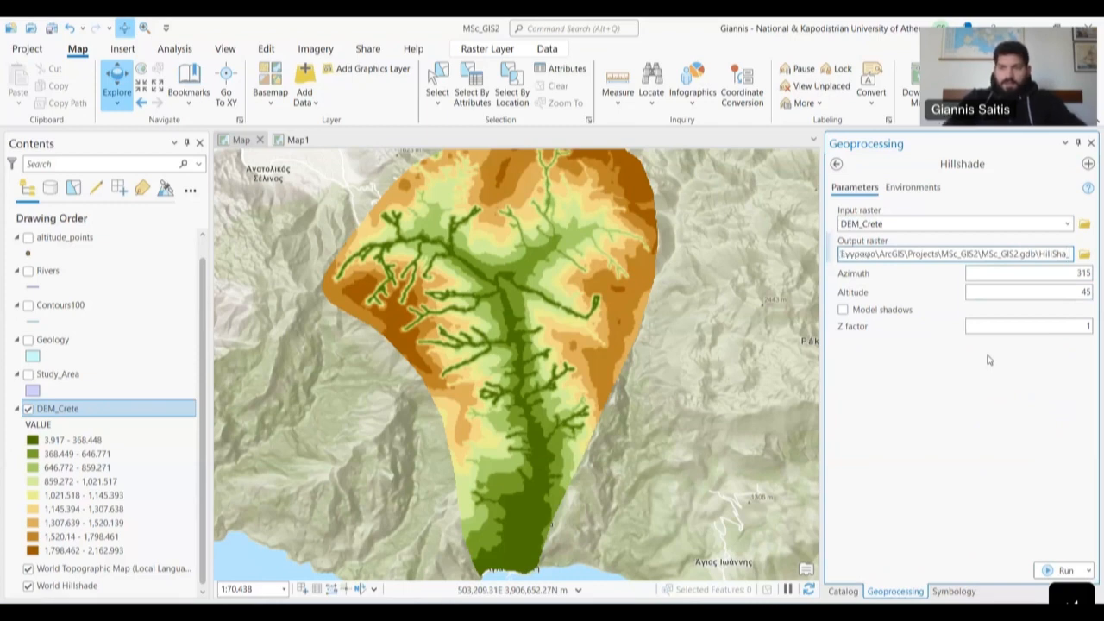
type("Crete")
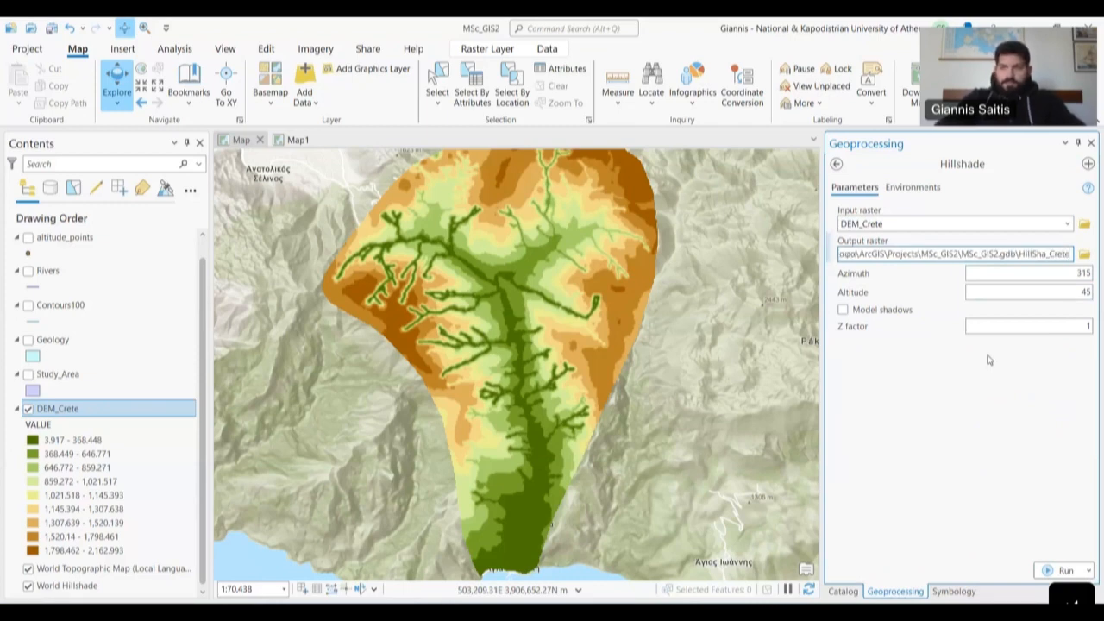
left_click(942, 412)
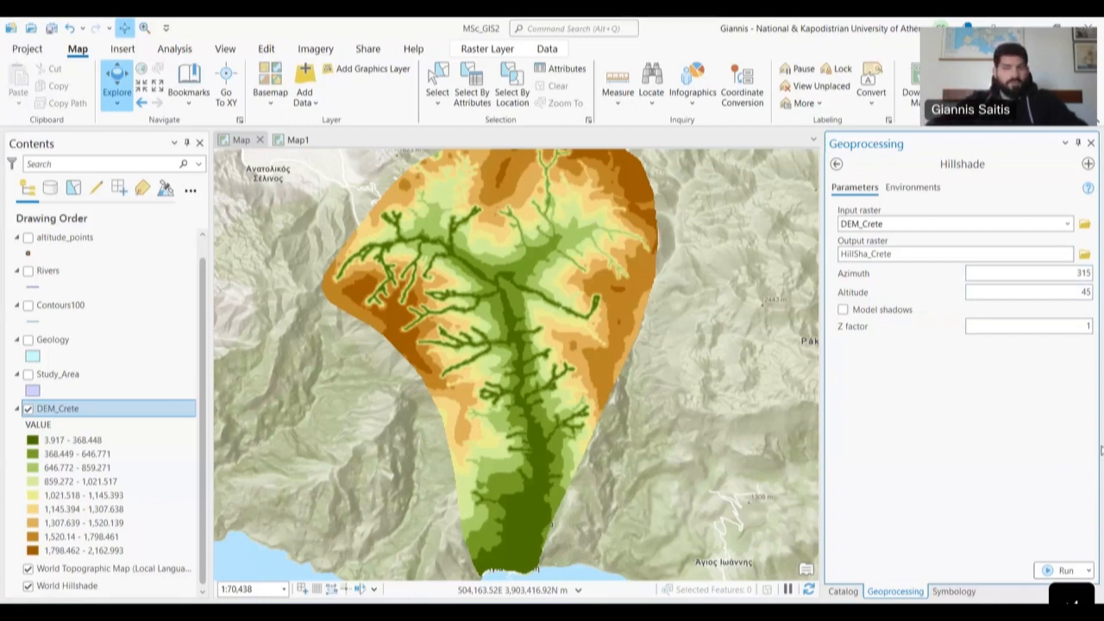
- Set the output coordinate system to DEM_Crete's and run Hillshade
left_click(919, 188)
left_click(1054, 243)
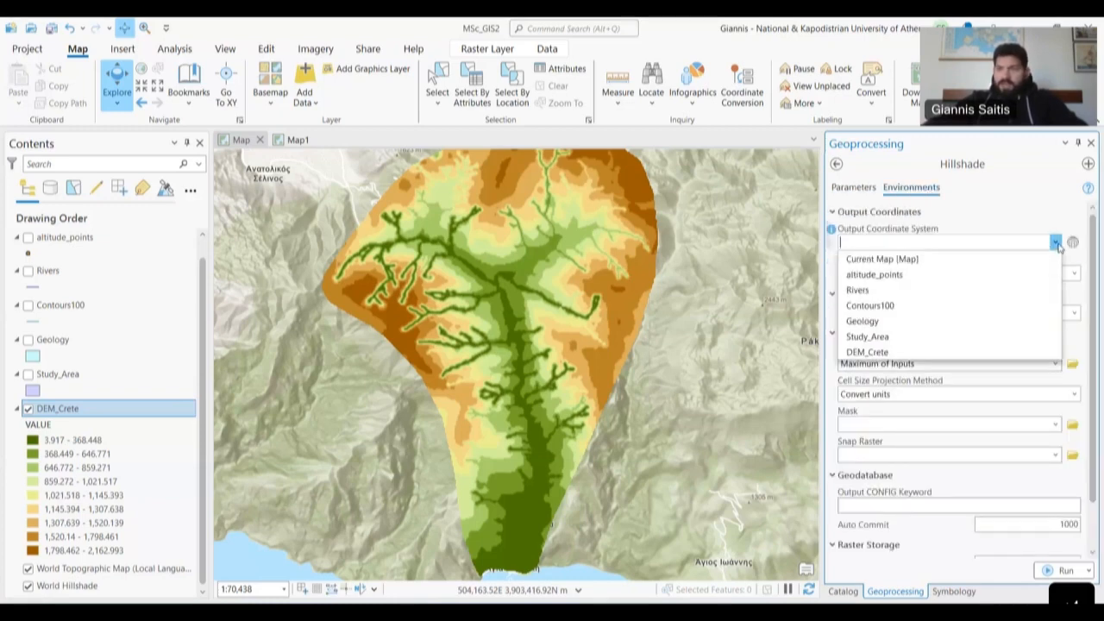
left_click(871, 352)
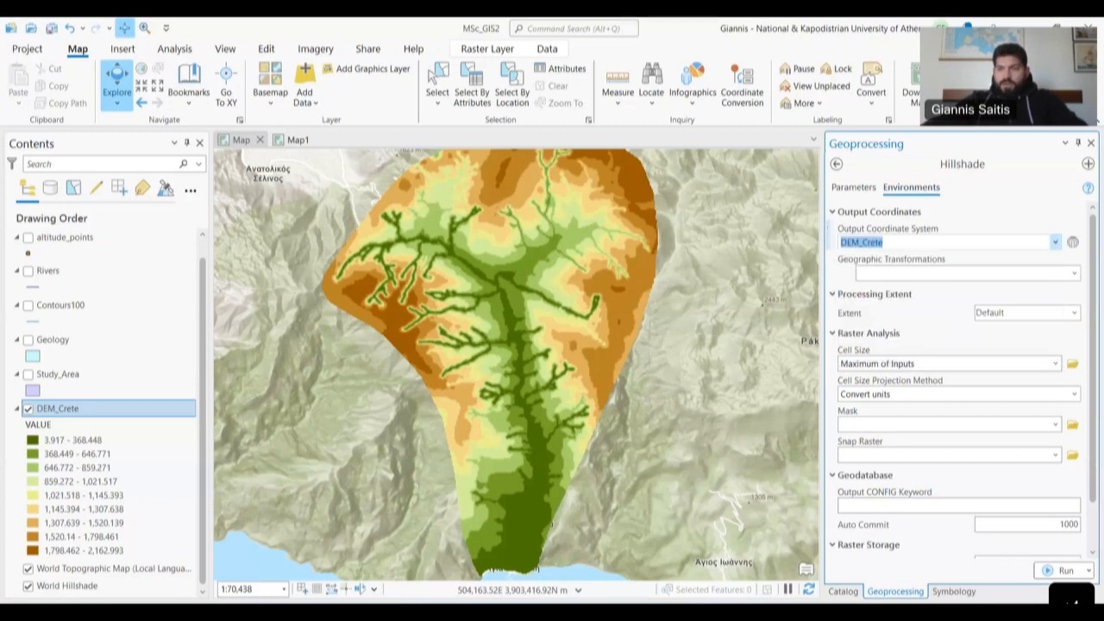
left_click(854, 187)
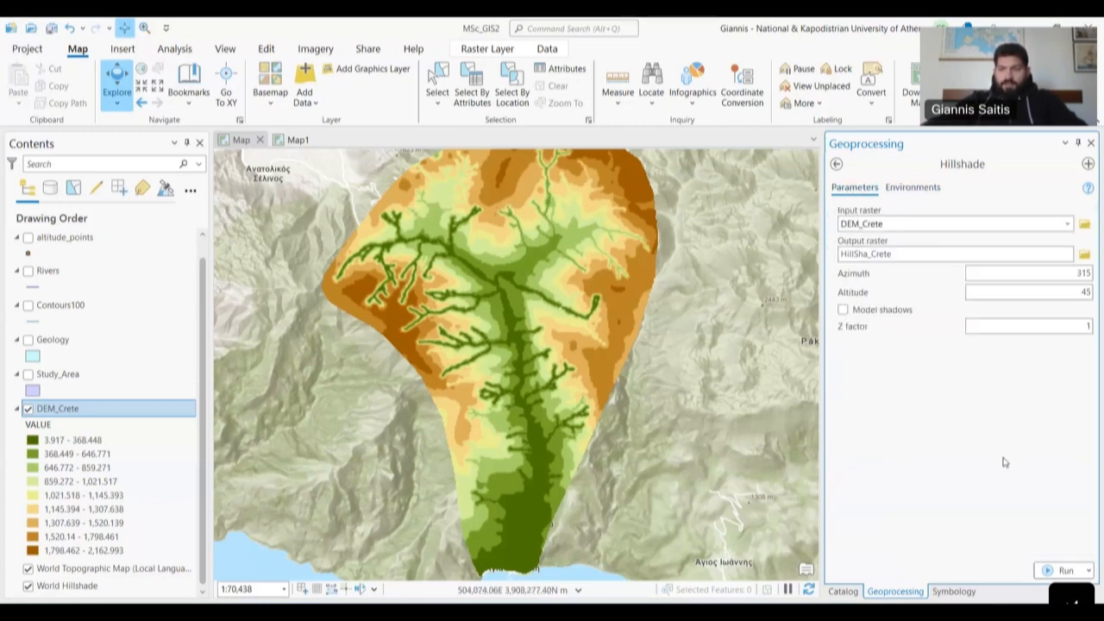
left_click(1061, 573)
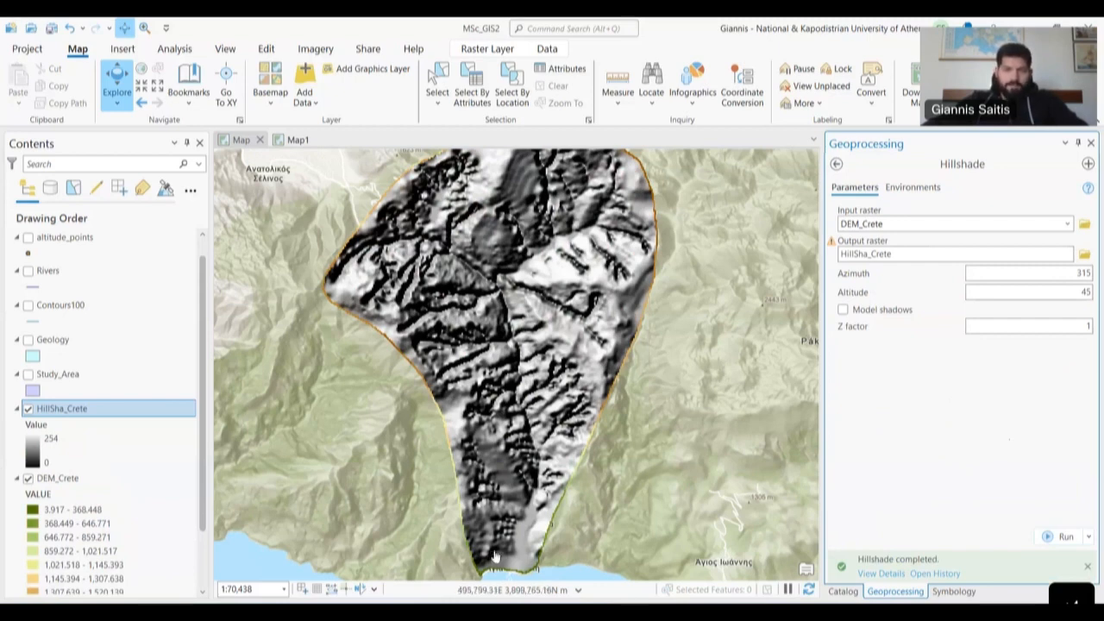
left_click_drag(473, 270, 445, 373)
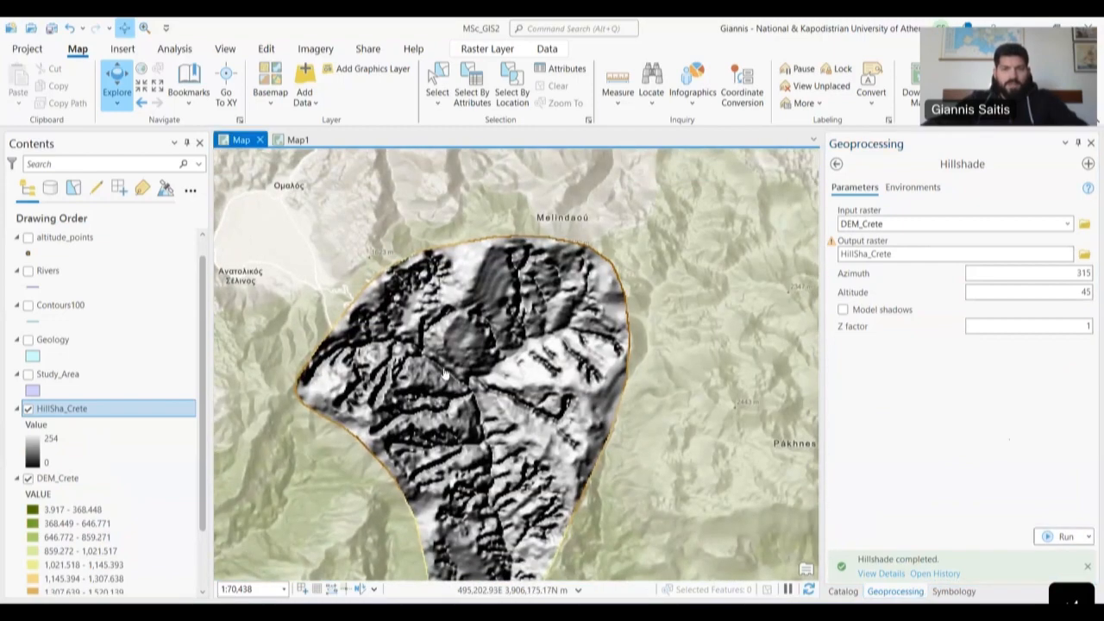
scroll(445, 373, "up", 2)
left_click_drag(428, 457, 467, 376)
scroll(430, 357, "down", 2)
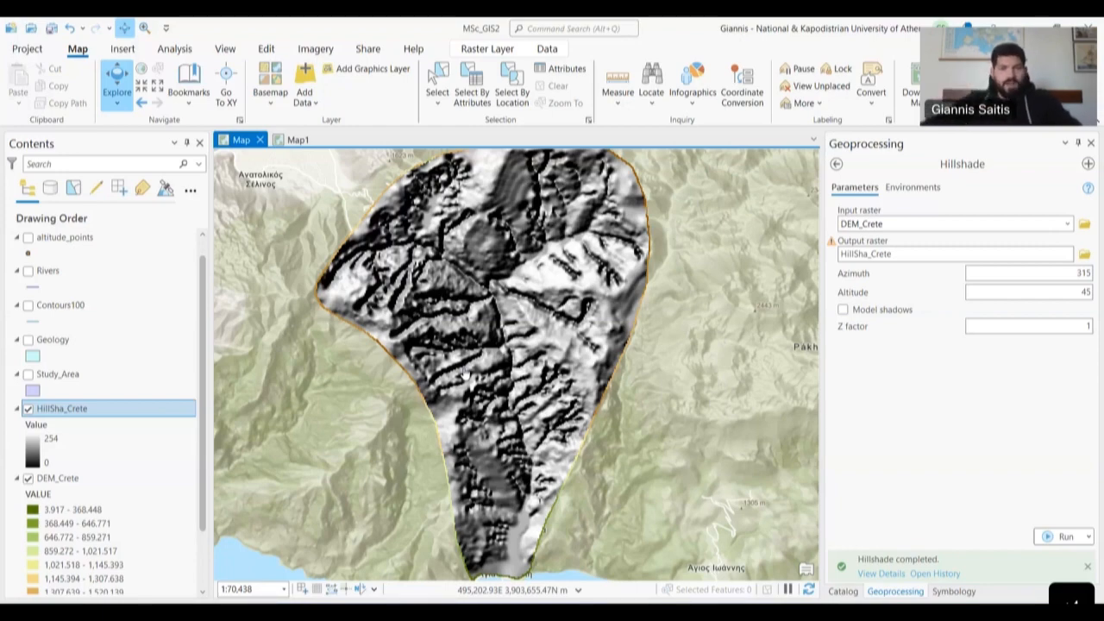
scroll(453, 234, "up", 2)
scroll(404, 234, "up", 2)
scroll(544, 312, "up", 2)
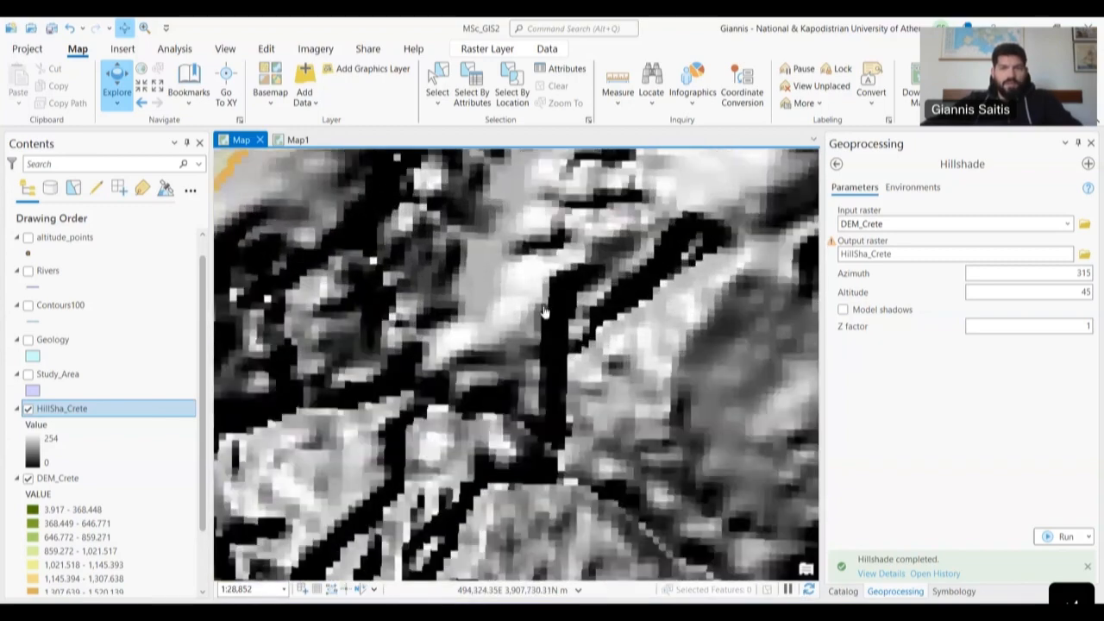
scroll(562, 320, "down", 2)
left_click_drag(540, 422, 339, 534)
left_click_drag(660, 281, 298, 332)
left_click_drag(690, 528, 568, 311)
left_click_drag(416, 560, 601, 322)
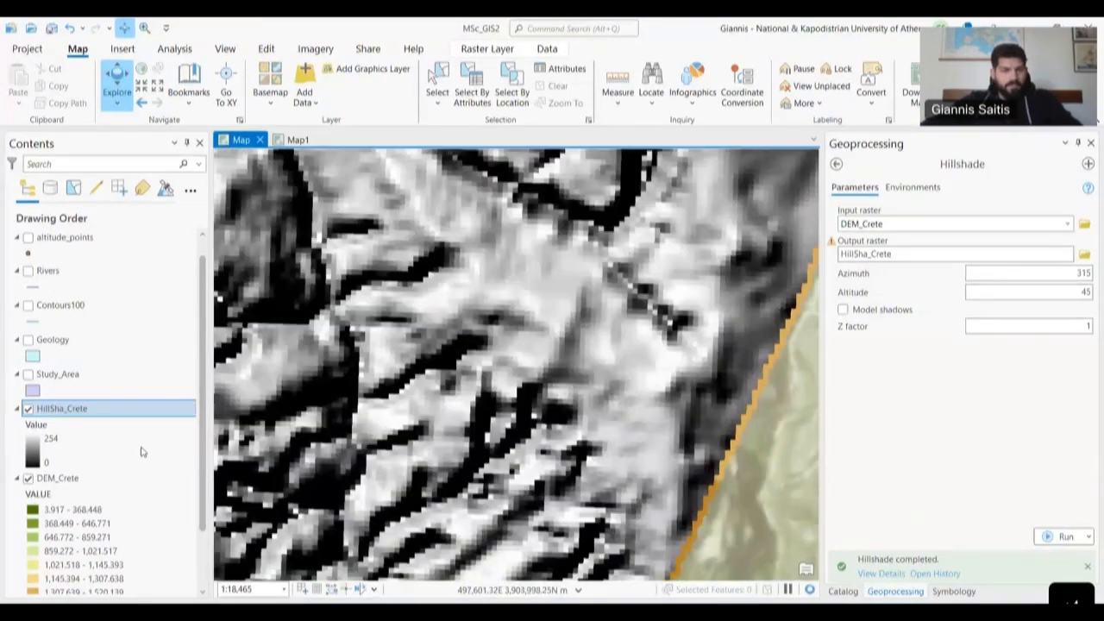
- Hide HillSha_Crete and pan across the coloured DEM to compare it
left_click(28, 409)
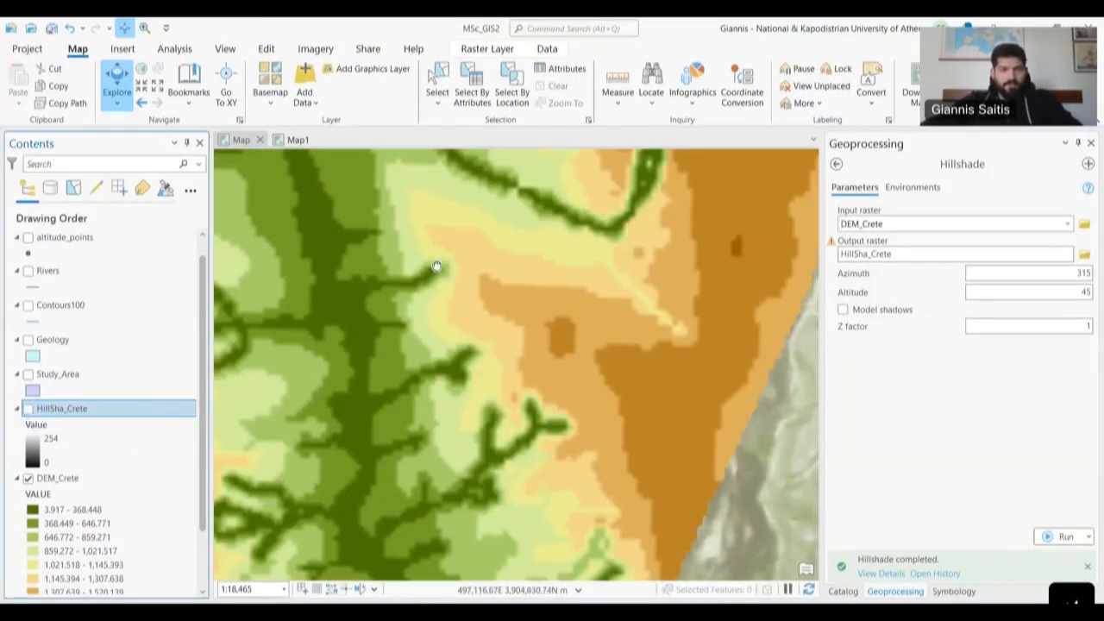
left_click_drag(436, 266, 561, 486)
scroll(529, 328, "down", 2)
left_click_drag(537, 328, 554, 424)
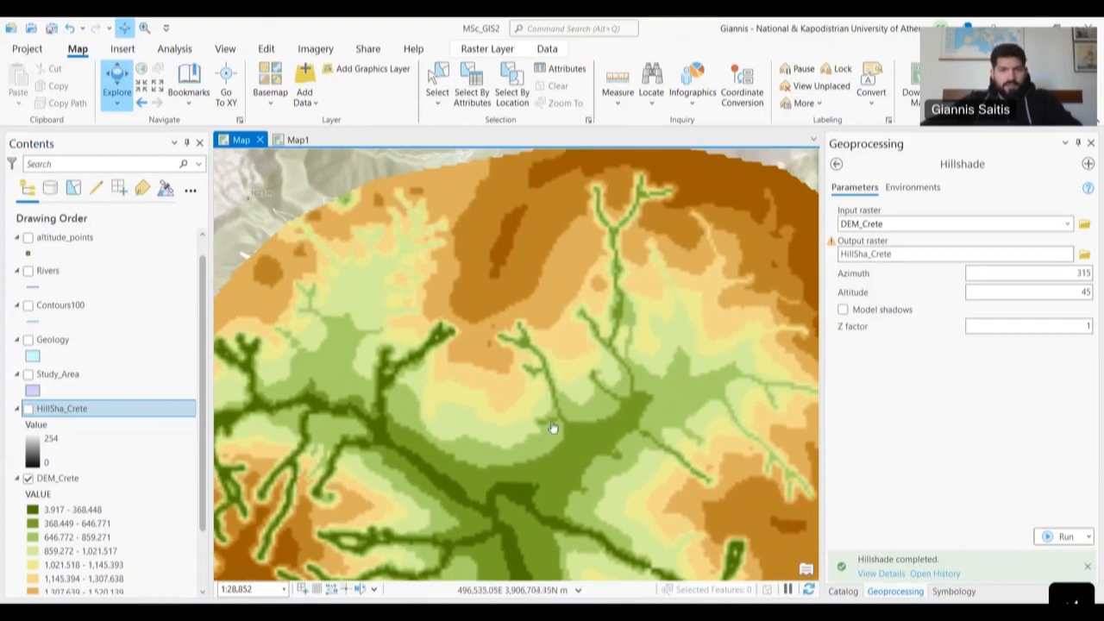
left_click_drag(387, 458, 628, 320)
left_click_drag(568, 454, 480, 255)
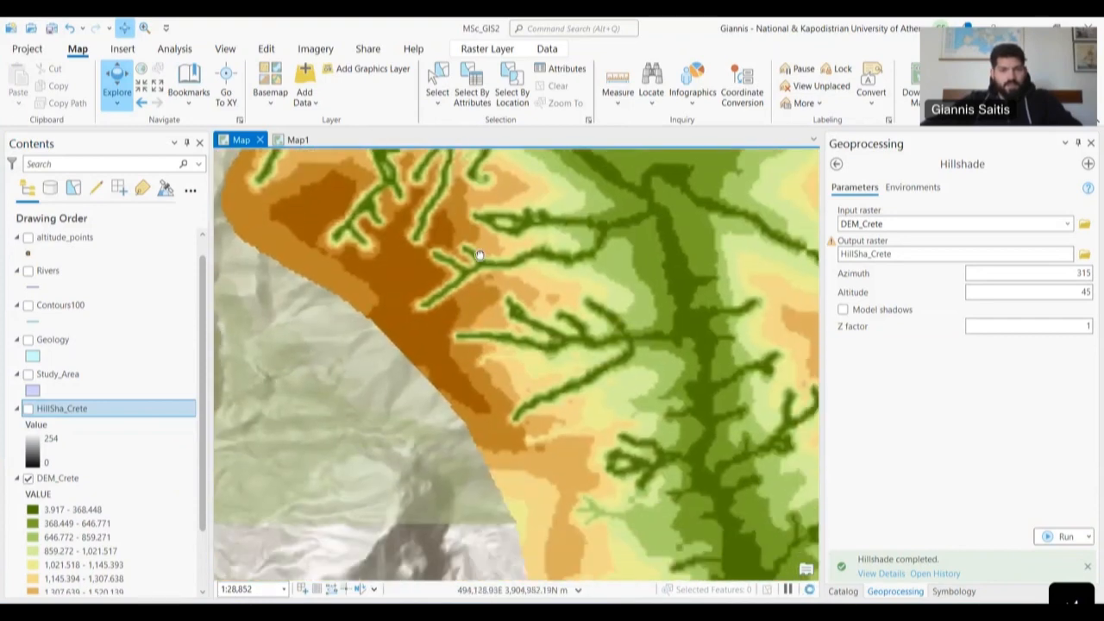
left_click_drag(524, 365, 483, 301)
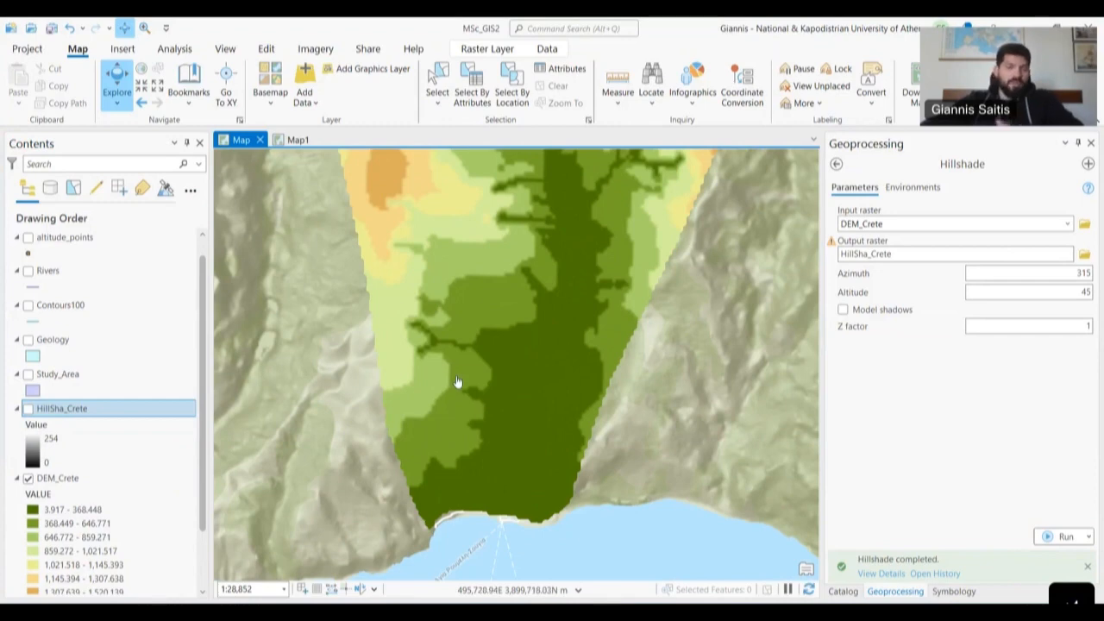
left_click_drag(520, 315, 473, 429)
left_click_drag(495, 279, 546, 389)
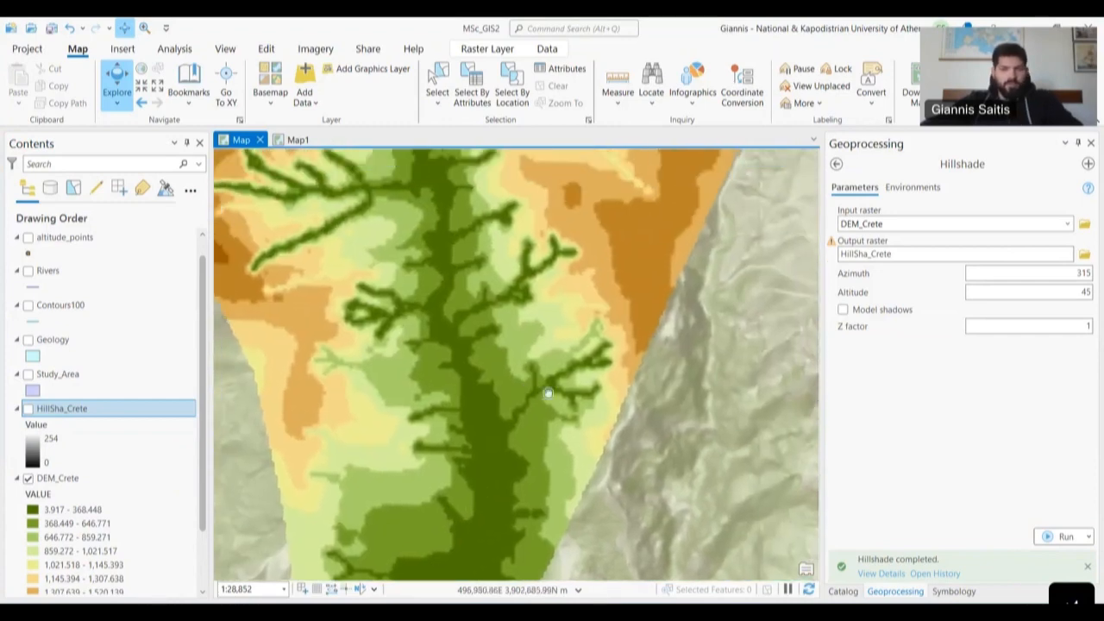
- Show the hillshade again and pan to the study area's northwest edge
left_click(28, 410)
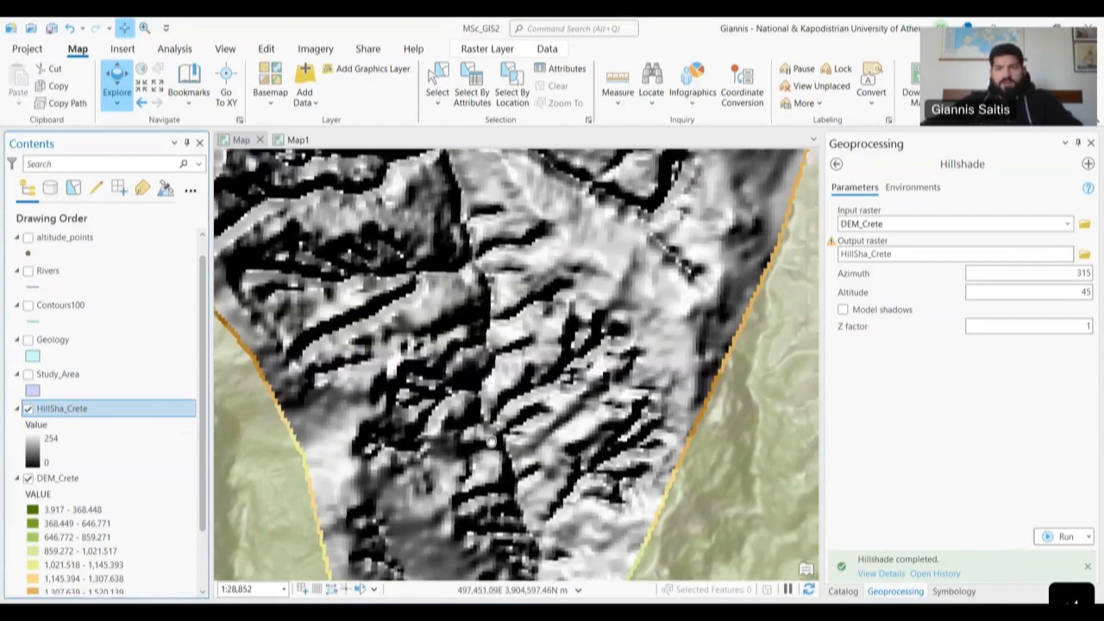
left_click_drag(585, 229, 532, 470)
left_click_drag(398, 379, 661, 363)
scroll(521, 466, "down", 3)
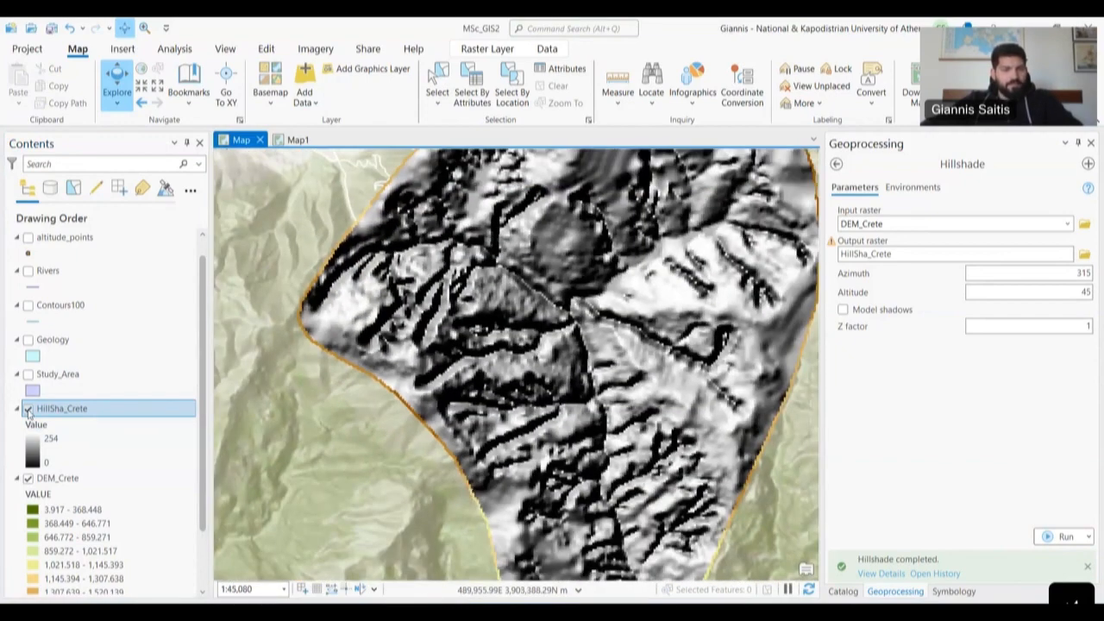
- Hide both the HillSha_Crete and DEM_Crete layers
left_click(29, 410)
scroll(424, 434, "down", 5)
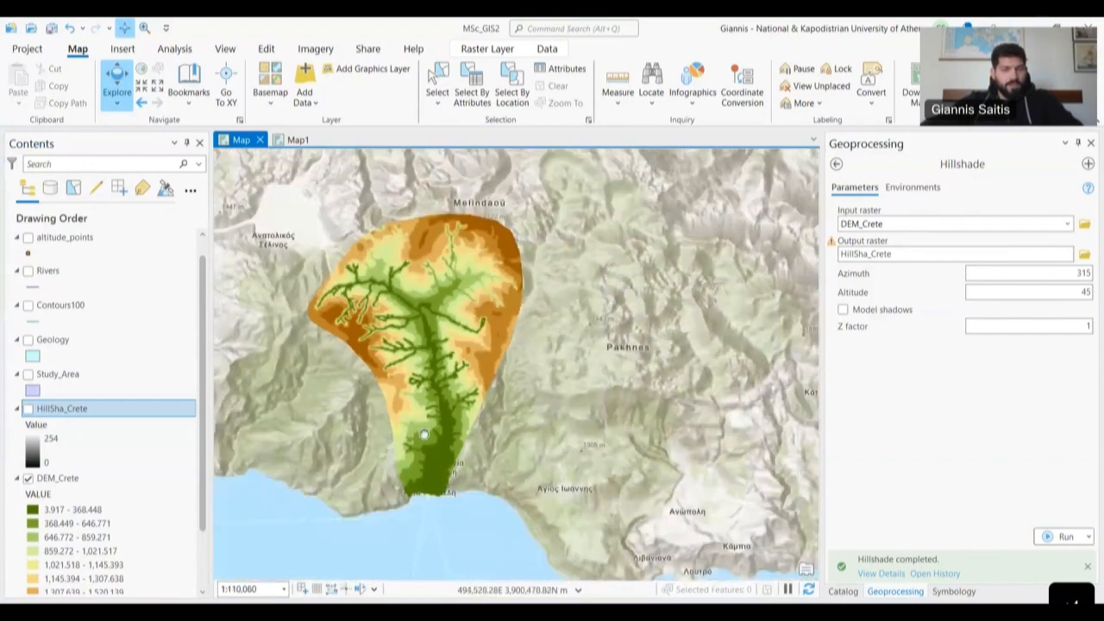
scroll(459, 438, "up", 2)
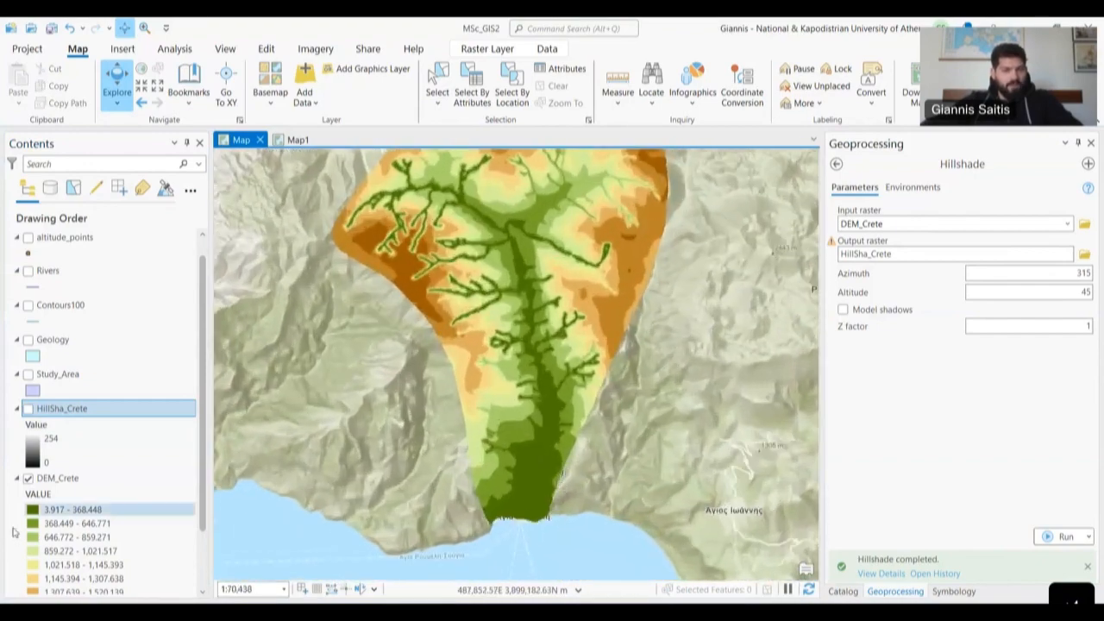
left_click(28, 479)
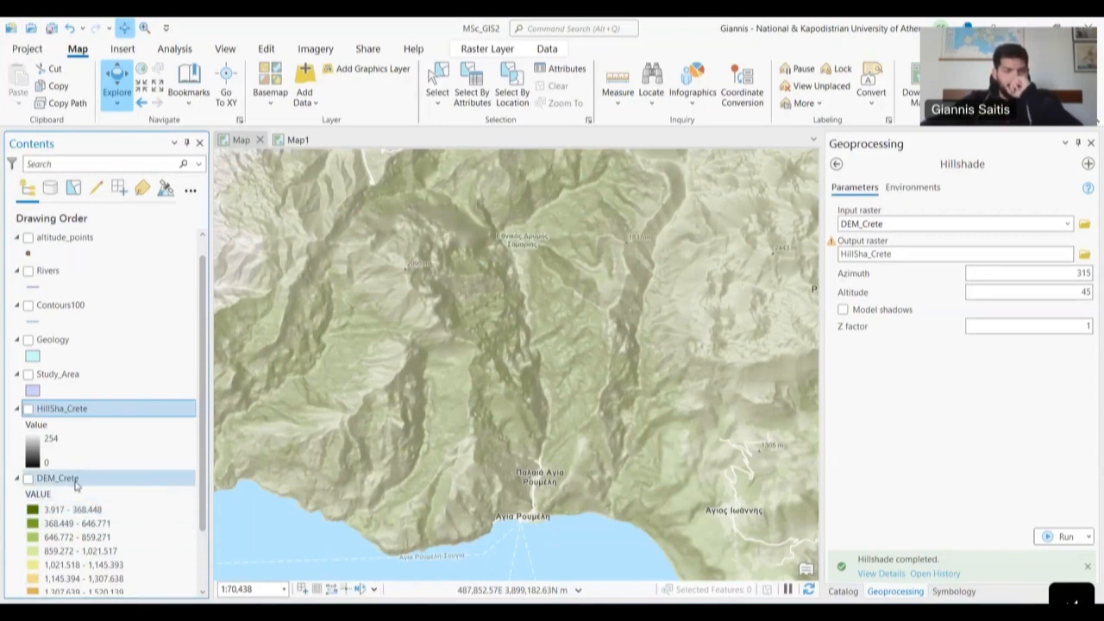
- Turn on Rivers, Contours100 and Geology and recentre the map on the study area
left_click(29, 270)
left_click(29, 305)
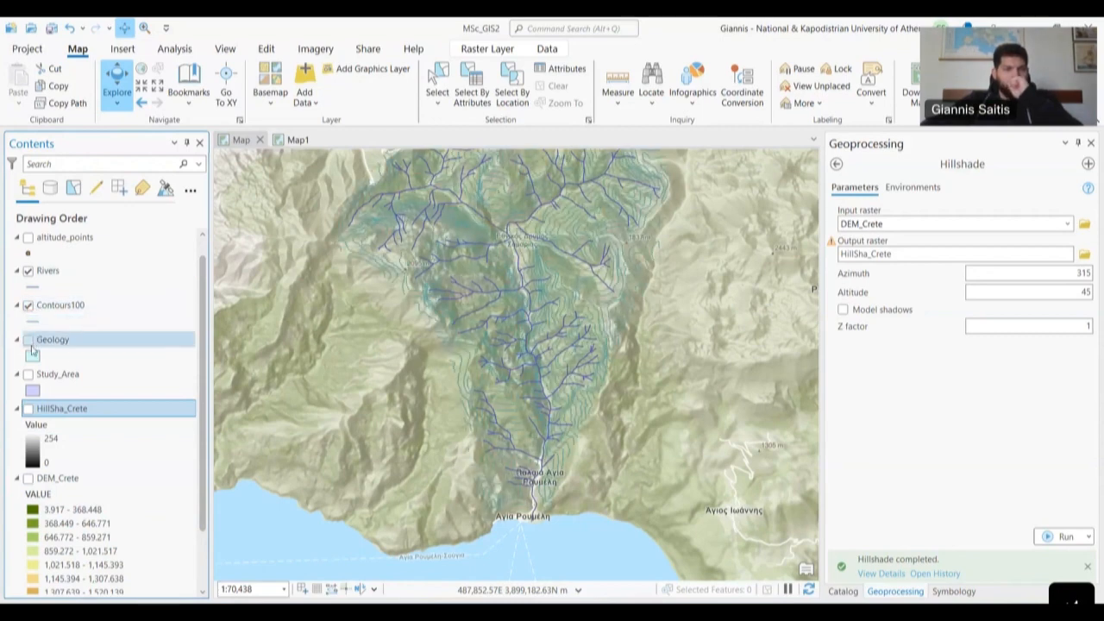
left_click(29, 340)
left_click_drag(699, 294, 685, 376)
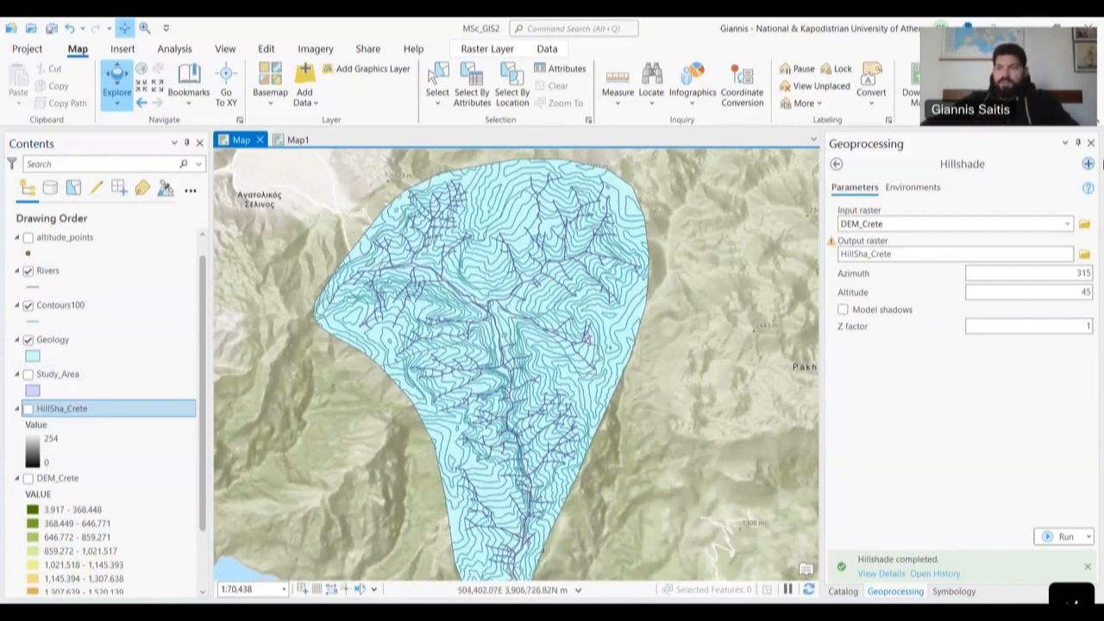
- Browse the symbology of the Contours100, Geology, Study_Area and Rivers layers
left_click(61, 305)
left_click(74, 345)
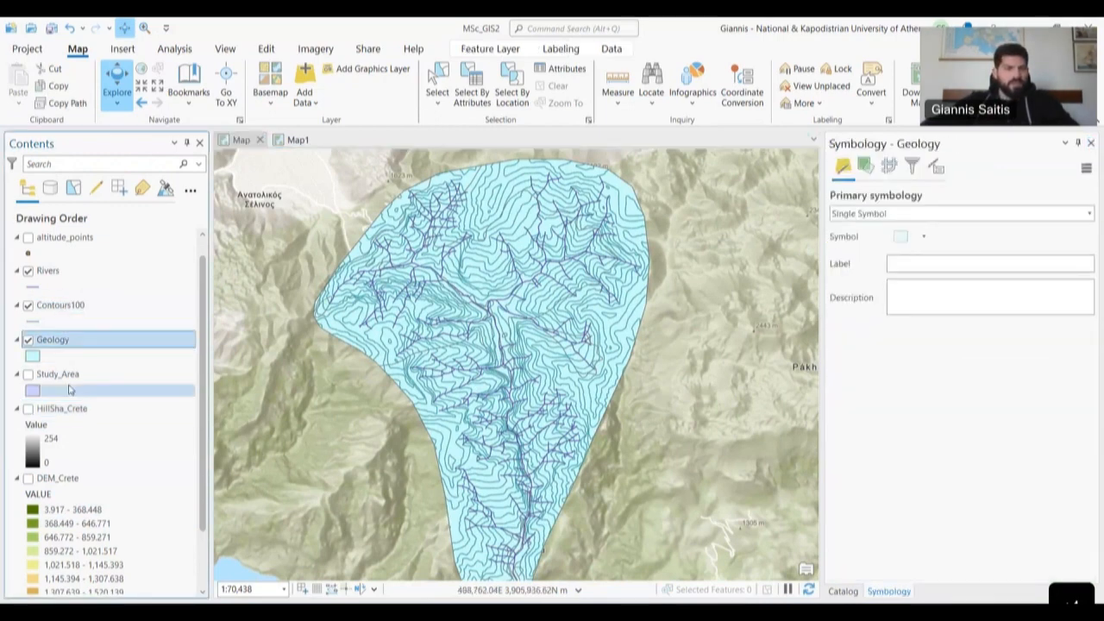
left_click(71, 390)
left_click(95, 274)
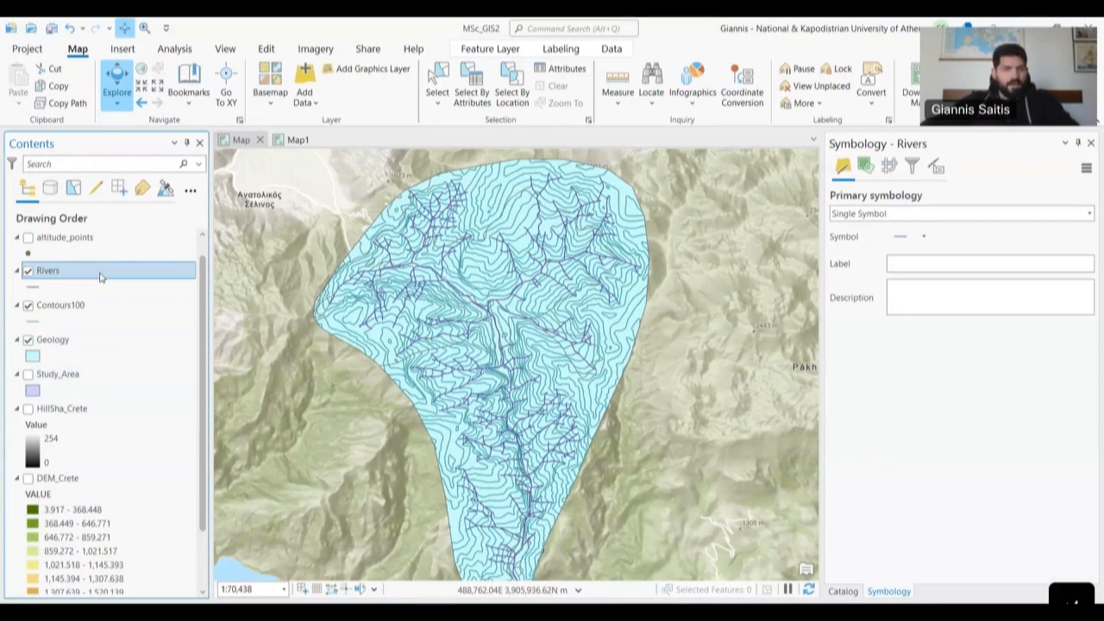
left_click(113, 303)
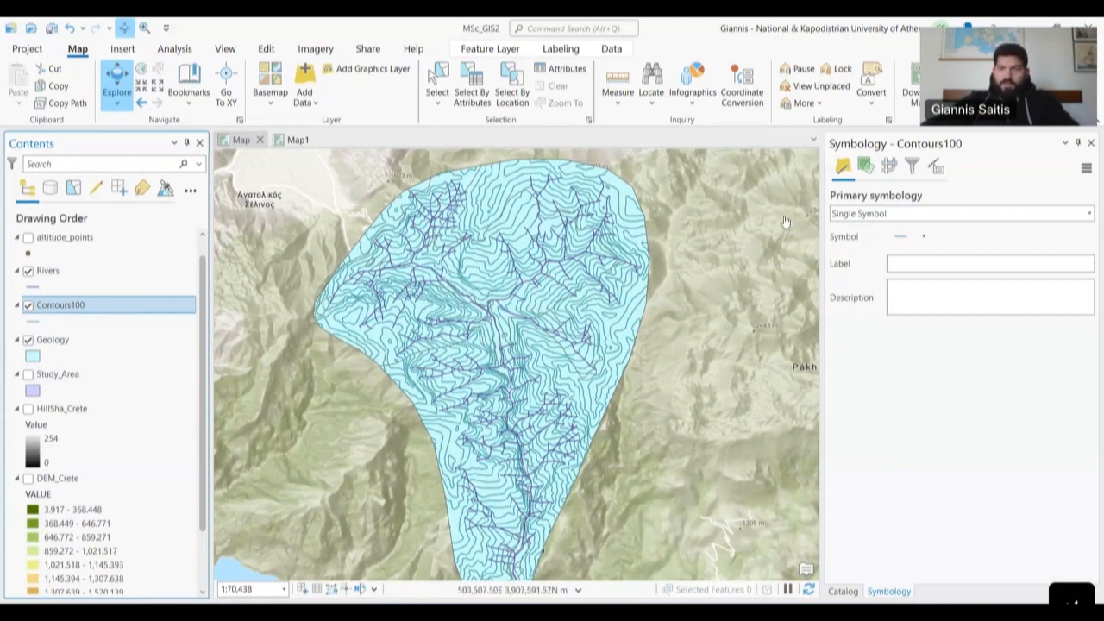
- Make the Contours100 line symbol black at 1.5 pt and apply it
left_click(894, 240)
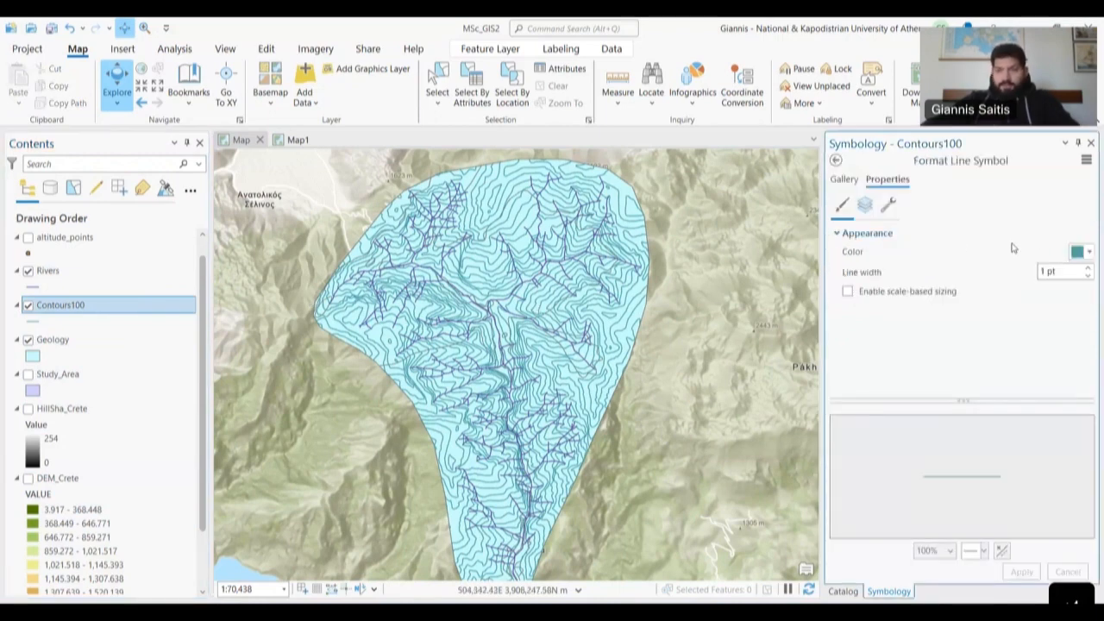
left_click(1074, 255)
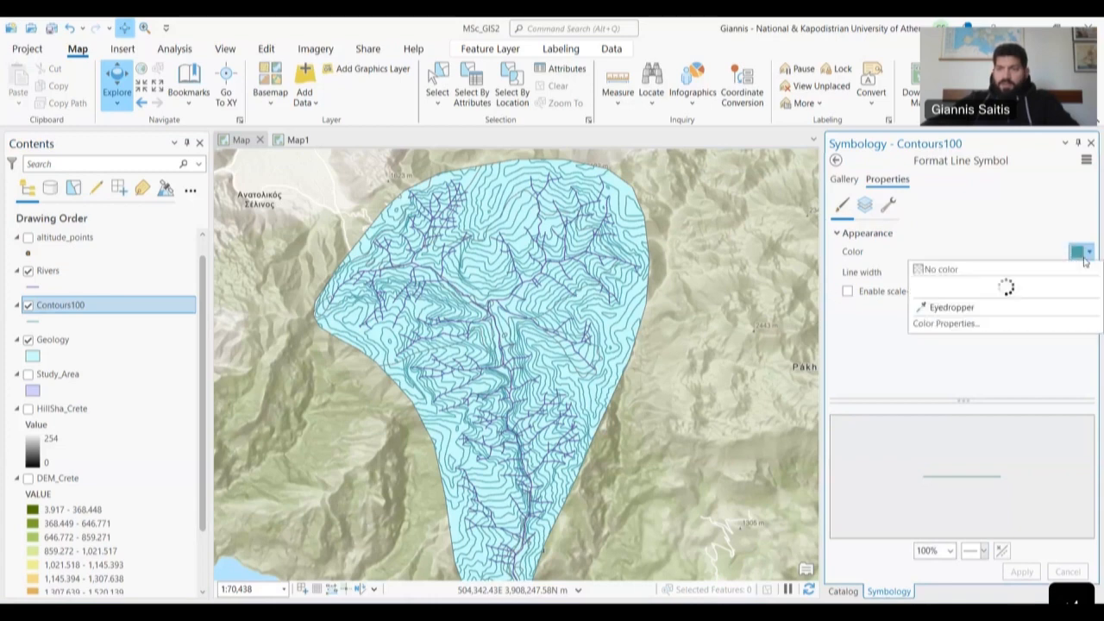
left_click(926, 430)
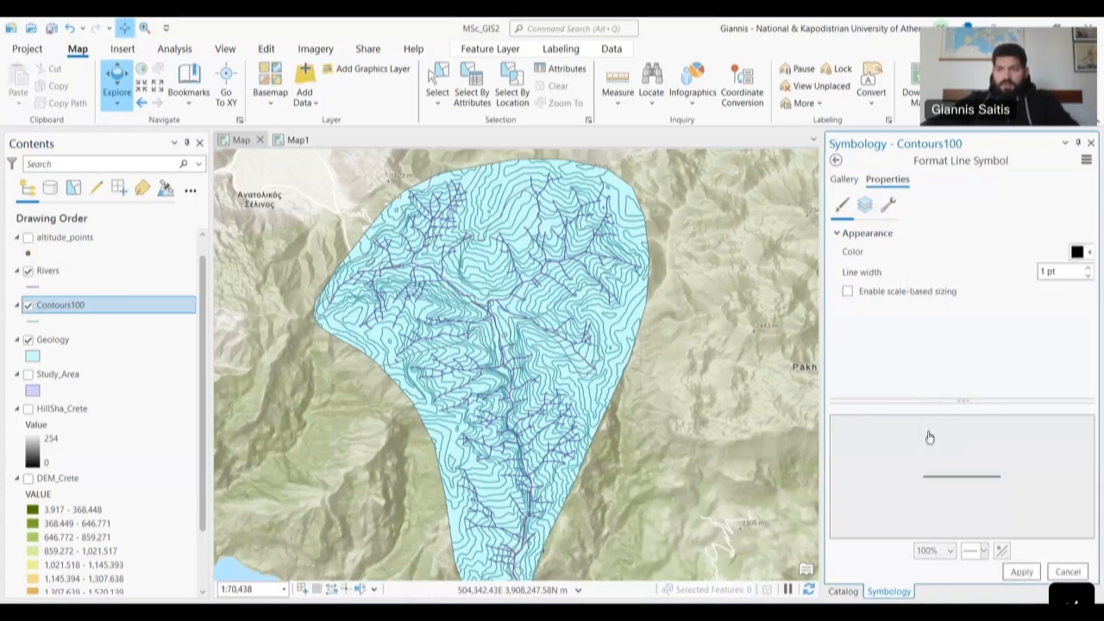
left_click(1041, 274)
type(".5")
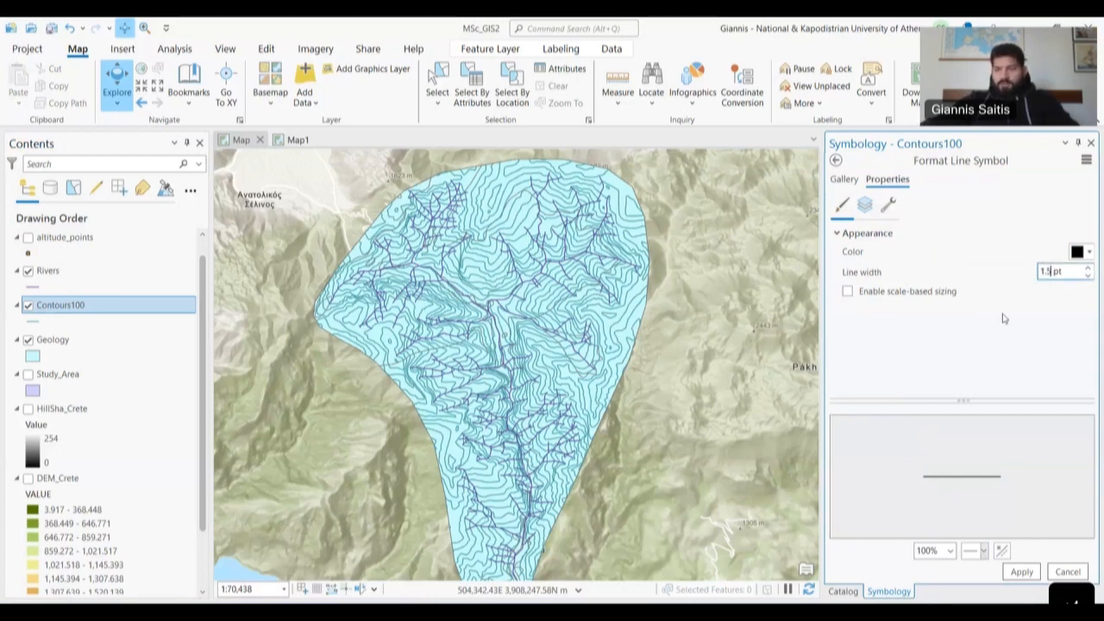
left_click(1021, 572)
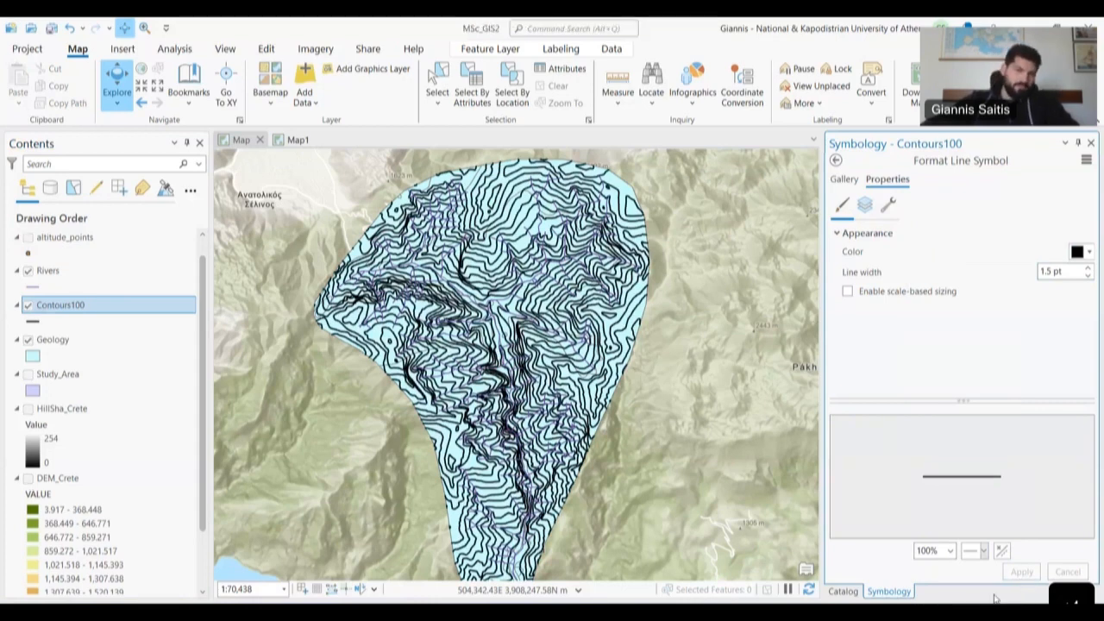
- Reduce the contour line width to 1 pt and apply it
left_click(1048, 273)
key("BackSpace")
key("BackSpace")
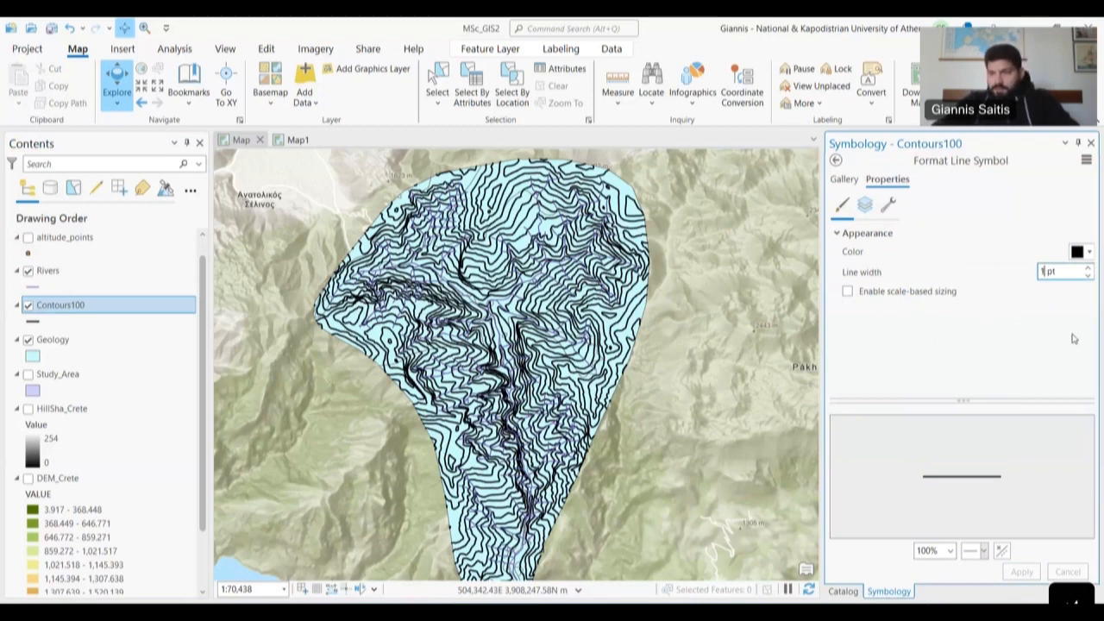
left_click(1027, 334)
left_click(1021, 571)
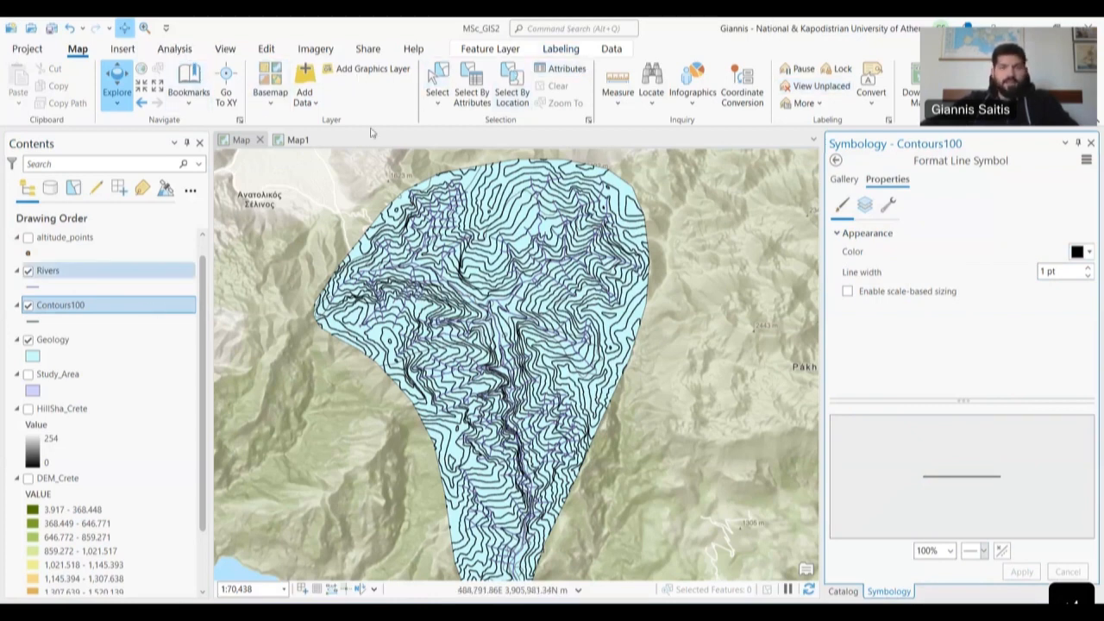
- Turn on Contours100 labels using the ALT elevation field
left_click(561, 50)
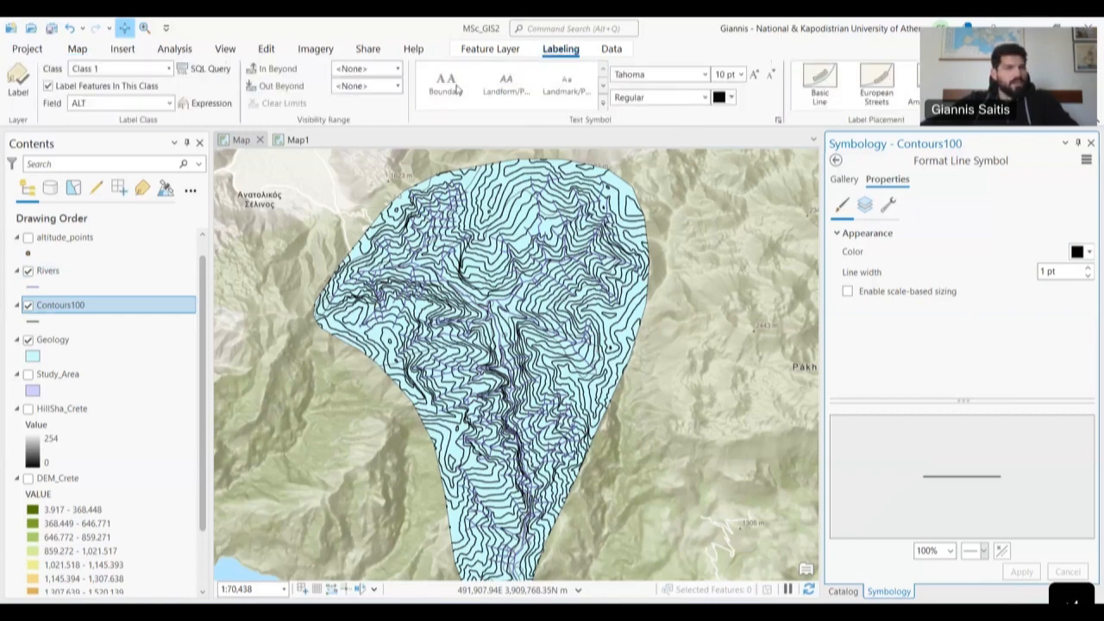
left_click(17, 82)
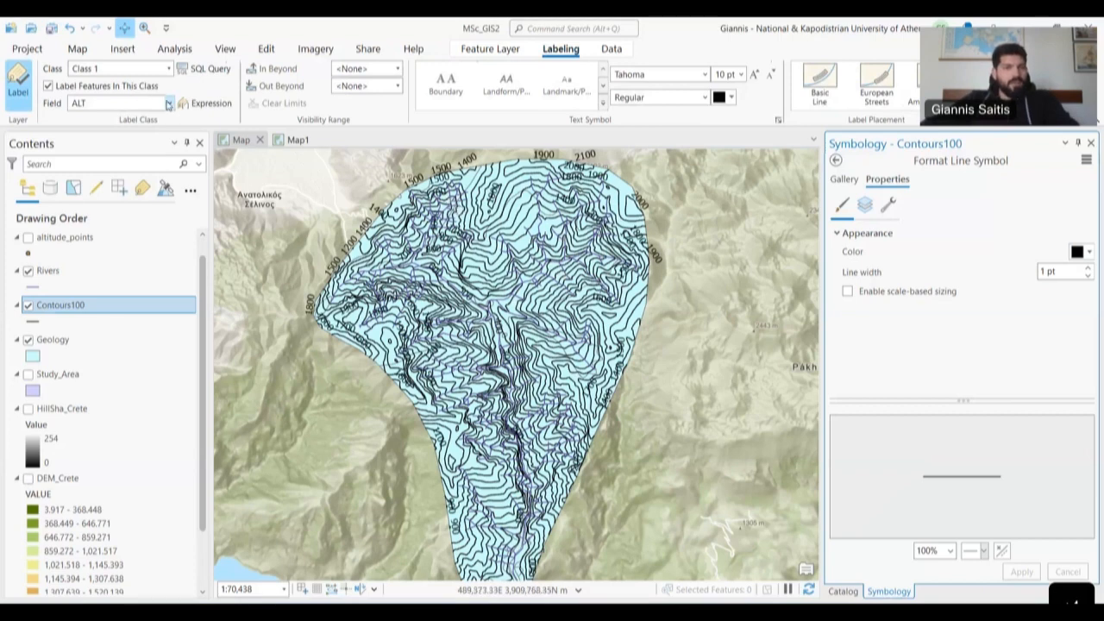
left_click(168, 105)
left_click(168, 104)
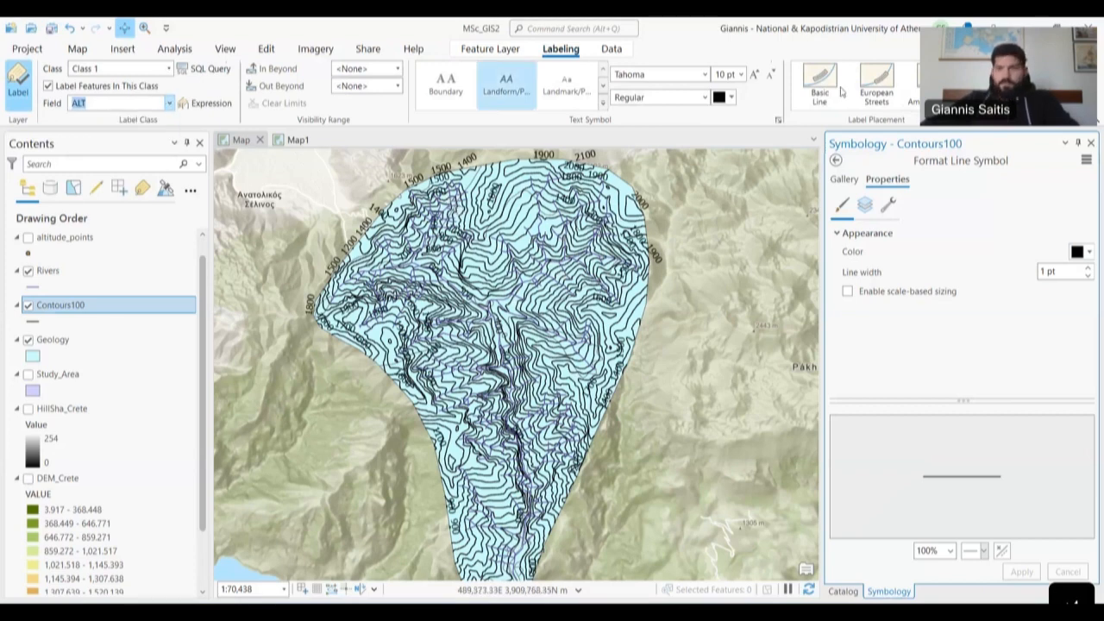
- Apply the Contours label placement style and pan around to inspect the labels
left_click(972, 103)
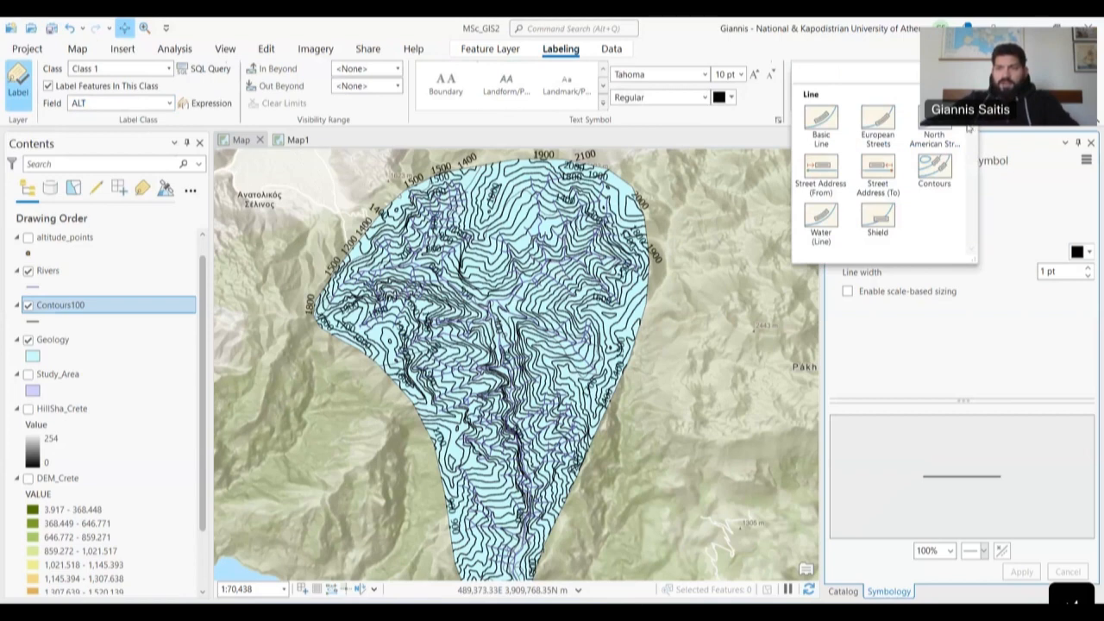
left_click(771, 130)
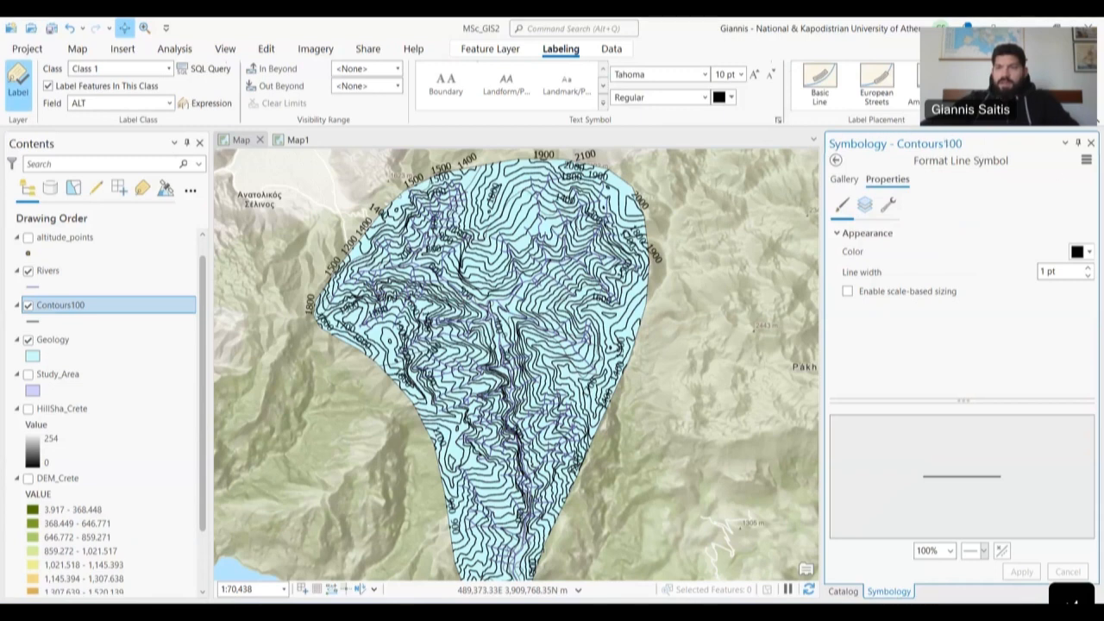
left_click(970, 102)
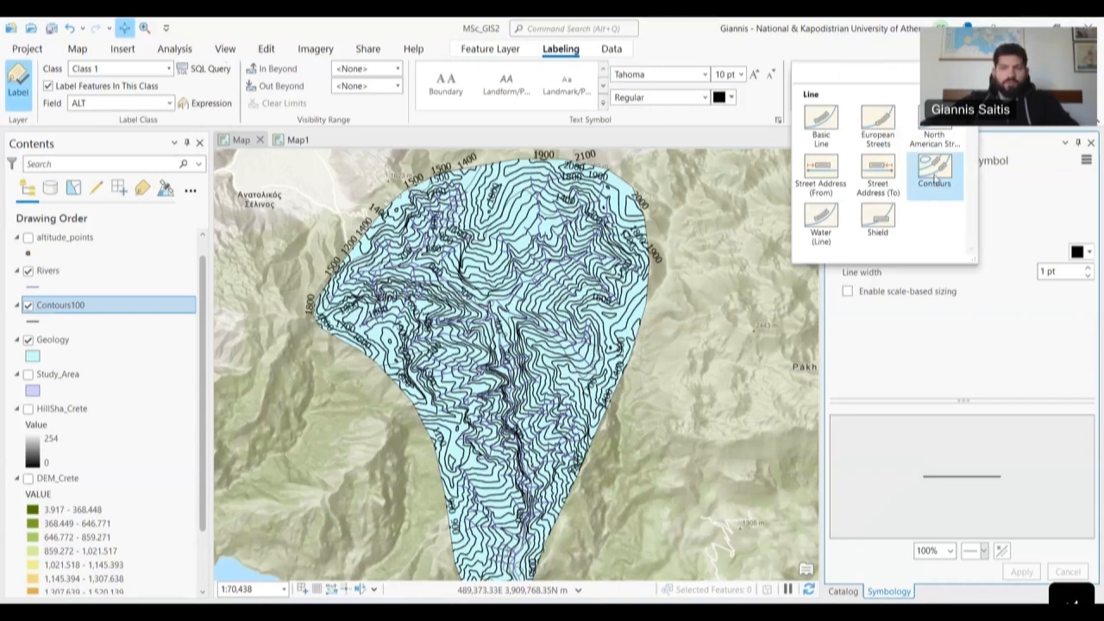
left_click(940, 179)
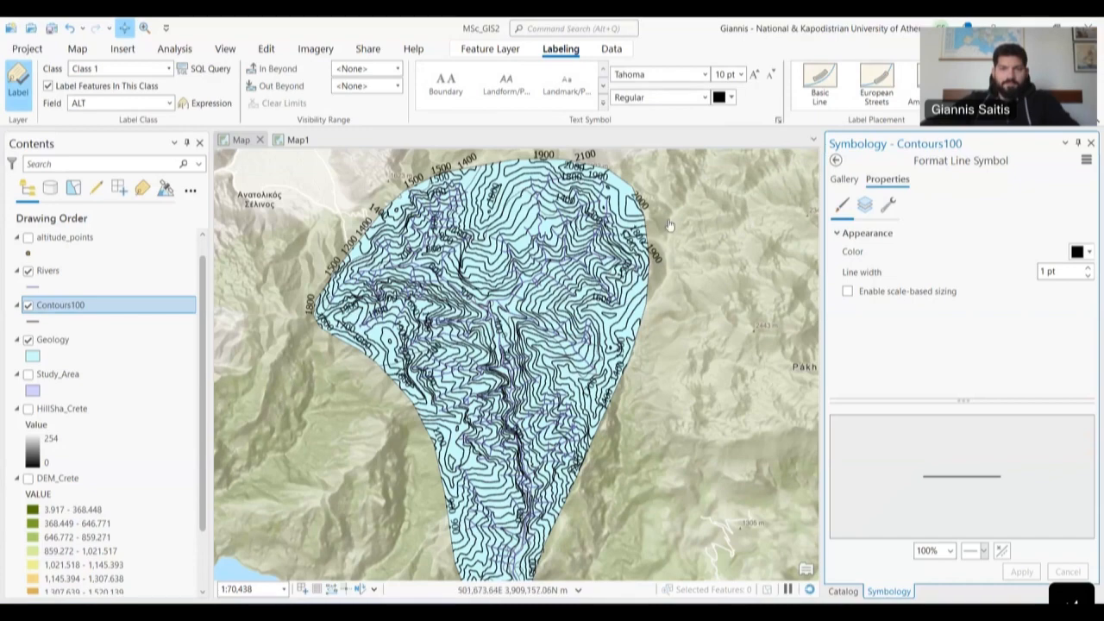
scroll(529, 231, "up", 2)
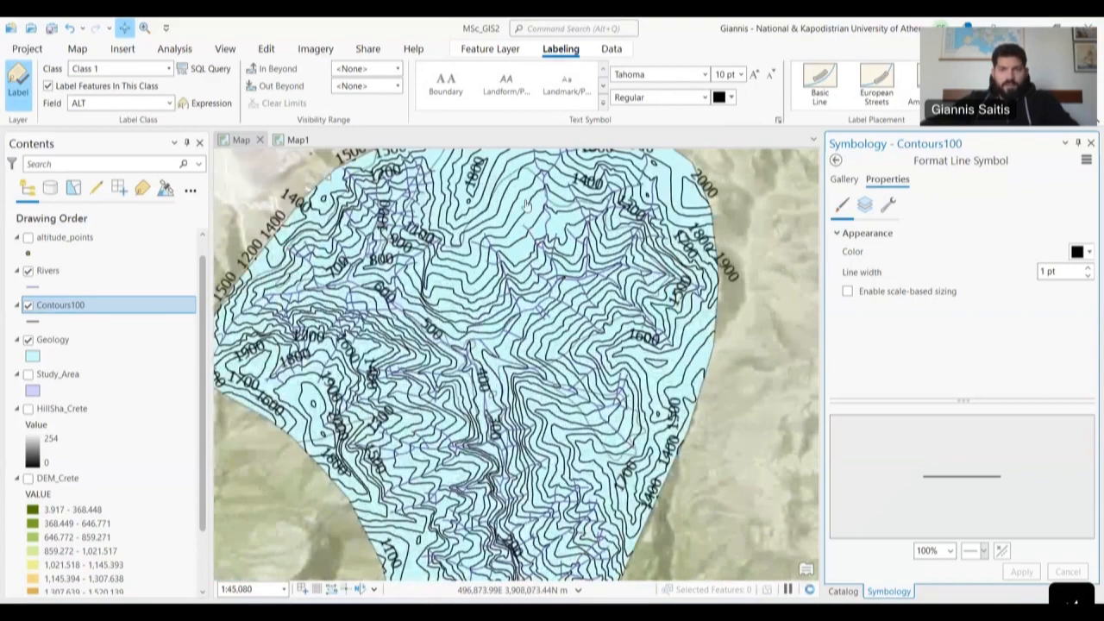
left_click_drag(500, 246, 579, 282)
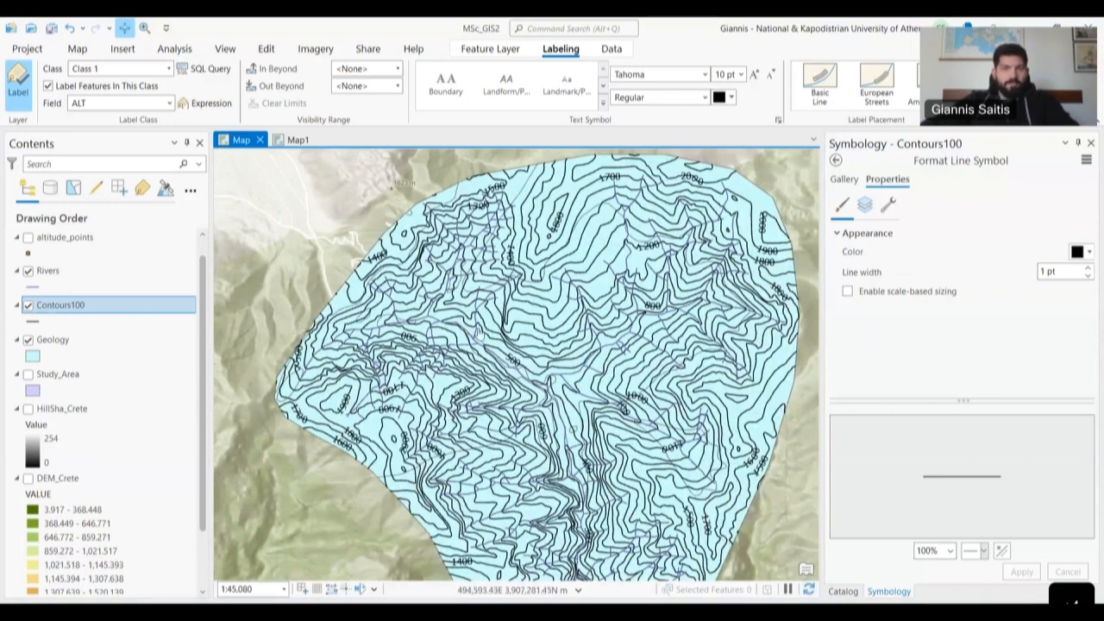
left_click_drag(564, 397, 467, 297)
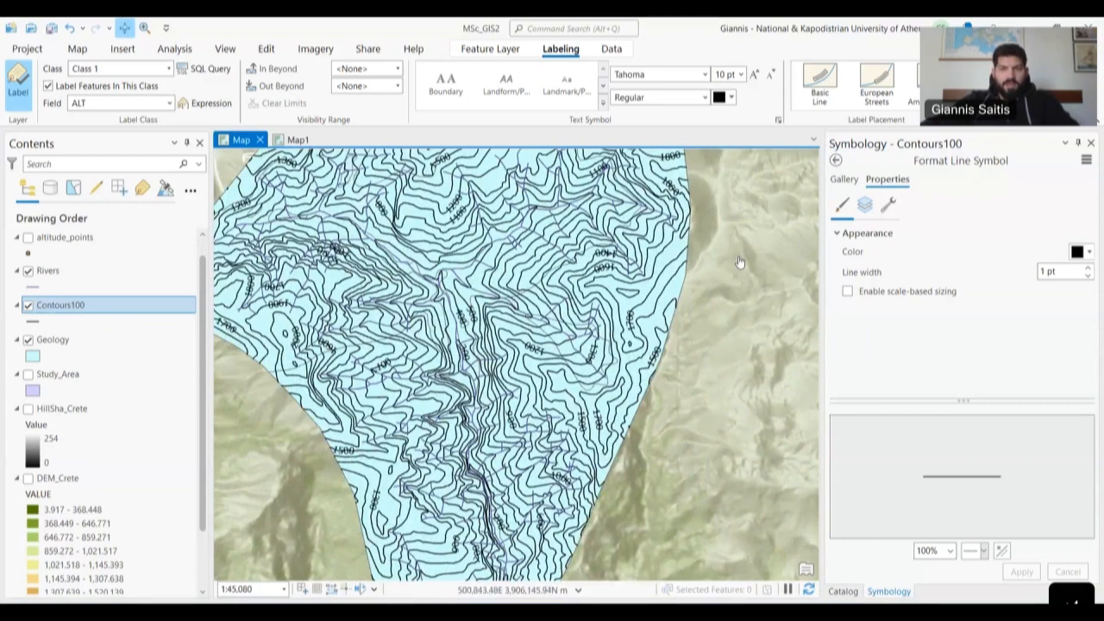
left_click_drag(586, 213, 609, 313)
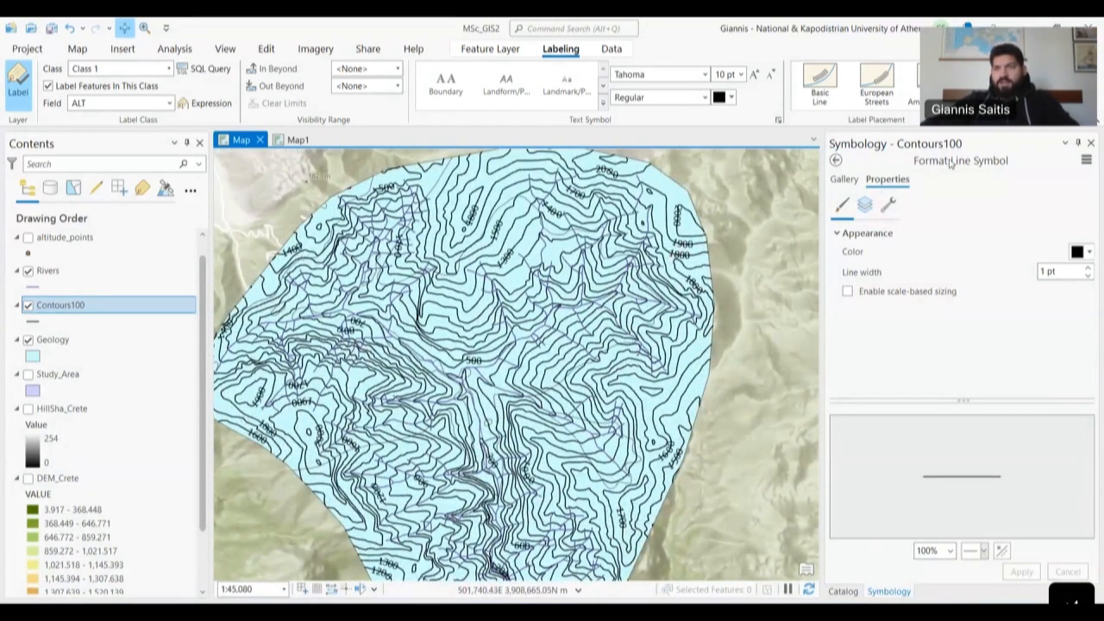
- Open the contour Label Placement Properties
left_click(970, 102)
key("Escape")
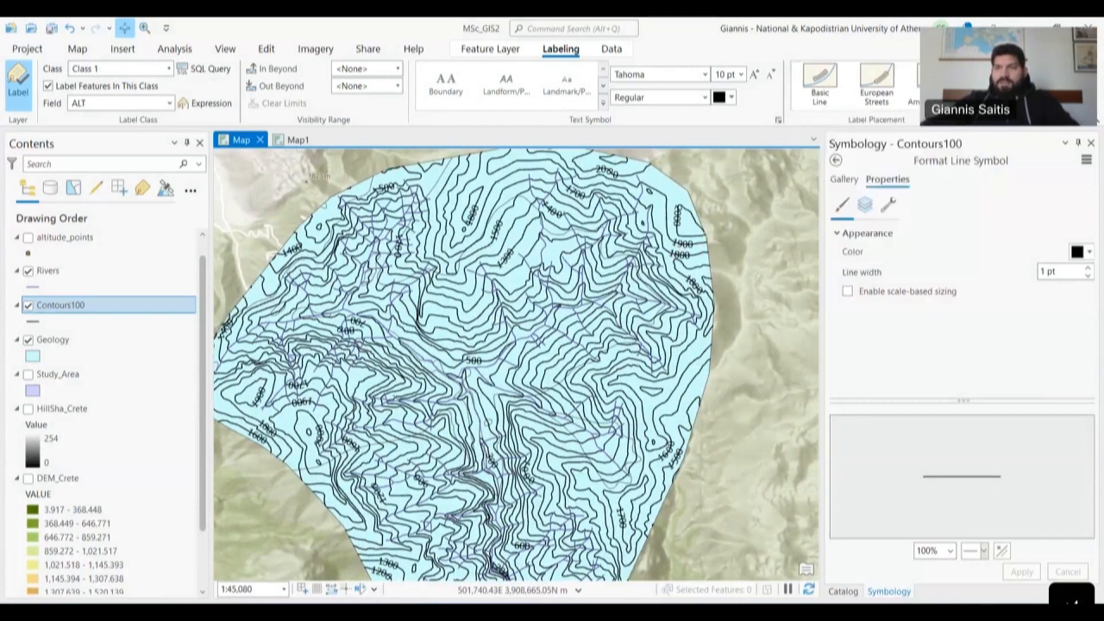
left_click(977, 125)
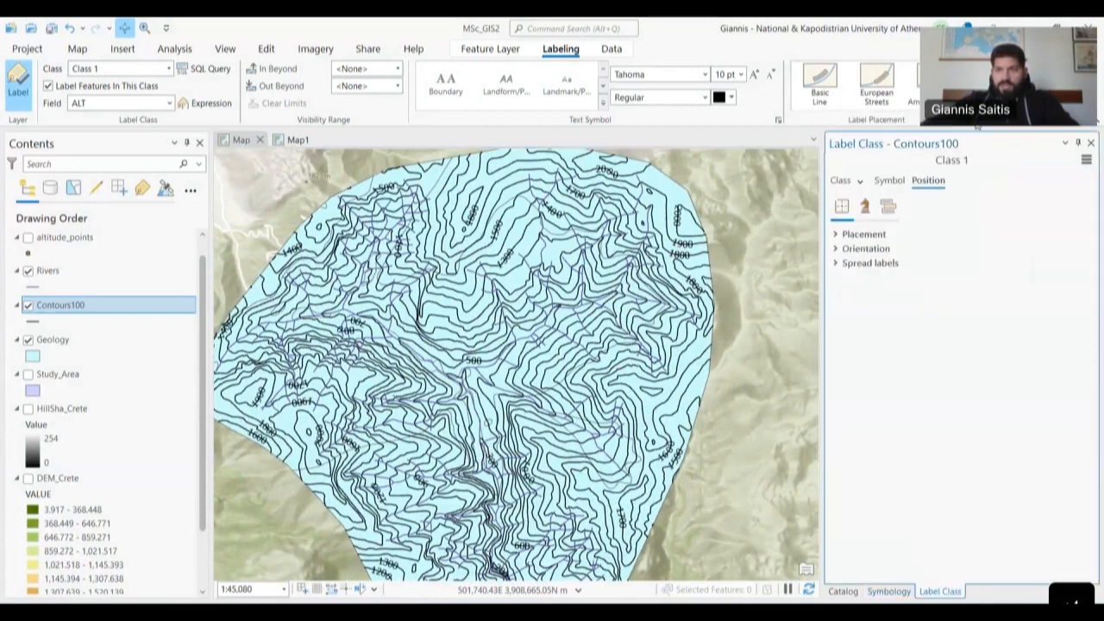
- Reopen the contour label placement options and keep uphill alignment
left_click(837, 234)
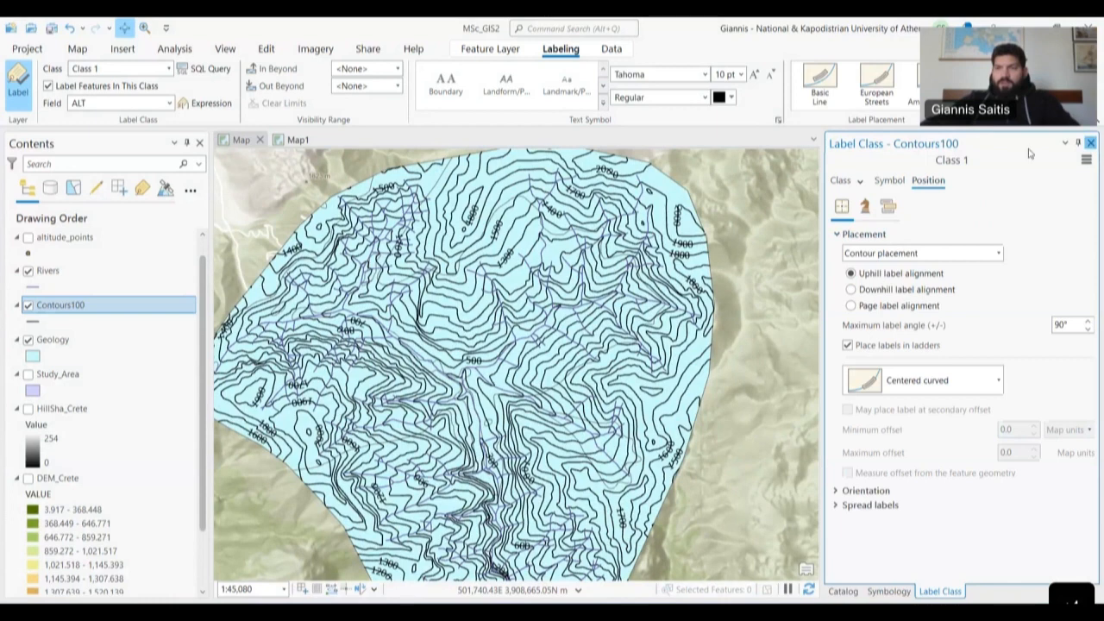
left_click(1091, 143)
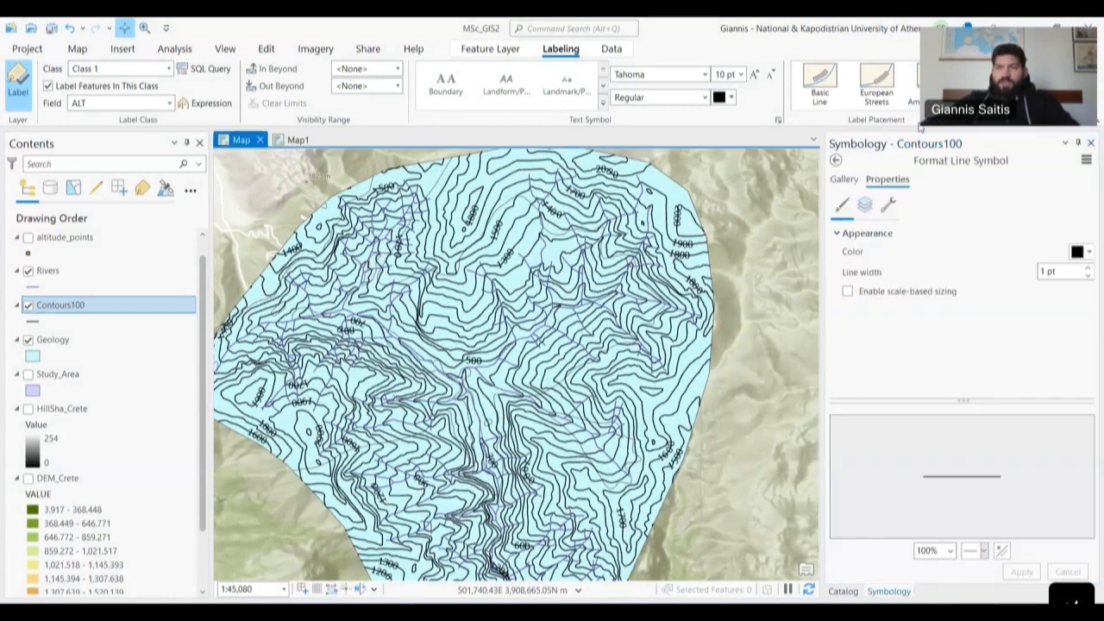
left_click(978, 127)
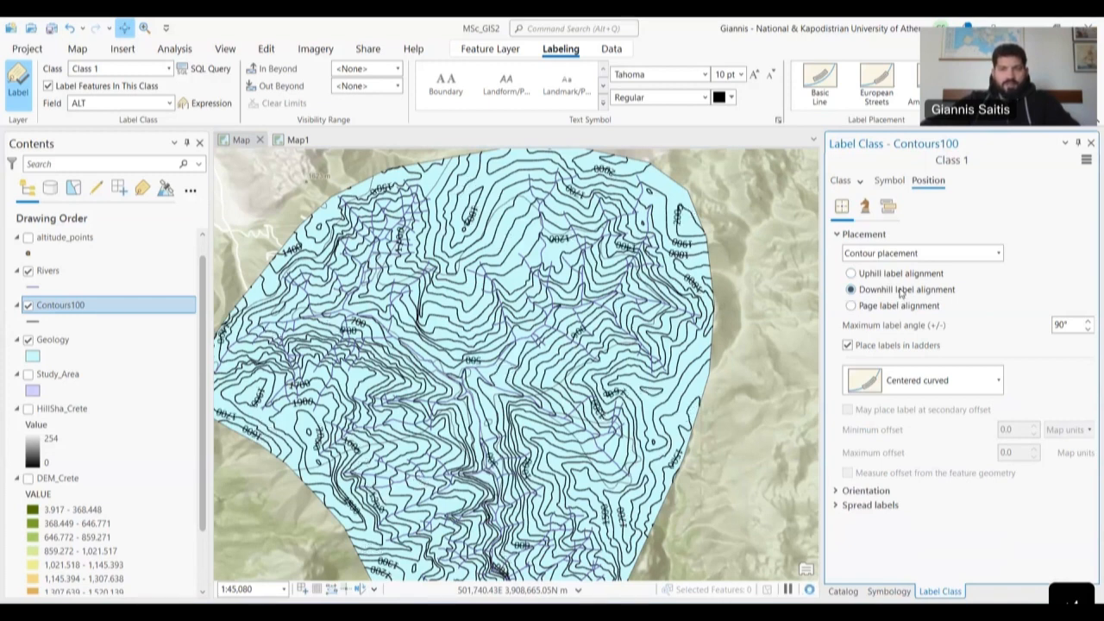
left_click(896, 274)
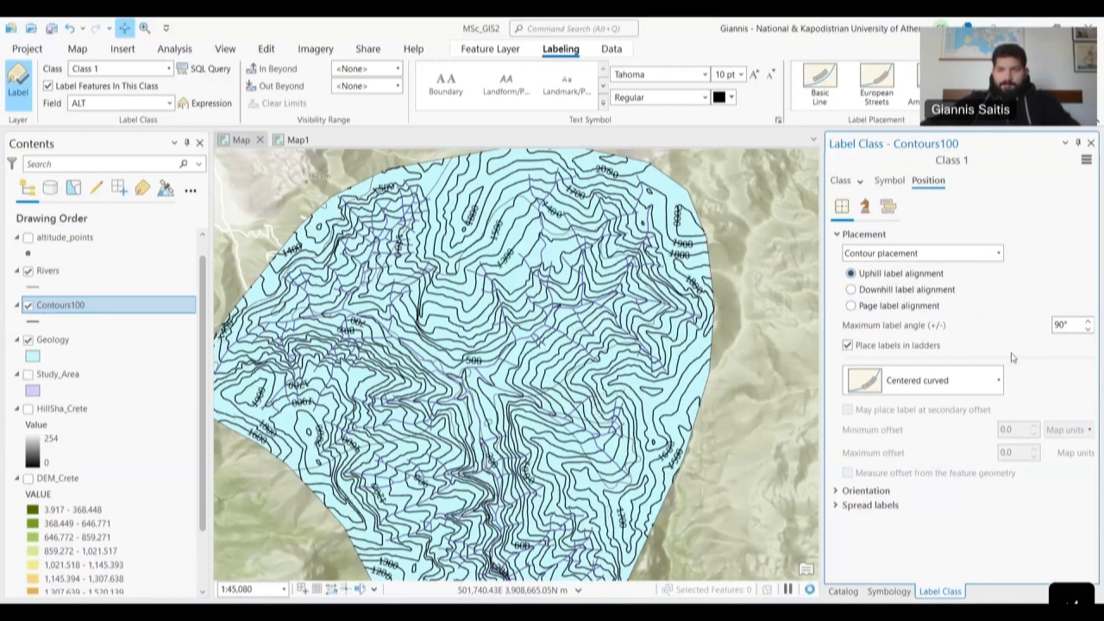
- Set the maximum label angle to 50° and choose Page label alignment
left_click(1088, 330)
left_click(1089, 331)
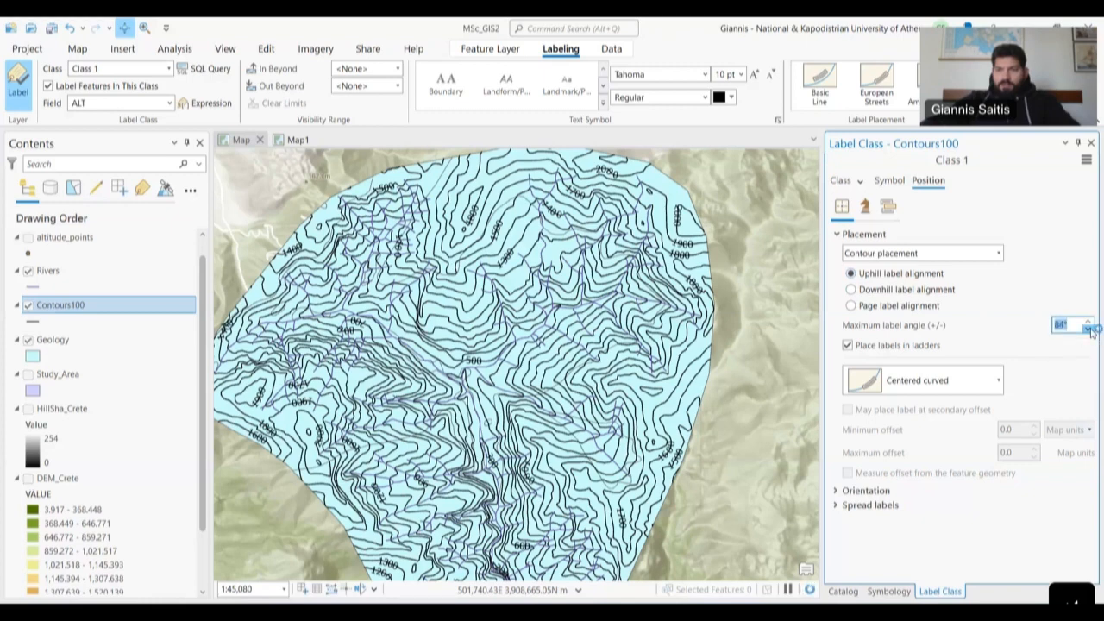
left_click(1090, 331)
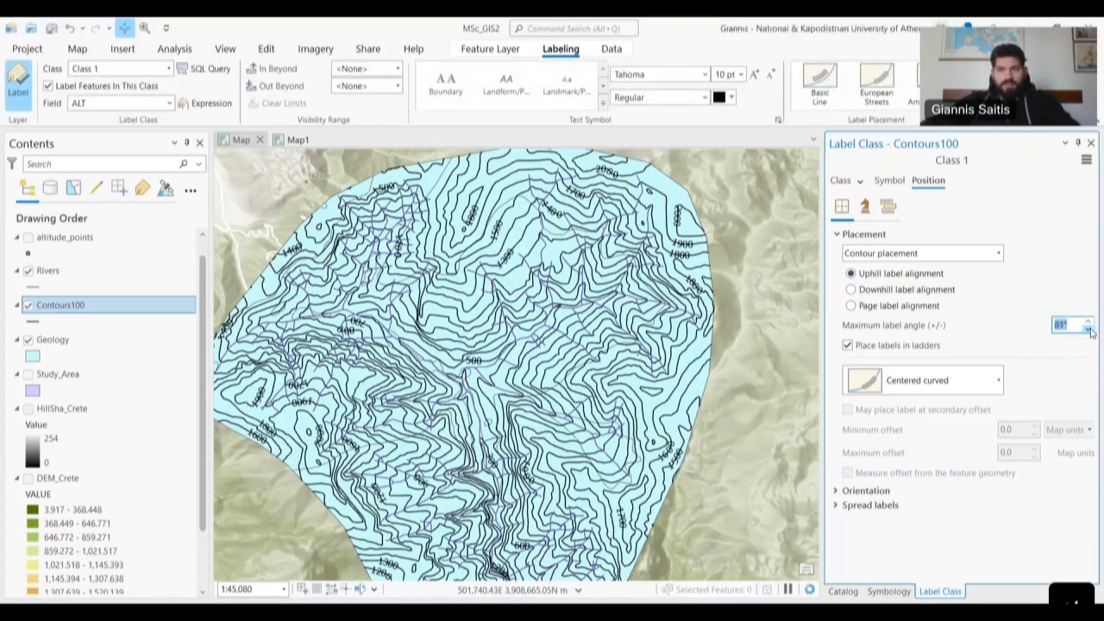
left_click(1065, 325)
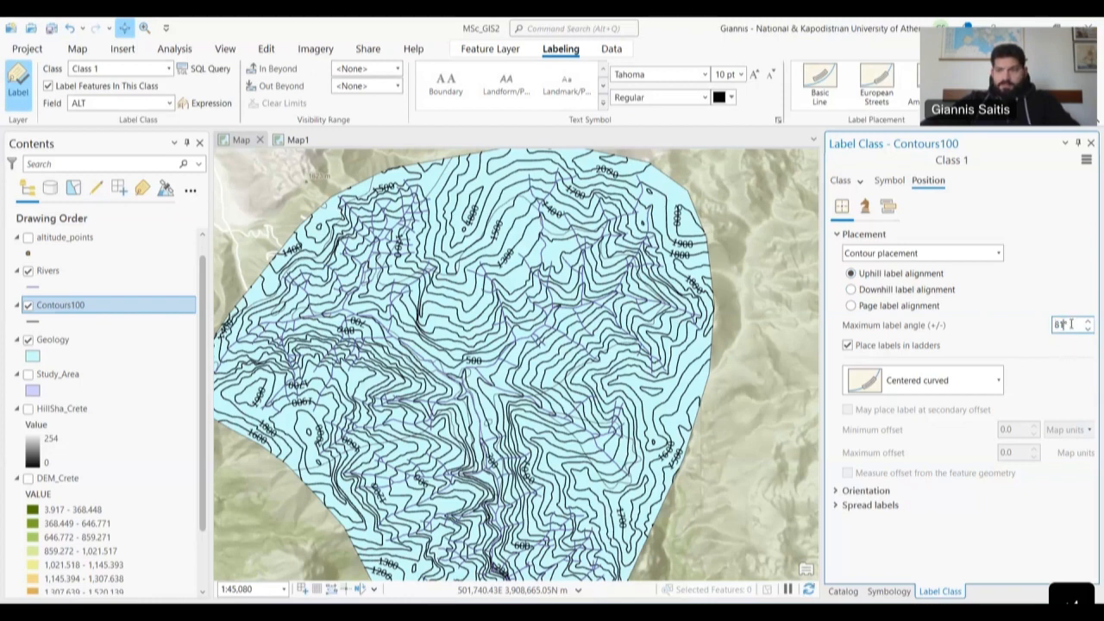
key("BackSpace")
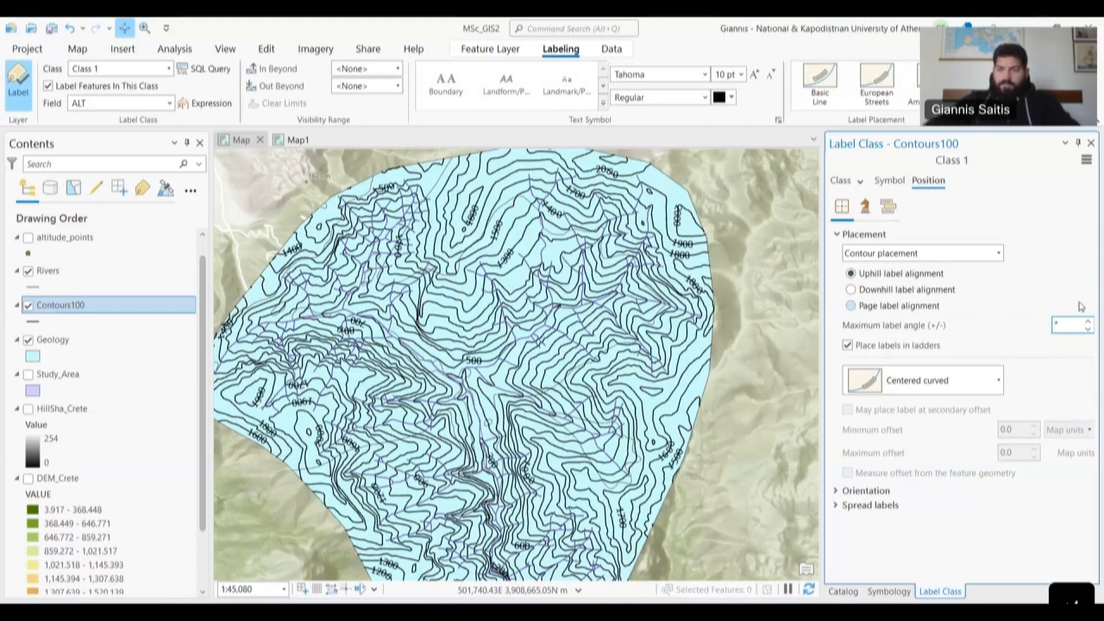
type("50")
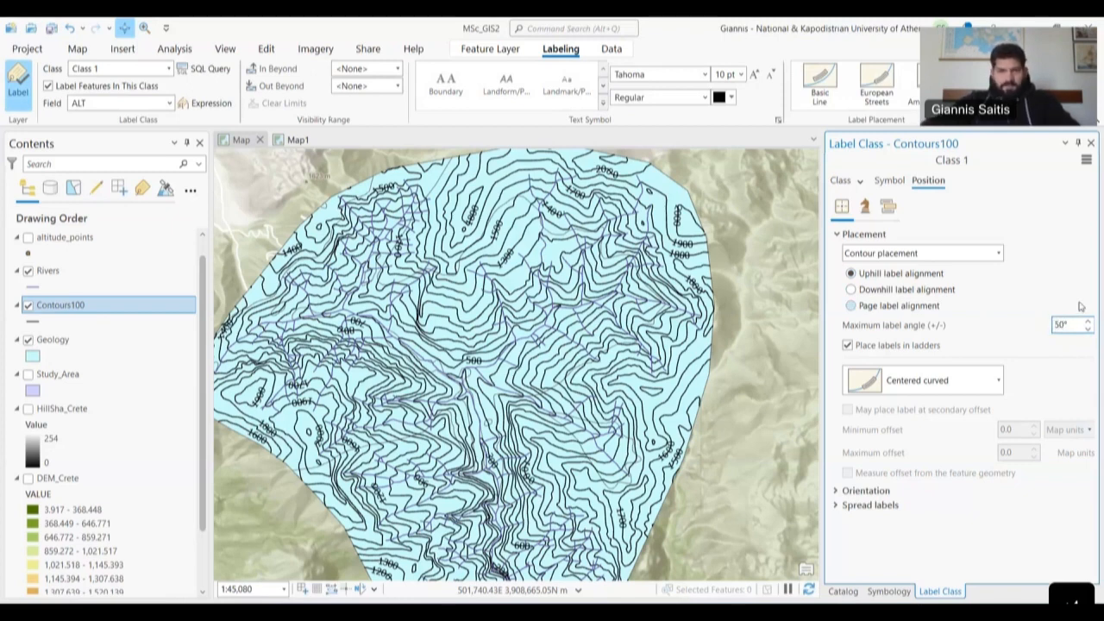
left_click(1058, 305)
- Restore Uphill alignment and, after trying Centered horizontal, keep labels Centered curved
left_click(937, 274)
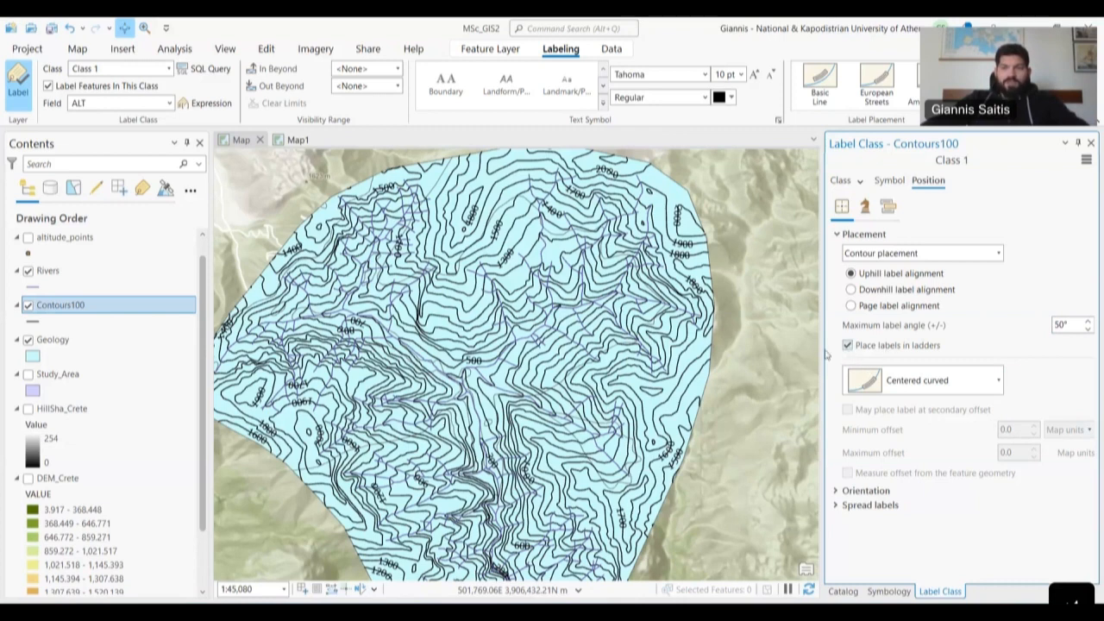
left_click(965, 385)
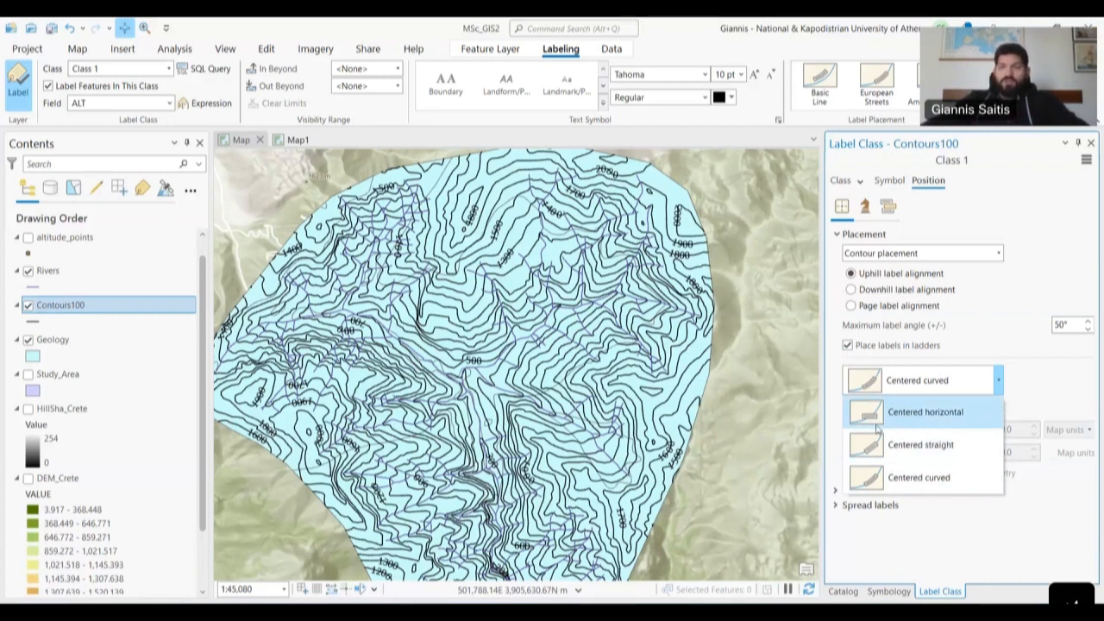
left_click(903, 422)
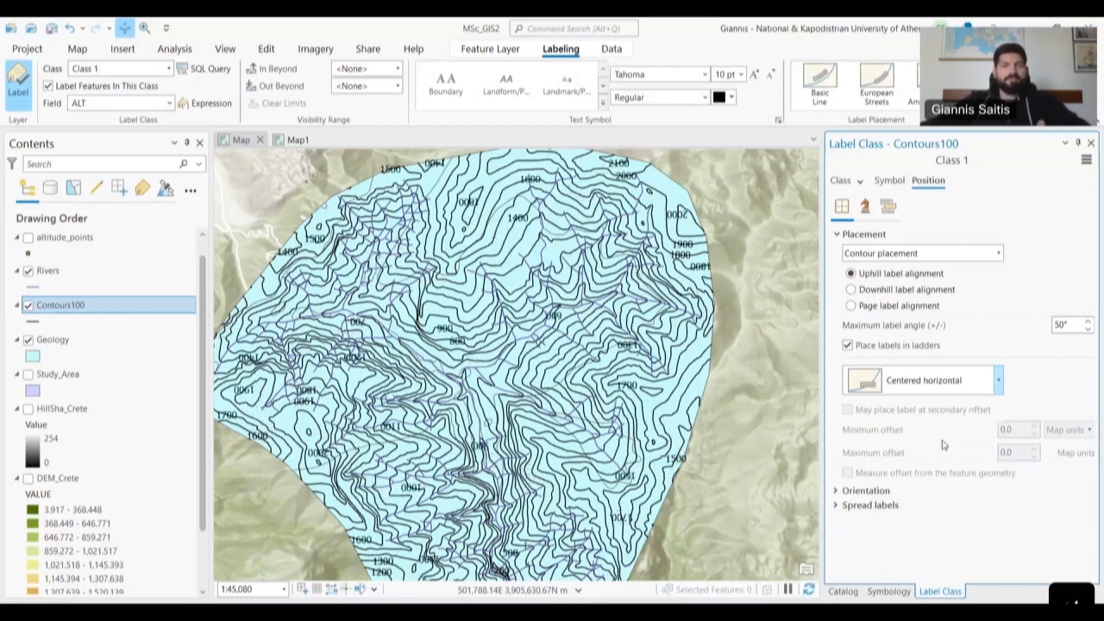
left_click(967, 388)
left_click(934, 473)
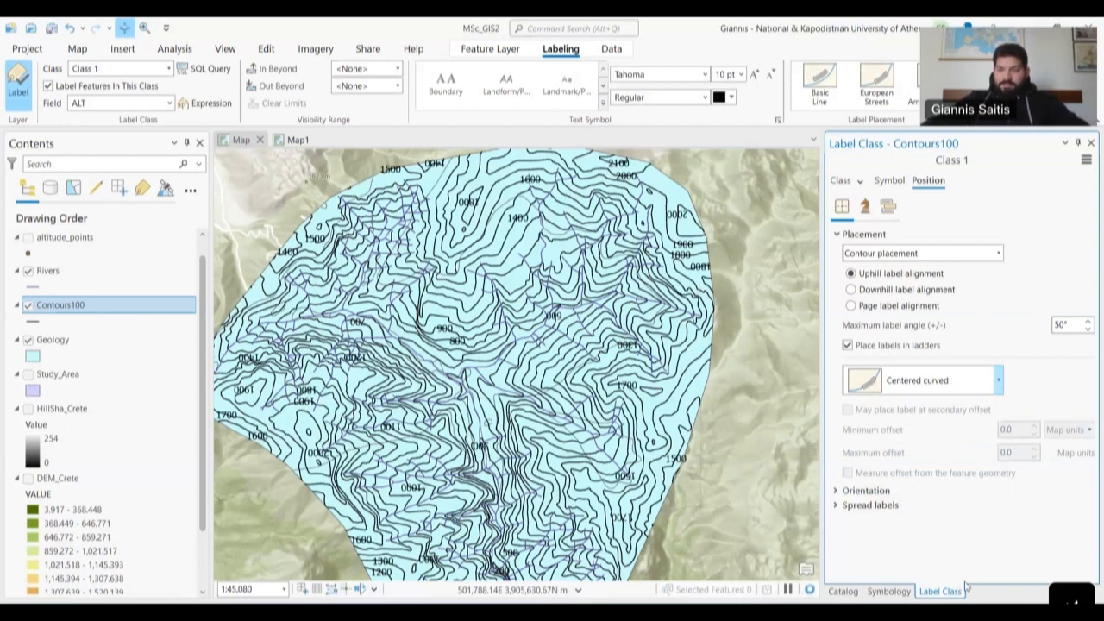
- Look over the orientation and Spread labels options, then show the Conflict resolution settings
left_click(885, 490)
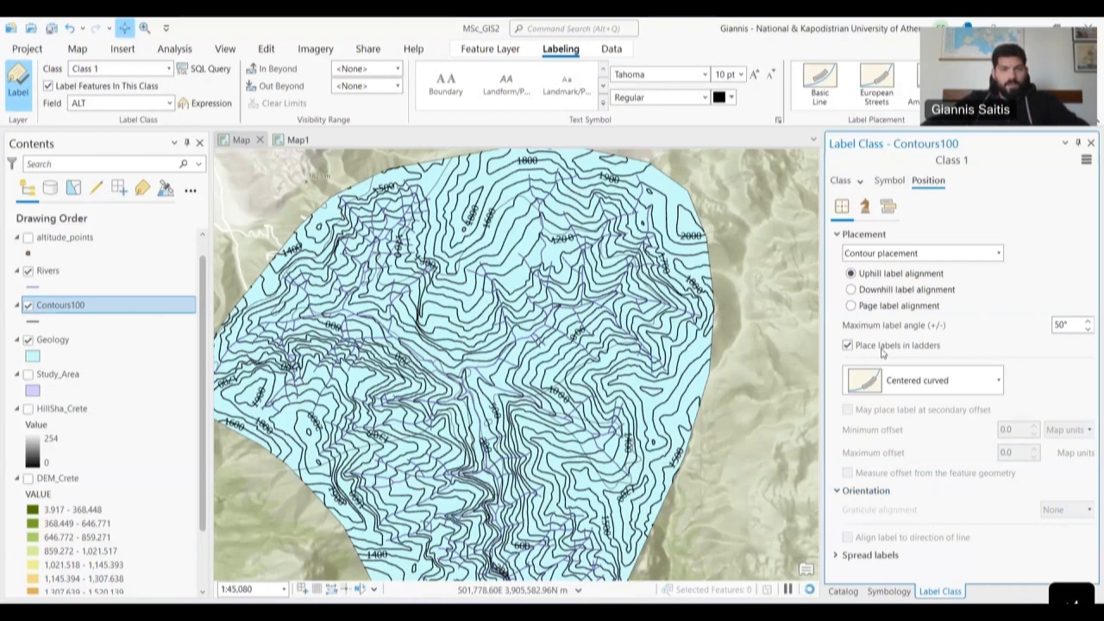
left_click(891, 559)
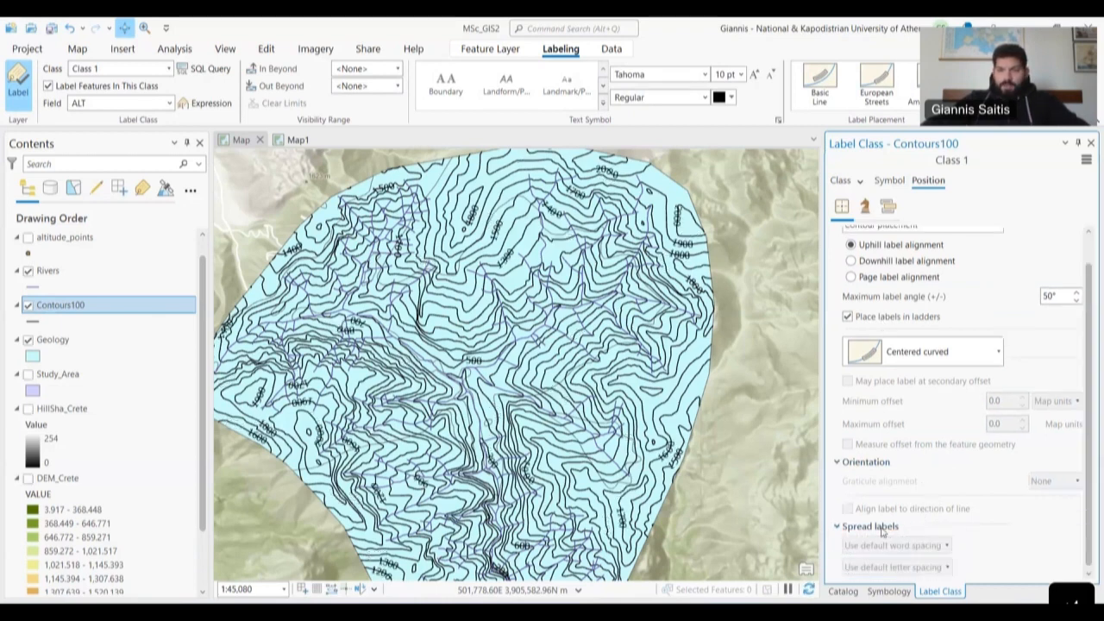
left_click(881, 526)
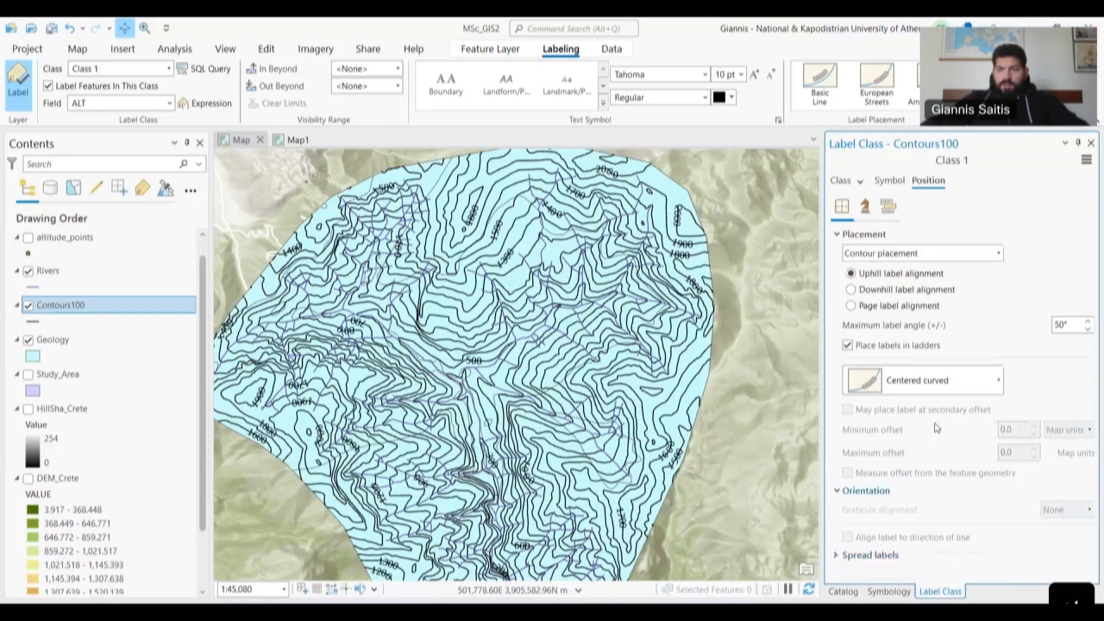
left_click(870, 206)
left_click(889, 209)
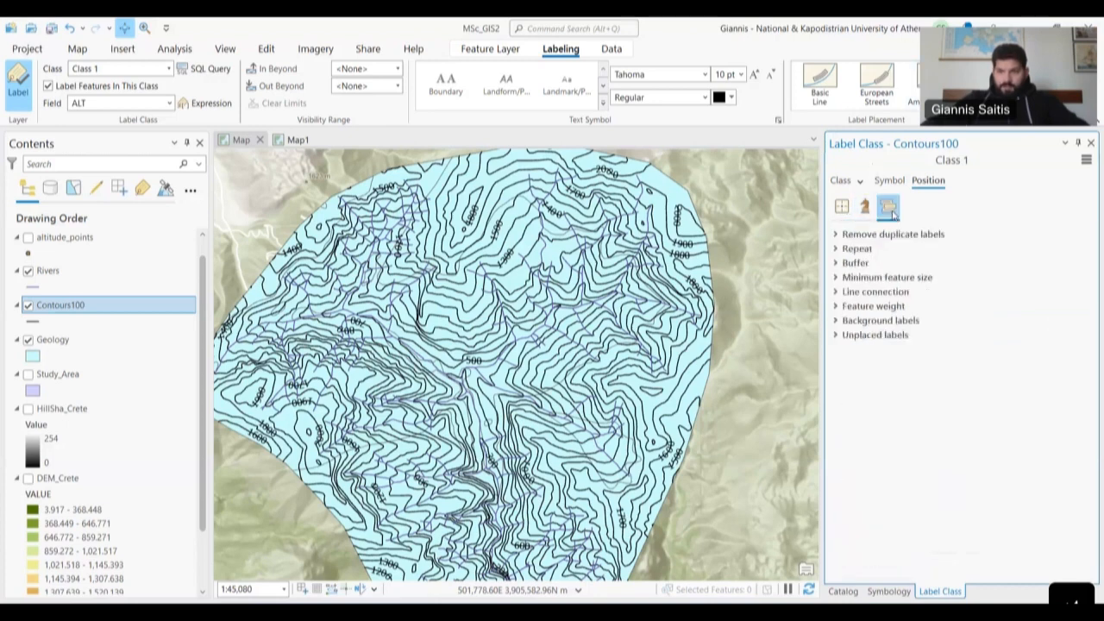
- Set duplicate contour label removal to Remove all and pan around to check the labels
left_click(836, 234)
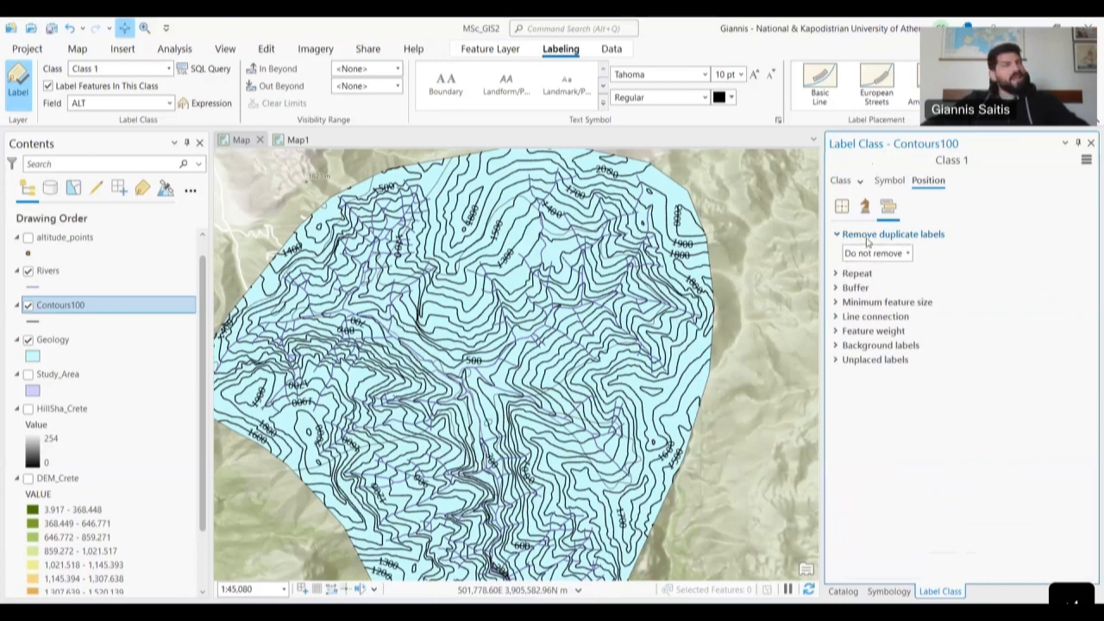
left_click_drag(378, 410, 448, 287)
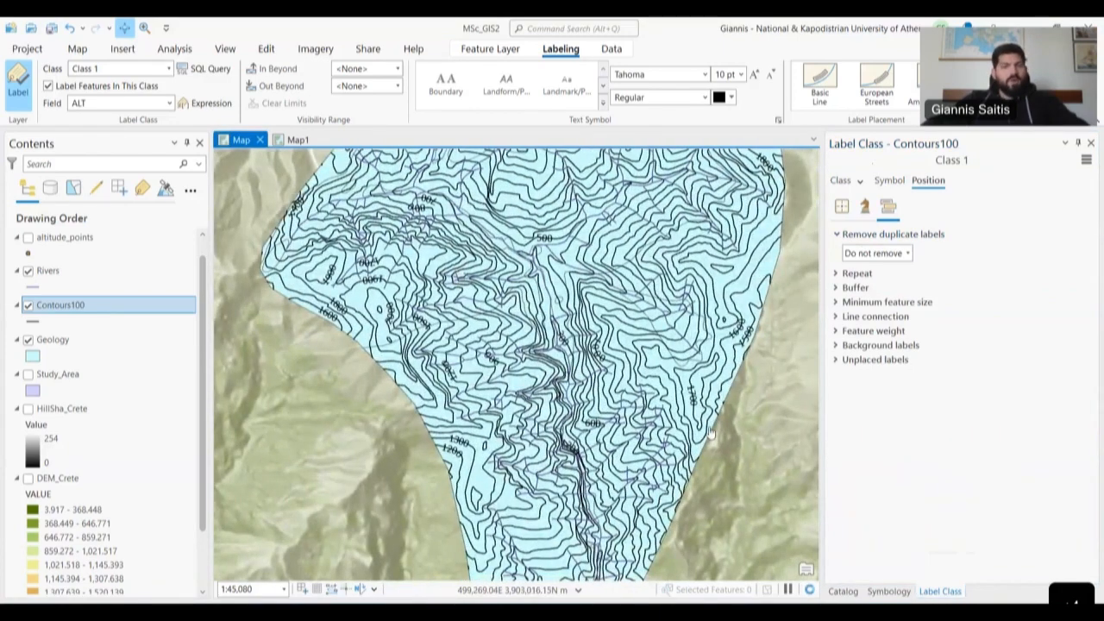
left_click_drag(575, 270, 574, 371)
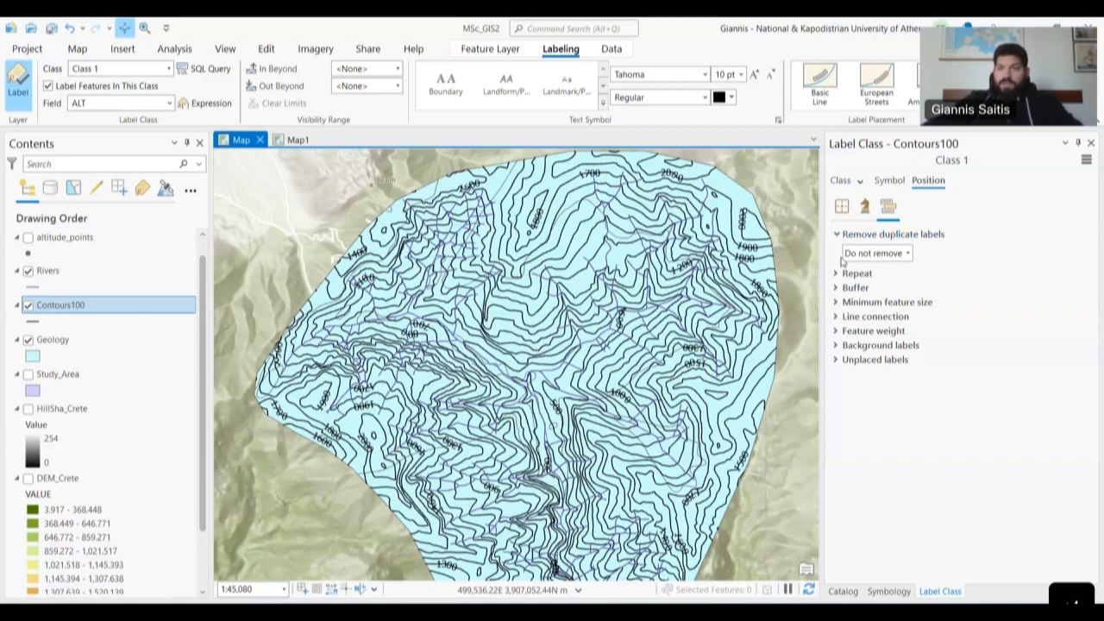
left_click(871, 253)
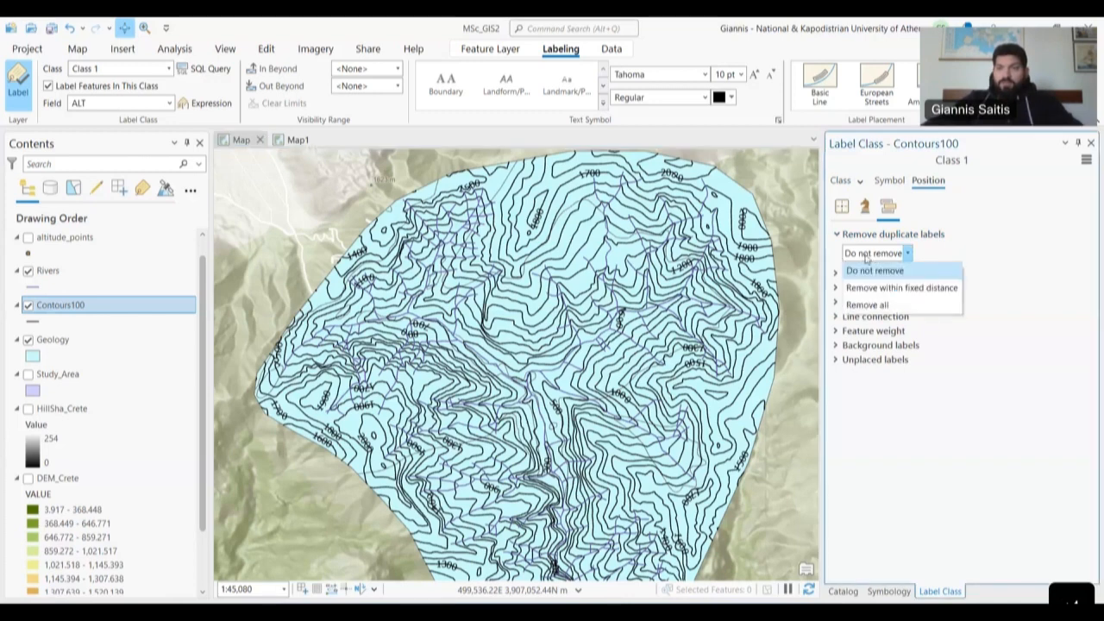
left_click(883, 306)
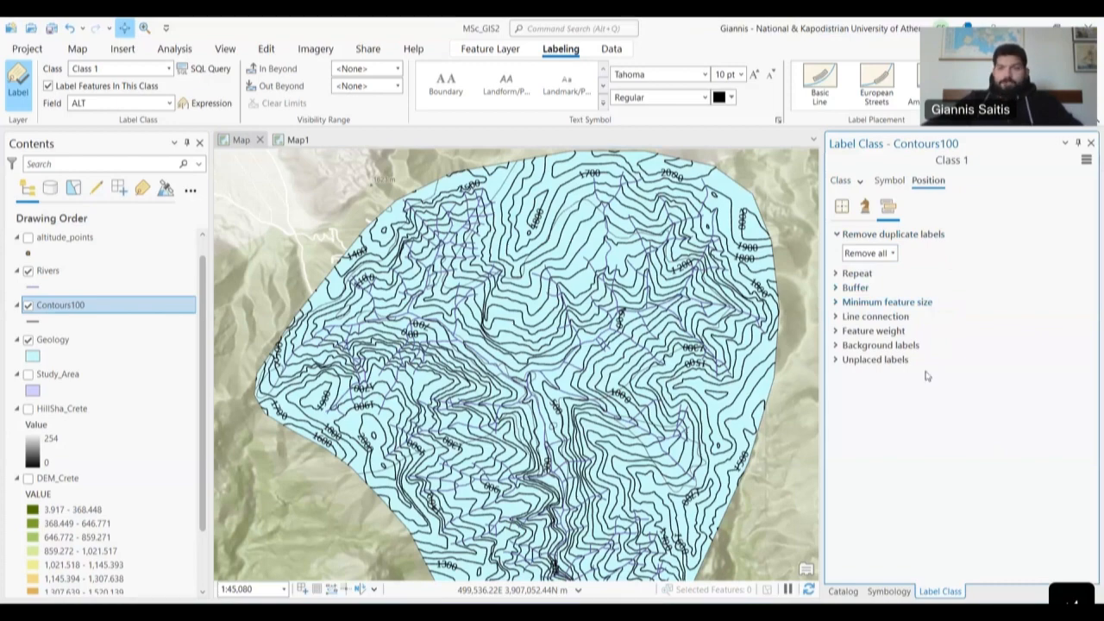
left_click_drag(568, 418, 575, 345)
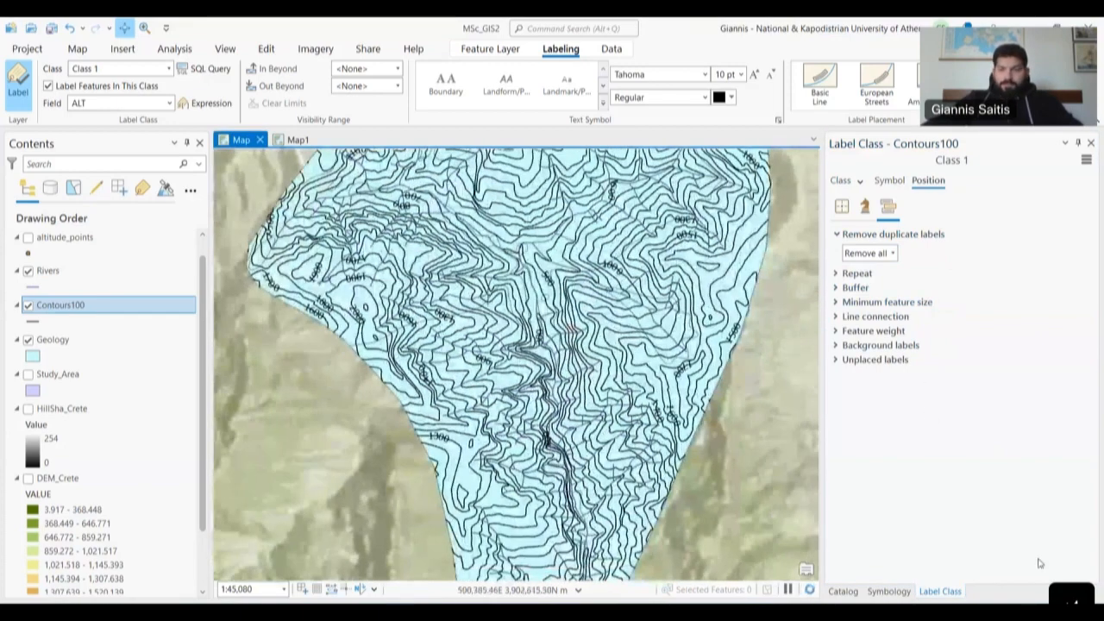
left_click_drag(595, 407, 616, 479)
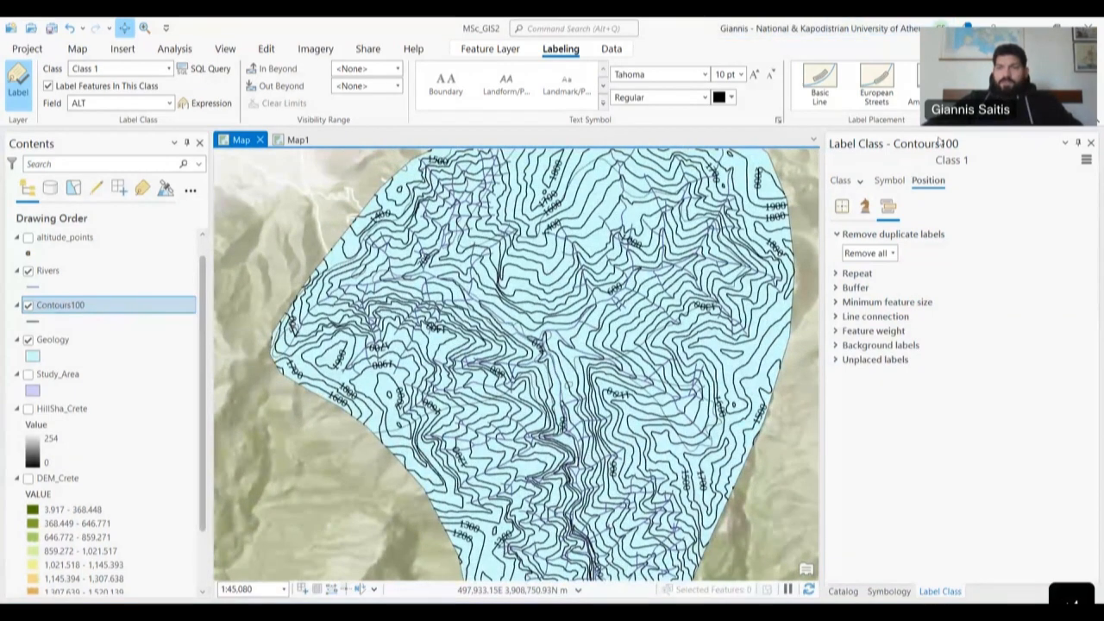
- Switch from Rivers back to Contours100 and reopen its label class Placement options
left_click(1091, 144)
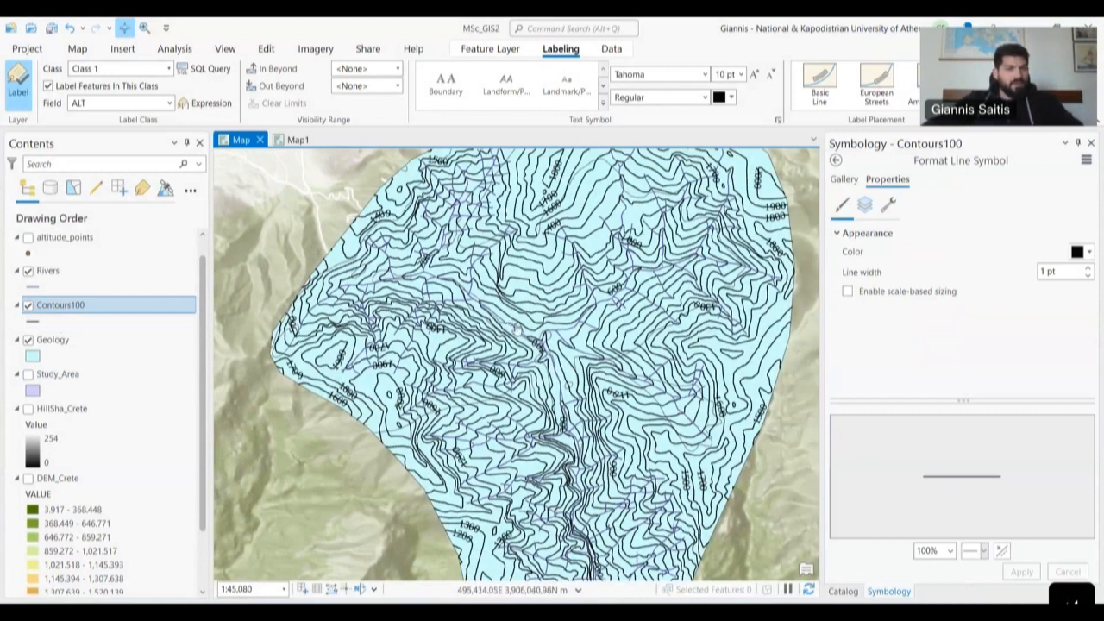
left_click(50, 272)
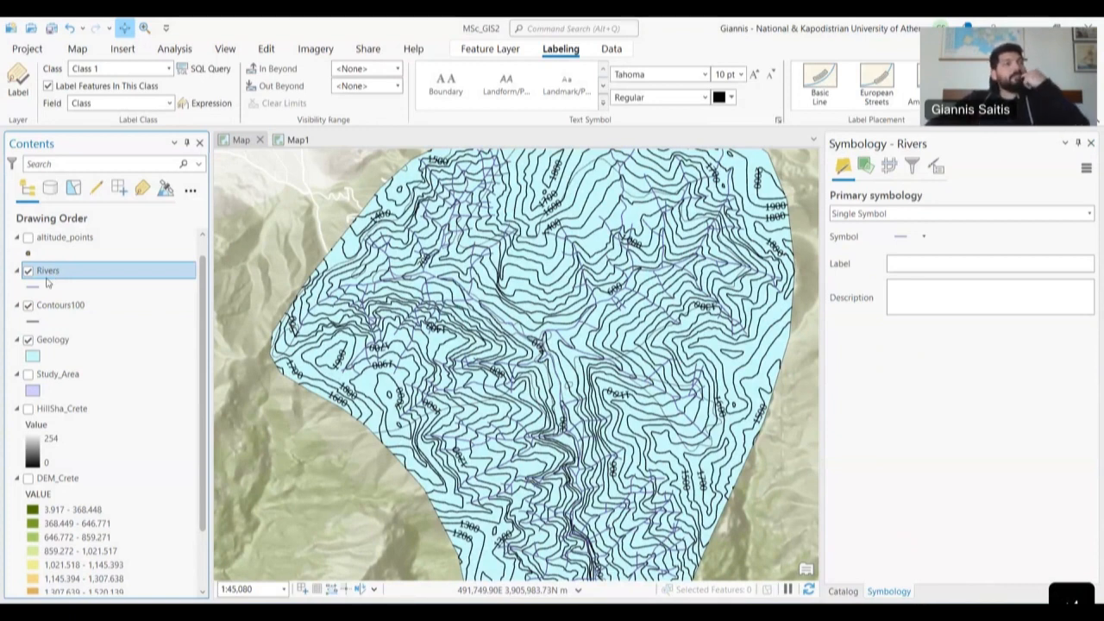
left_click(80, 310)
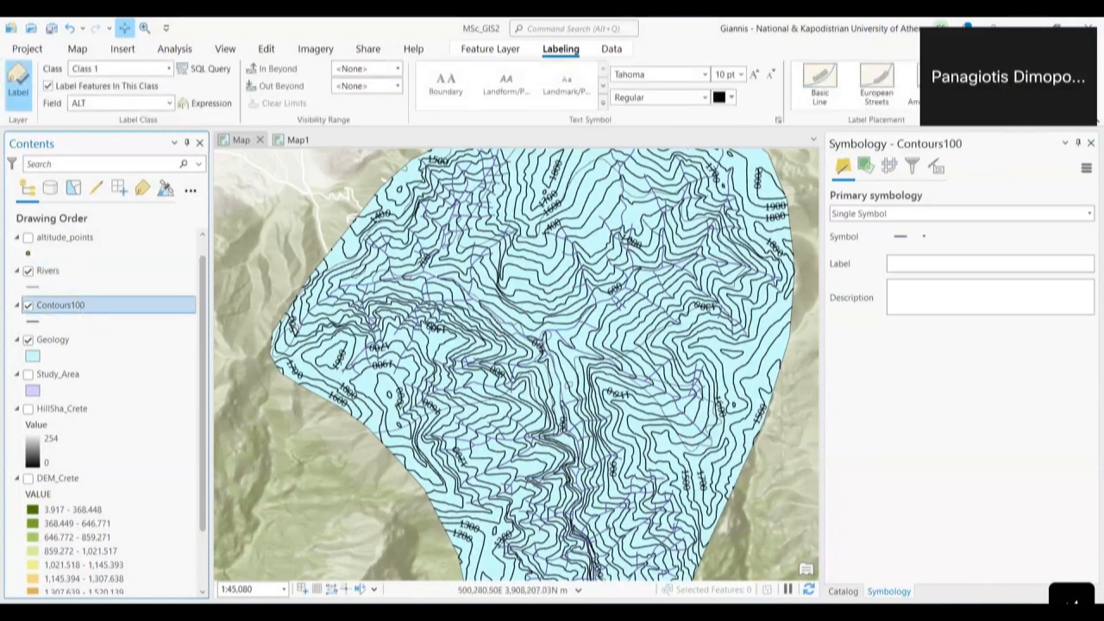
left_click(949, 112)
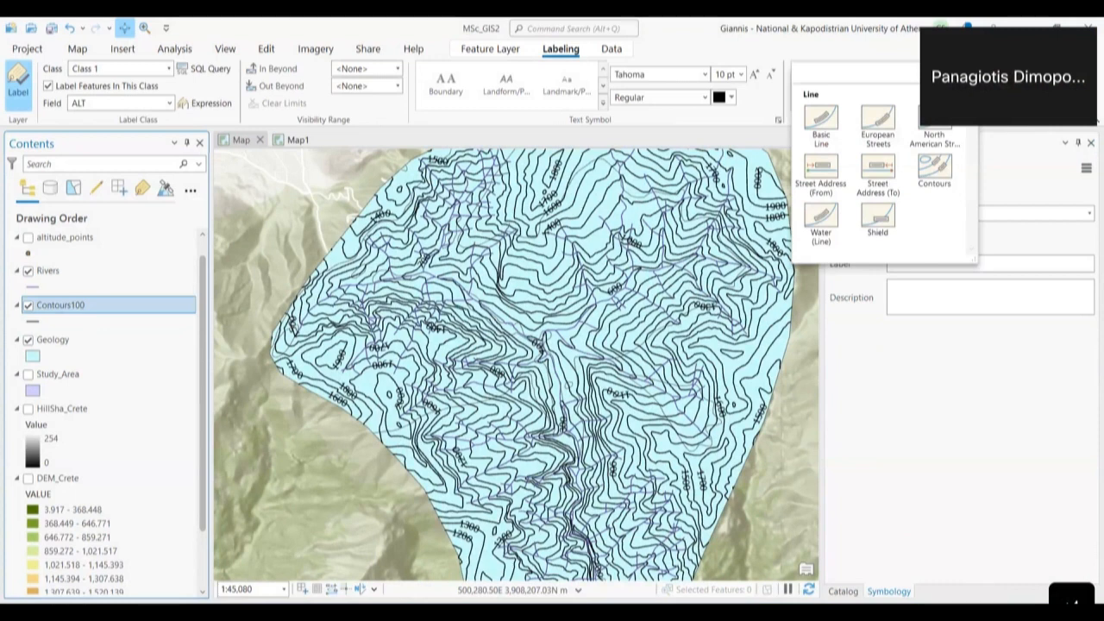
key("Escape")
left_click(978, 124)
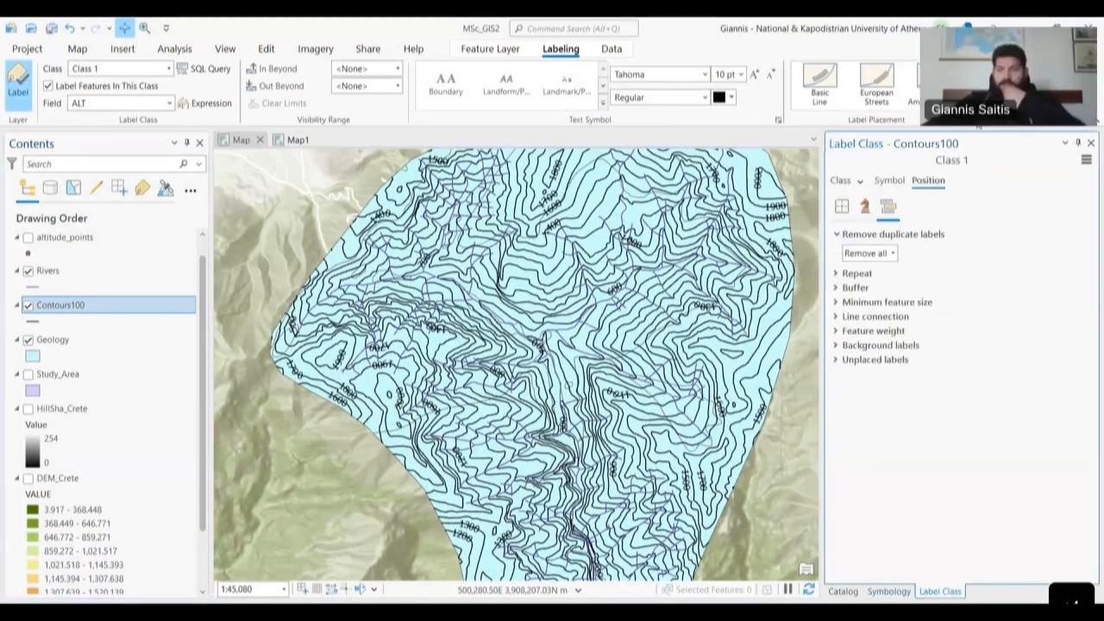
left_click(841, 206)
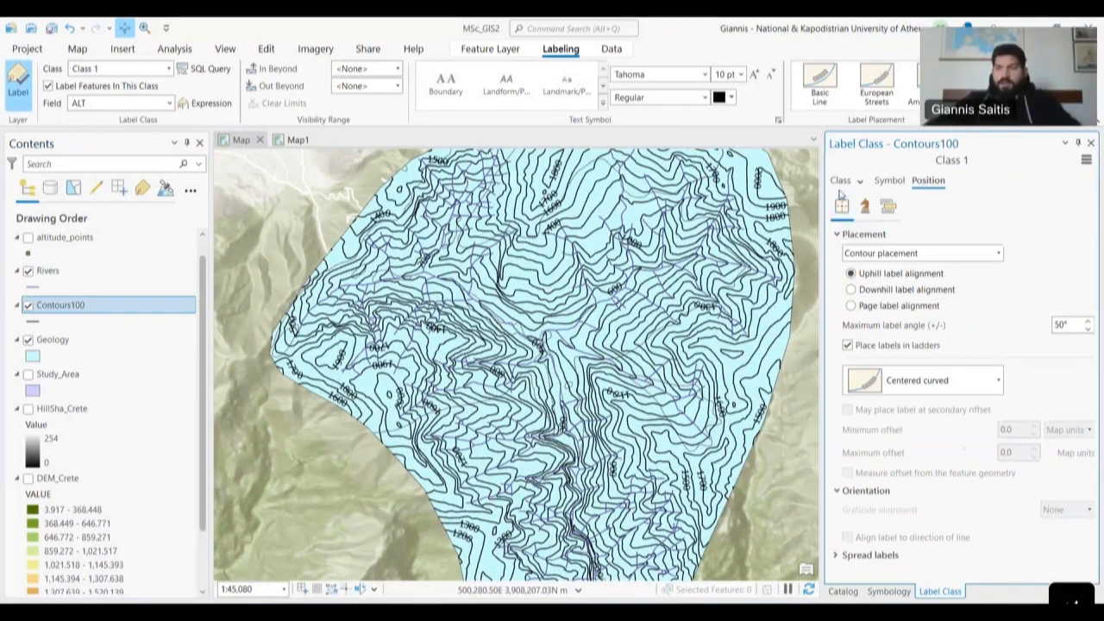
- Try removing duplicate labels within a fixed distance of 150 Millimeters
left_click(889, 208)
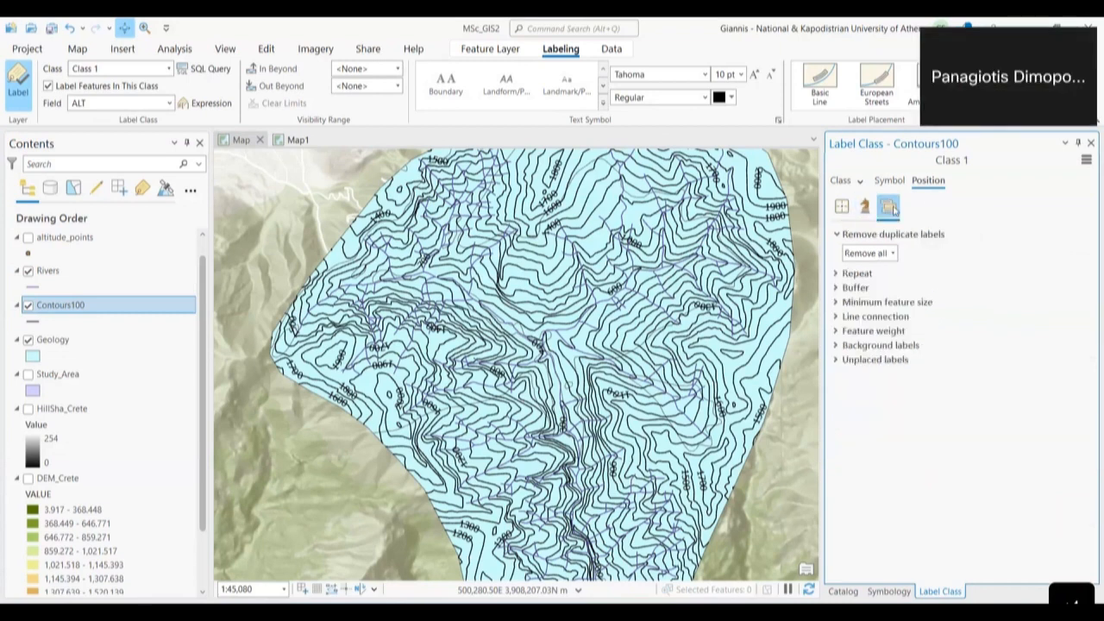
left_click(892, 252)
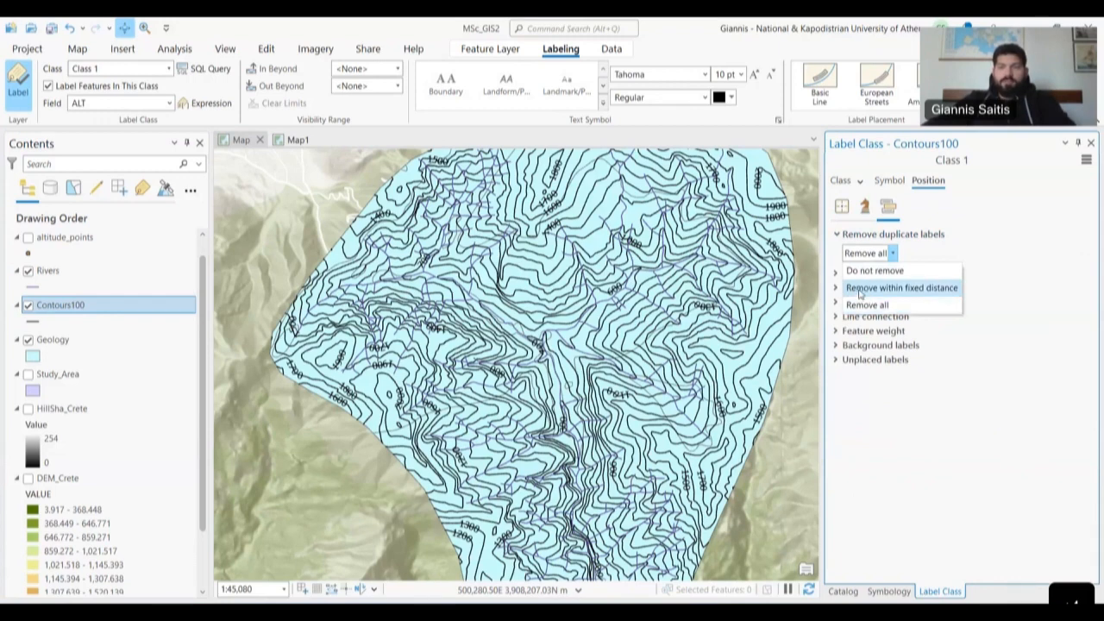
left_click(912, 290)
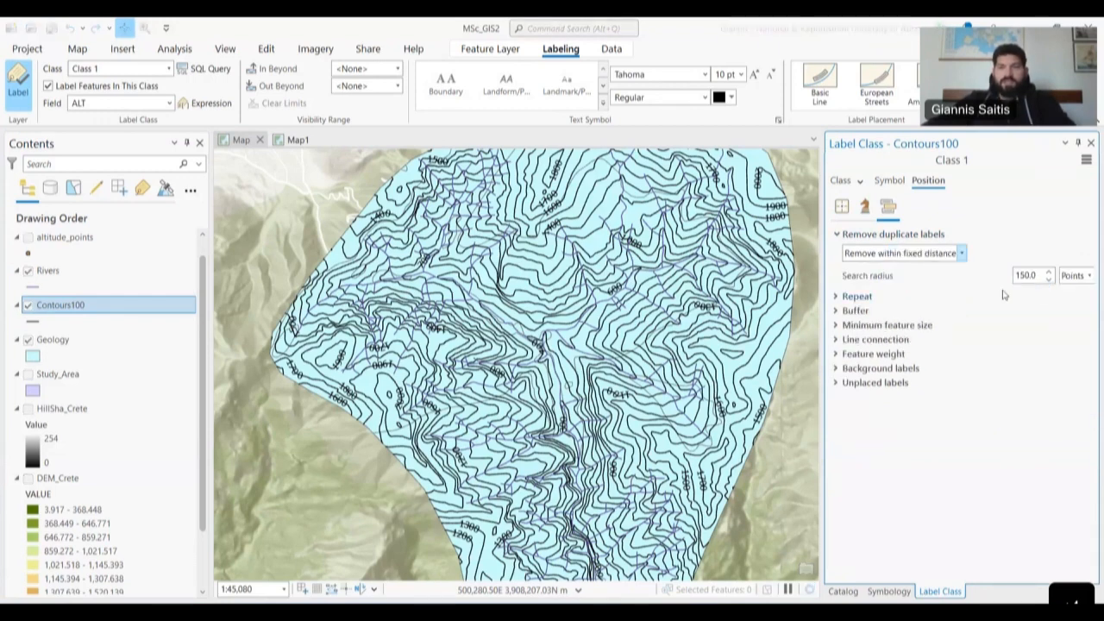
left_click(1081, 277)
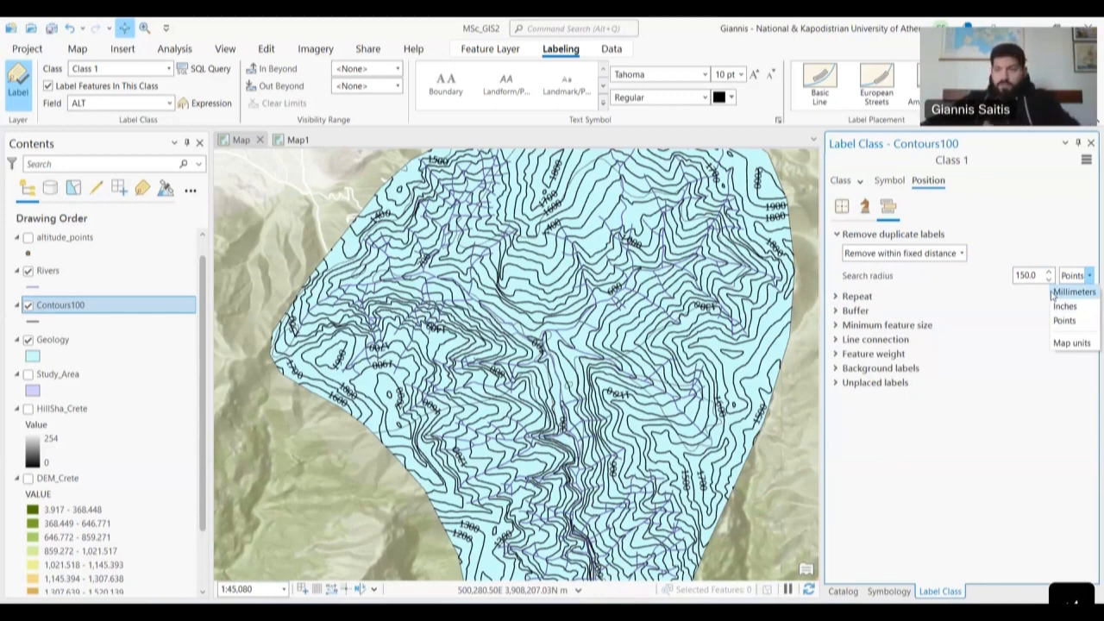
left_click(1059, 293)
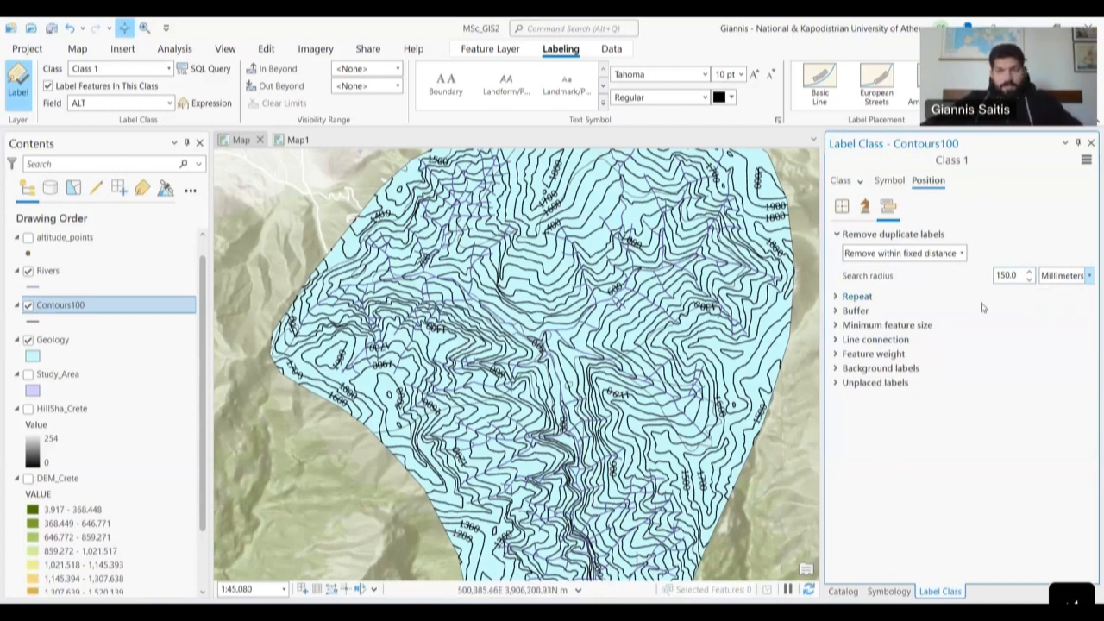
- Revert duplicate removal to Remove all, then view the label expression and text symbol settings
left_click(941, 257)
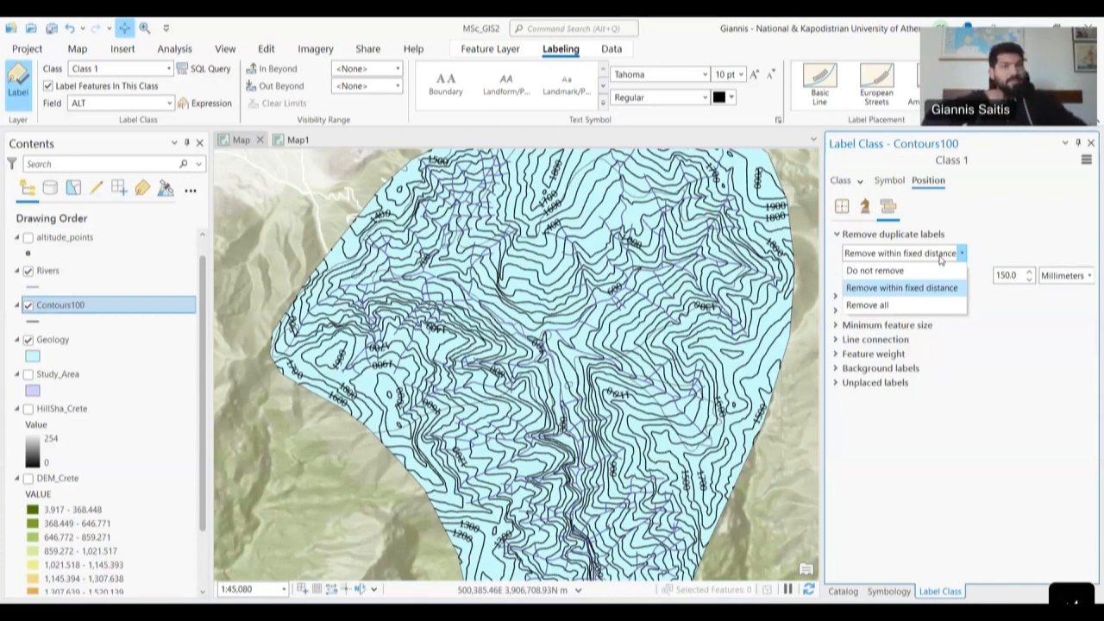
left_click(884, 310)
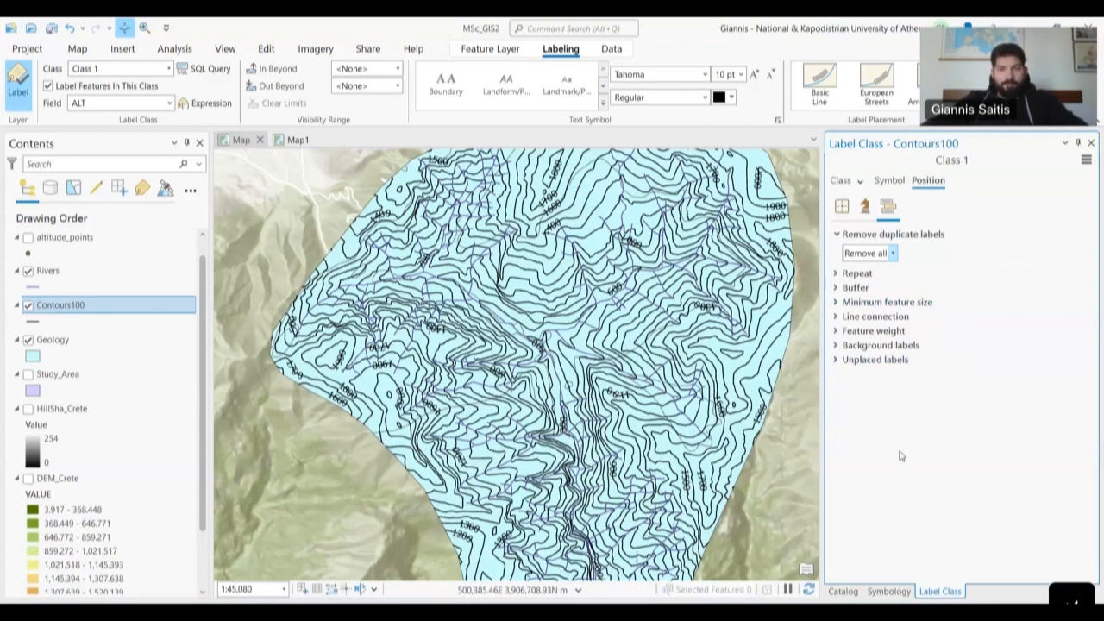
left_click_drag(697, 511, 673, 472)
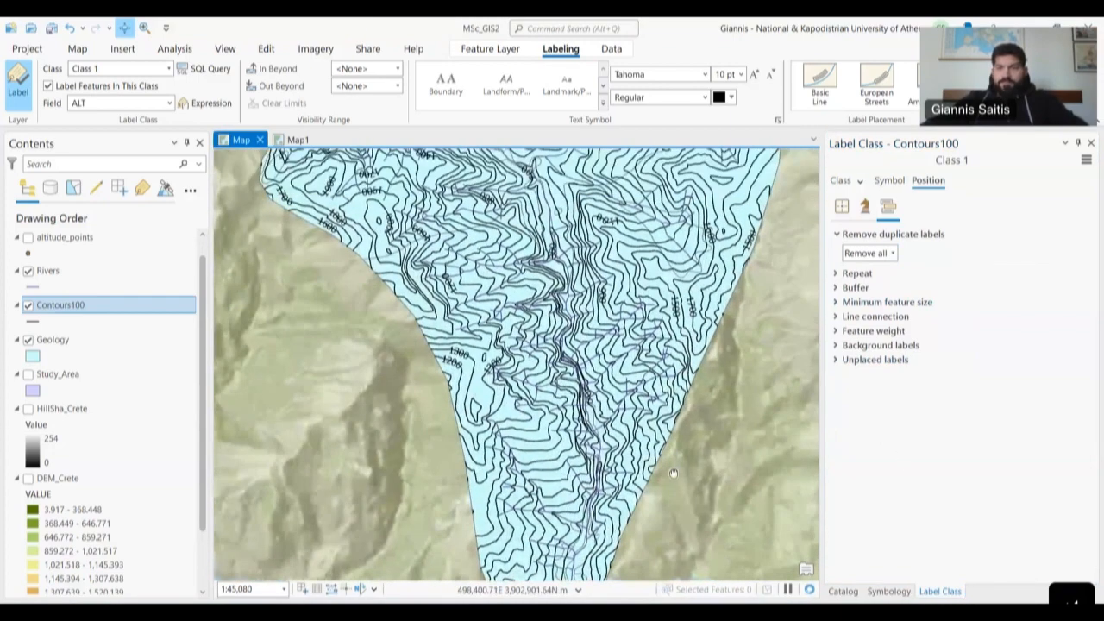
left_click_drag(644, 281, 642, 325)
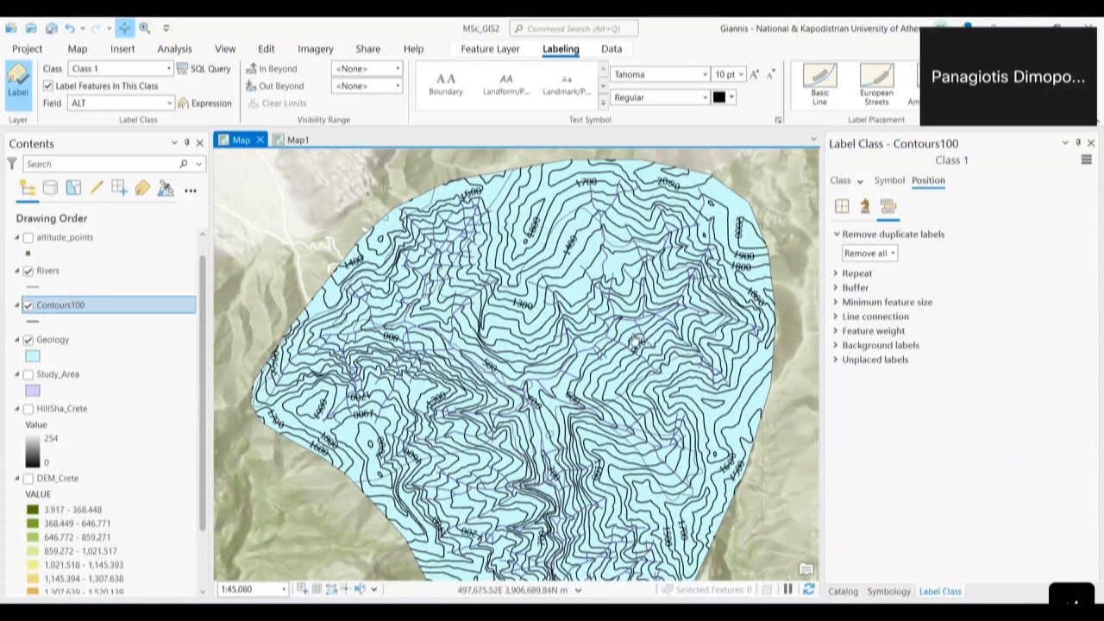
left_click(889, 180)
left_click(837, 181)
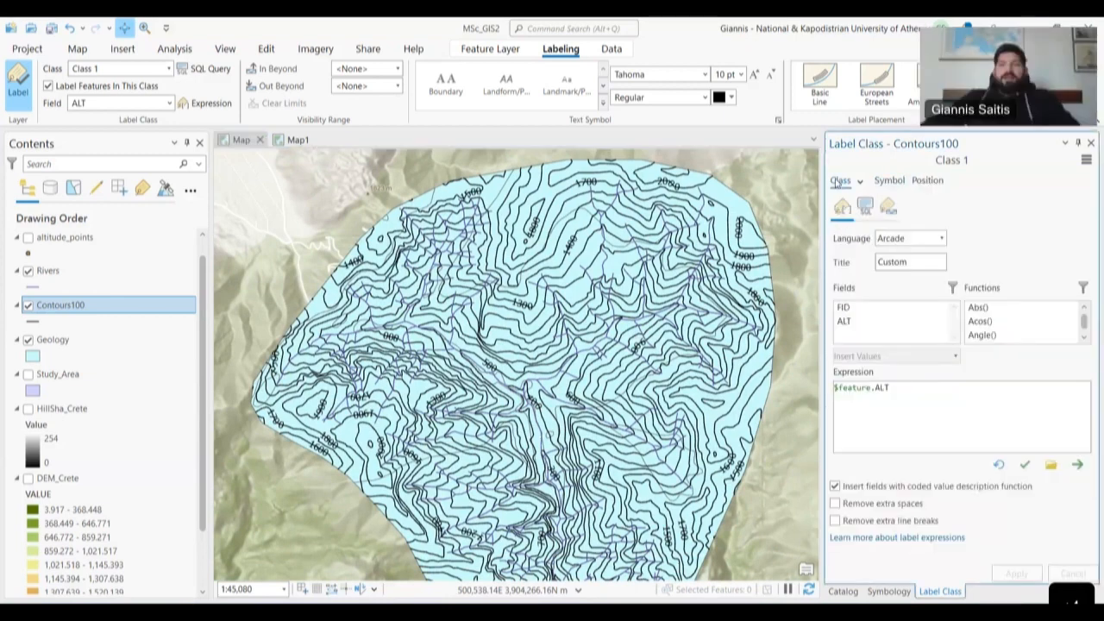
left_click(890, 180)
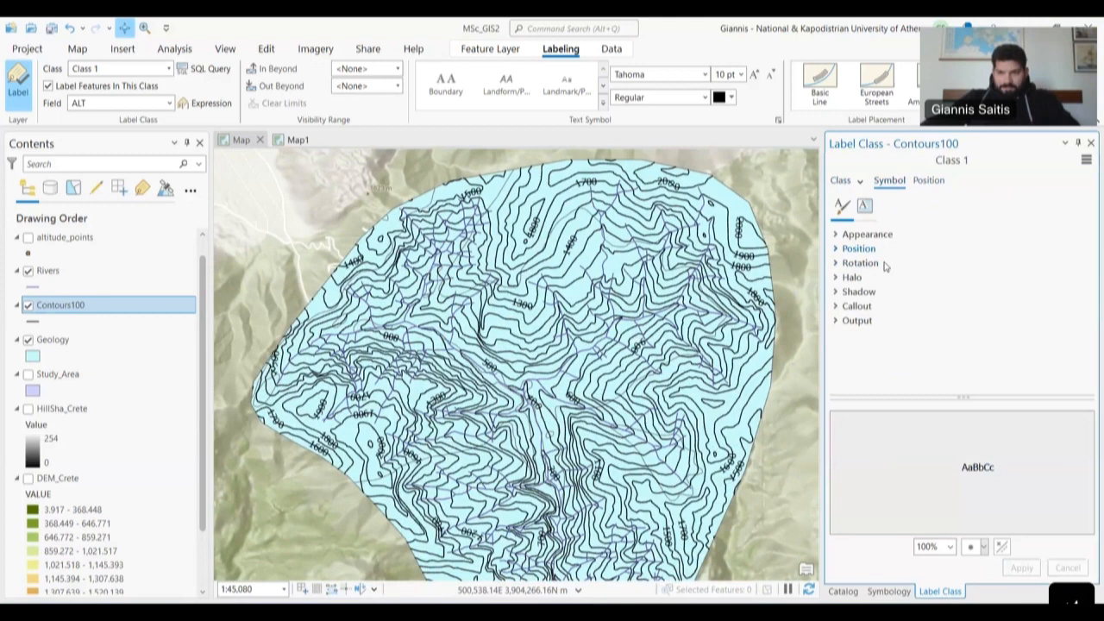
- Confirm the contour label font stays Tahoma Regular and return to the text symbol settings
left_click(929, 181)
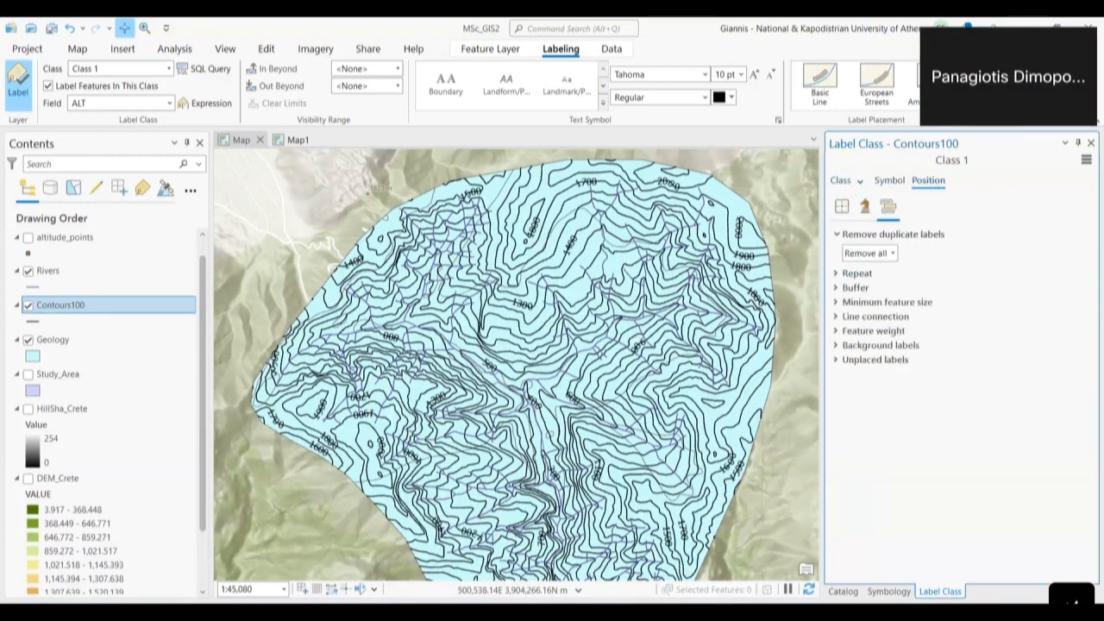
left_click(968, 102)
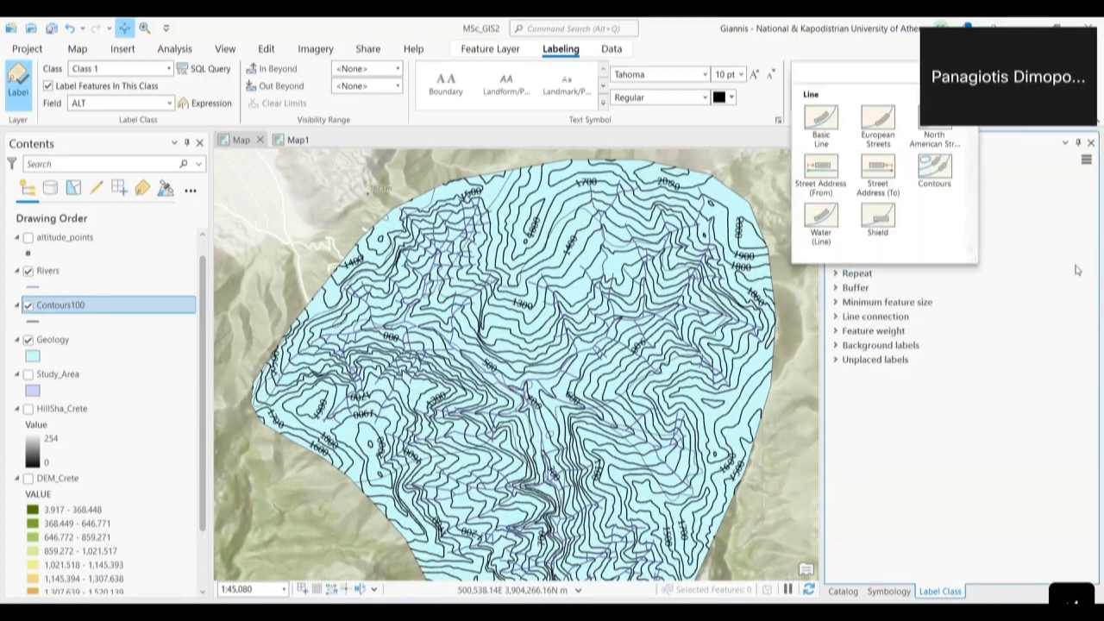
left_click(993, 476)
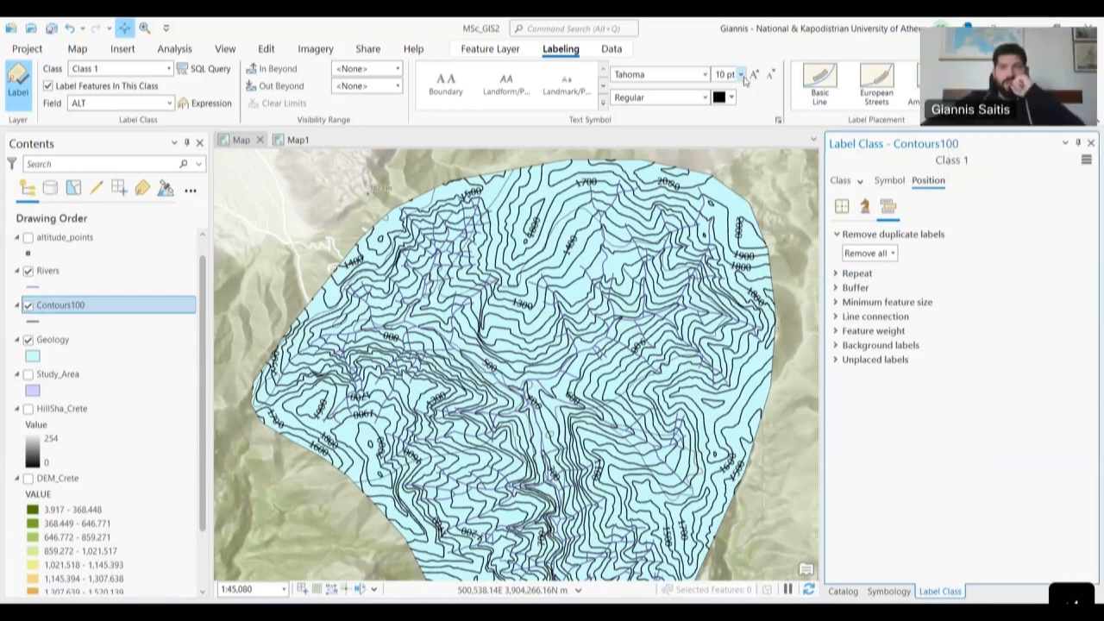
left_click(706, 75)
left_click(705, 75)
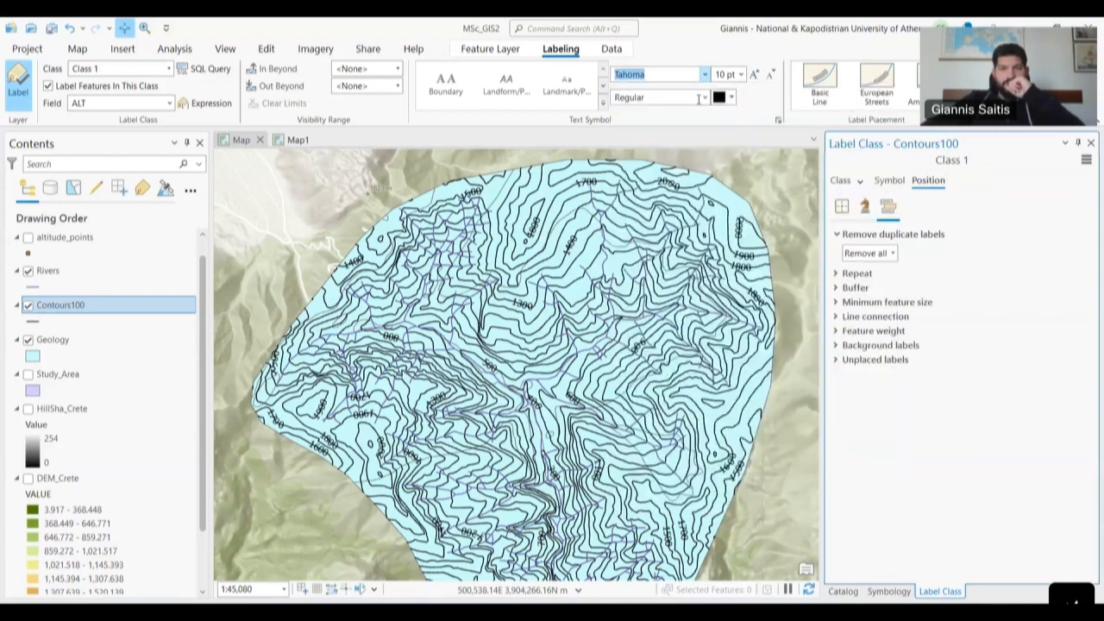
left_click(706, 100)
left_click(706, 100)
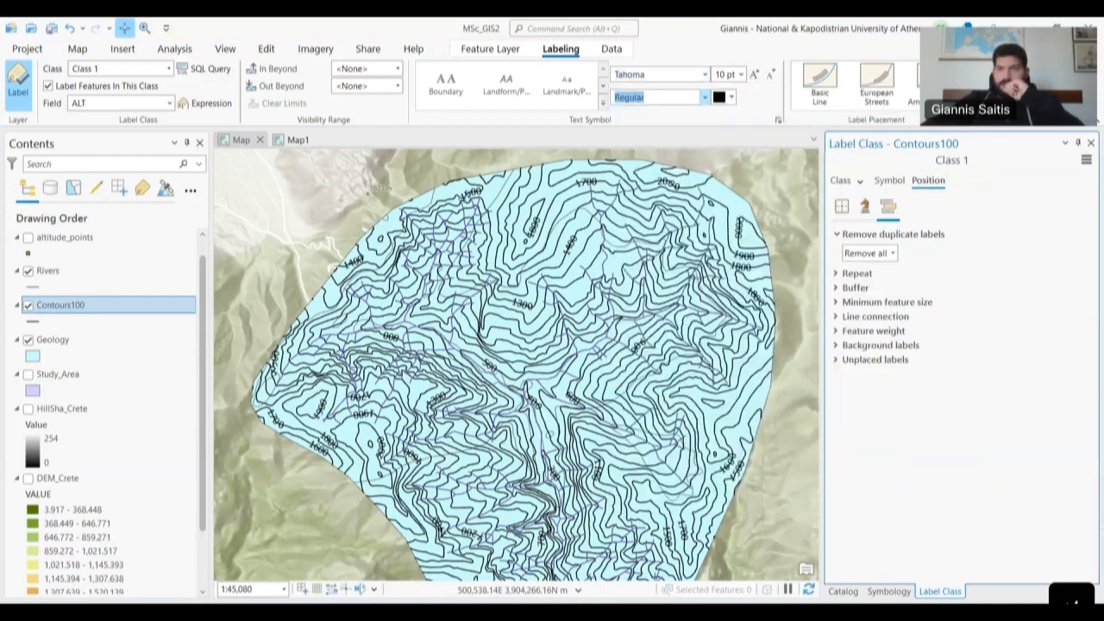
left_click(889, 181)
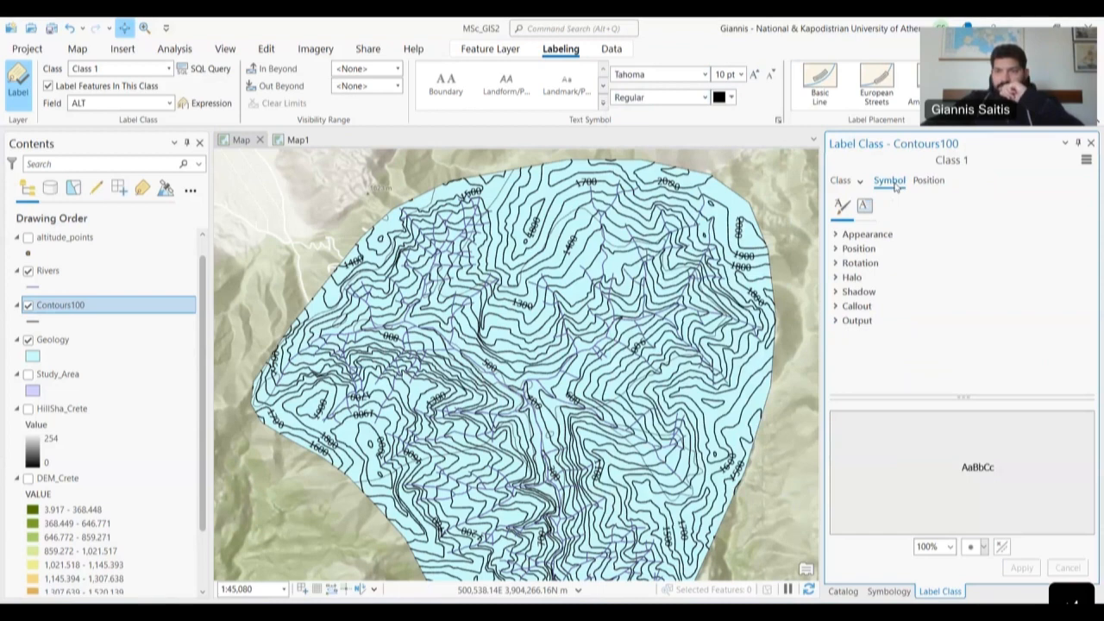
- Use the white fill halo with a 1 pt white outline on the Contours100 labels and apply it
left_click(854, 277)
scroll(984, 313, "down", 1)
left_click(1056, 258)
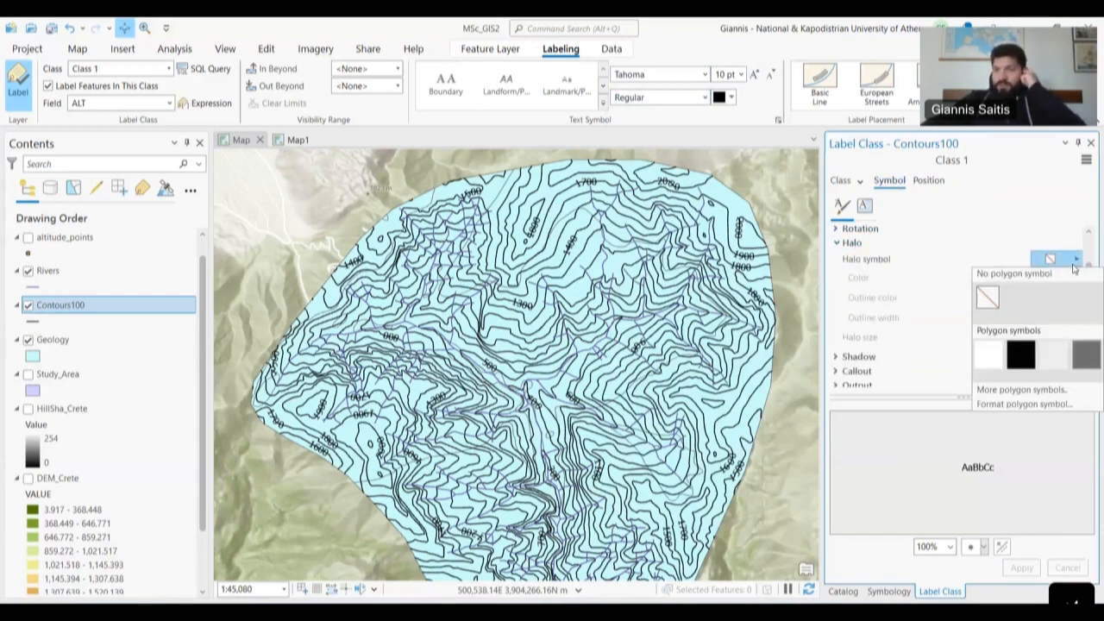
left_click(988, 354)
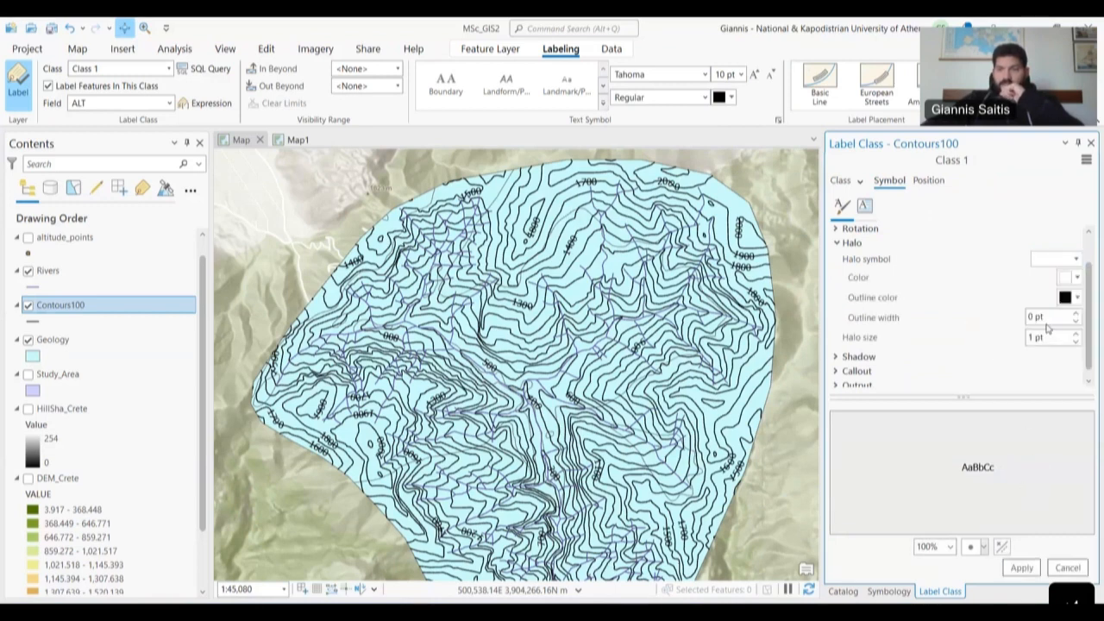
left_click(1075, 313)
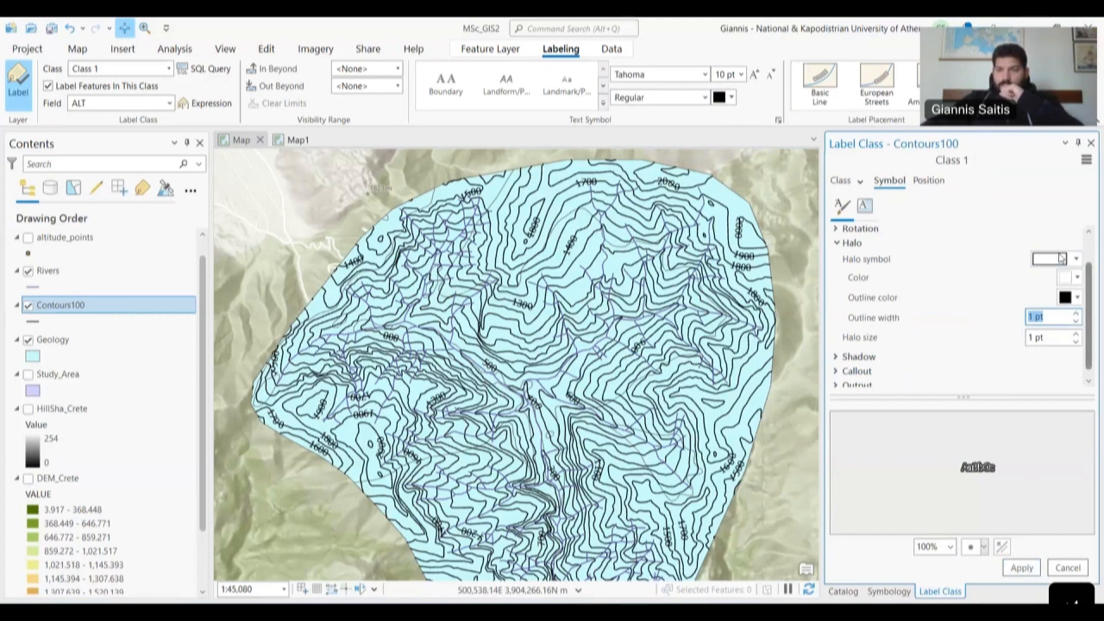
left_click(1078, 298)
left_click(931, 347)
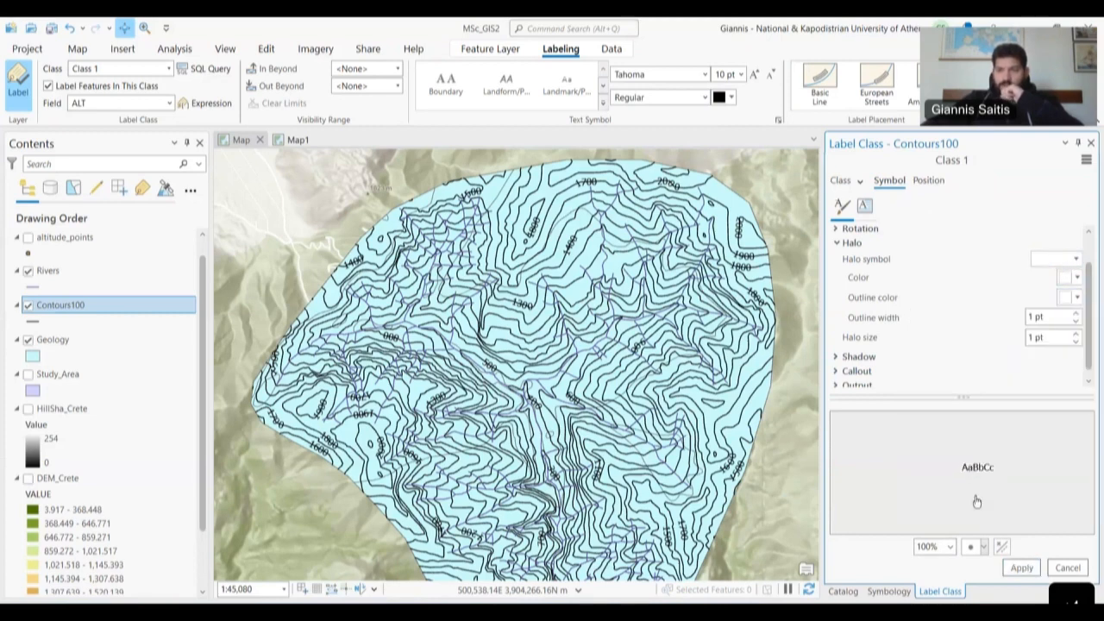
left_click(1022, 568)
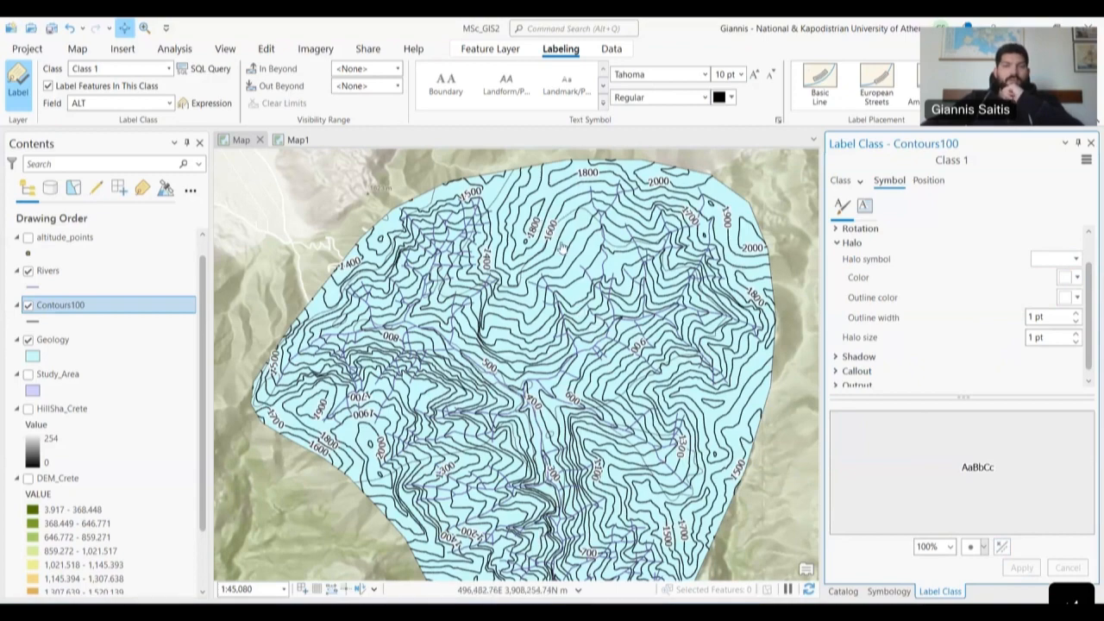
- Zoom to about 1:28,852 and pan around to inspect the haloed contour labels
scroll(533, 214, "up", 2)
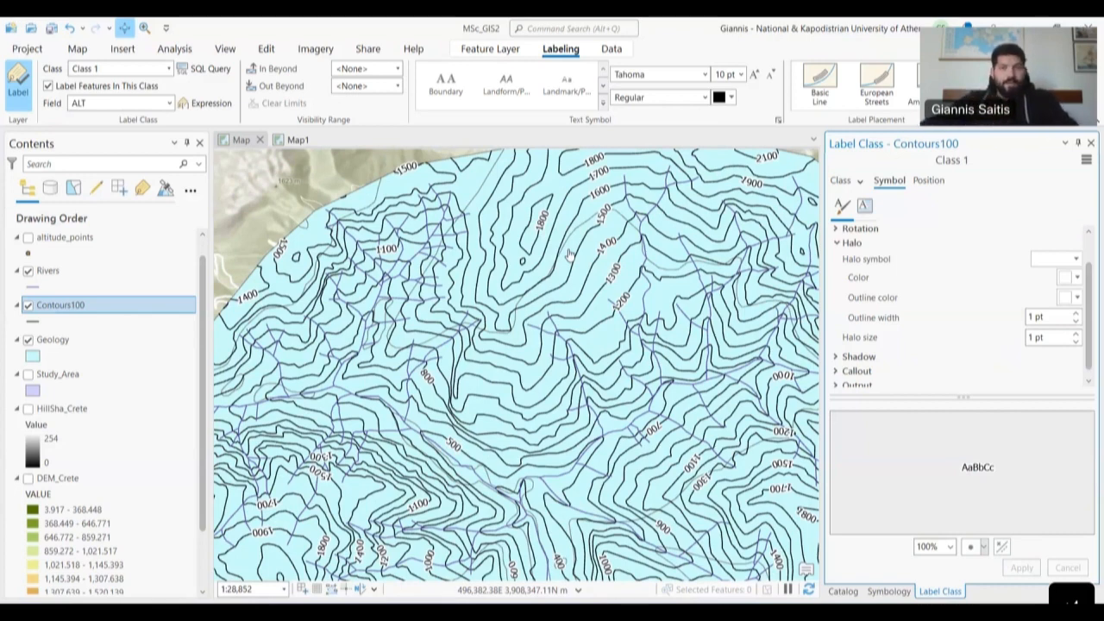
left_click_drag(584, 353, 512, 288)
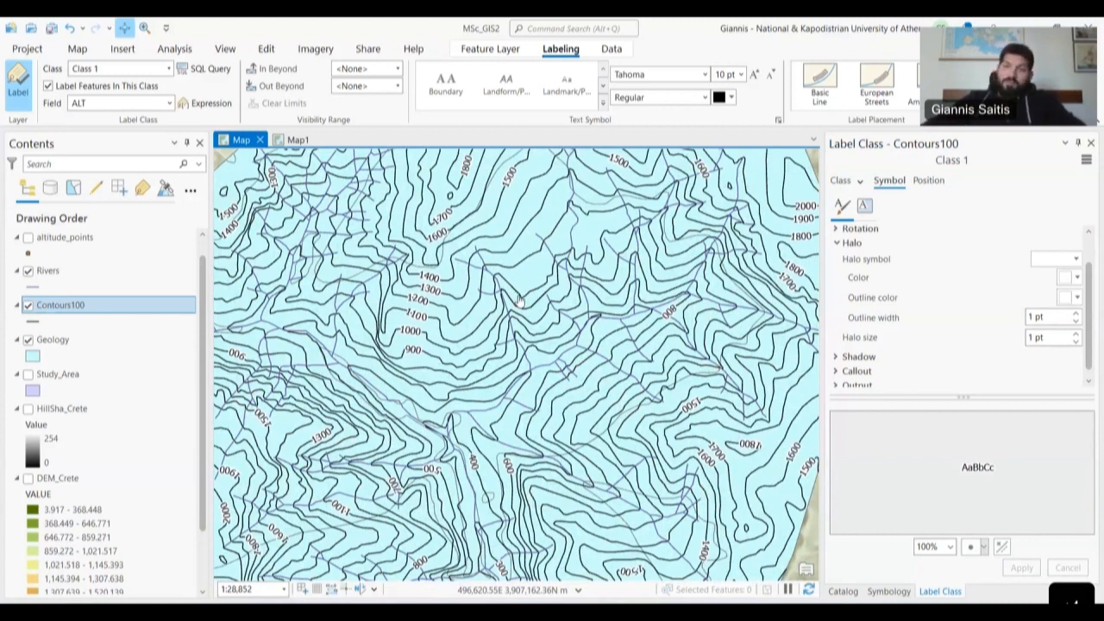
scroll(920, 359, "down", 1)
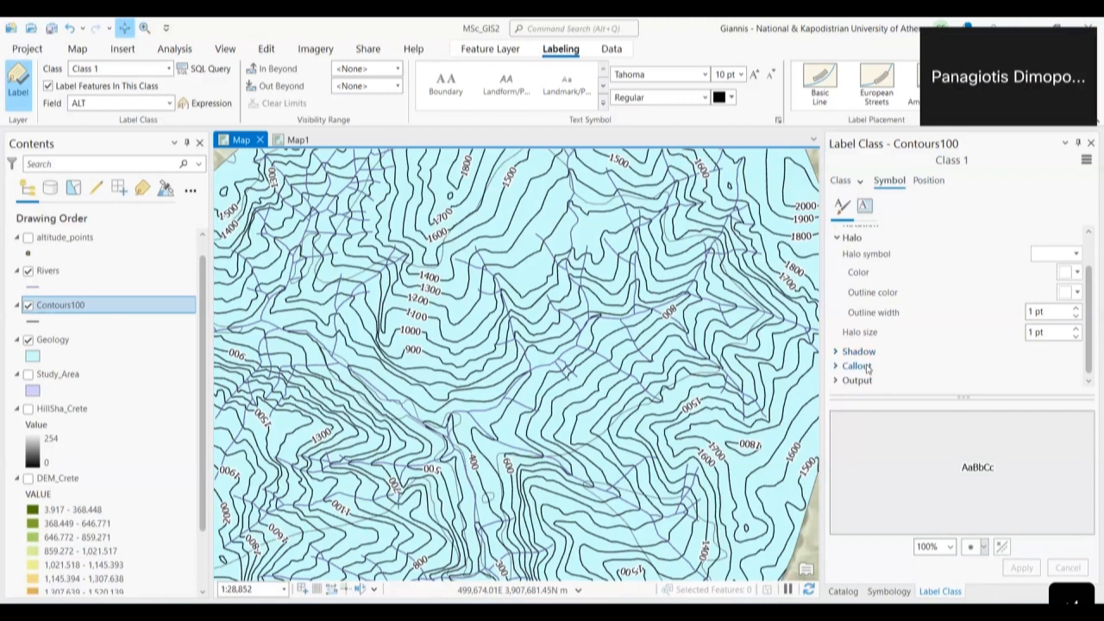
- Review the Buffer, Minimum feature size, Line connection and Placement options, then close the Label Class pane
left_click(926, 180)
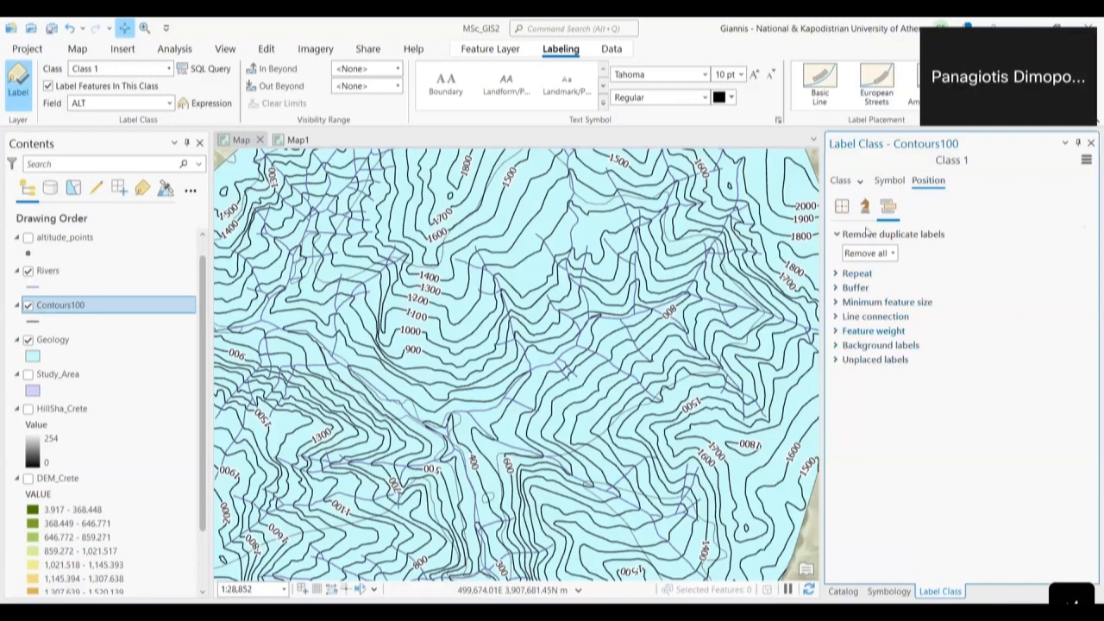
left_click_drag(473, 463, 524, 381)
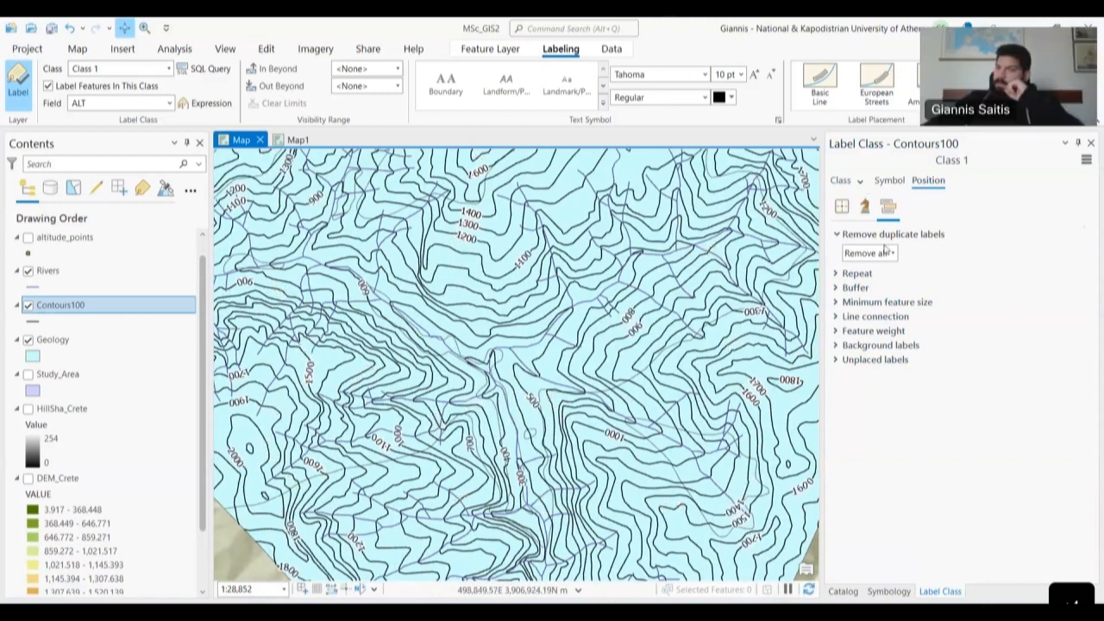
left_click(855, 288)
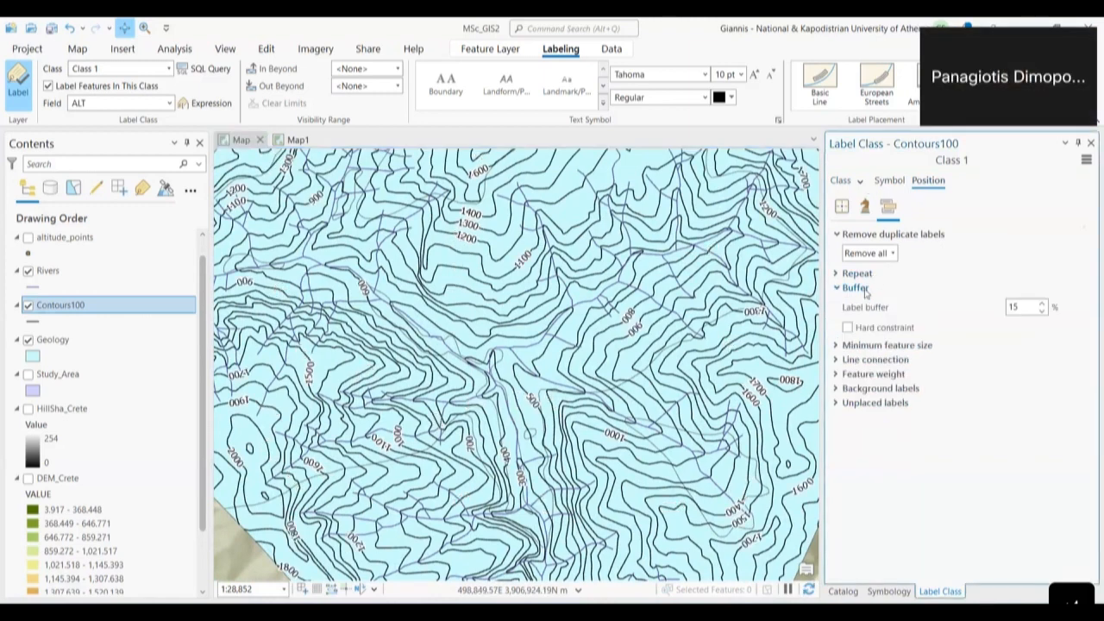
left_click(864, 290)
left_click(867, 302)
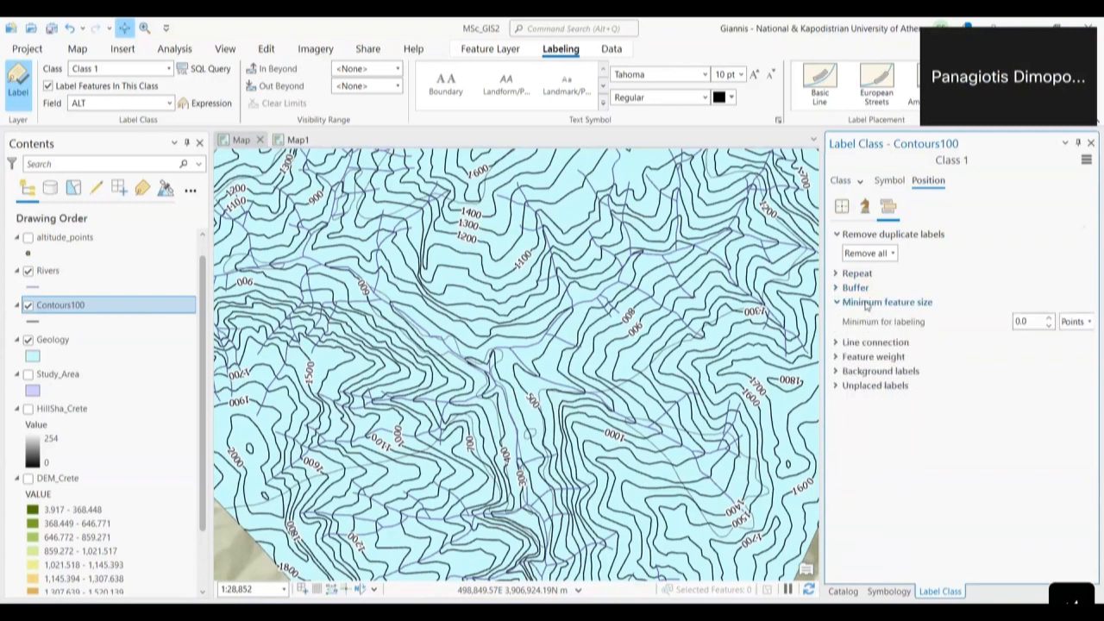
left_click(866, 303)
left_click(870, 319)
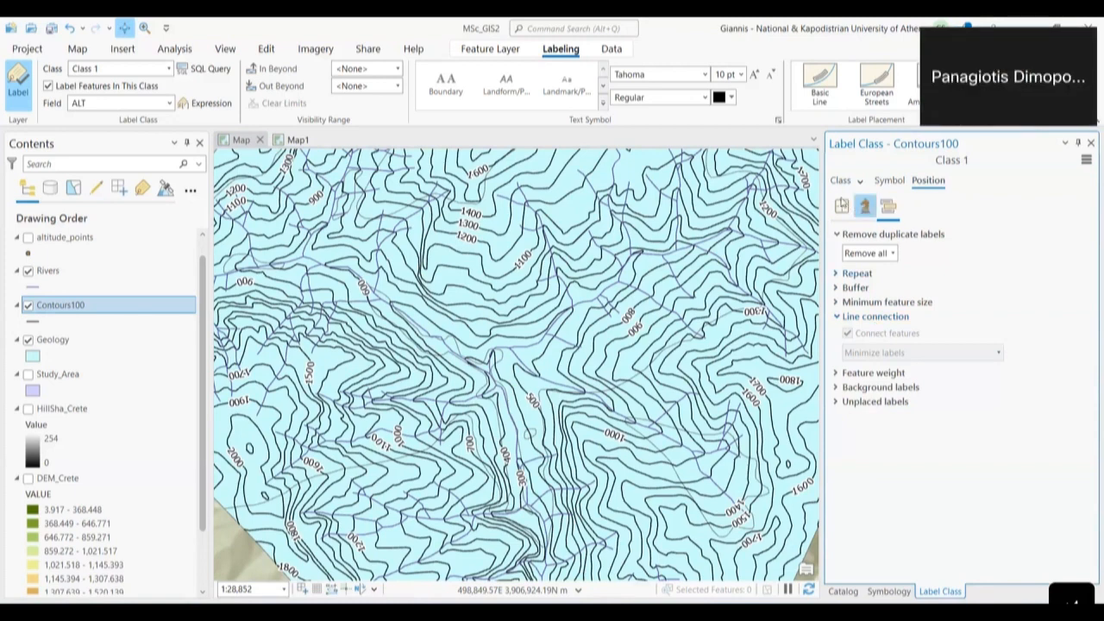
left_click(852, 207)
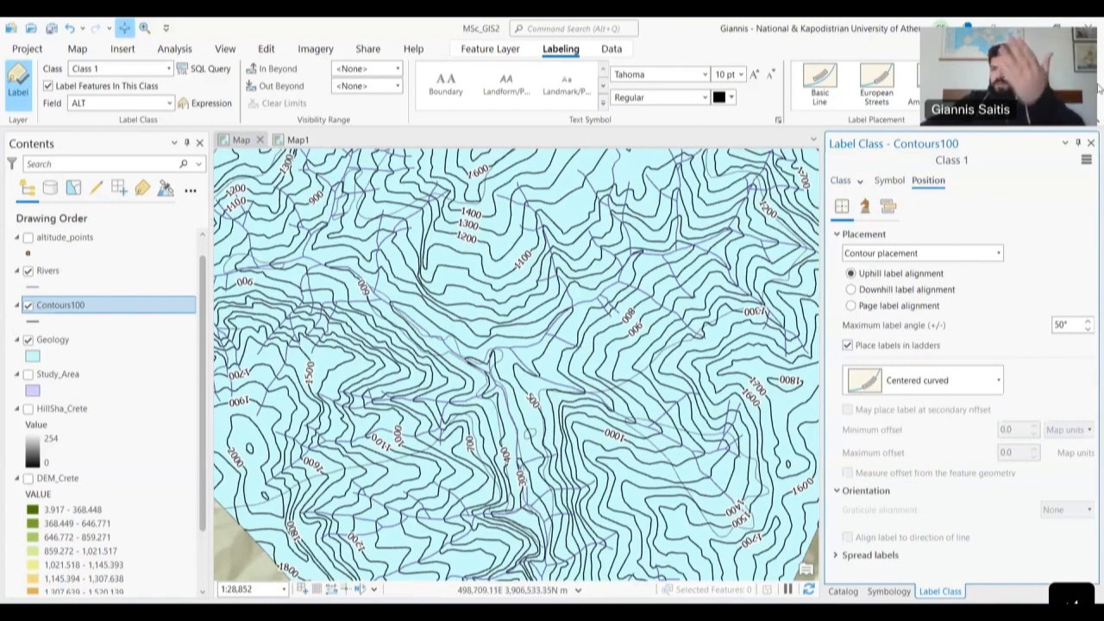
left_click(1091, 144)
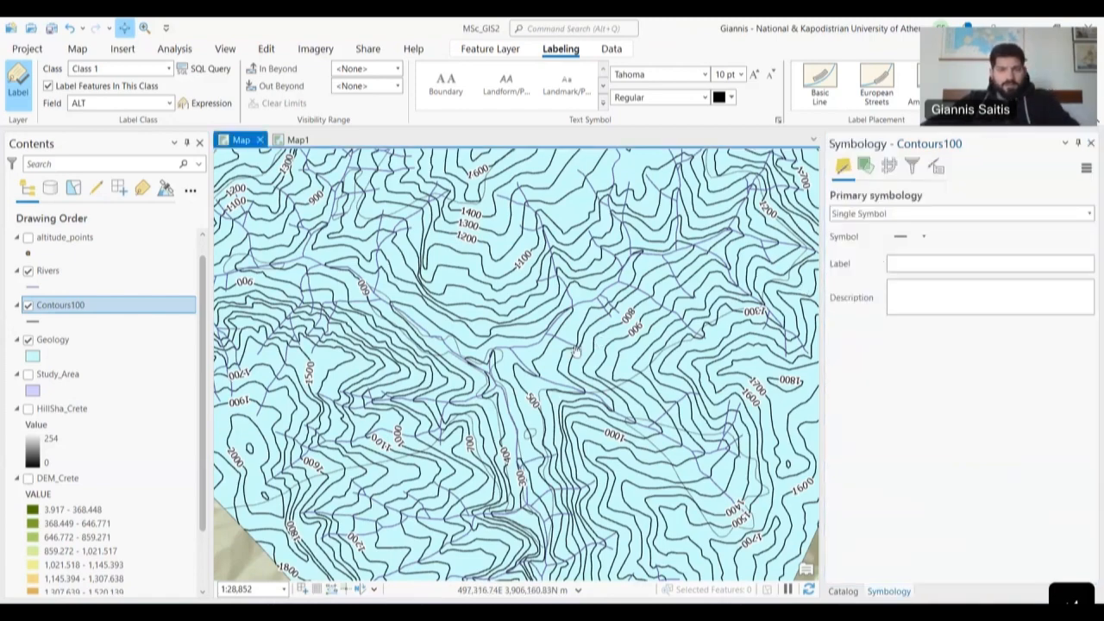
- Select the Rivers layer, widen the Symbology pane and open the Primary symbology list
left_click_drag(822, 349, 945, 347)
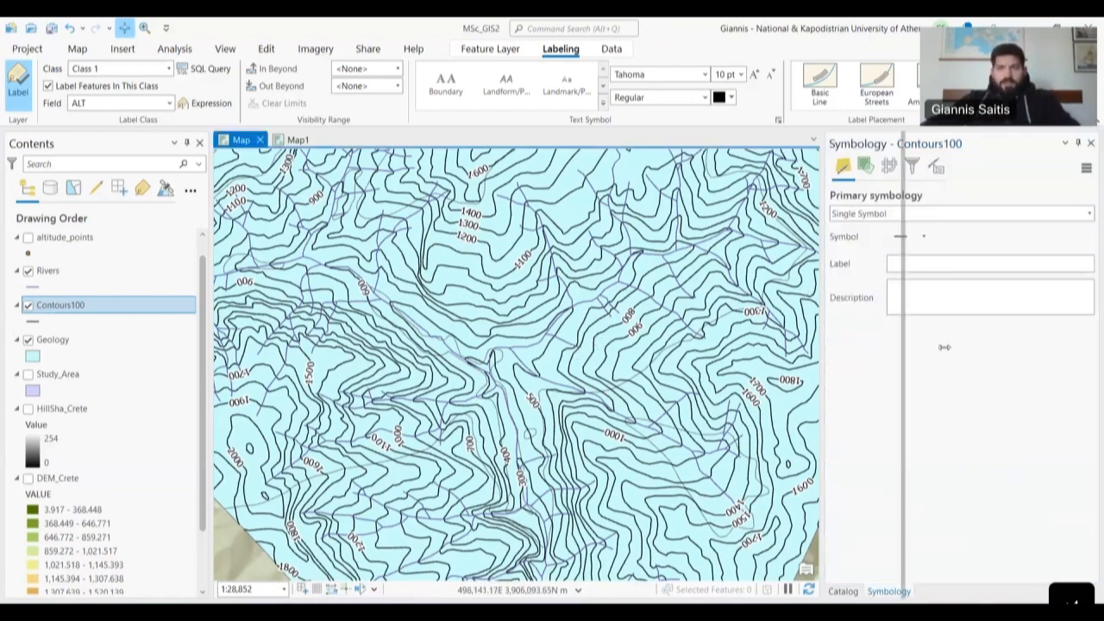
scroll(578, 414, "down", 4)
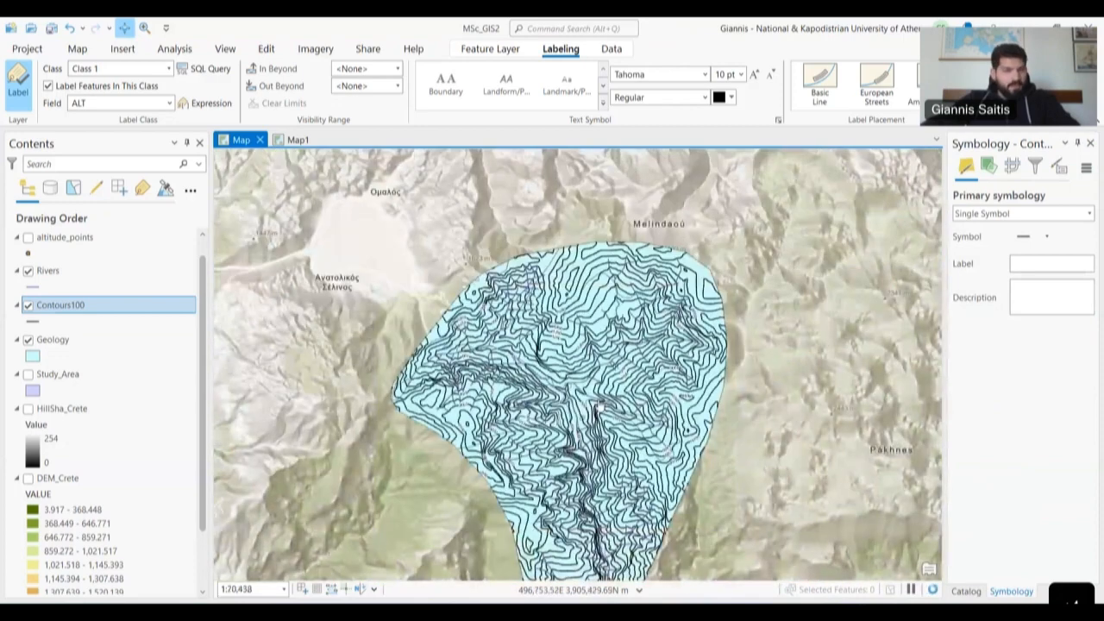
scroll(602, 399, "up", 2)
left_click(71, 270)
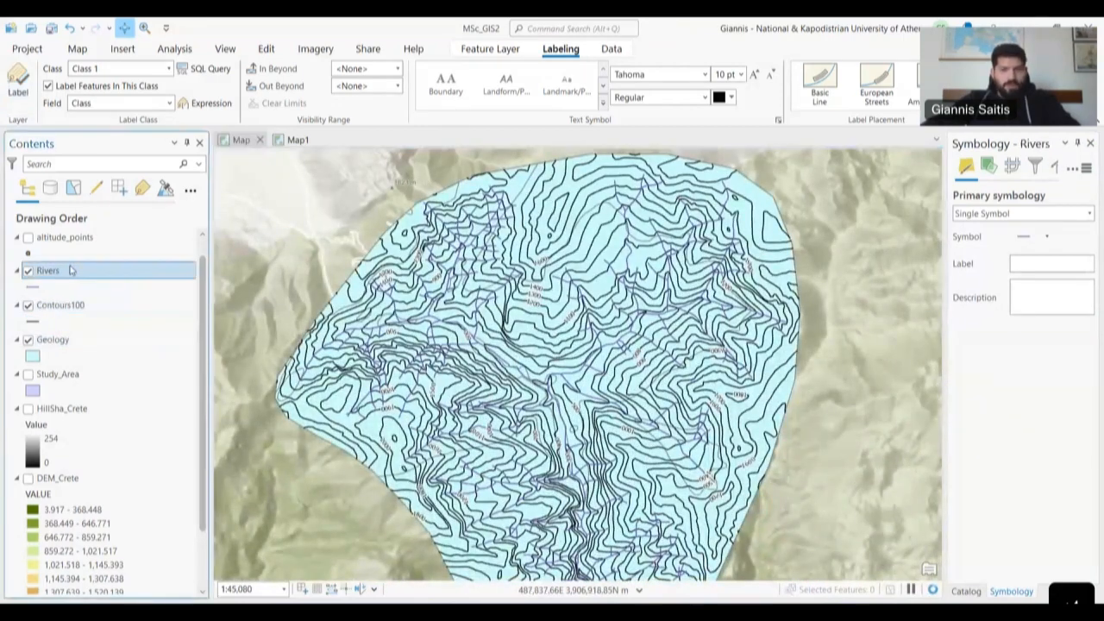
left_click_drag(944, 223, 849, 254)
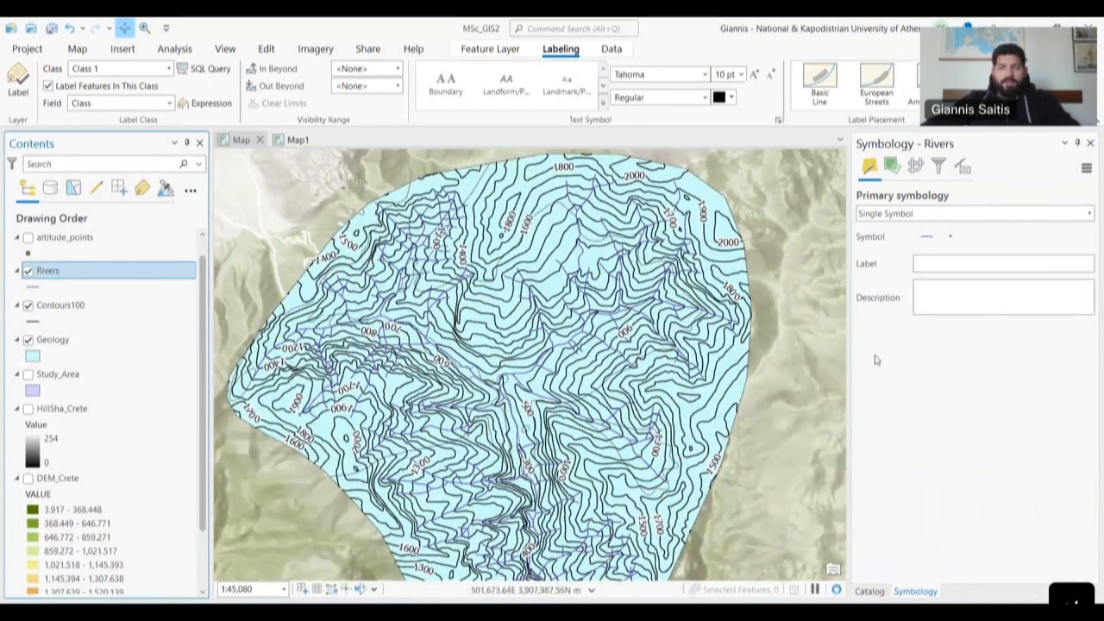
left_click(925, 215)
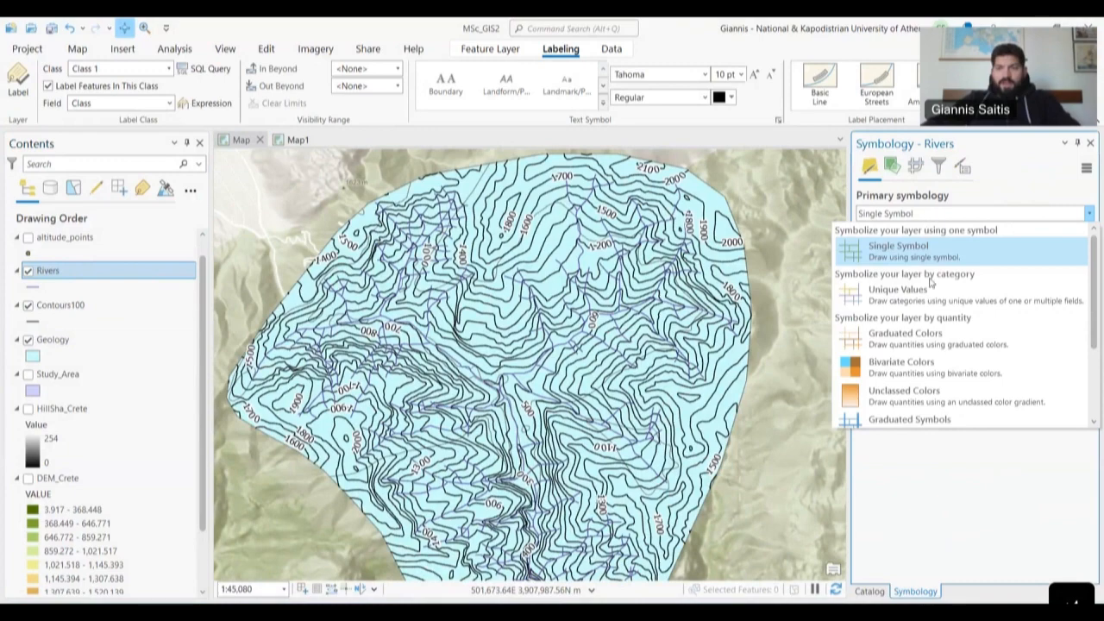
- Symbolize Rivers with Graduated Colors on the Class field, then zoom out to fit the watershed
left_click(923, 345)
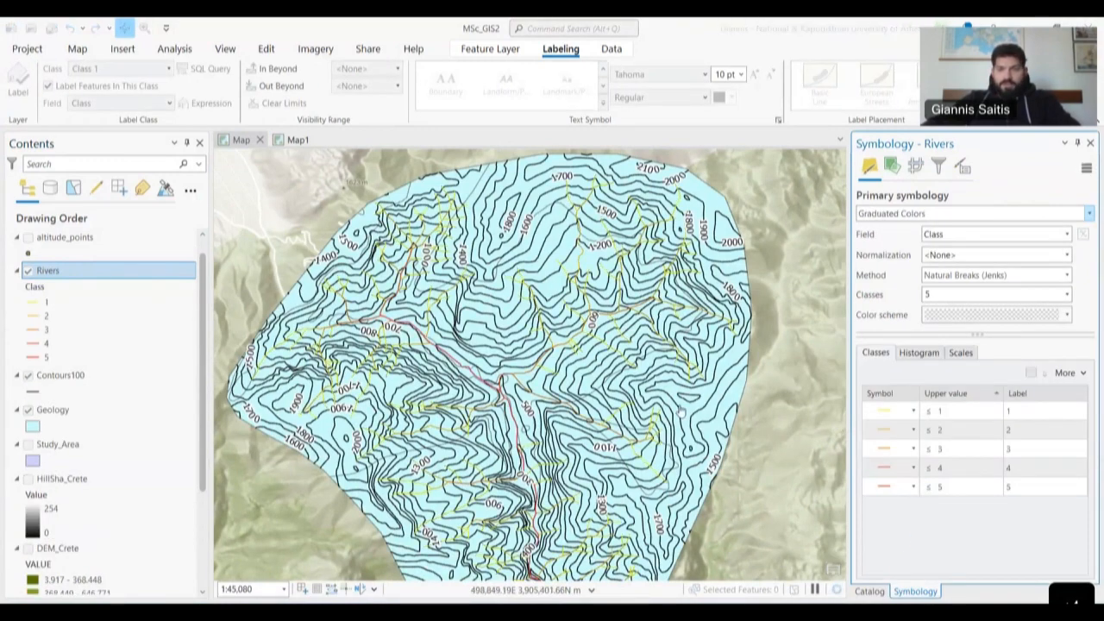
left_click(983, 234)
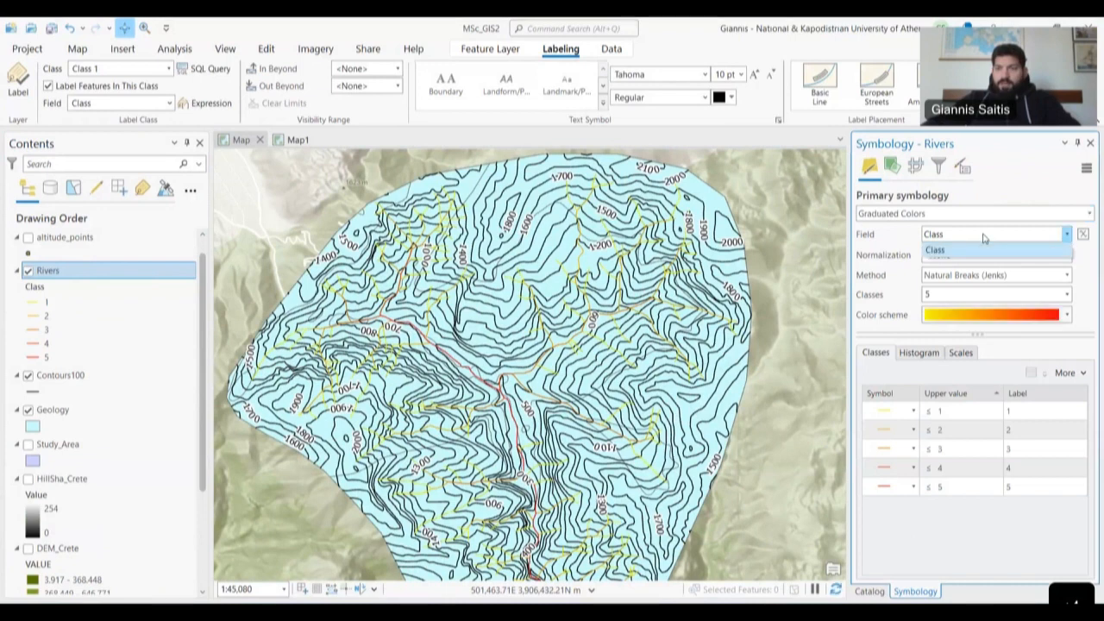
left_click(875, 239)
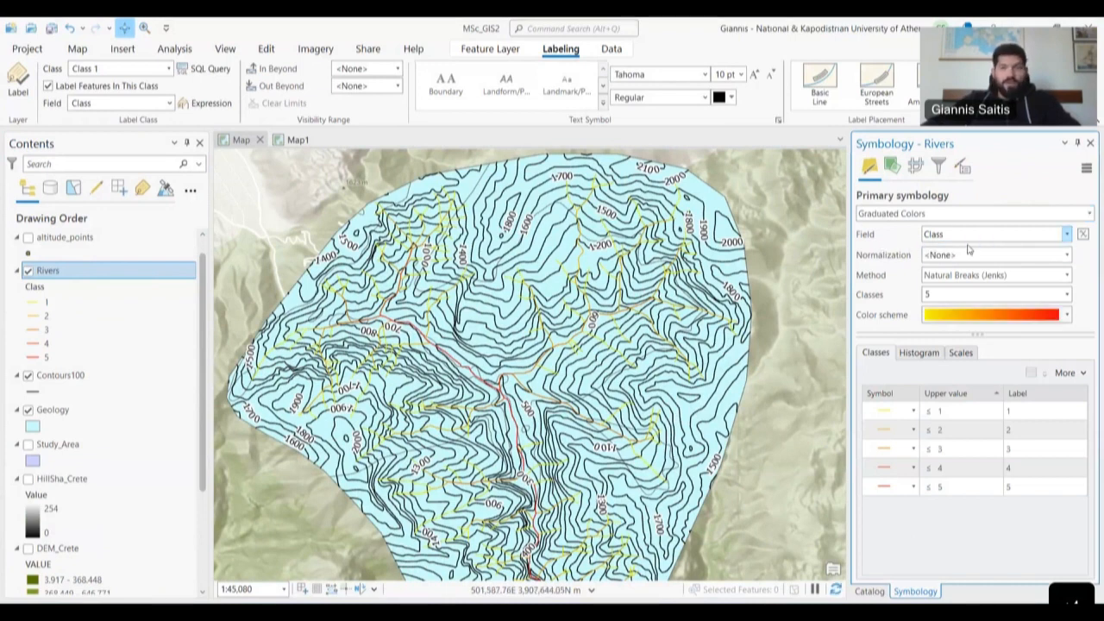
left_click(947, 418)
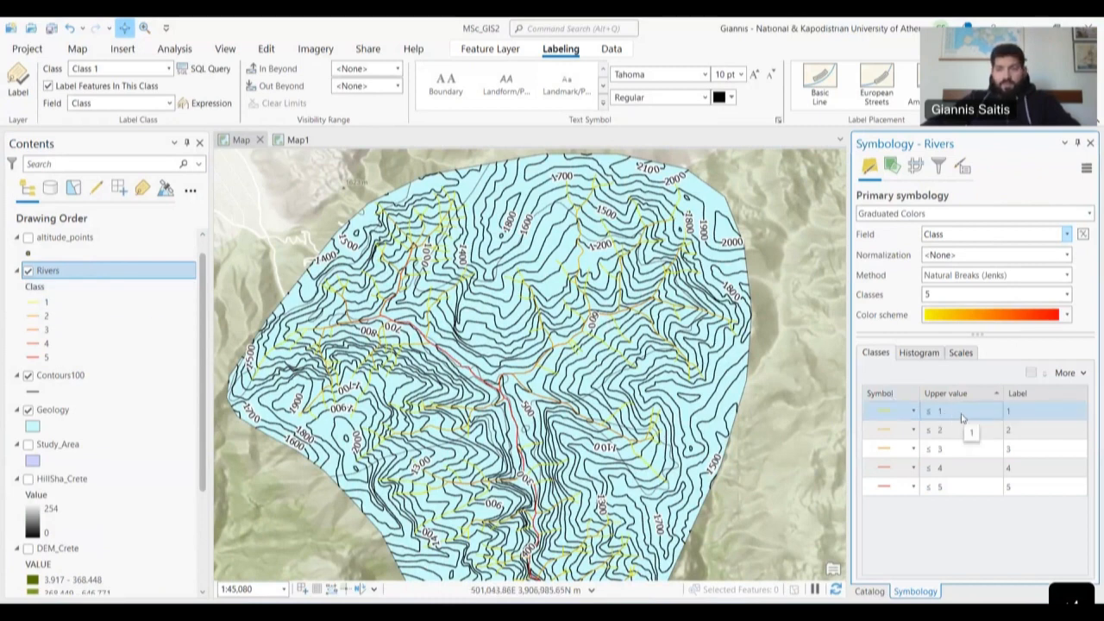
left_click(967, 433)
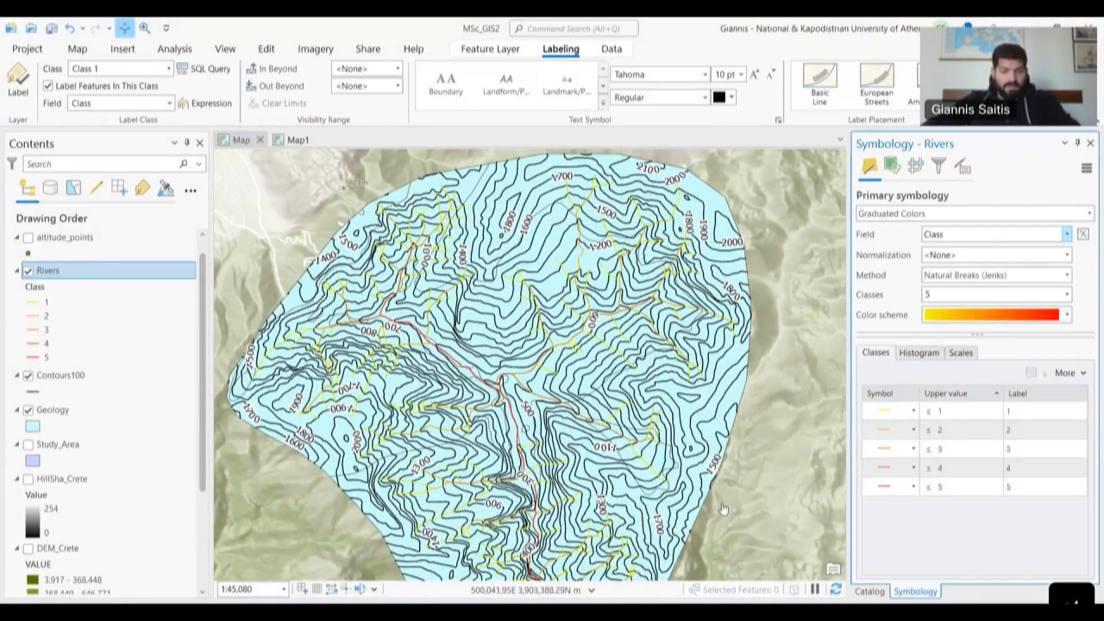
scroll(738, 515, "down", 2)
left_click_drag(740, 517, 697, 380)
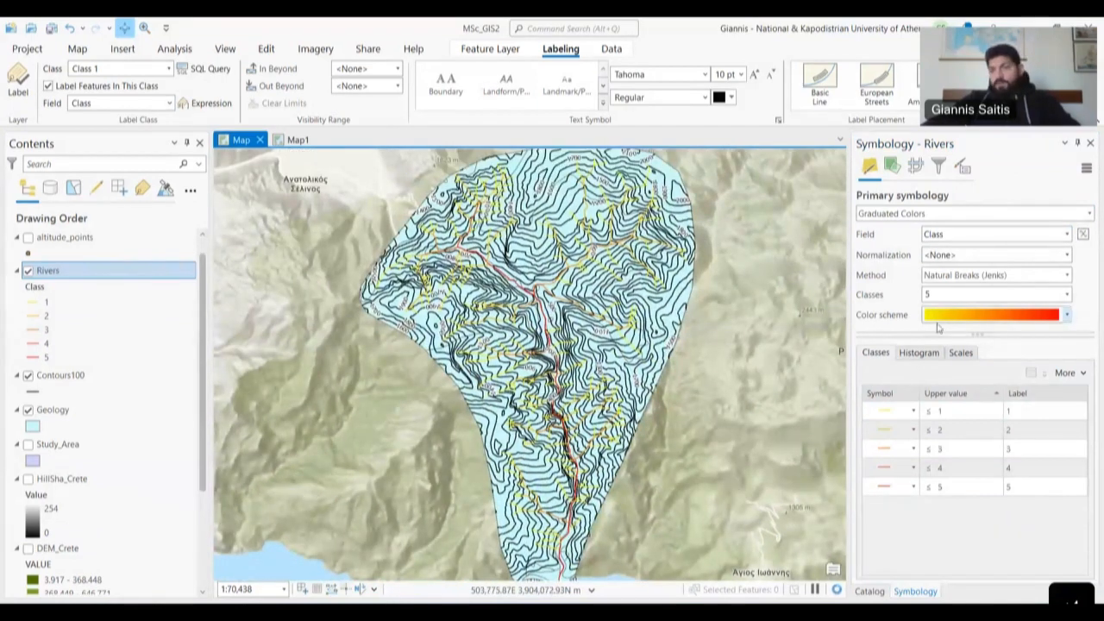
- Apply the white-to-dark-blue colour ramp to the five river classes
left_click(1007, 317)
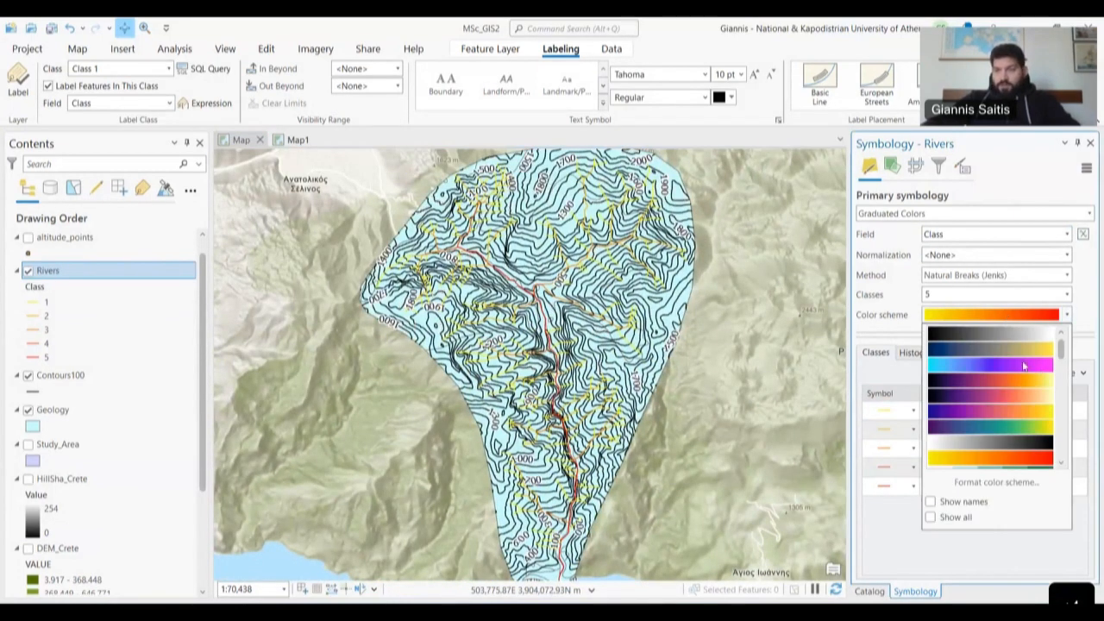
scroll(1034, 371, "down", 4)
scroll(1024, 366, "down", 2)
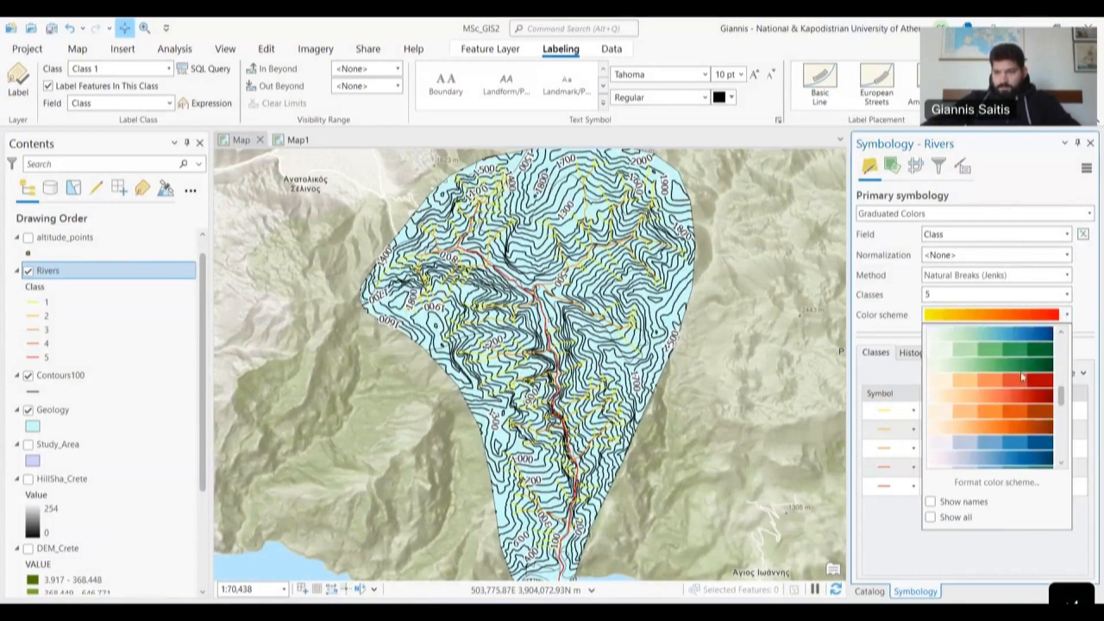
scroll(1020, 371, "down", 3)
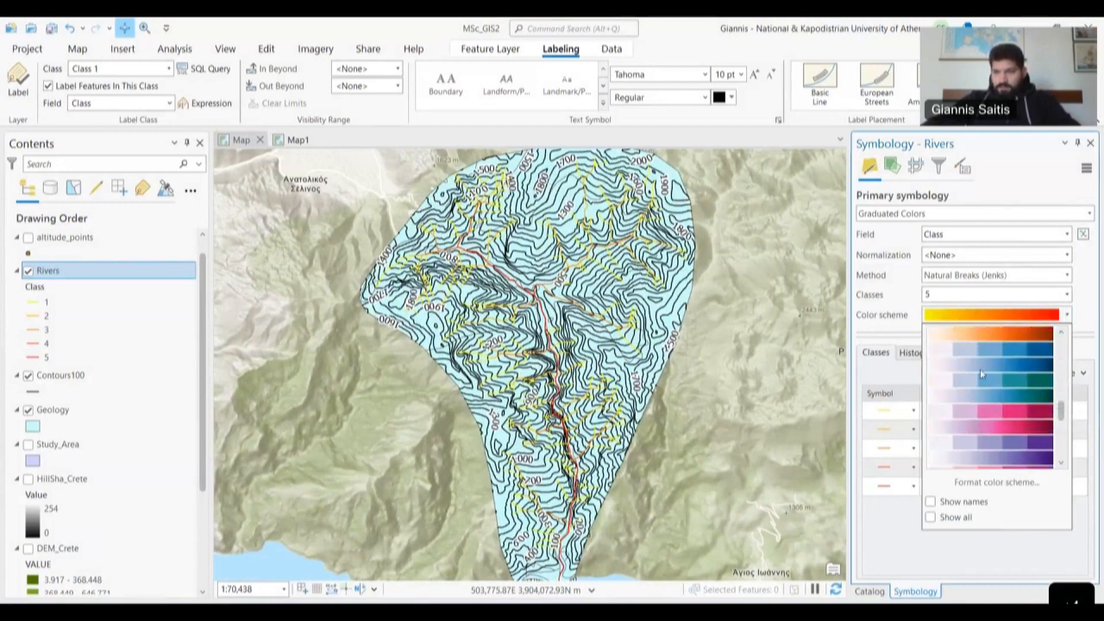
scroll(1020, 415, "down", 4)
scroll(1019, 418, "up", 4)
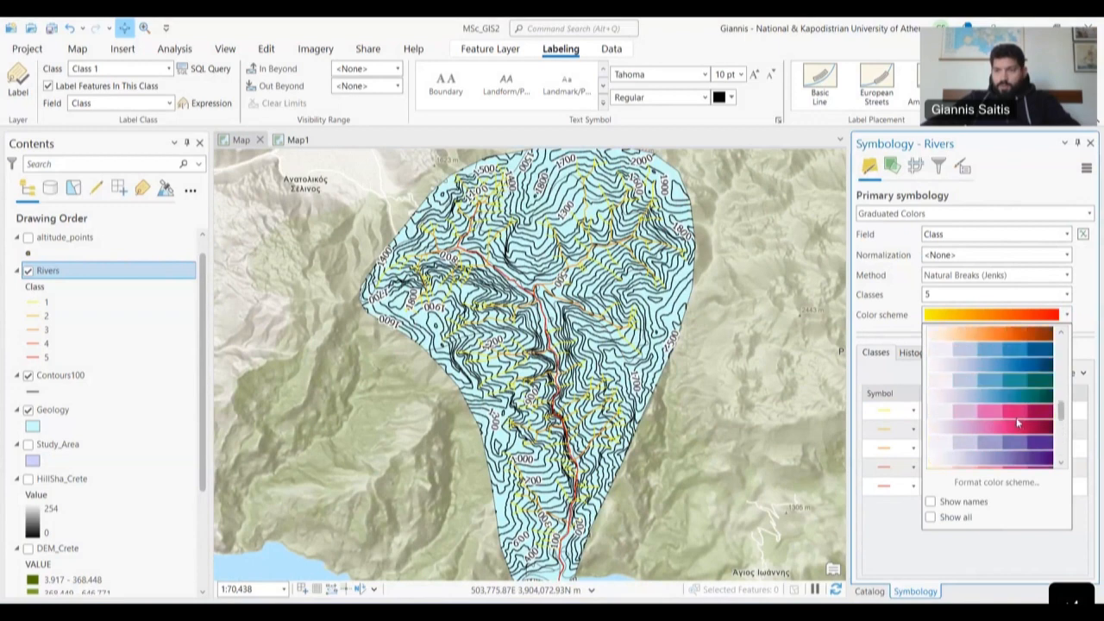
left_click(985, 362)
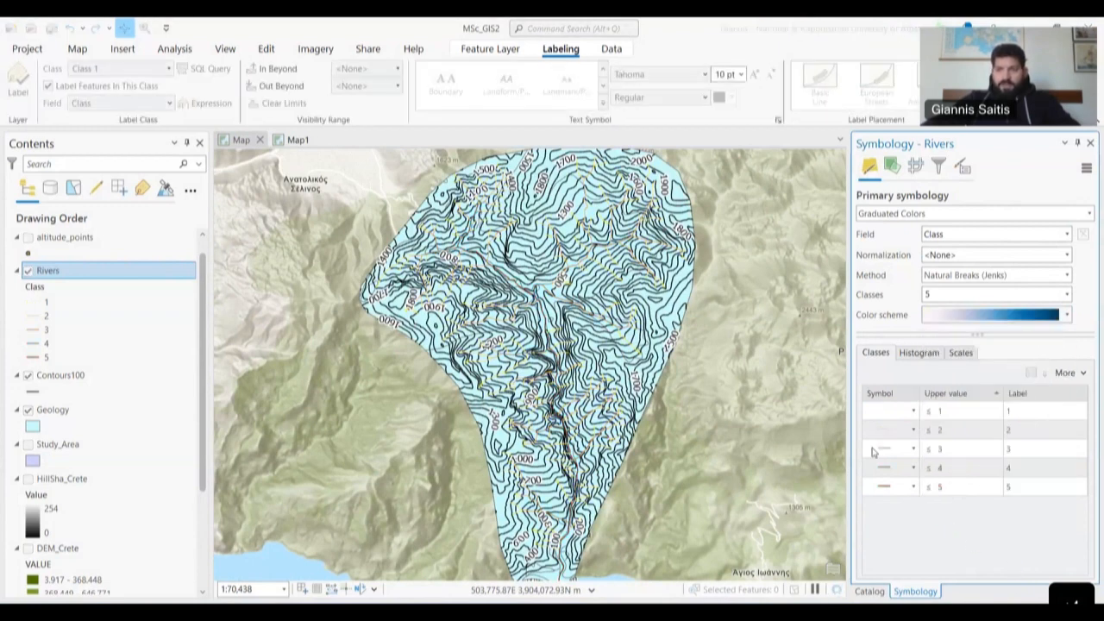
left_click(884, 412)
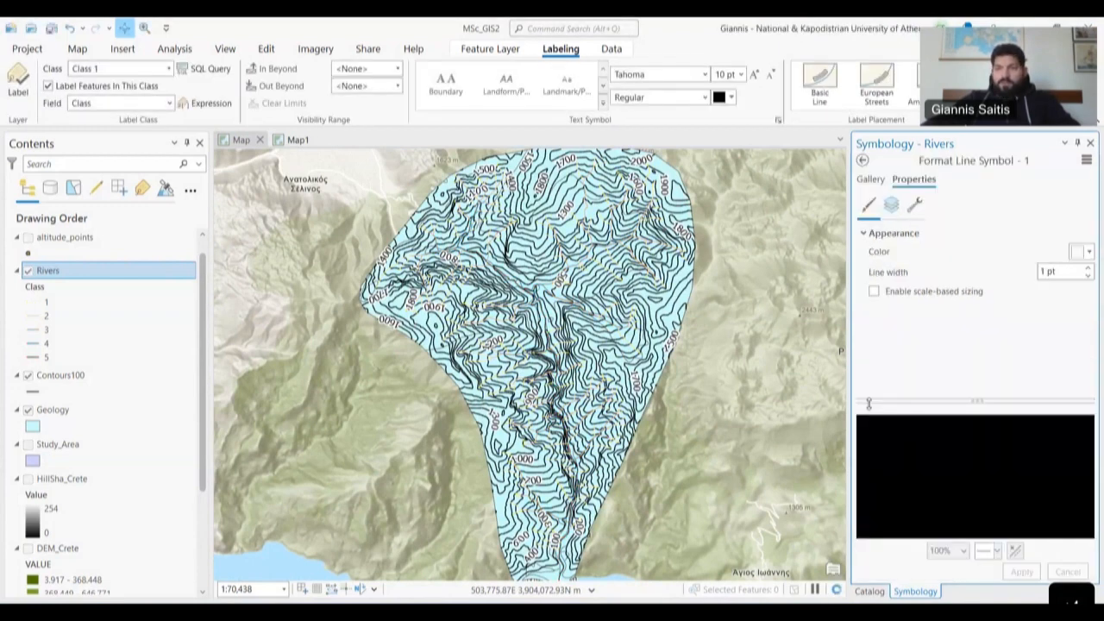
- Colour the class 1 river line light blue and apply it
left_click(1089, 251)
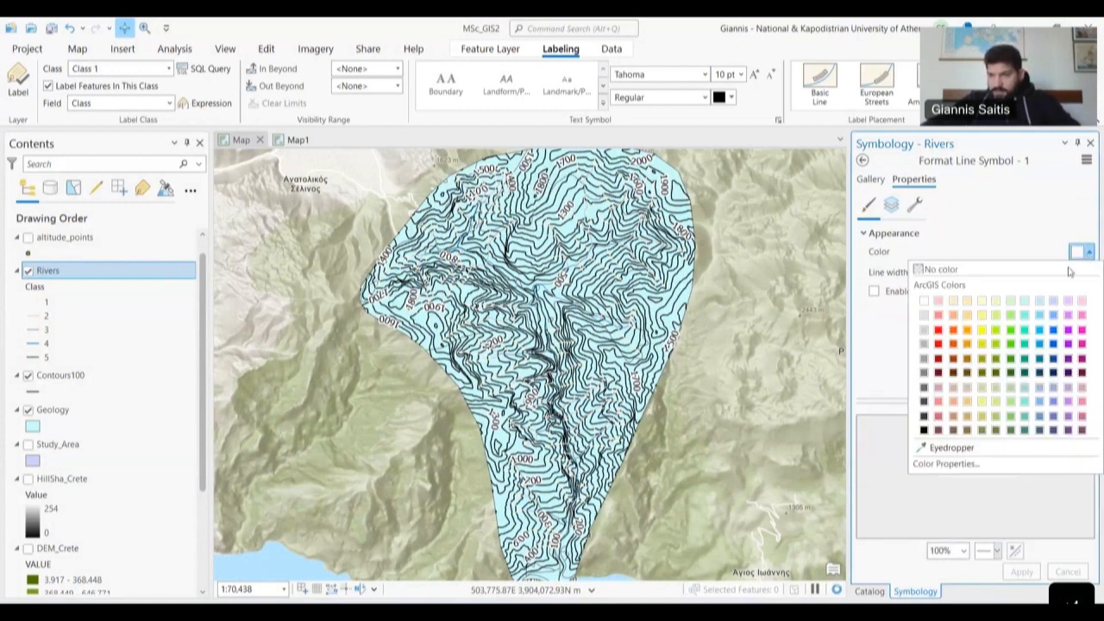
left_click(1039, 318)
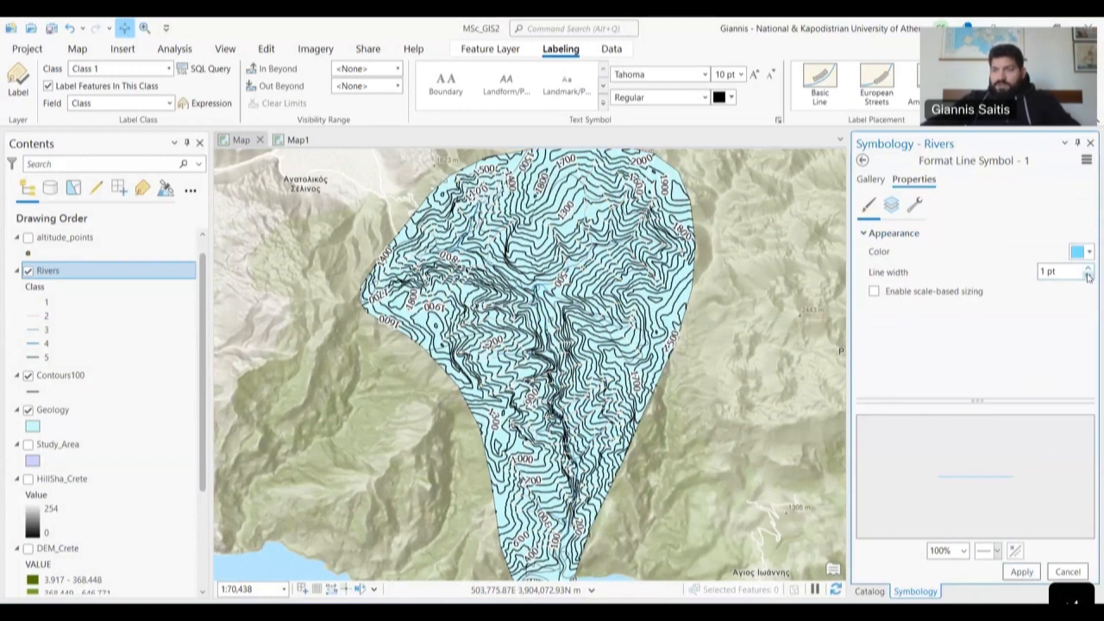
left_click(1021, 572)
left_click(863, 162)
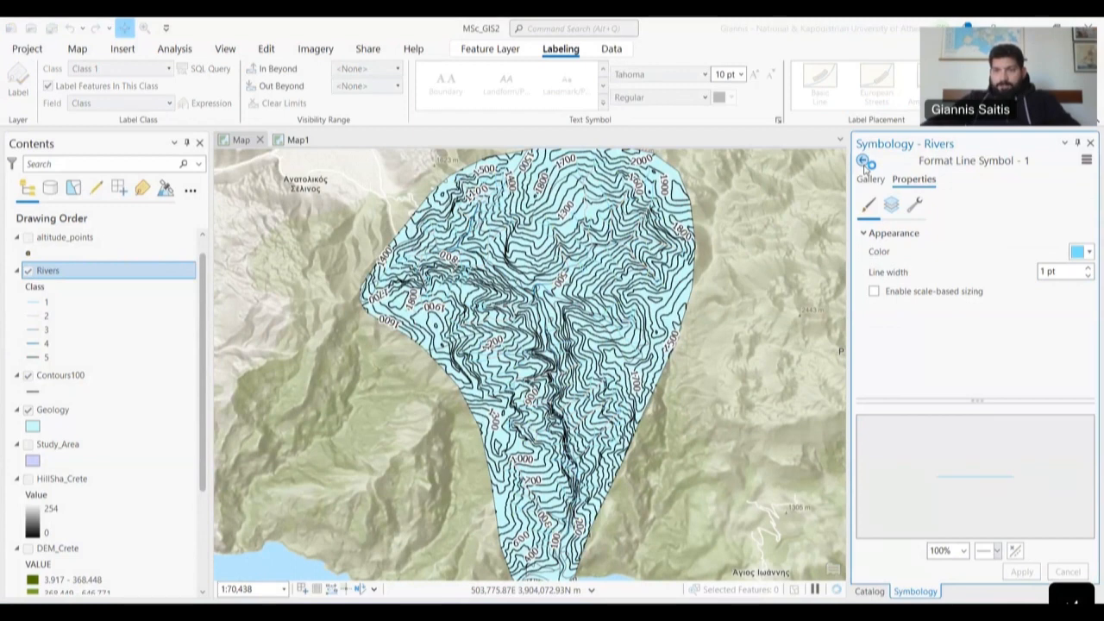
- Give class 2 rivers a blue 1.2 pt line, applied and kept
left_click(889, 431)
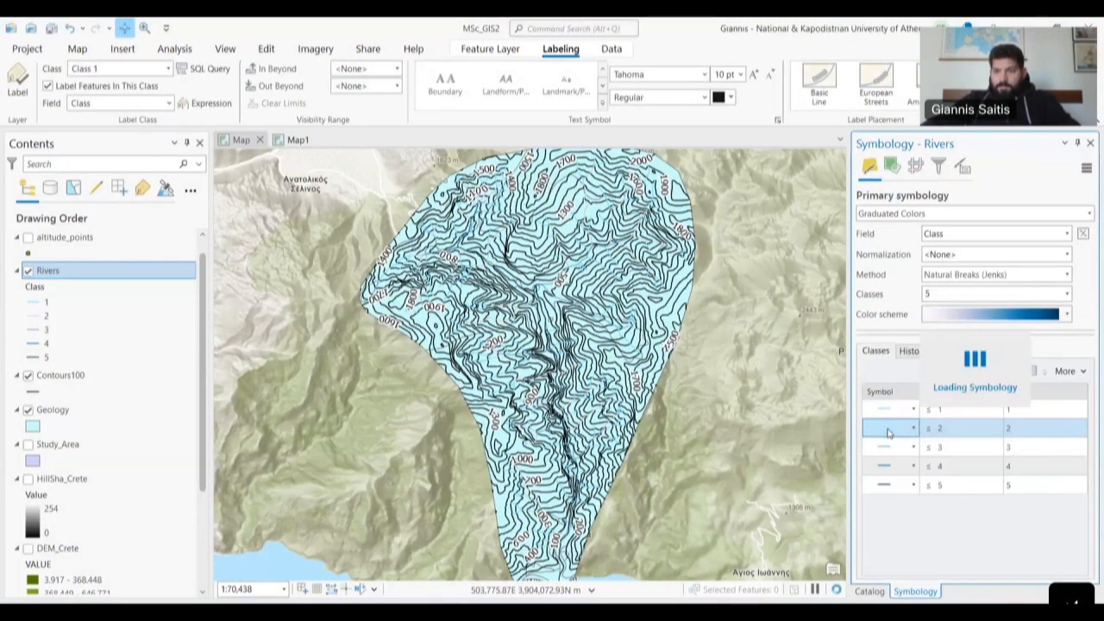
left_click(1082, 253)
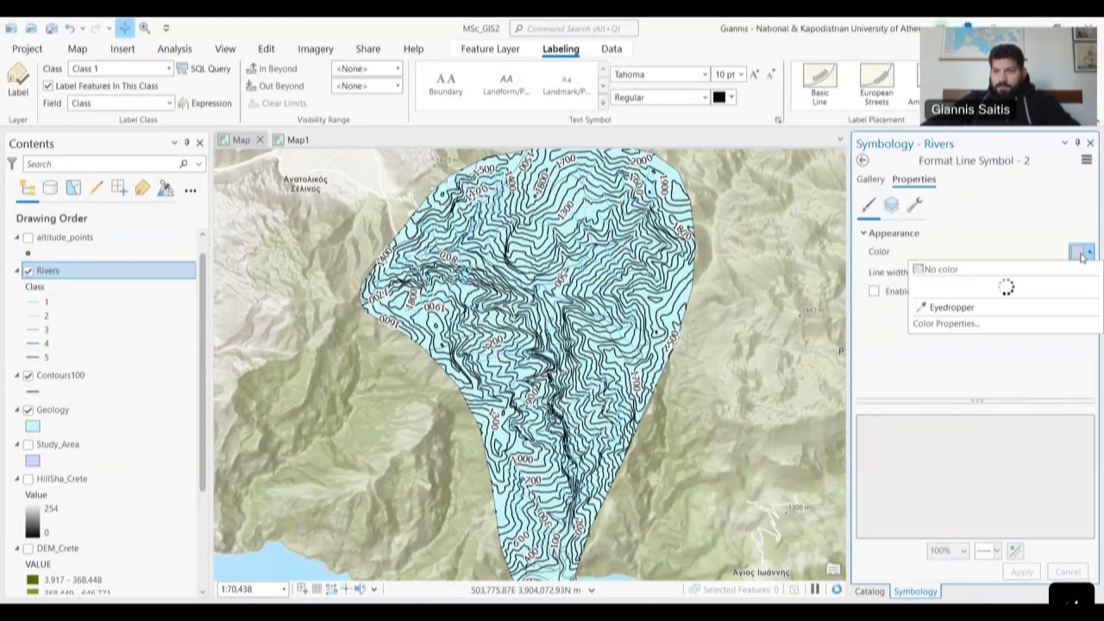
left_click(1041, 336)
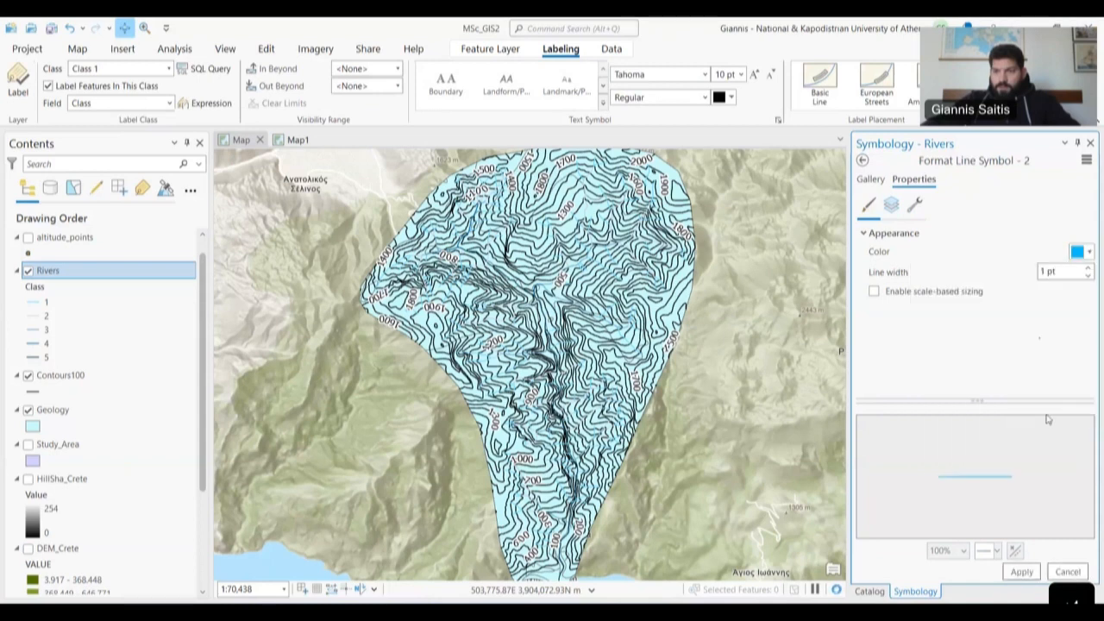
left_click(1043, 271)
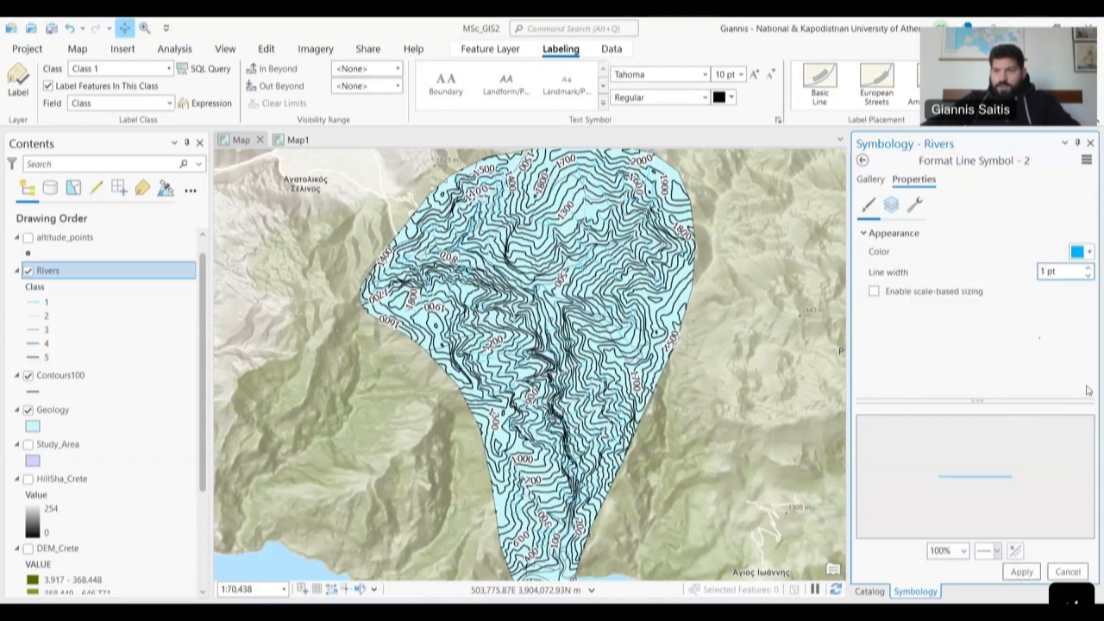
type(".2")
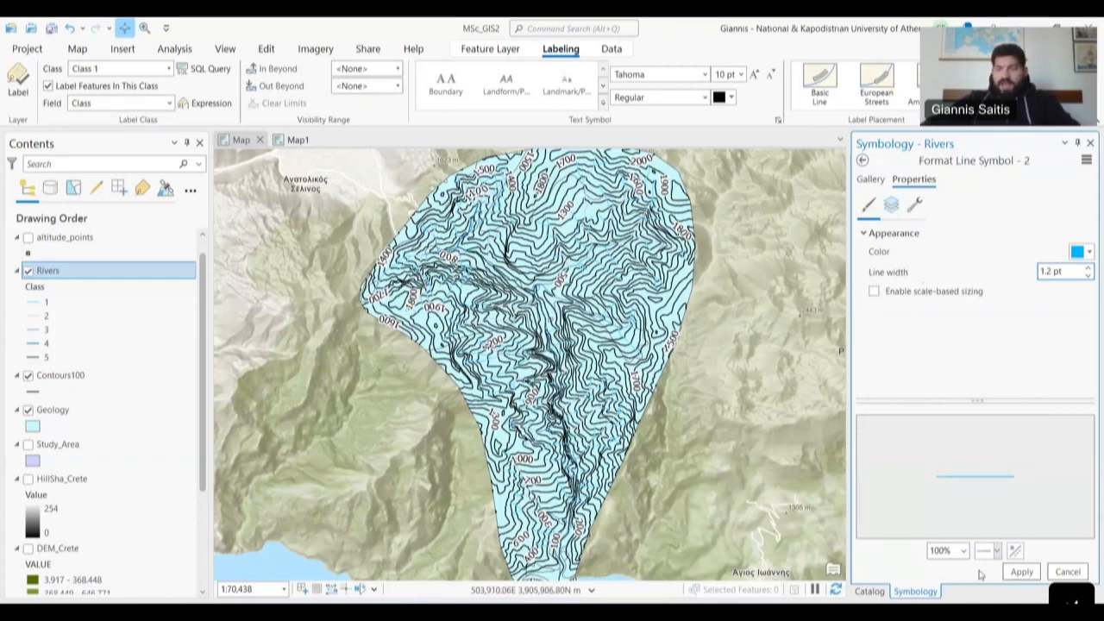
left_click(1021, 572)
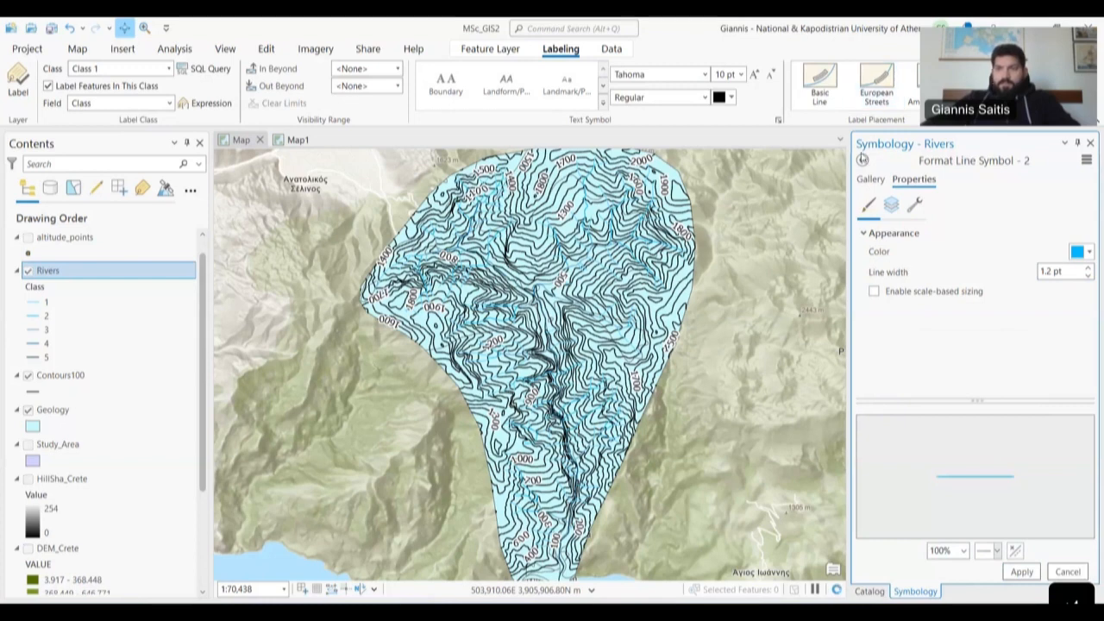
left_click(862, 160)
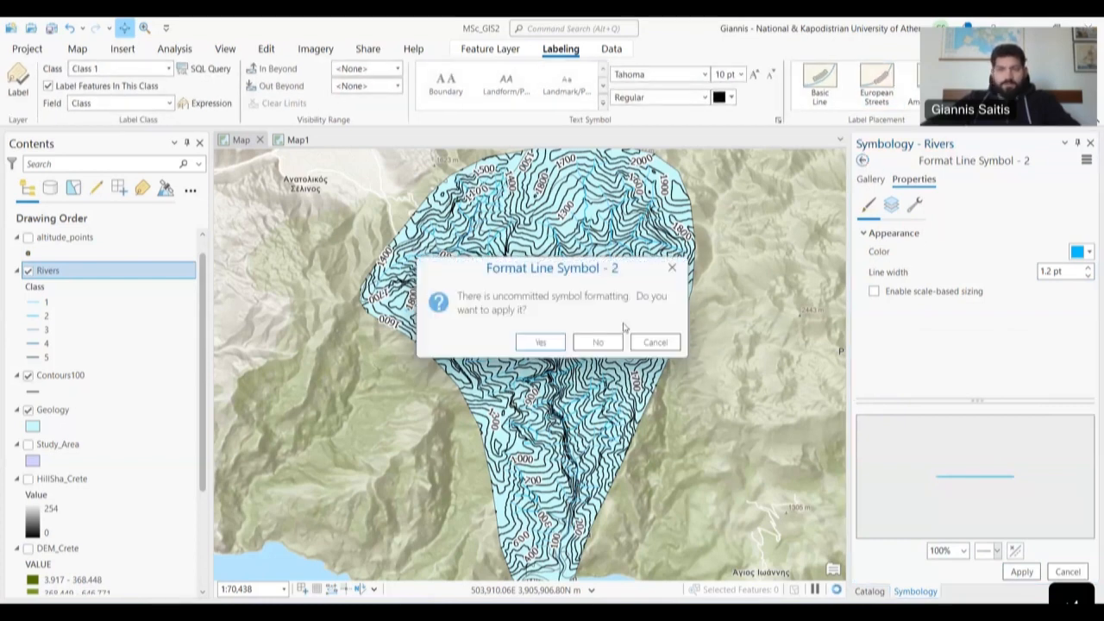
left_click(541, 344)
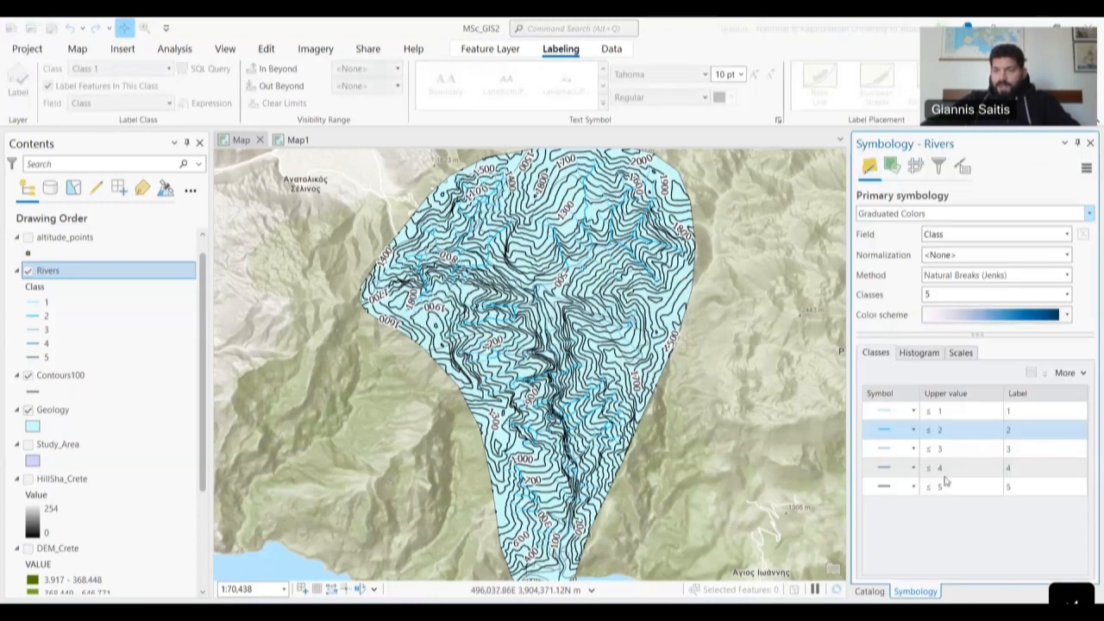
- Give class 3 rivers a stronger blue 1.5 pt line and apply it
left_click(885, 450)
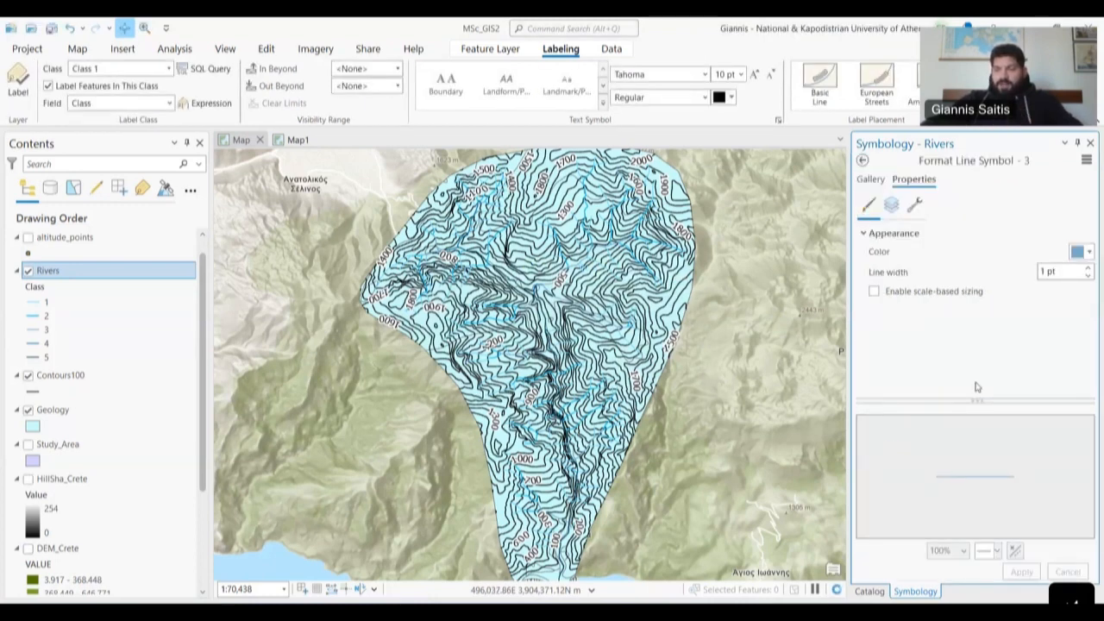
left_click(1046, 271)
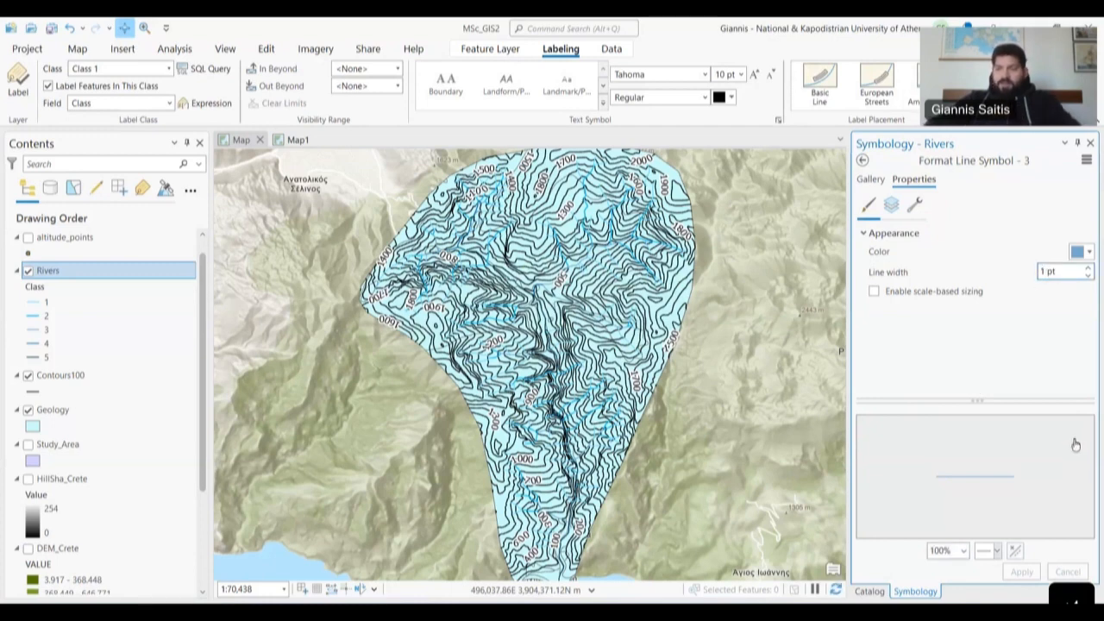
type(".5")
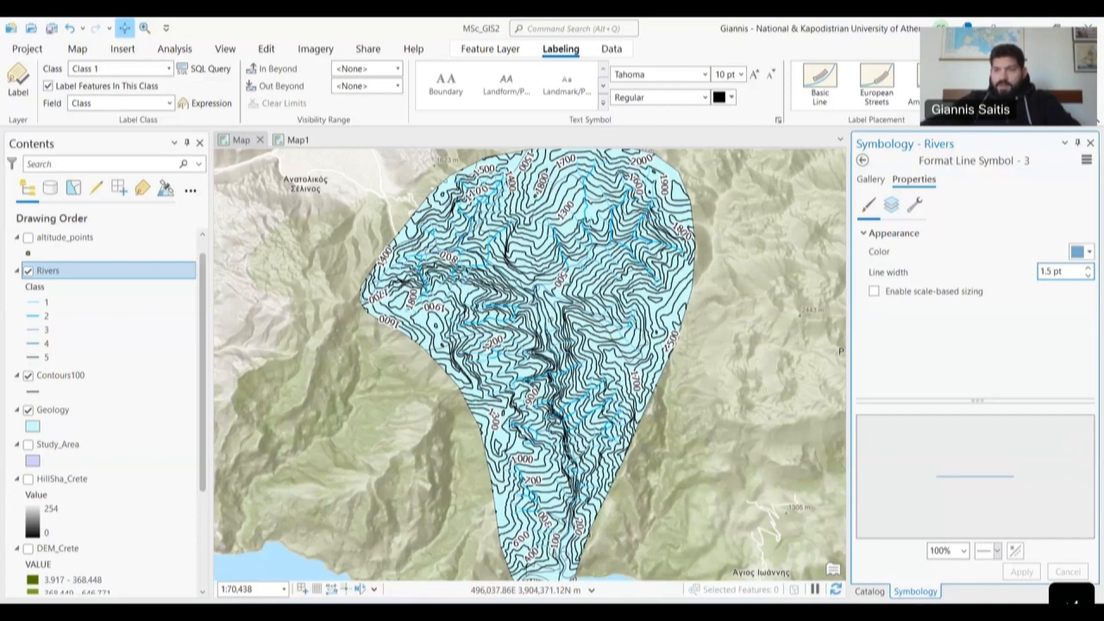
left_click(871, 180)
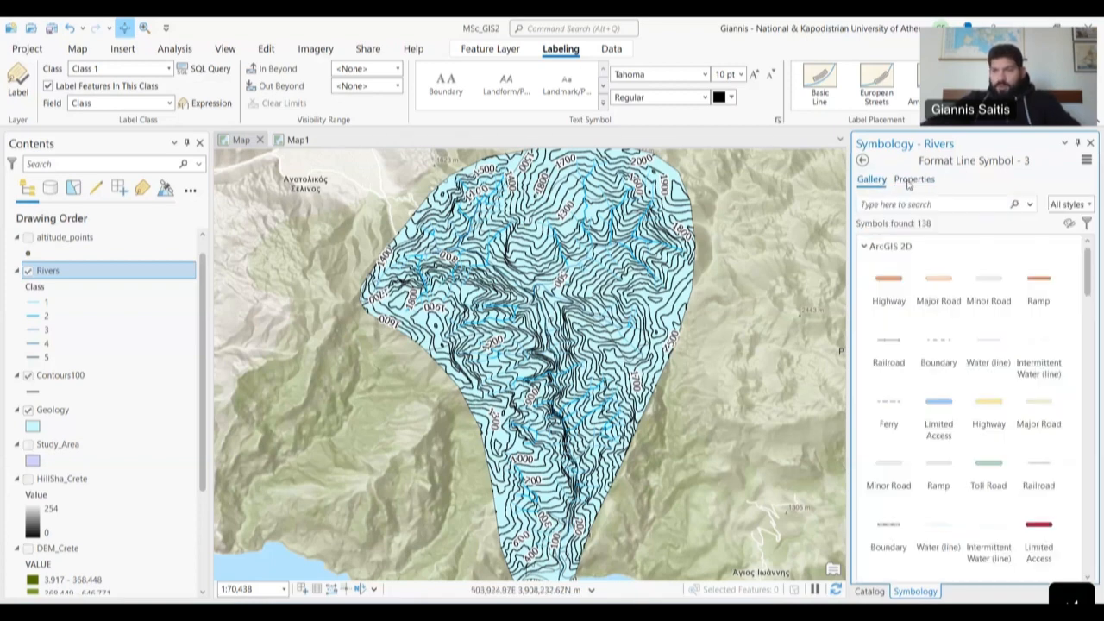
left_click(913, 179)
left_click(1080, 251)
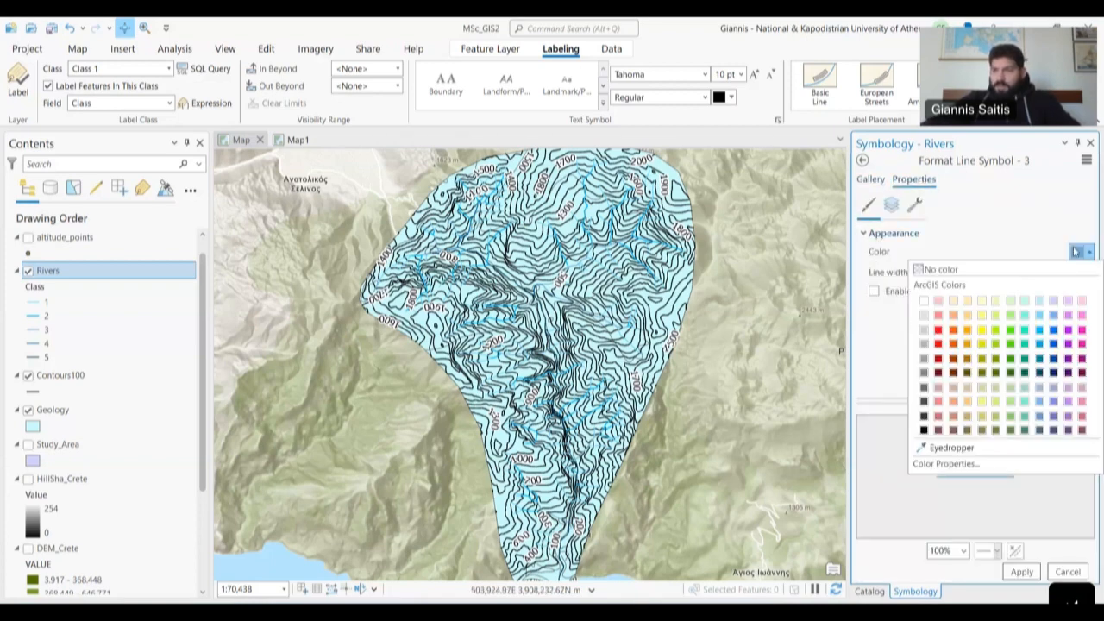
left_click(1040, 343)
left_click(1021, 572)
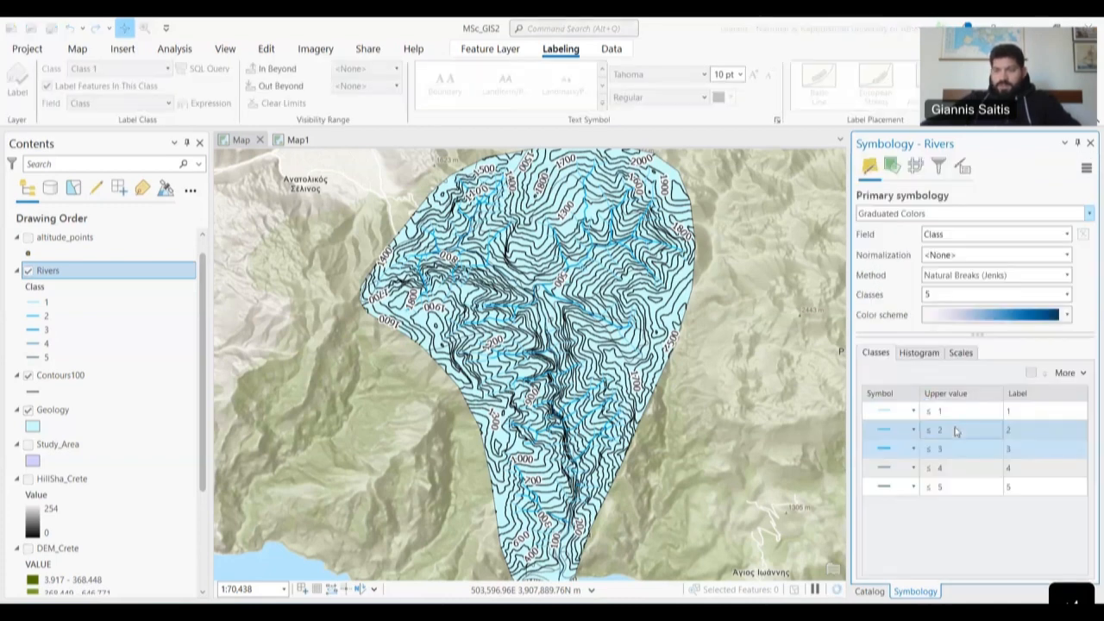
- Give class 4 rivers a darker blue 1.7 pt line and keep the changes
left_click(890, 470)
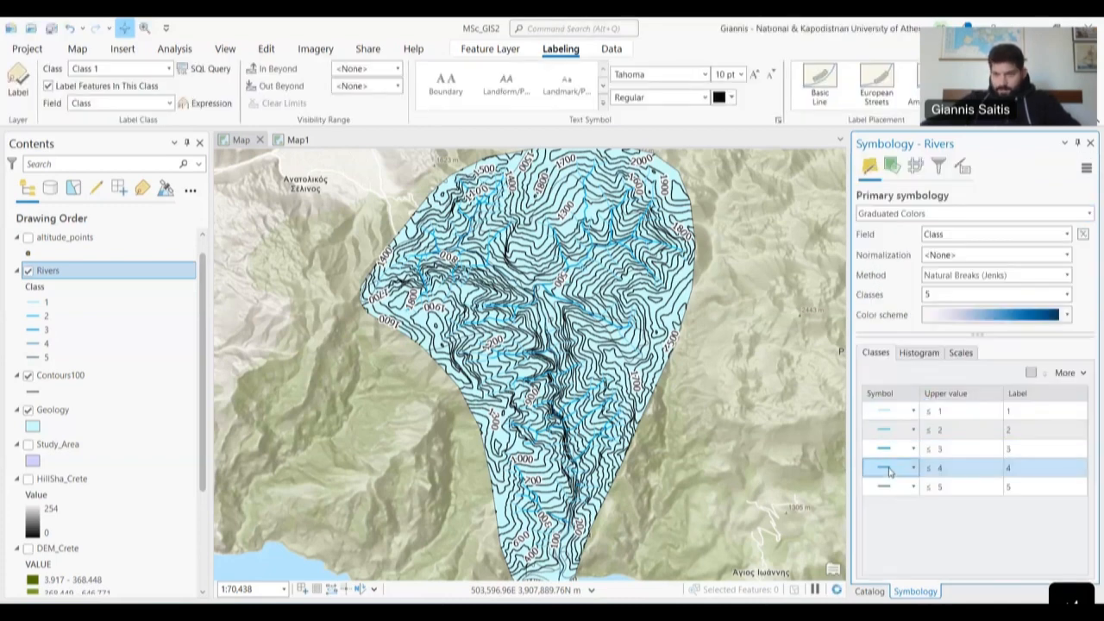
left_click(890, 470)
left_click(1090, 252)
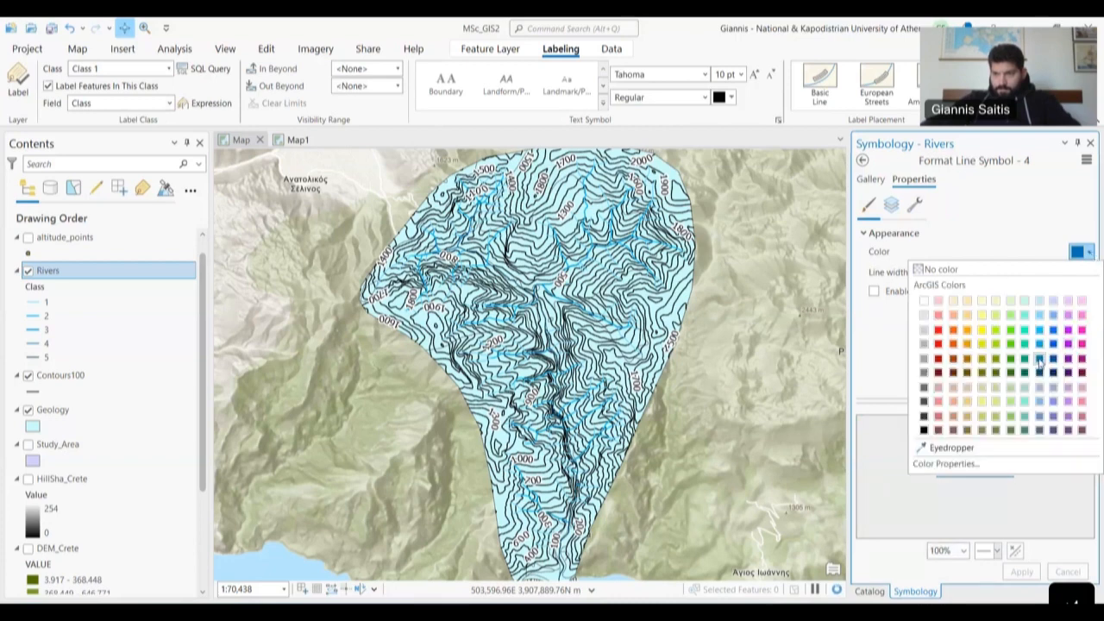
left_click(1039, 362)
left_click(871, 178)
left_click(913, 179)
left_click(1046, 271)
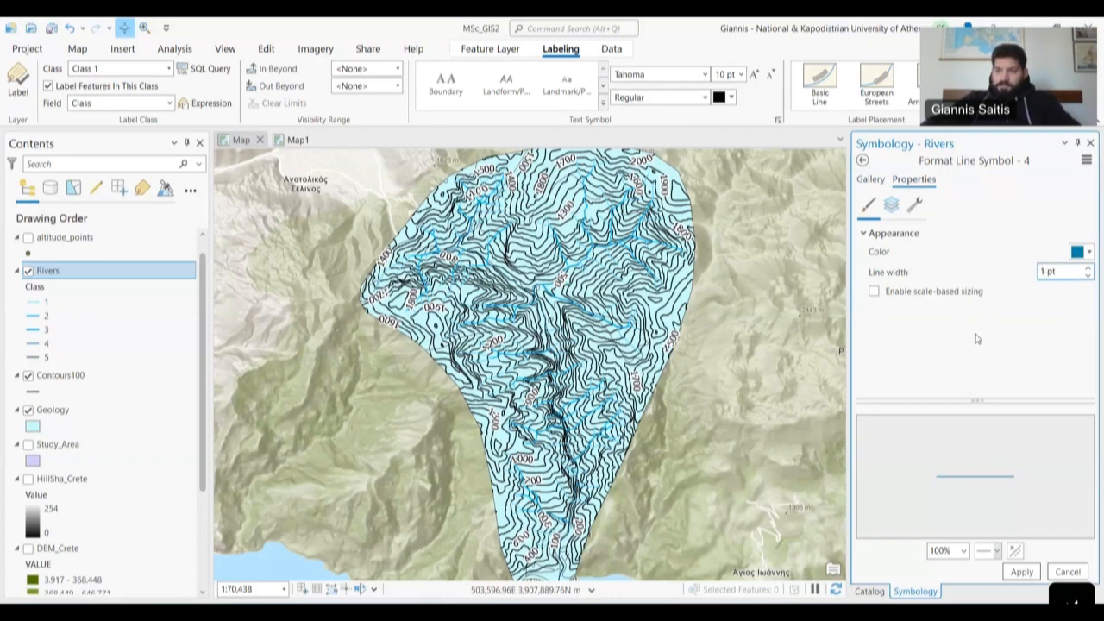
type(".7")
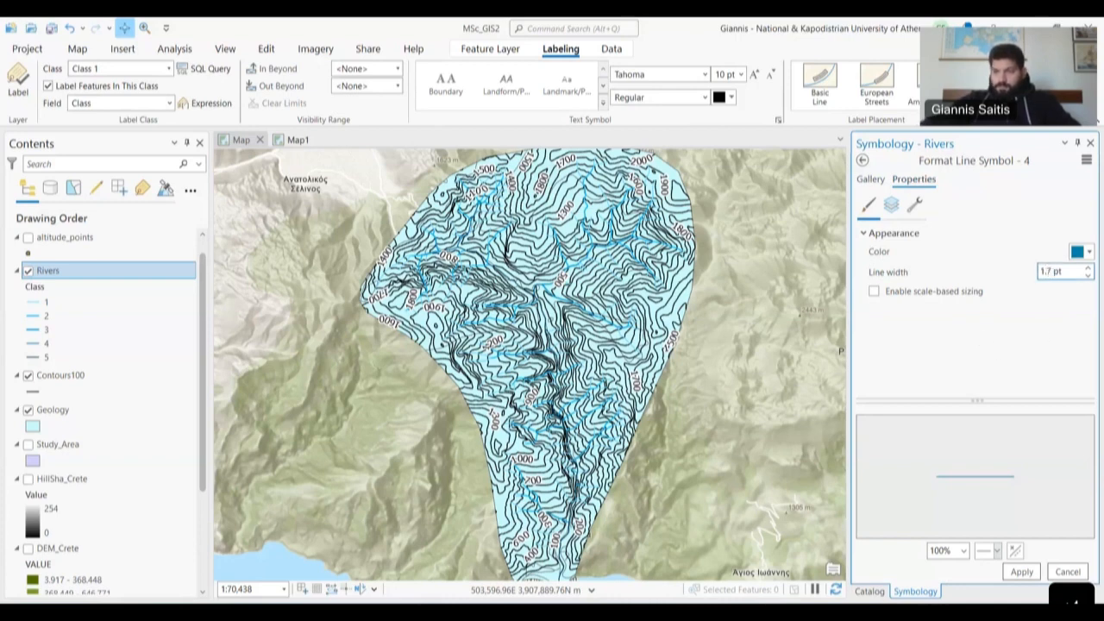
left_click(1031, 576)
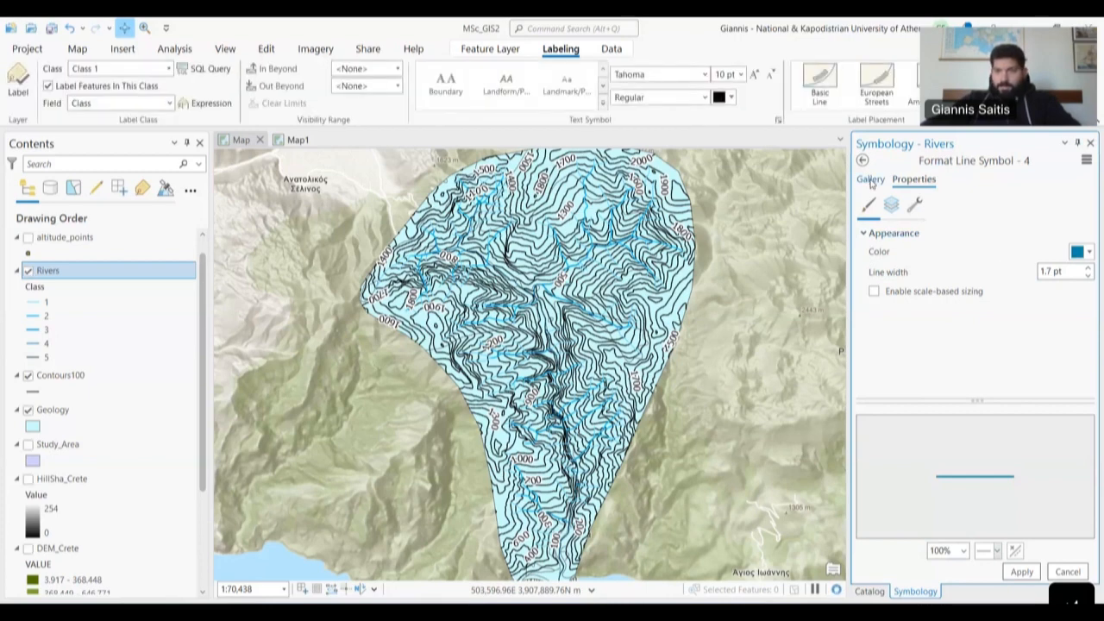
left_click(864, 162)
key("Return")
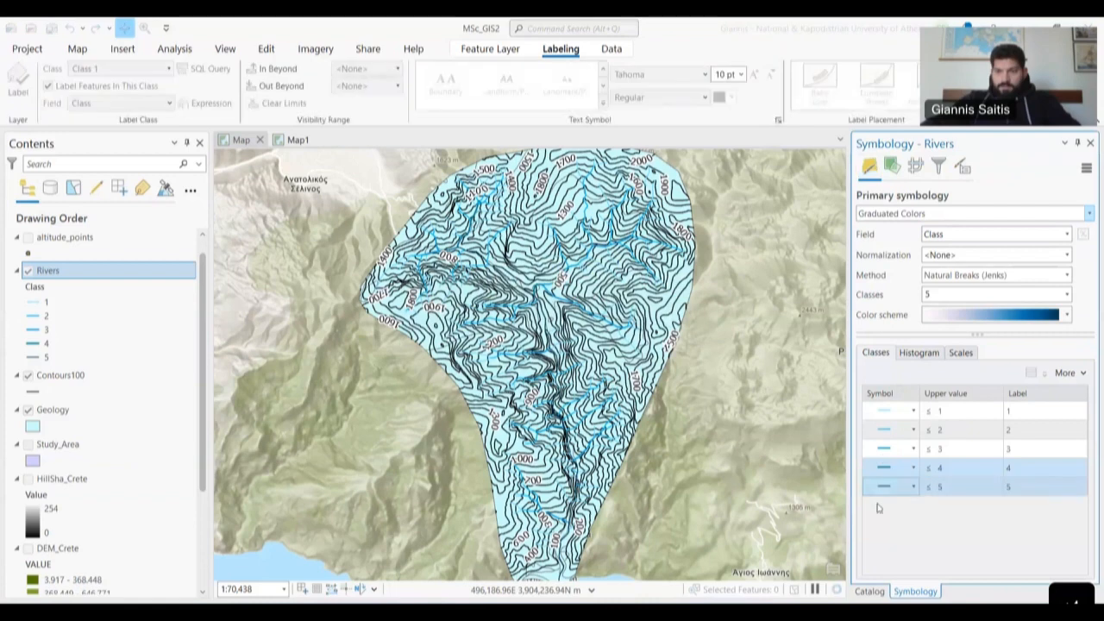
- Widen the class 5 river line to 2 pt and apply it
left_click(880, 488)
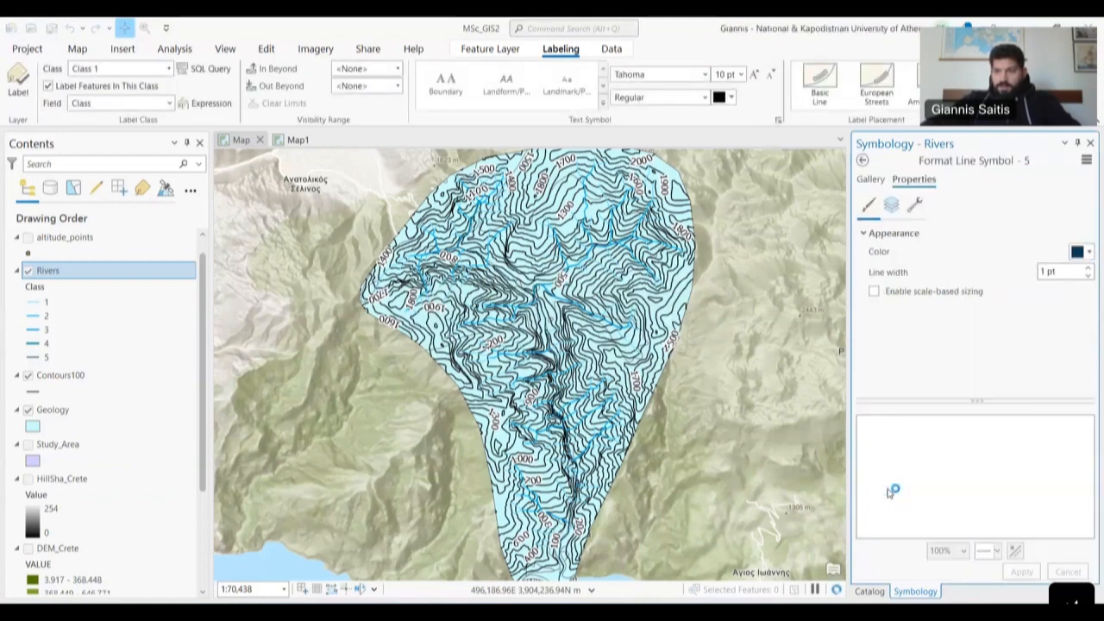
left_click(1046, 272)
key("BackSpace")
type("2")
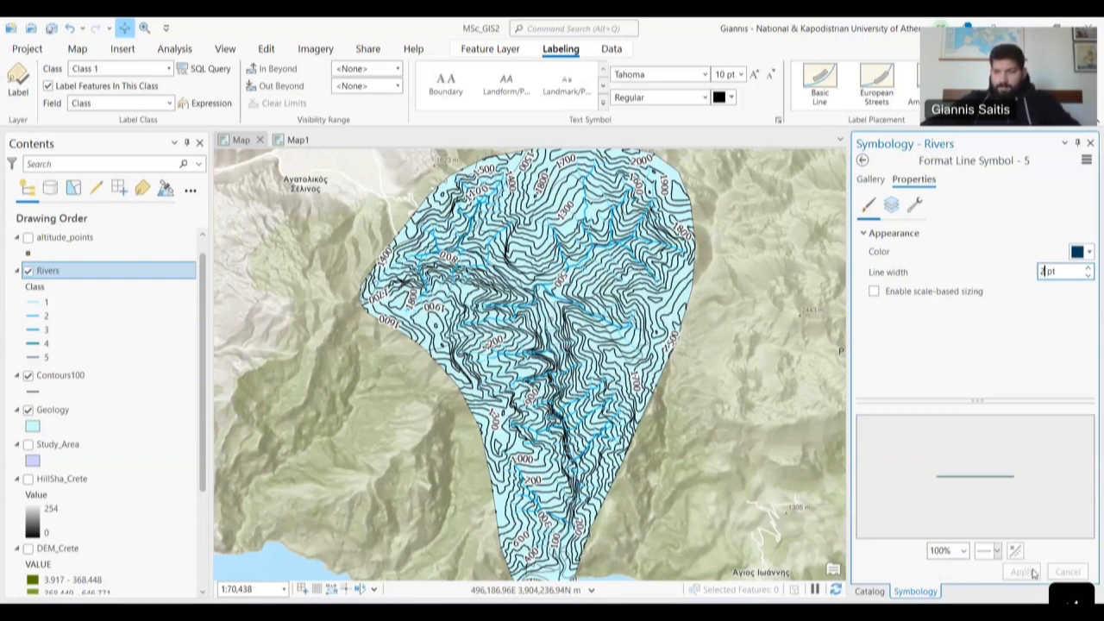
left_click(1072, 301)
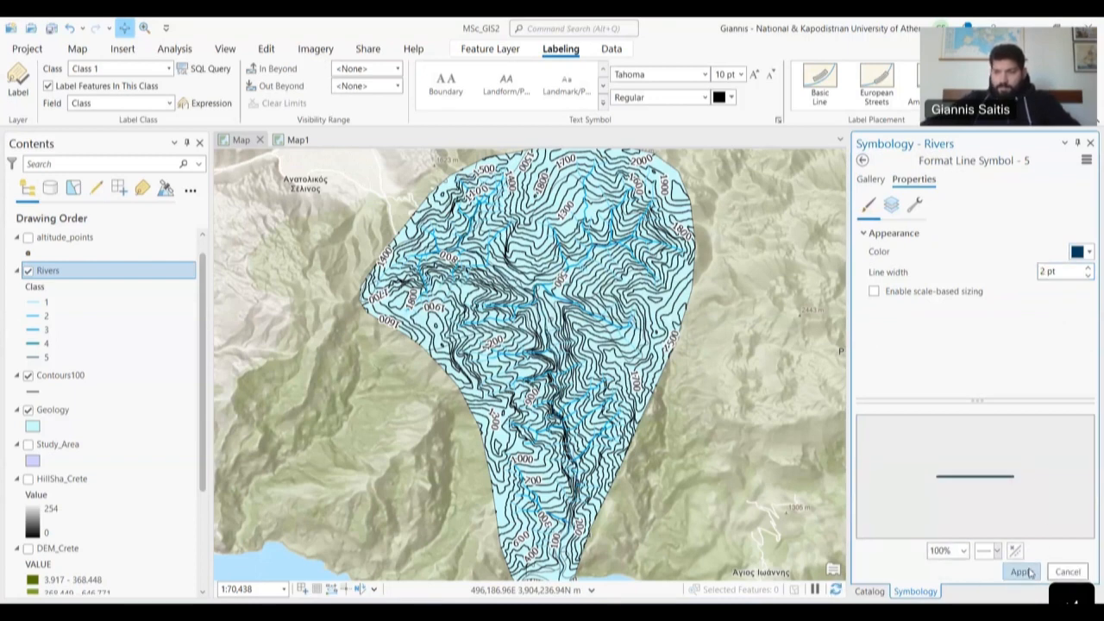
left_click(1027, 573)
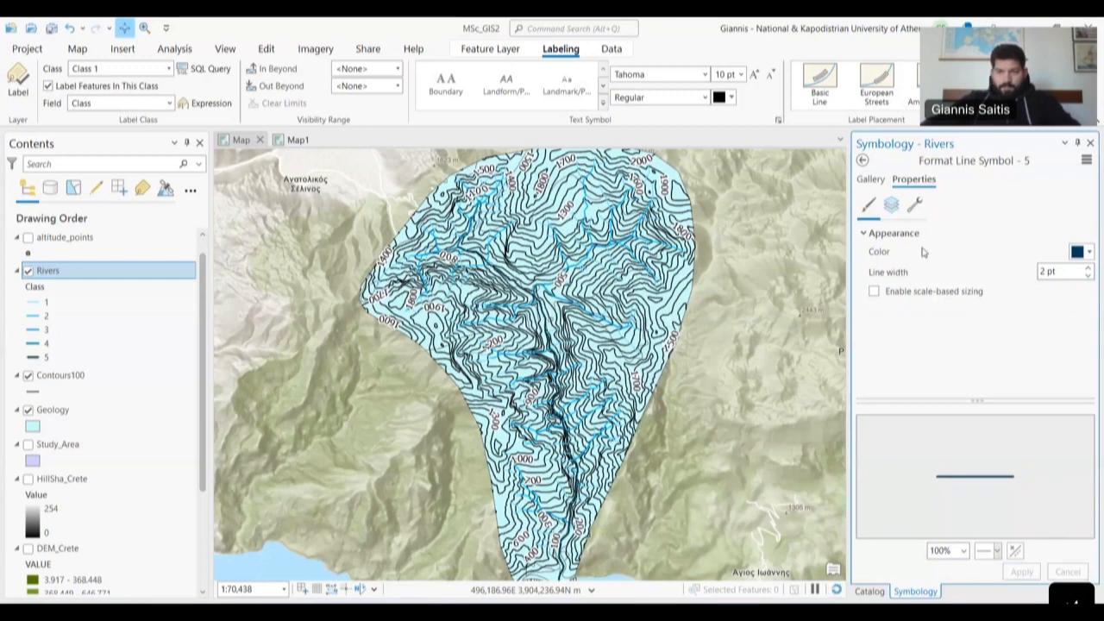
left_click(861, 161)
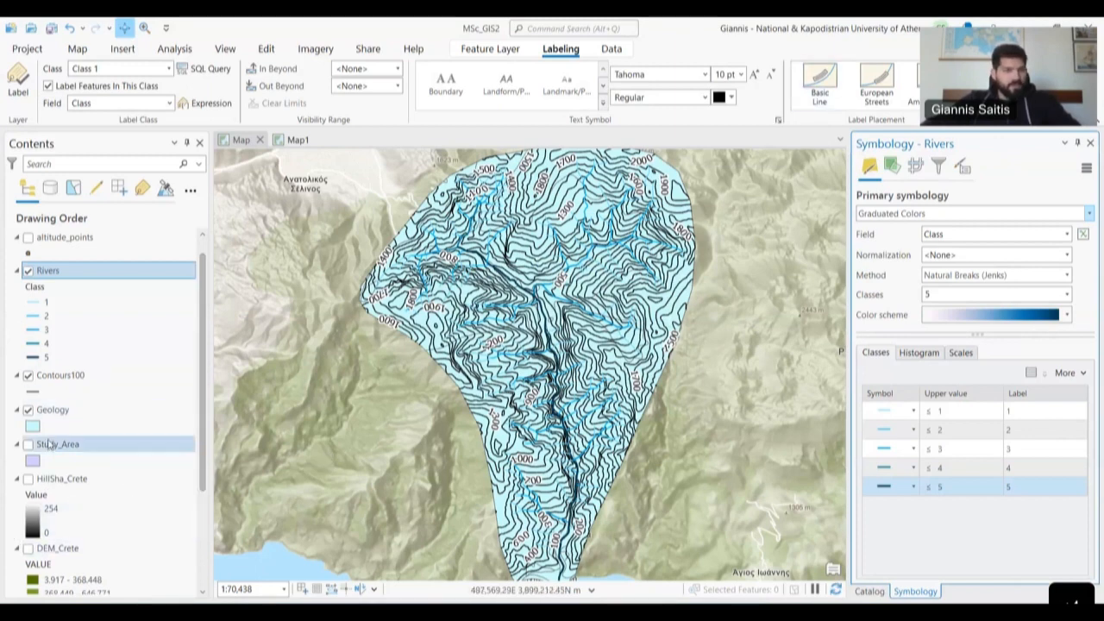
- Symbolize Geology with Unique Values on the Name field and add all rock-type classes
left_click(62, 412)
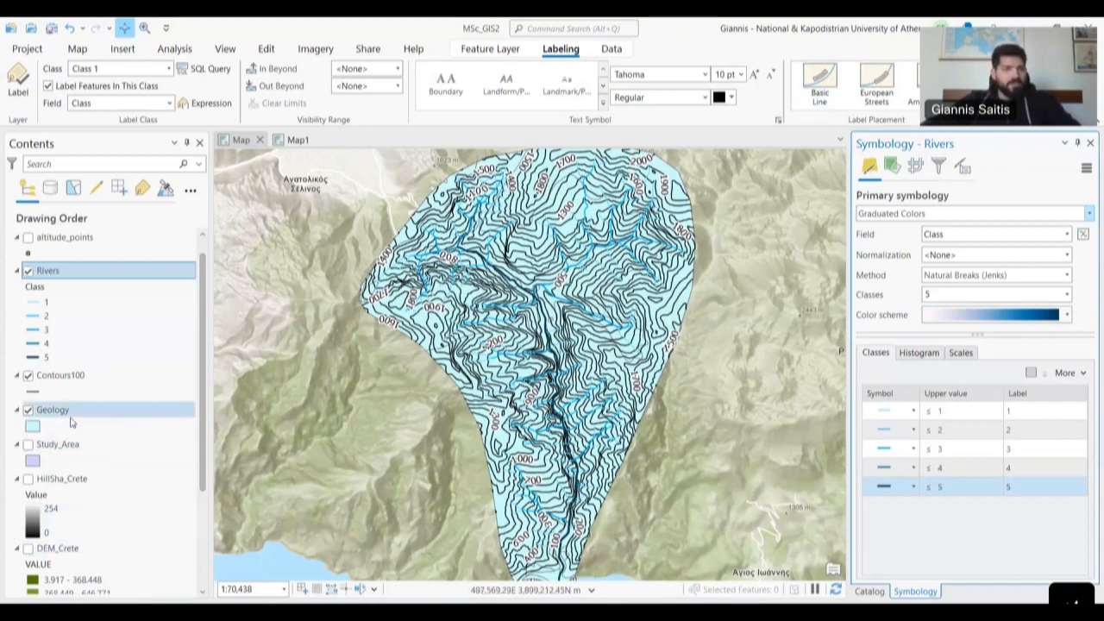
left_click(1056, 214)
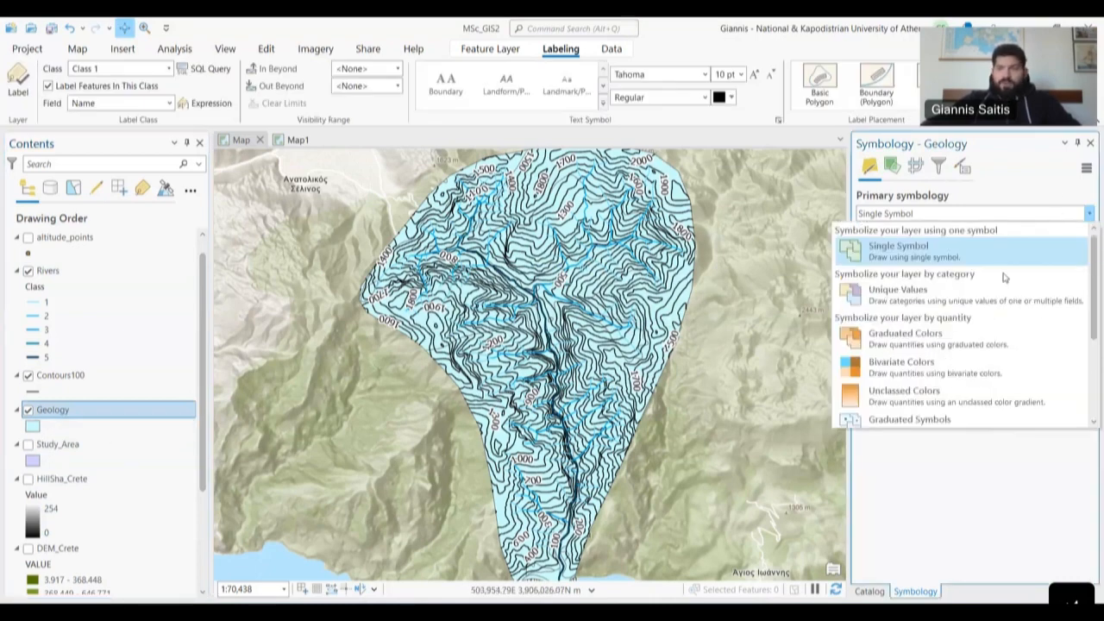
left_click(905, 309)
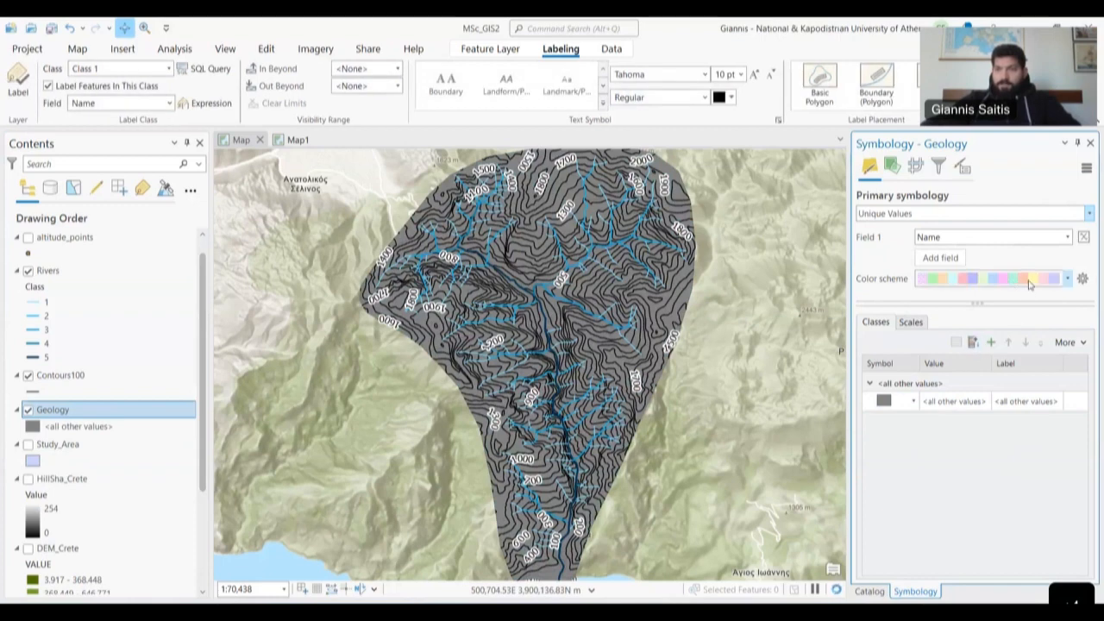
left_click(1028, 282)
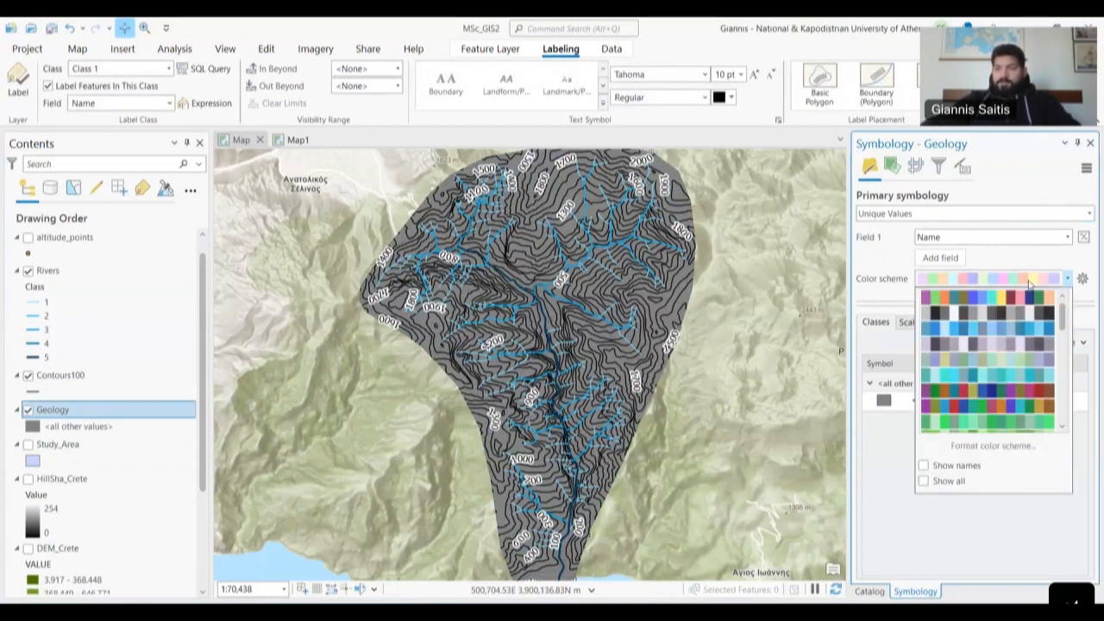
left_click(1029, 282)
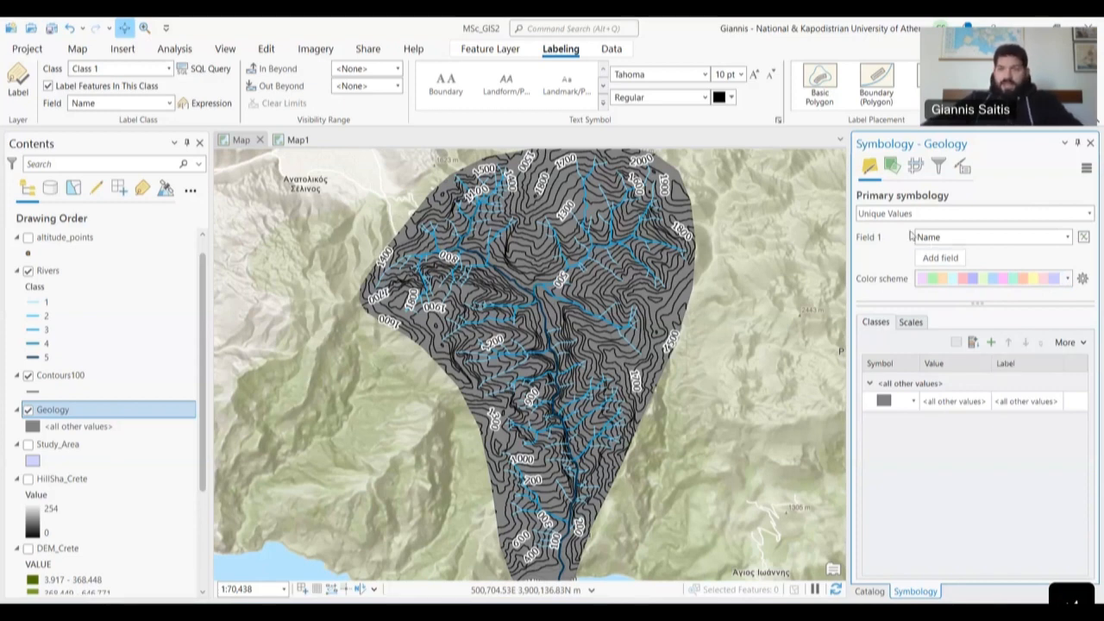
left_click(973, 245)
left_click(971, 250)
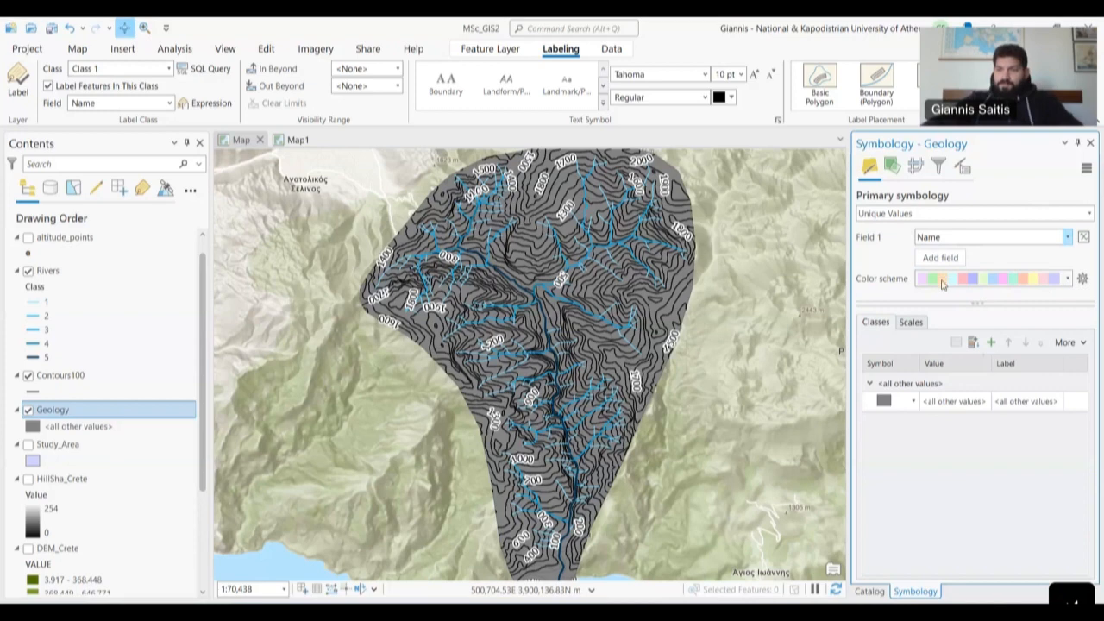
left_click(968, 285)
left_click(969, 284)
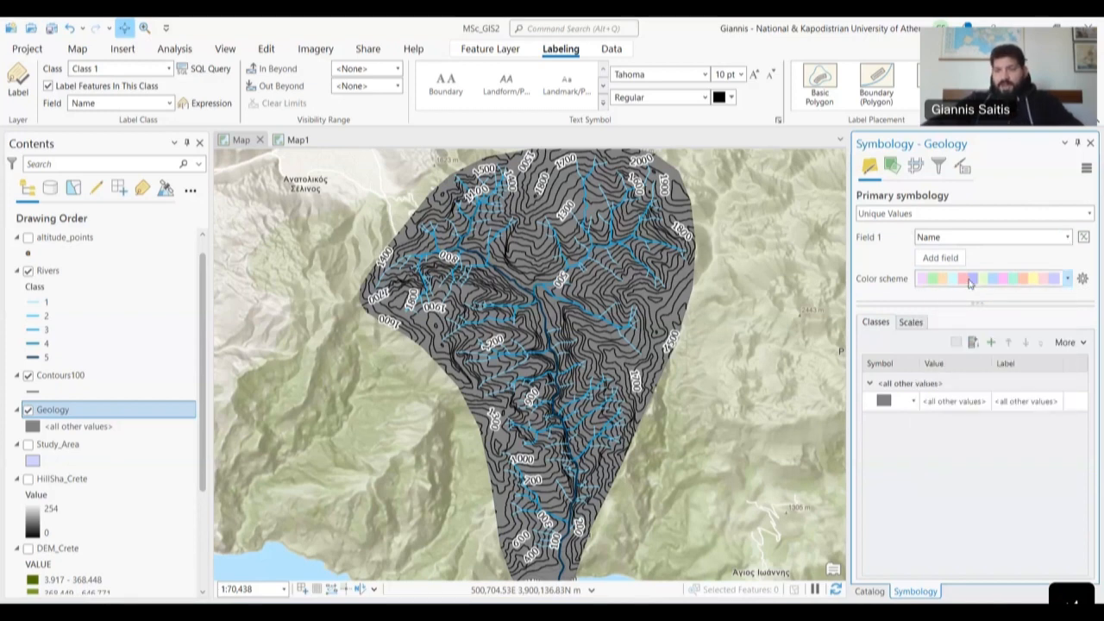
left_click(975, 343)
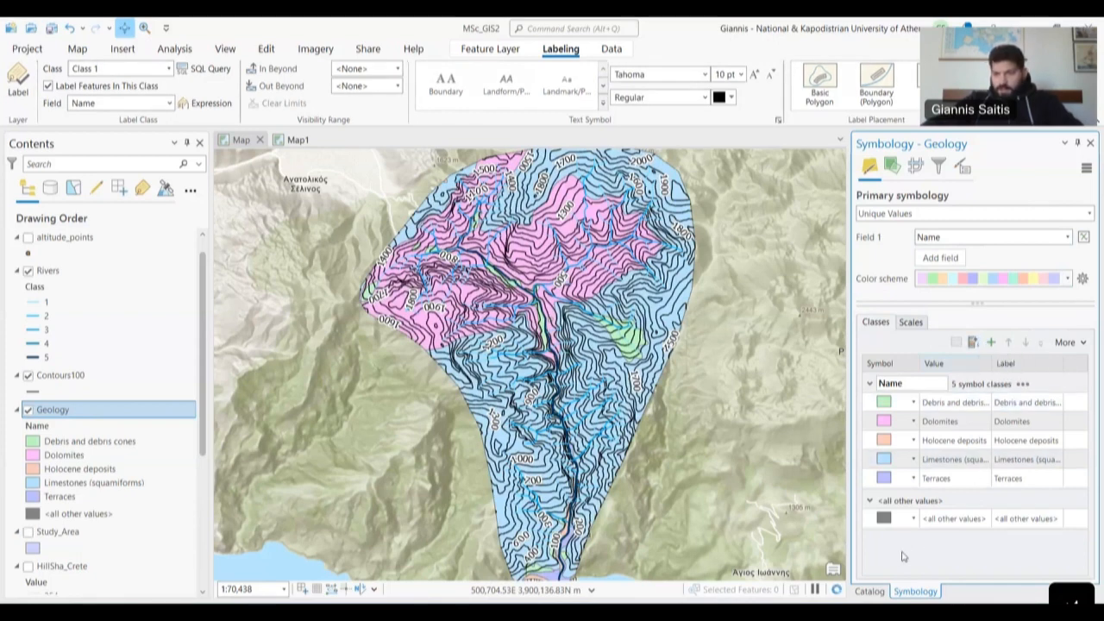
- Hide the Geology all-other-values class and pan around the watershed to check the colours
left_click(1065, 342)
left_click(1034, 366)
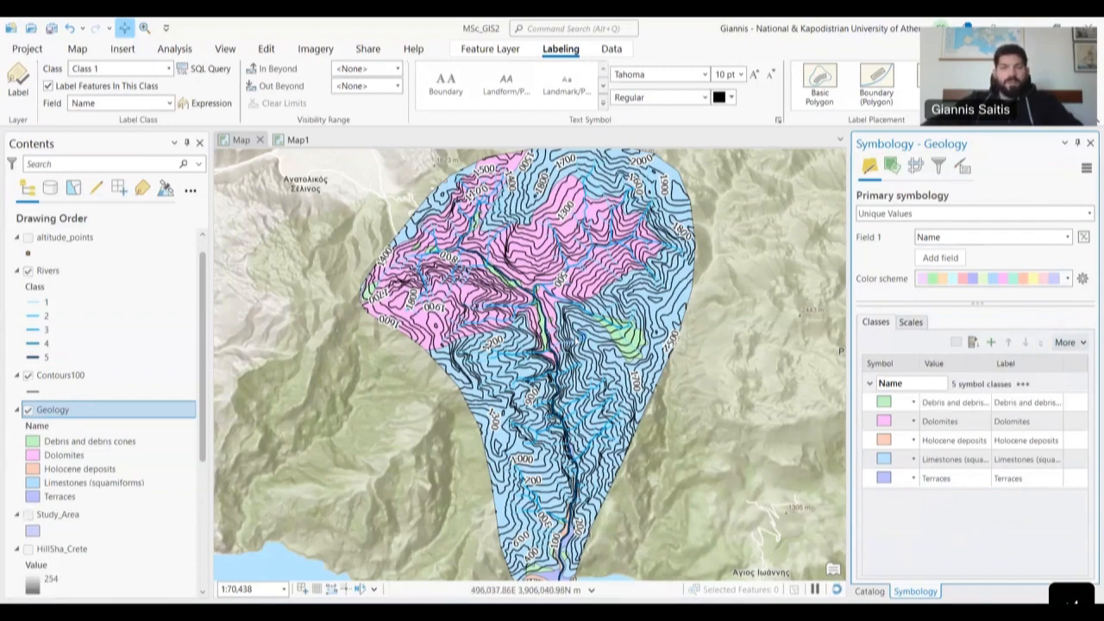
left_click_drag(631, 418, 654, 248)
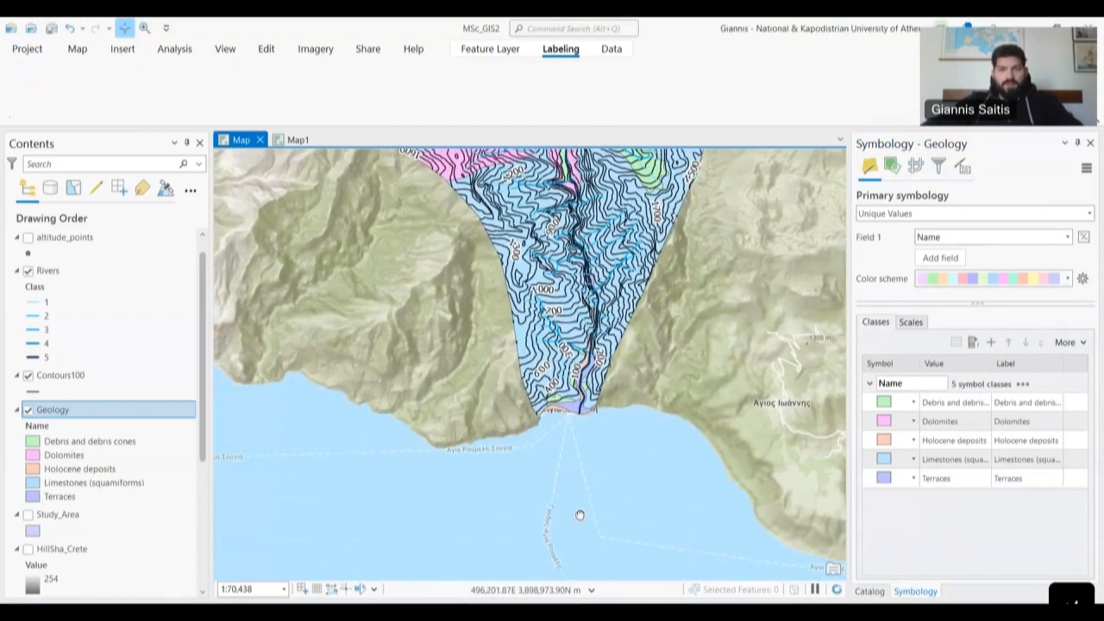
left_click_drag(579, 515, 581, 526)
left_click_drag(620, 262, 586, 414)
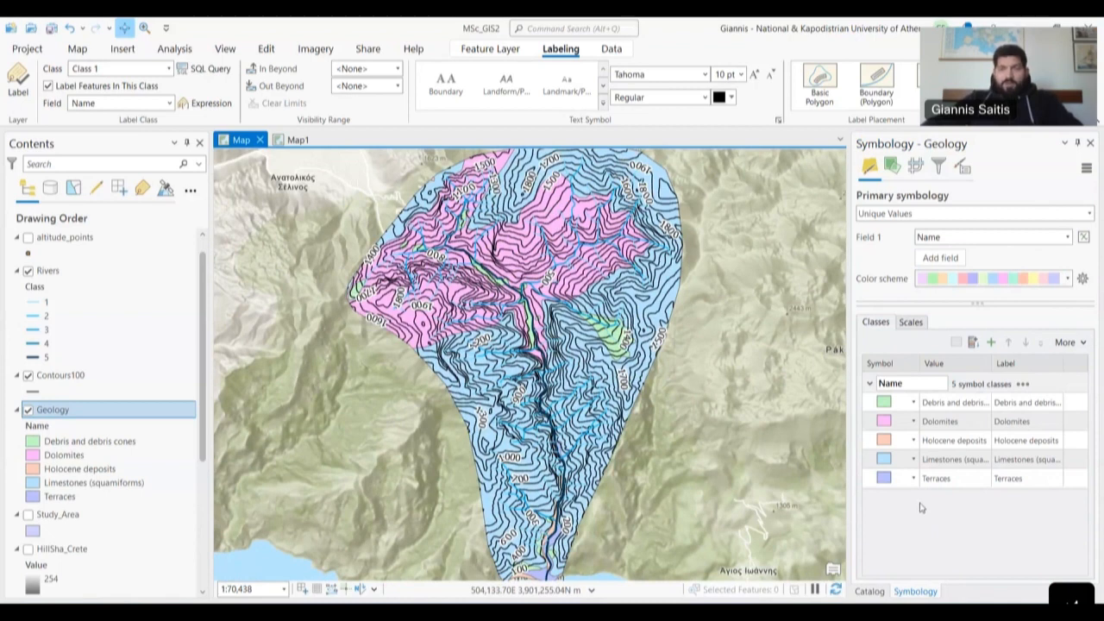
- Fill the Limestones (squamiforms) class with the salmon Health/Medical gallery style
left_click(893, 458)
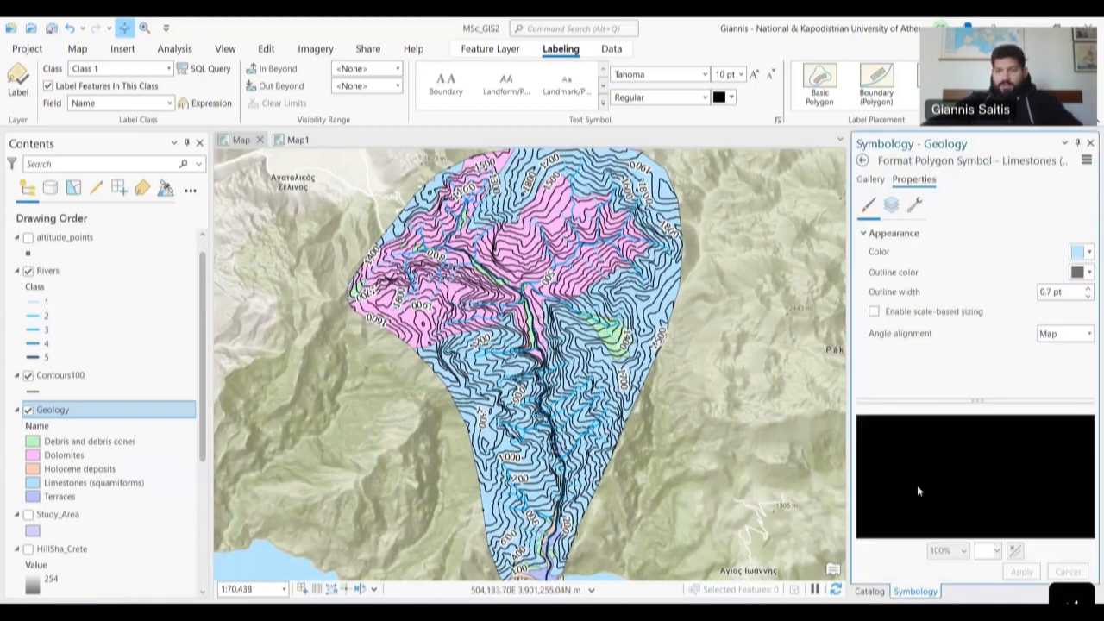
left_click(875, 180)
scroll(935, 418, "down", 1)
scroll(936, 448, "down", 5)
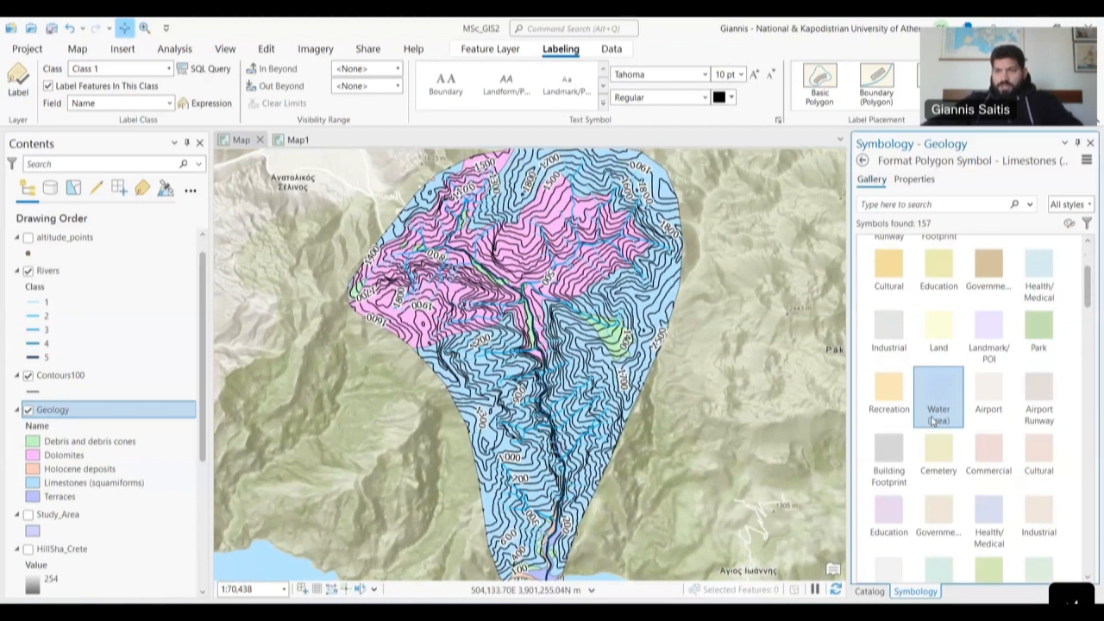
scroll(940, 486, "down", 4)
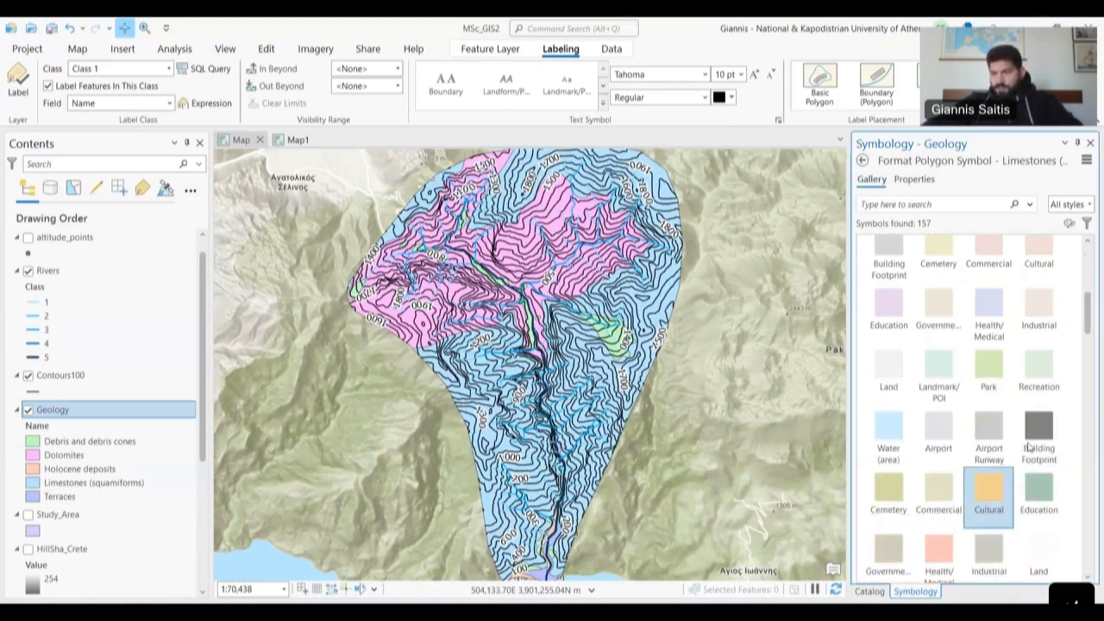
left_click(993, 366)
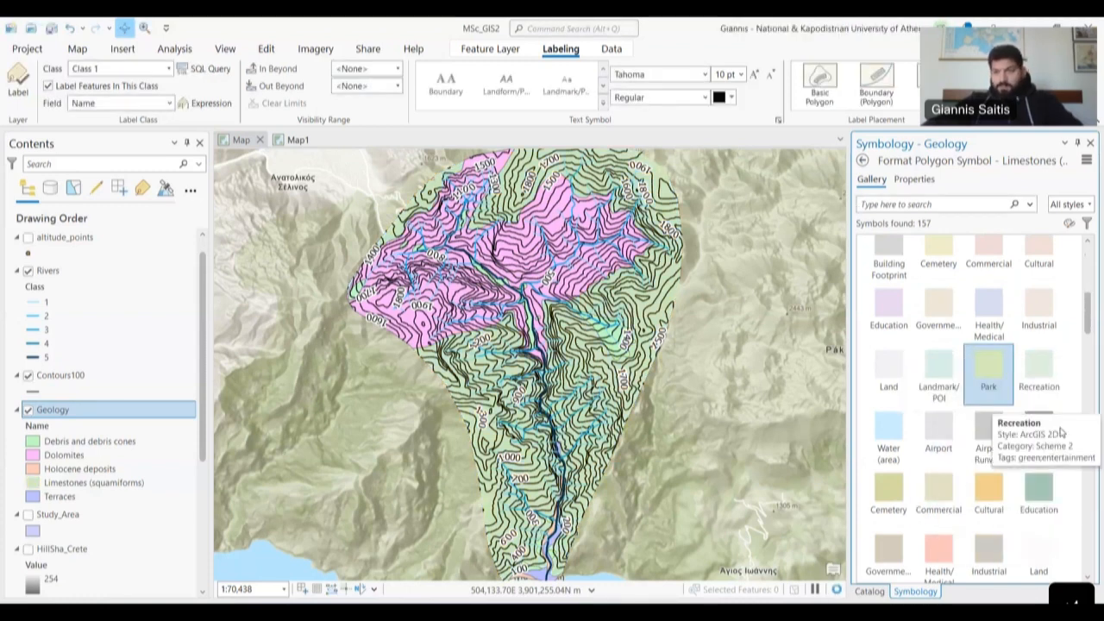
scroll(902, 474, "down", 1)
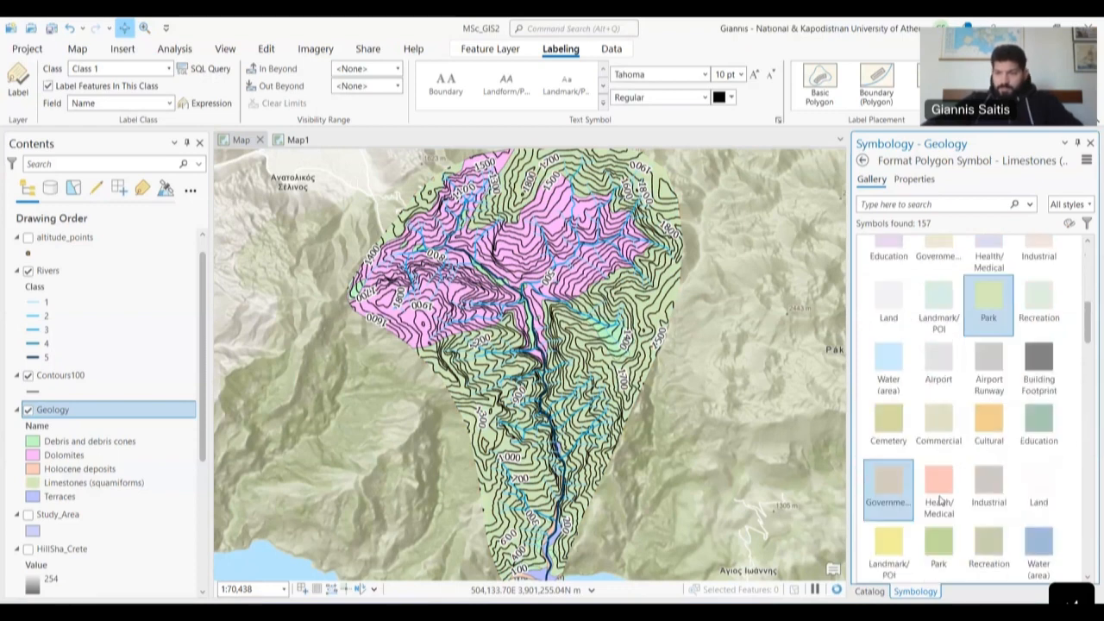
left_click(939, 484)
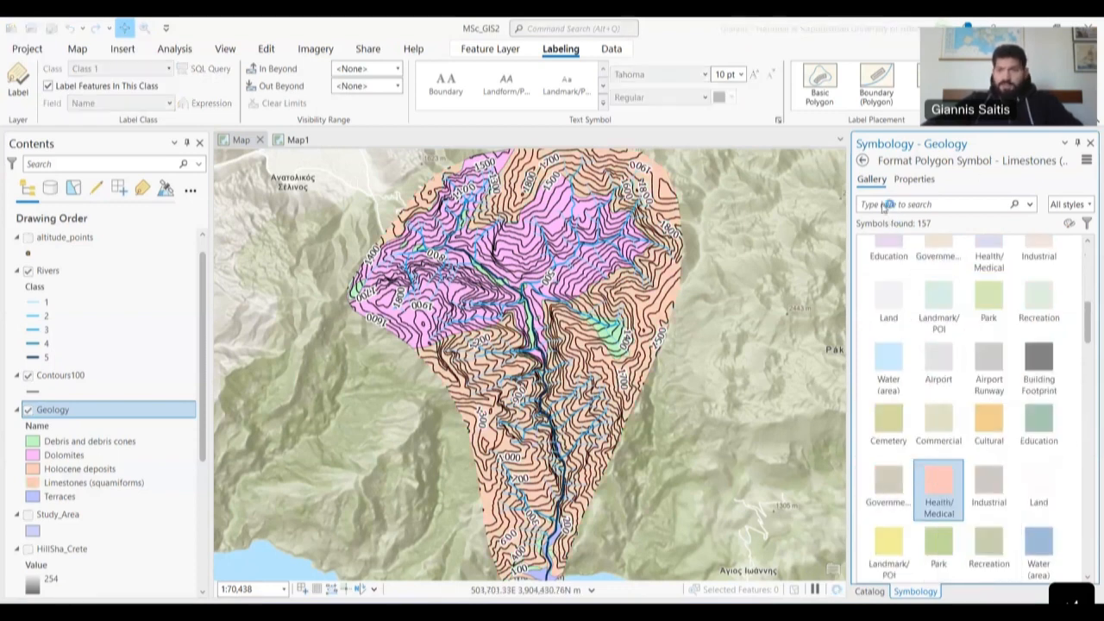
left_click(863, 163)
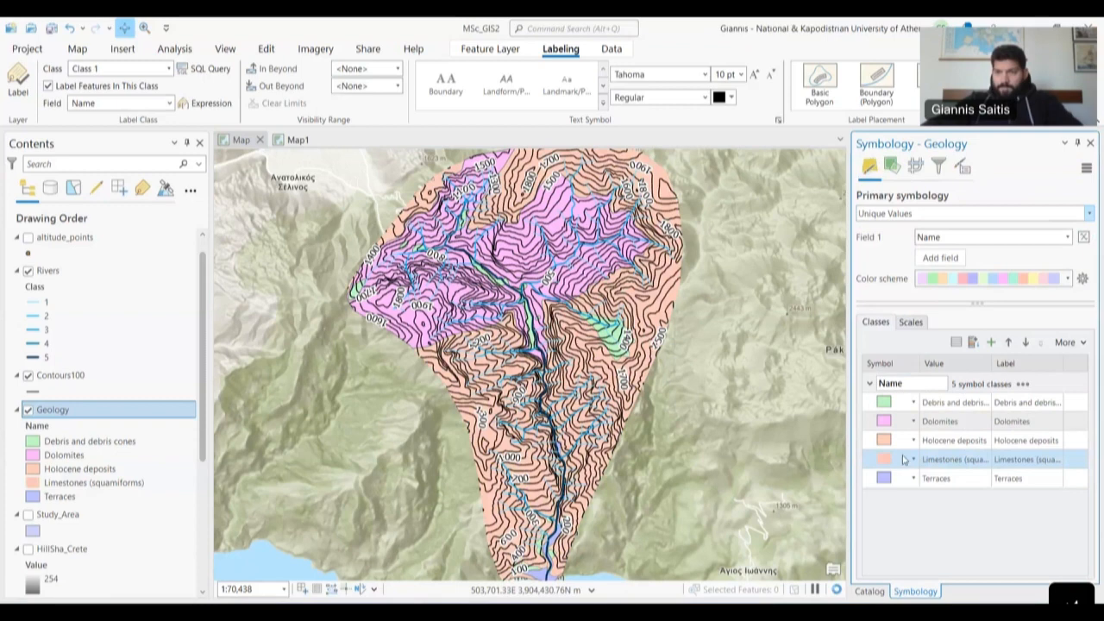
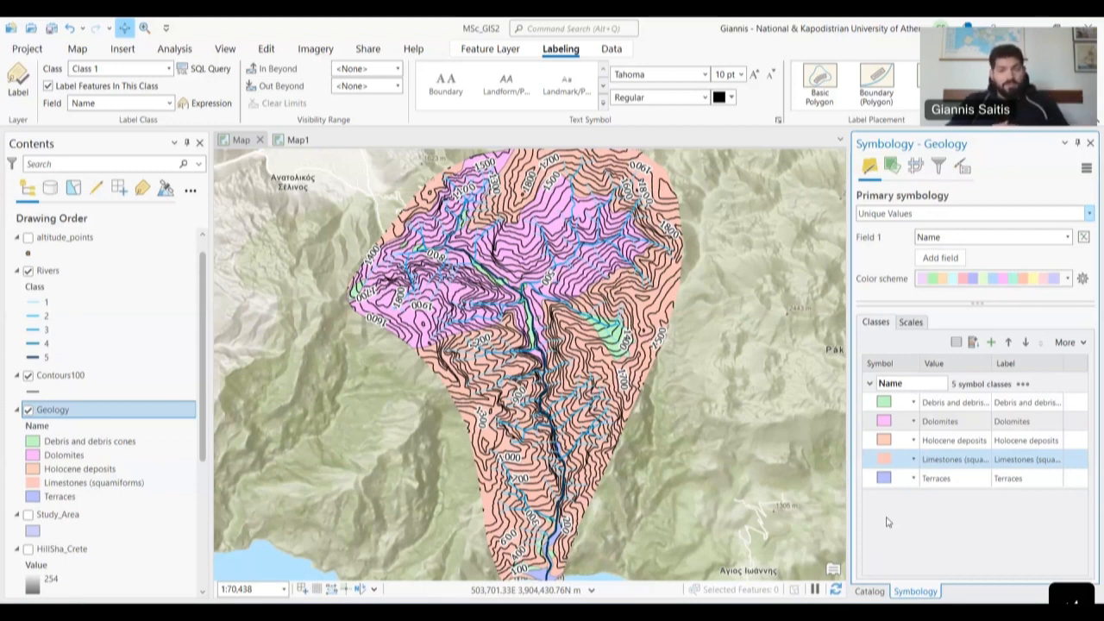
- Try a 10% Crosshatch fill on the Limestones symbol and inspect its colour and layer properties
left_click(891, 464)
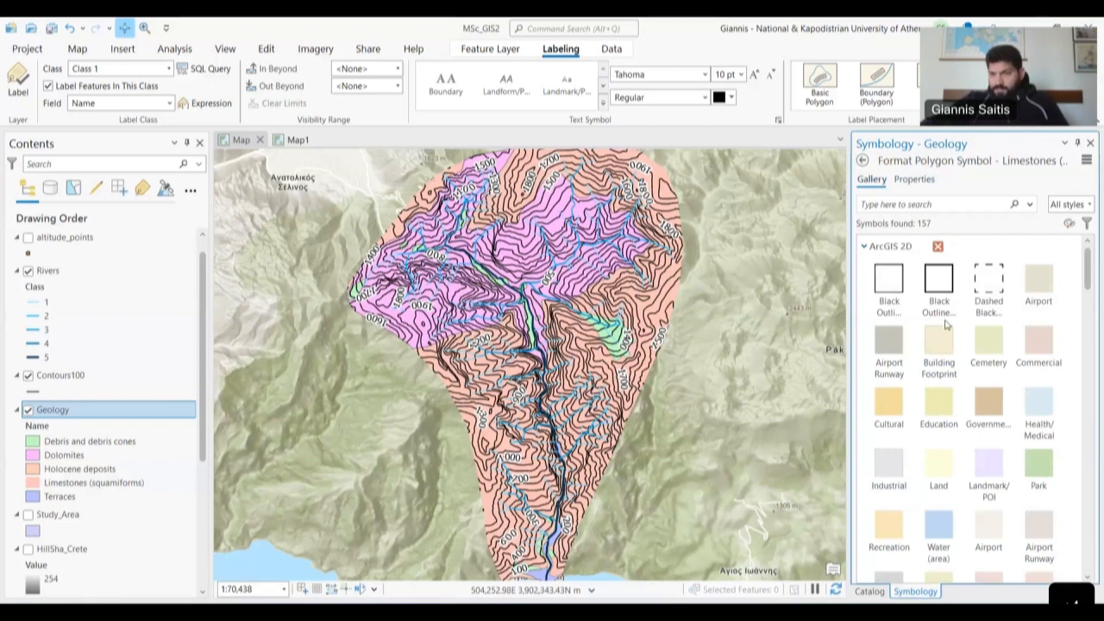
scroll(935, 331, "down", 5)
scroll(936, 330, "down", 5)
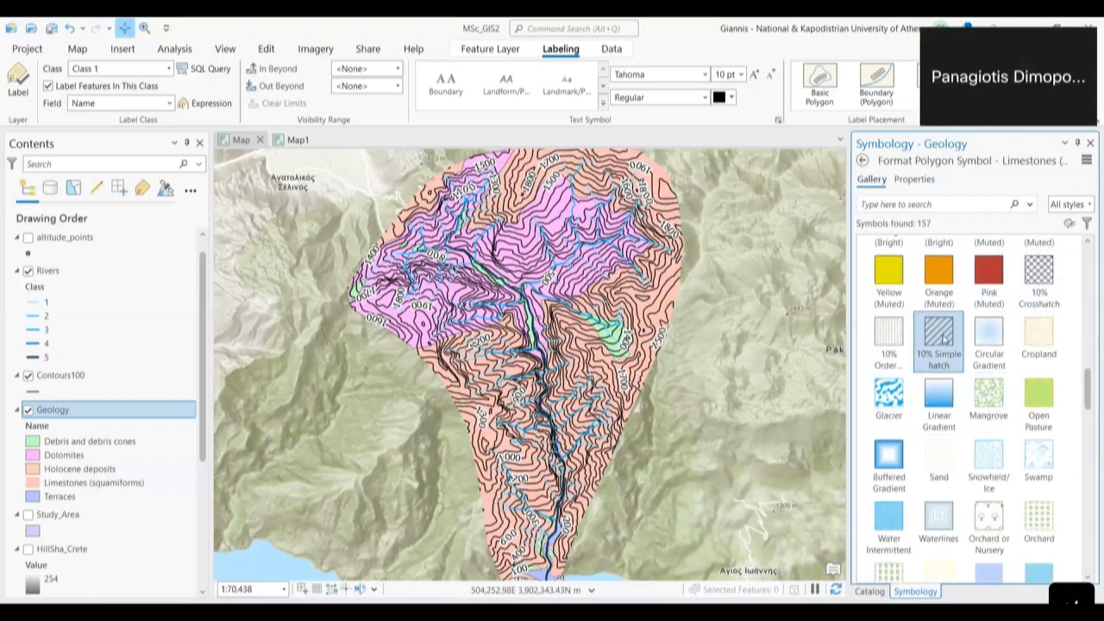
left_click(1042, 288)
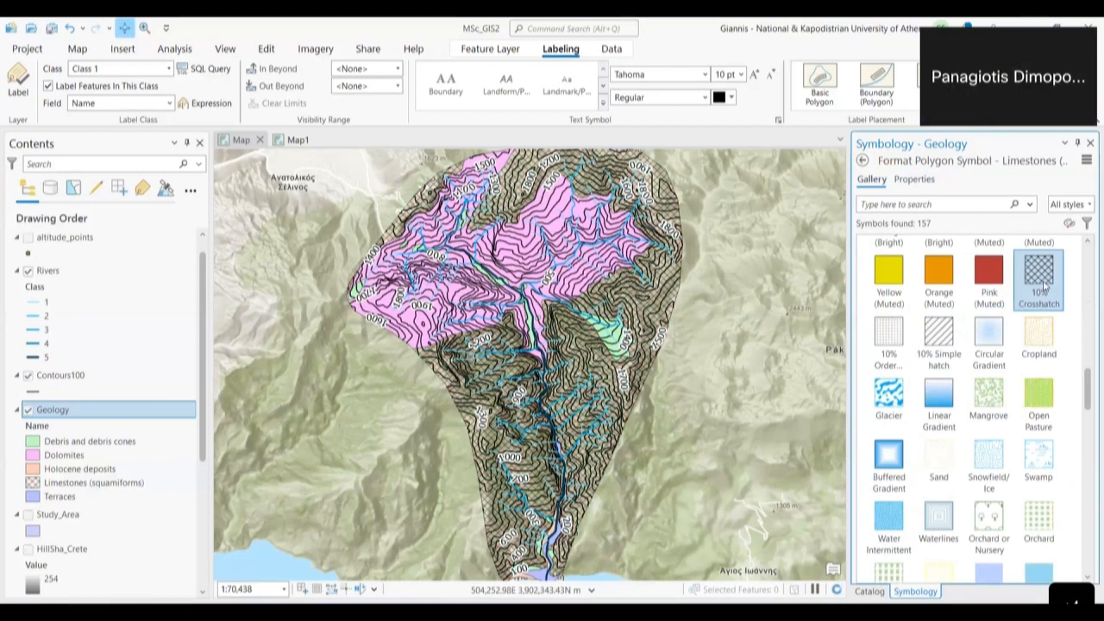
left_click(930, 182)
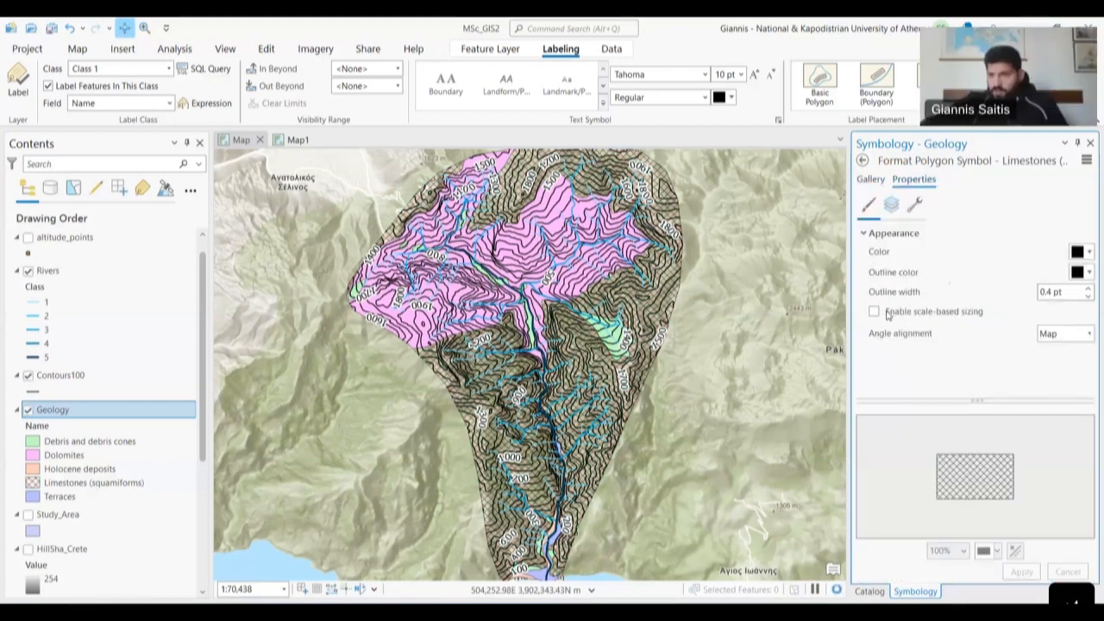
left_click(1084, 252)
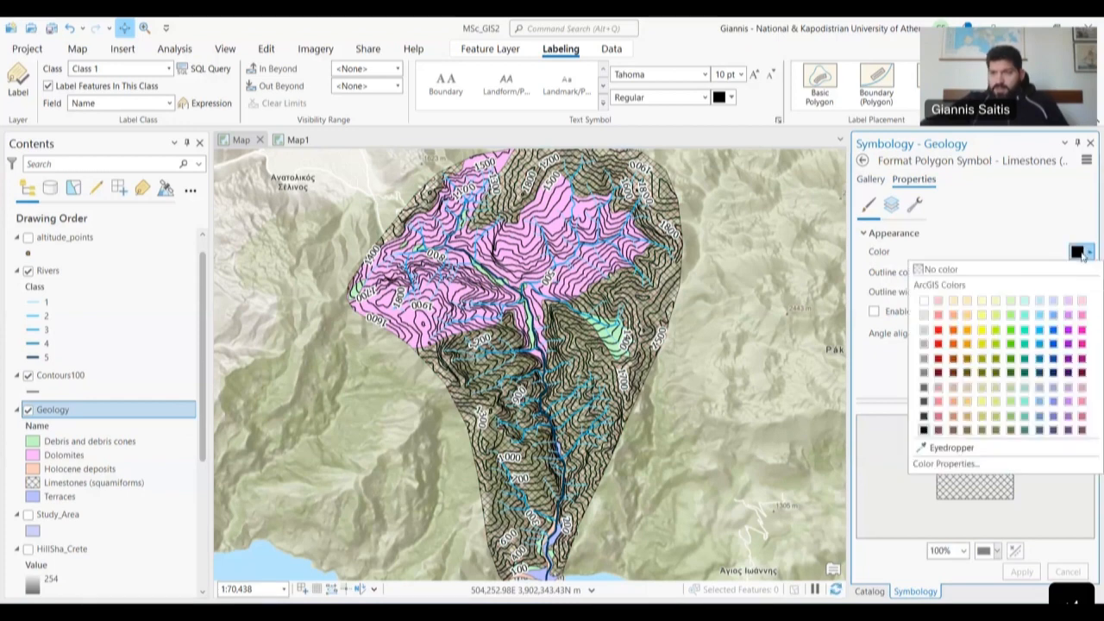
left_click(893, 205)
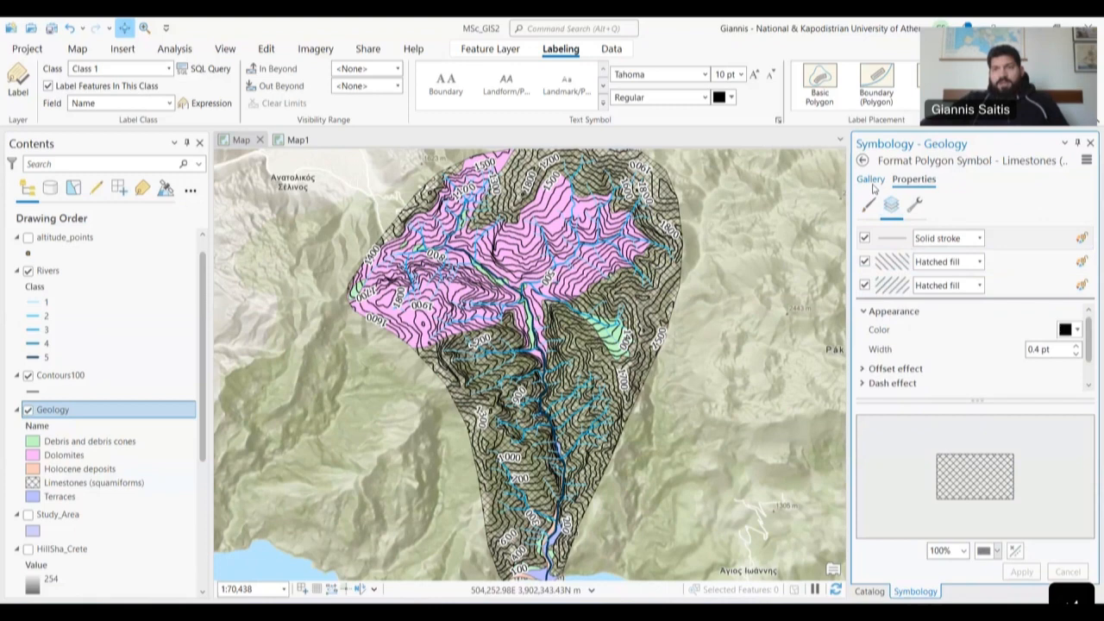
- Return to the symbol gallery and give Limestones the pale yellow Landmark/POI fill
left_click(871, 180)
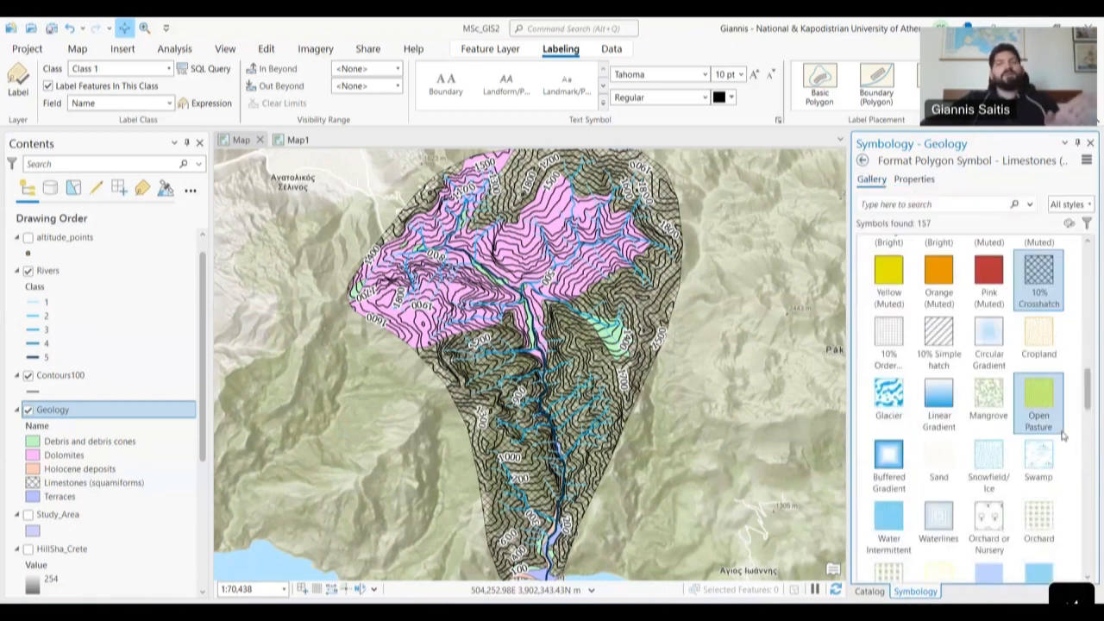
scroll(1063, 436, "down", 5)
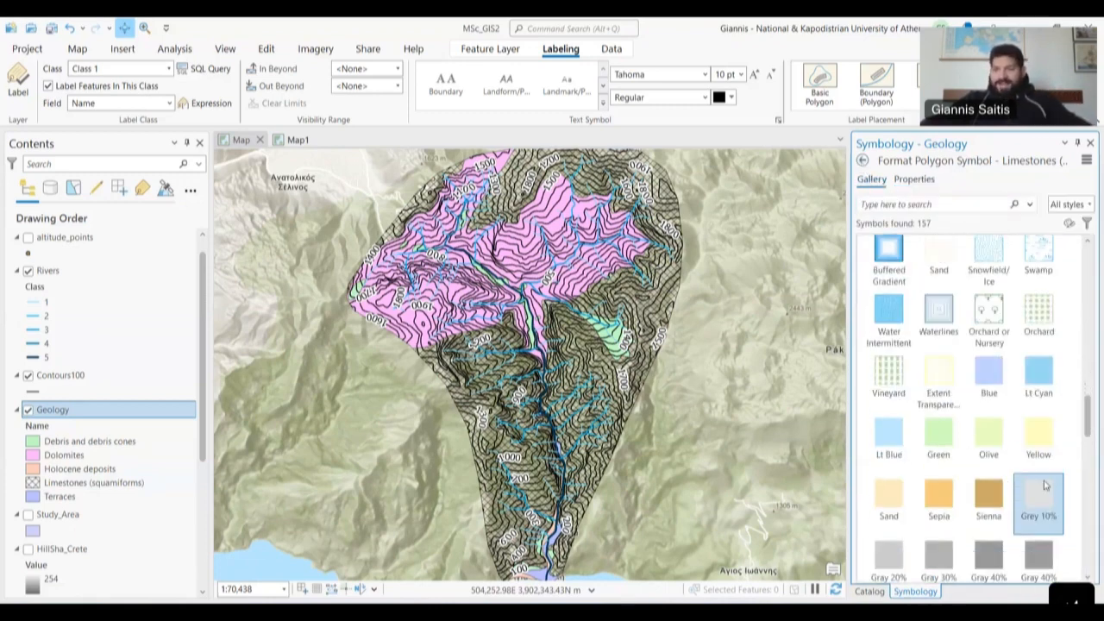
scroll(1013, 466, "down", 4)
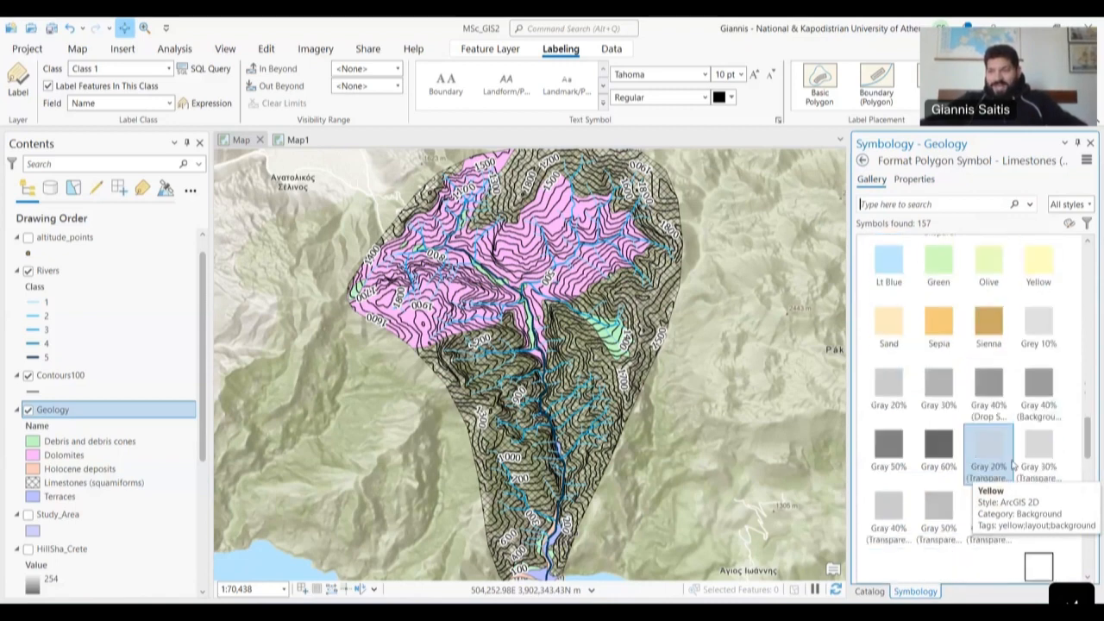
scroll(1009, 461, "down", 3)
scroll(983, 431, "up", 12)
scroll(948, 432, "up", 5)
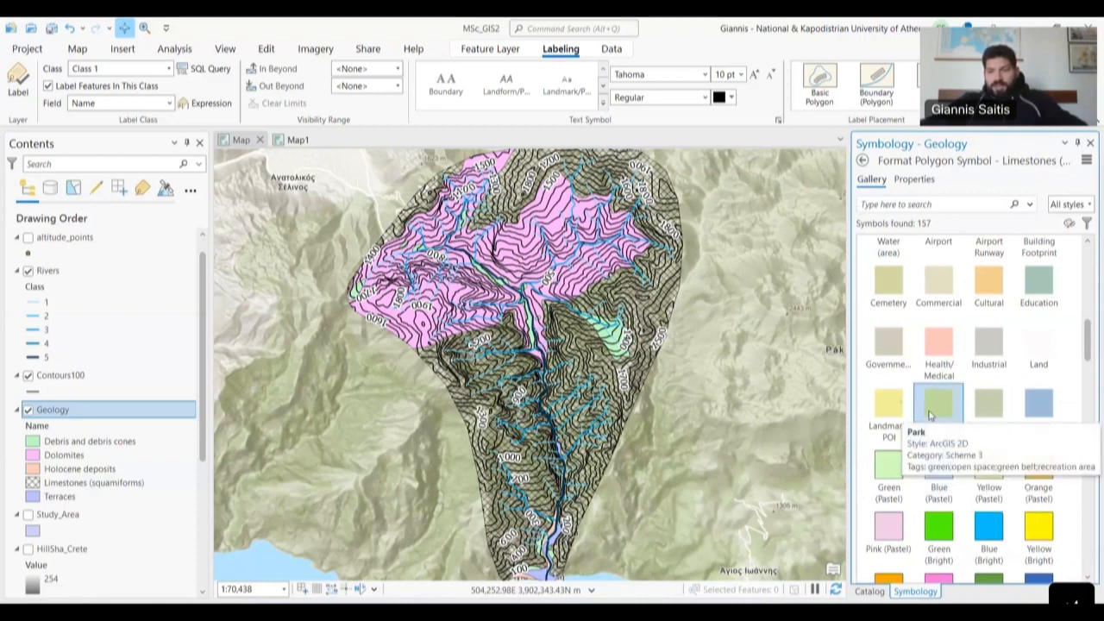
left_click(902, 414)
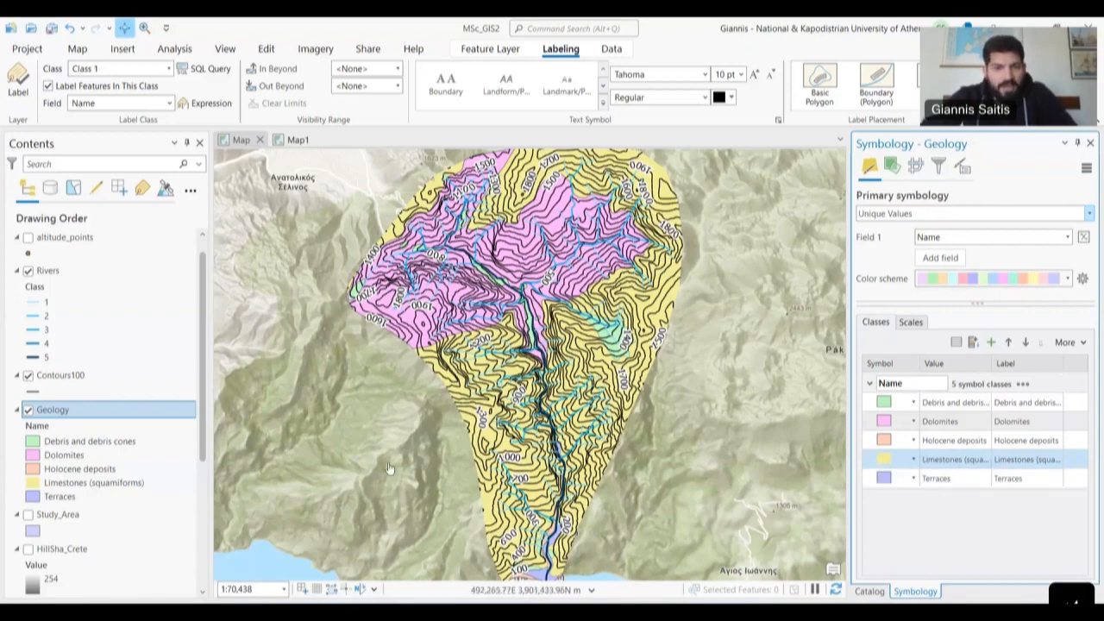
scroll(388, 468, "down", 1)
scroll(388, 468, "down", 2)
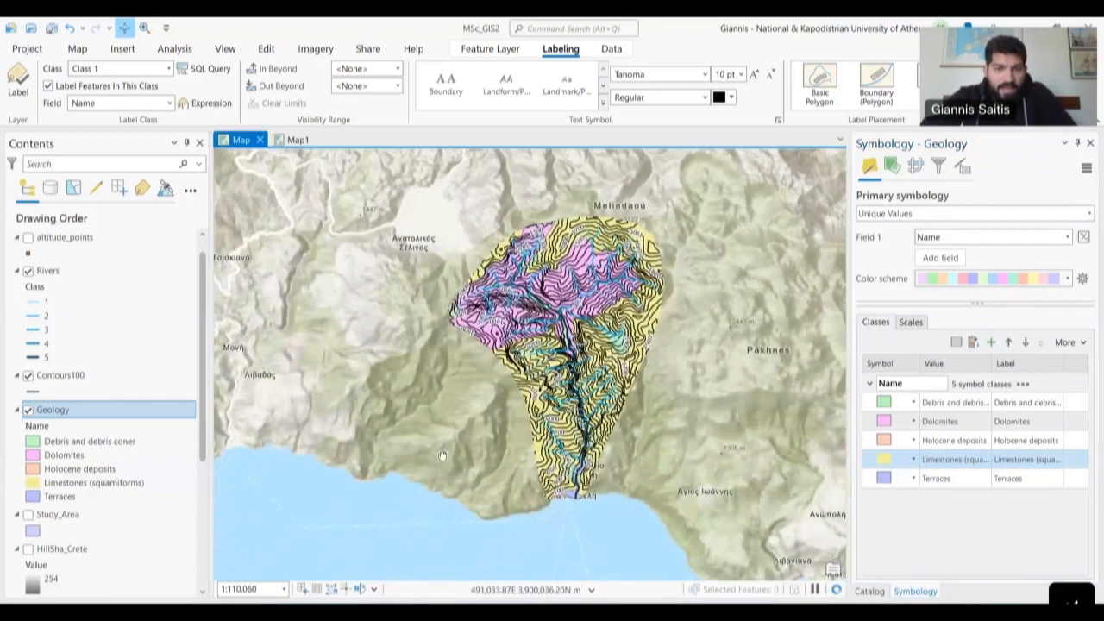
scroll(488, 392, "up", 3)
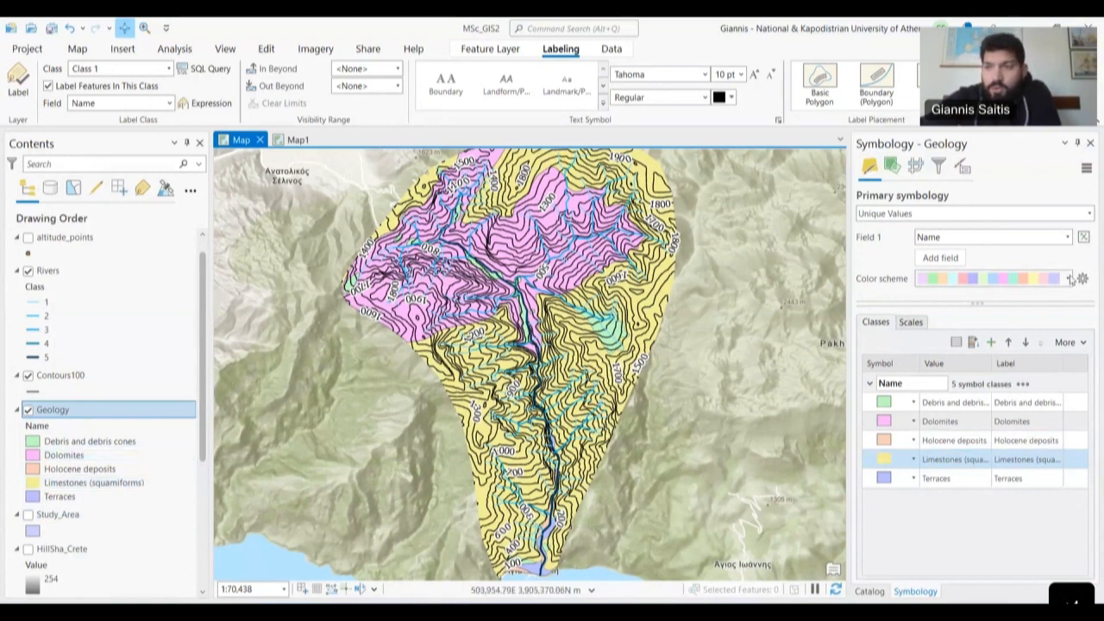
- Close the Symbology pane, widen the map view and zoom out to show the watershed to the coast
left_click(1090, 142)
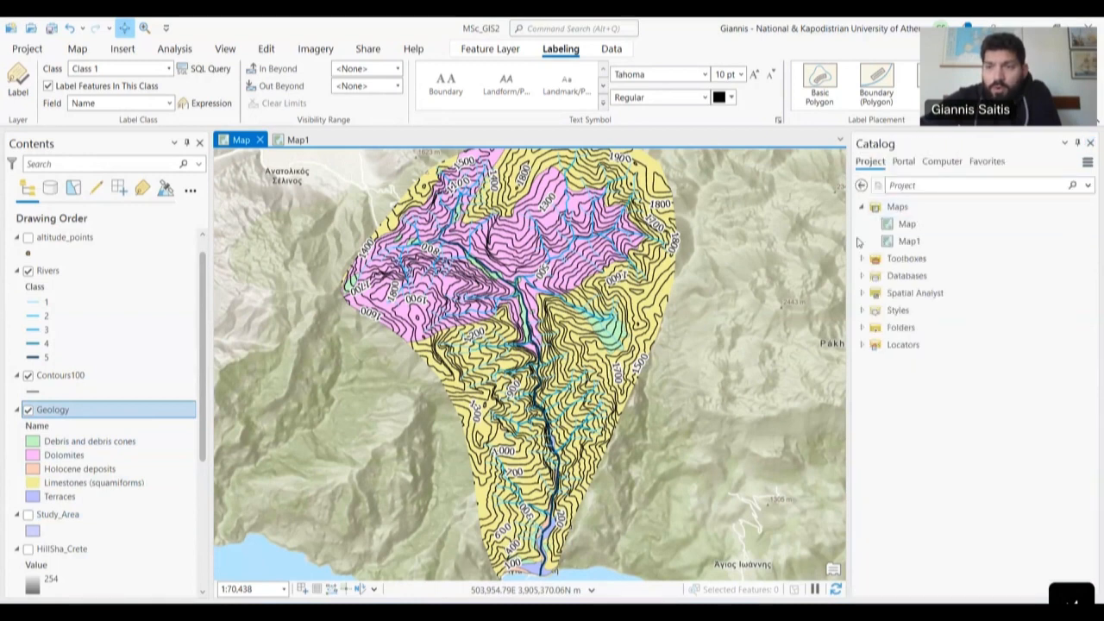
left_click_drag(851, 241, 931, 242)
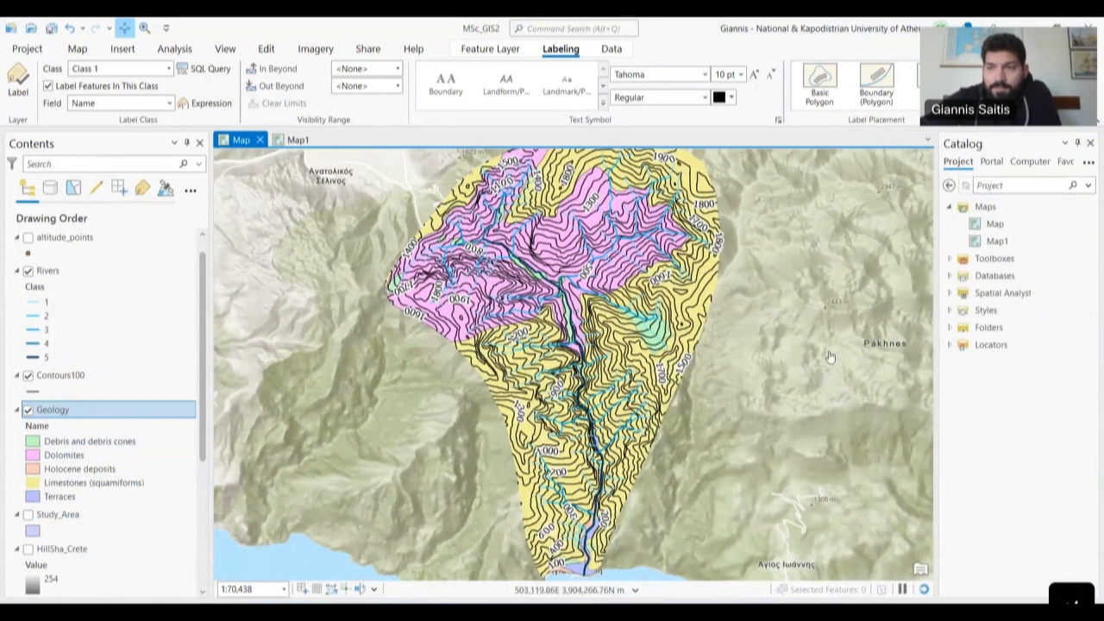
left_click_drag(935, 289, 979, 289)
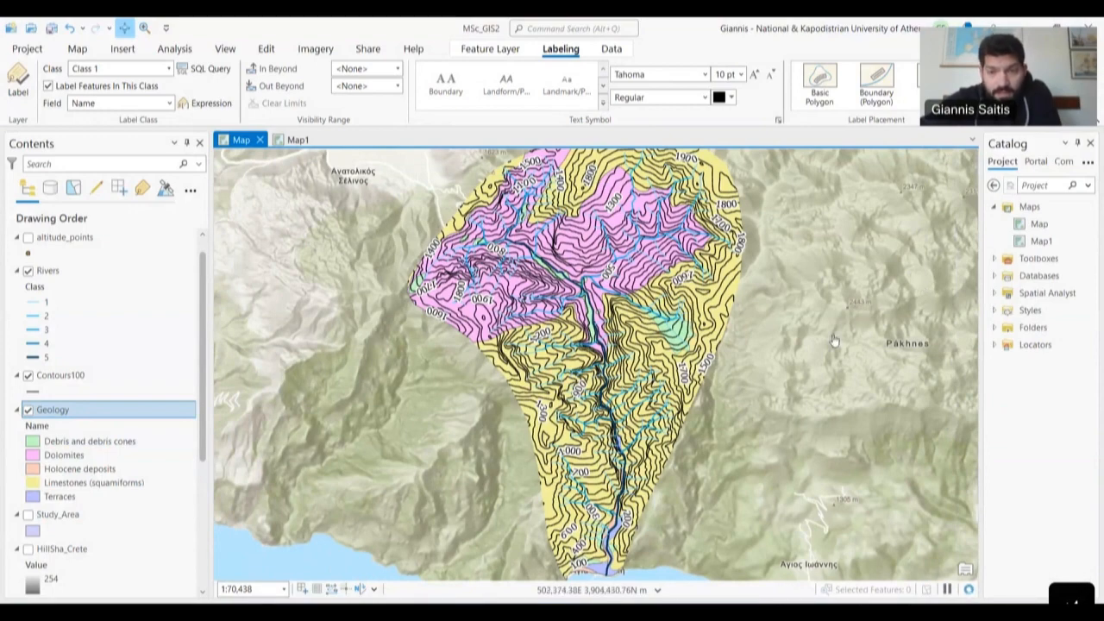
scroll(834, 341, "down", 3)
scroll(871, 345, "up", 1)
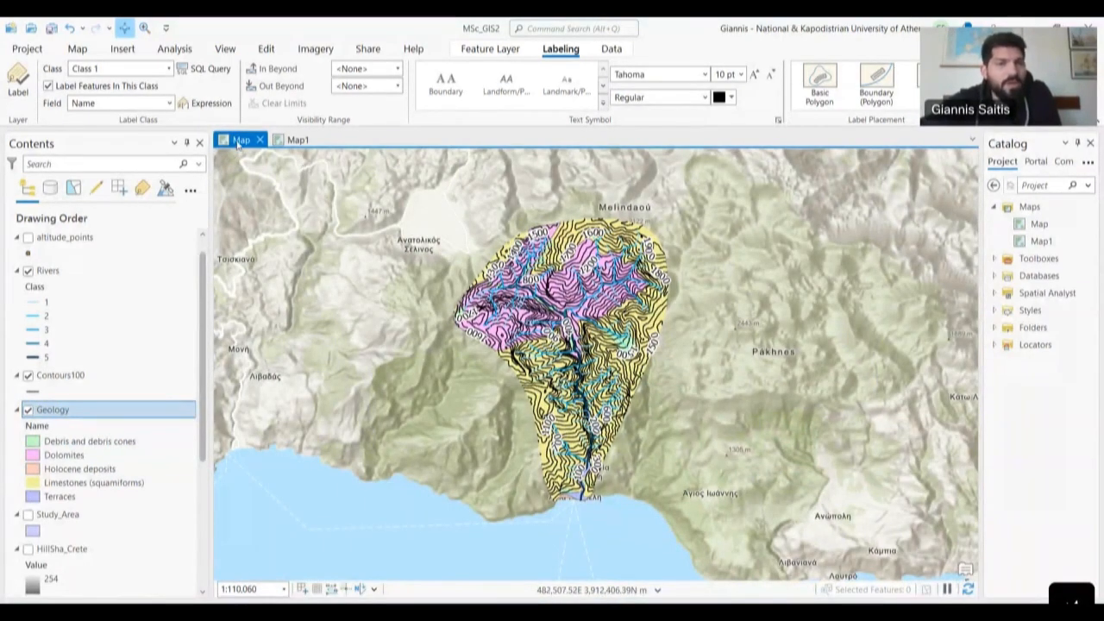
left_click(77, 48)
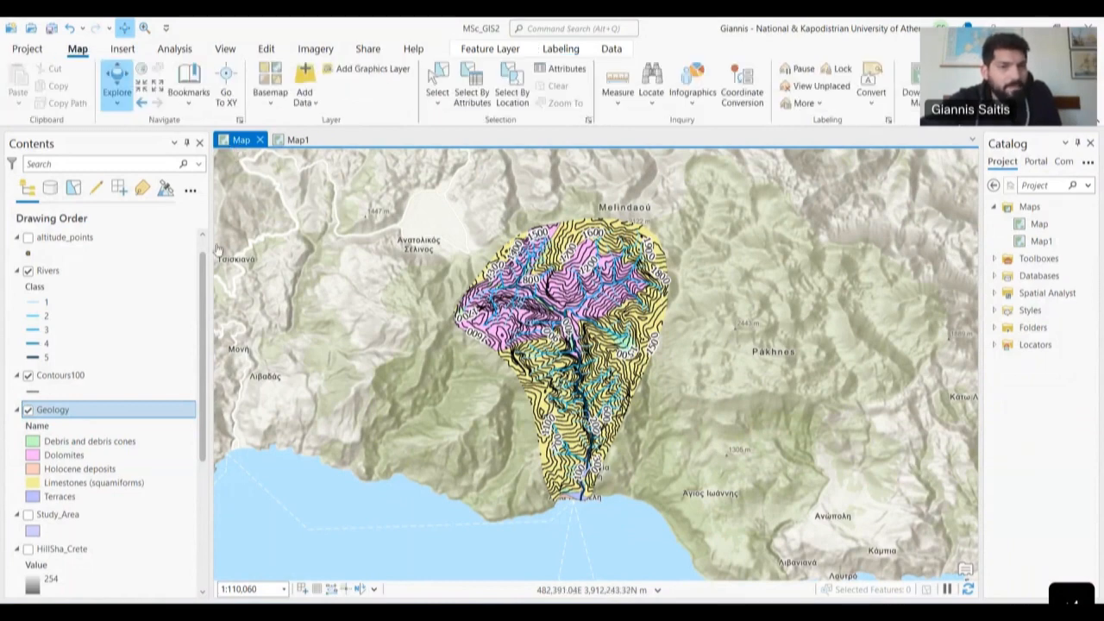
- Create a New Local Scene from the Insert tab's New Map menu
scroll(167, 280, "up", 1)
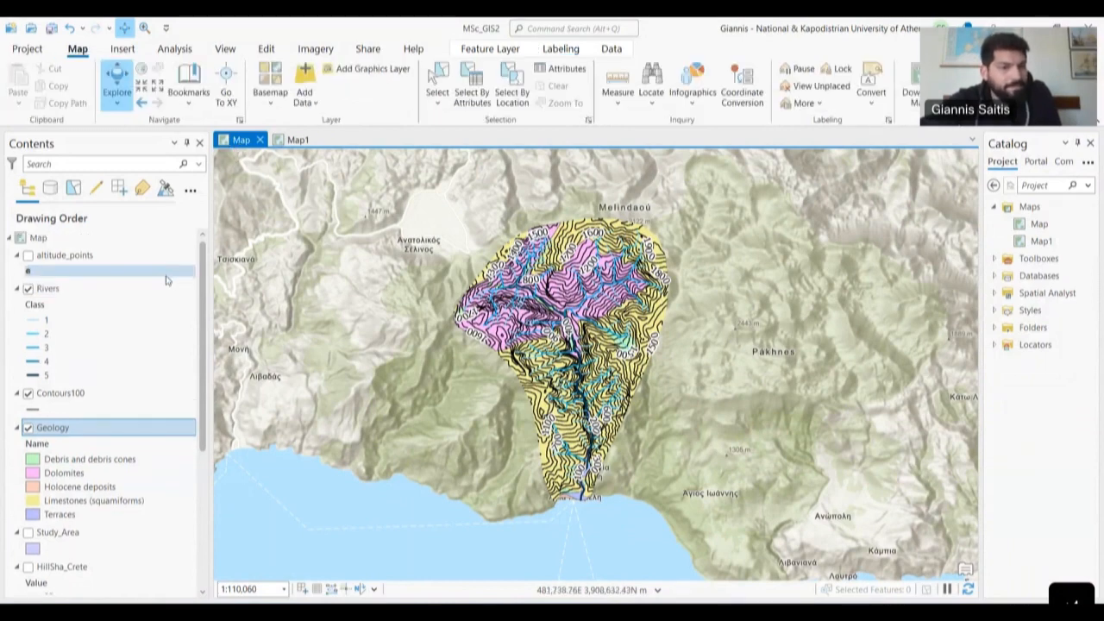
left_click(137, 50)
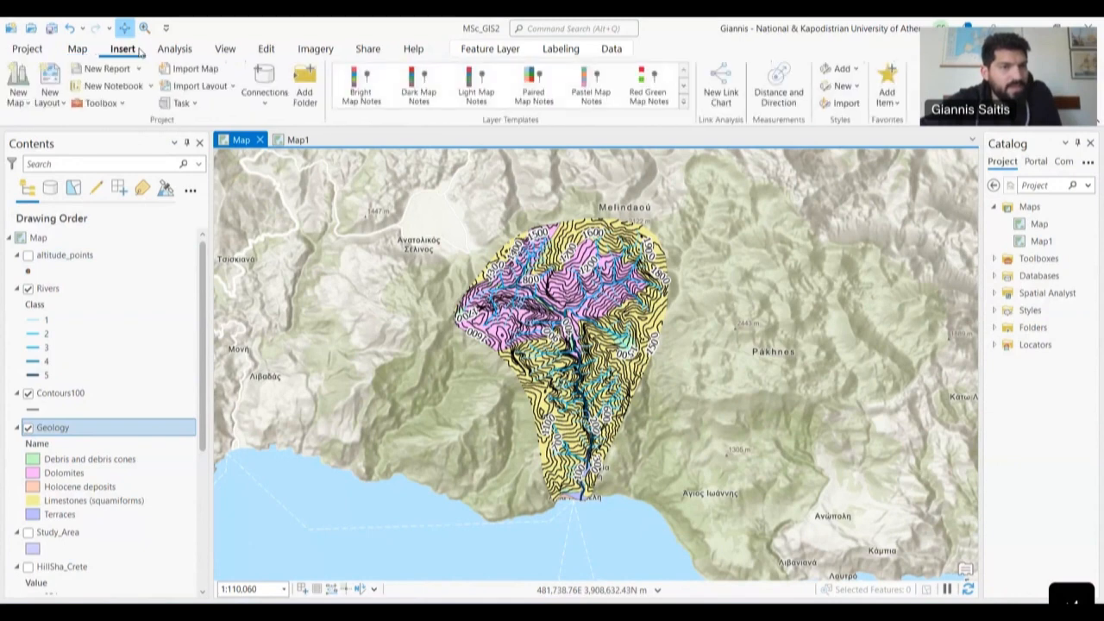
left_click(21, 102)
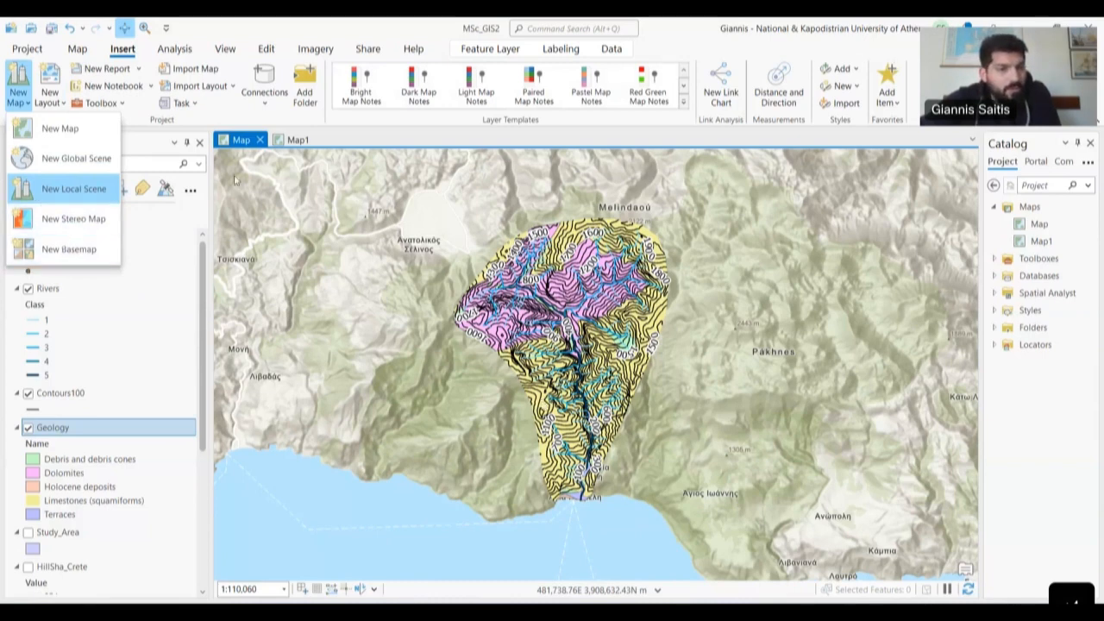
left_click(371, 138)
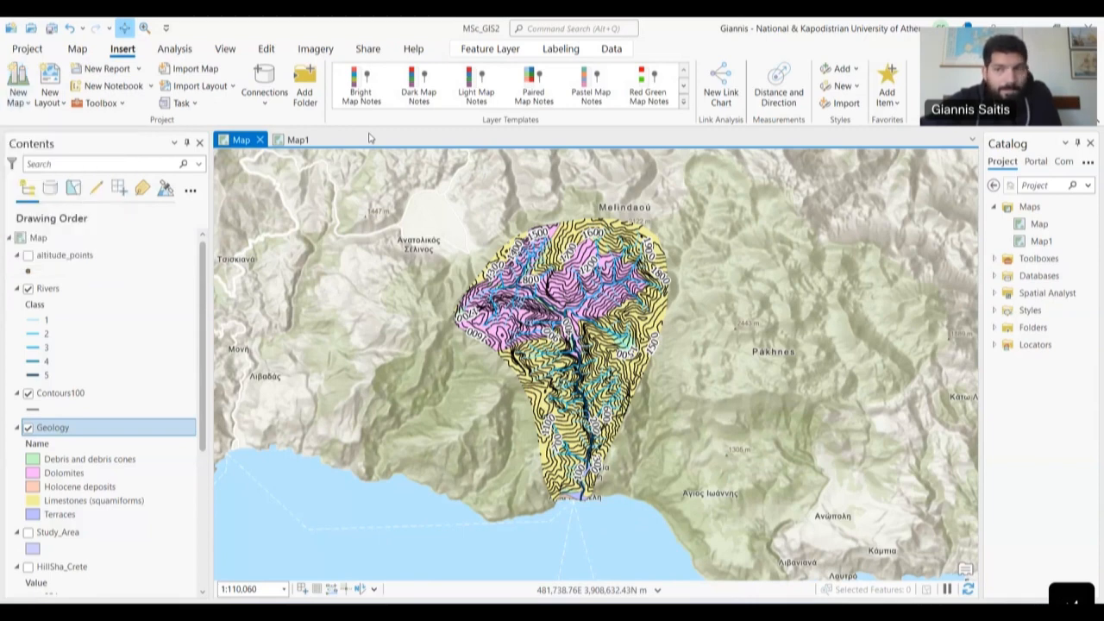
left_click_drag(981, 214, 904, 215)
left_click(21, 103)
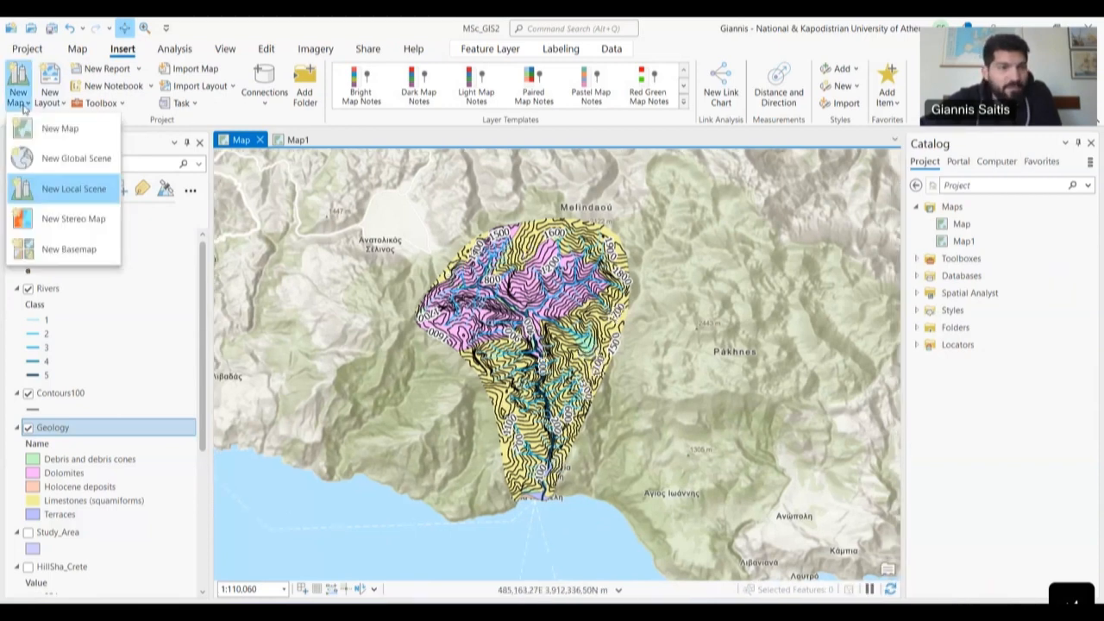
left_click(83, 189)
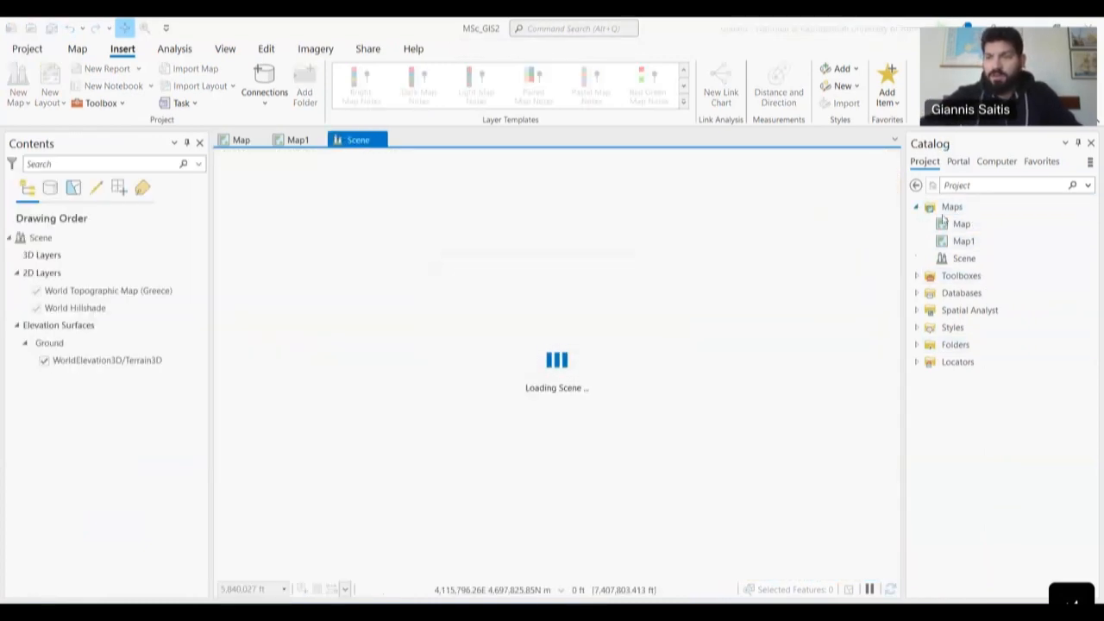
- Select the new Scene in the Catalog, then switch back to the 2D Crete geology Map view
left_click(965, 258)
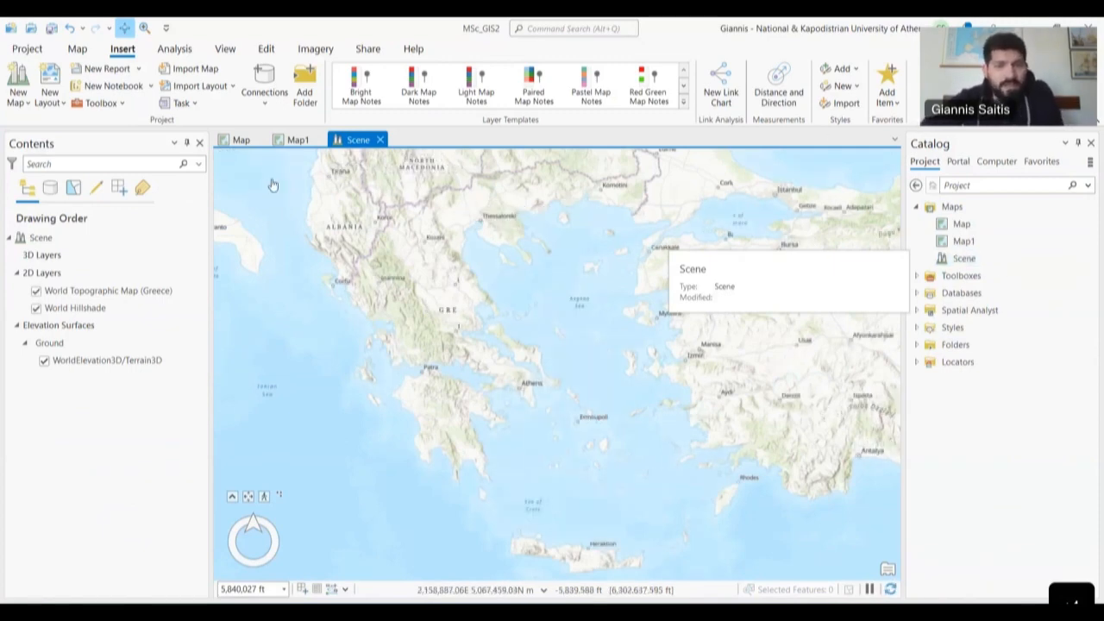
left_click(238, 140)
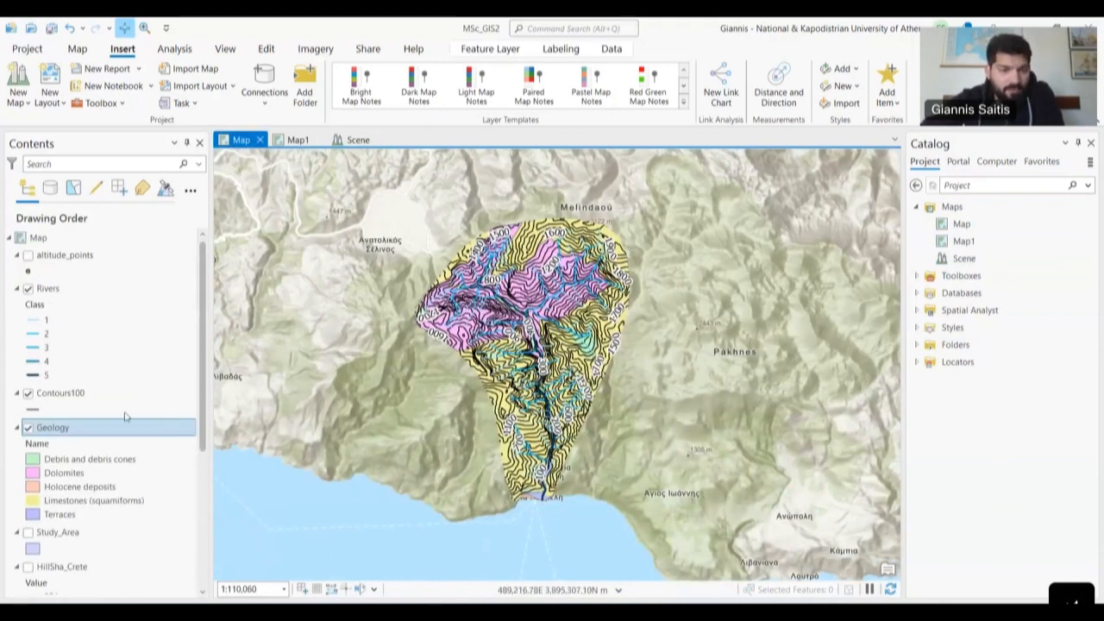
scroll(121, 432, "down", 5)
scroll(121, 544, "up", 5)
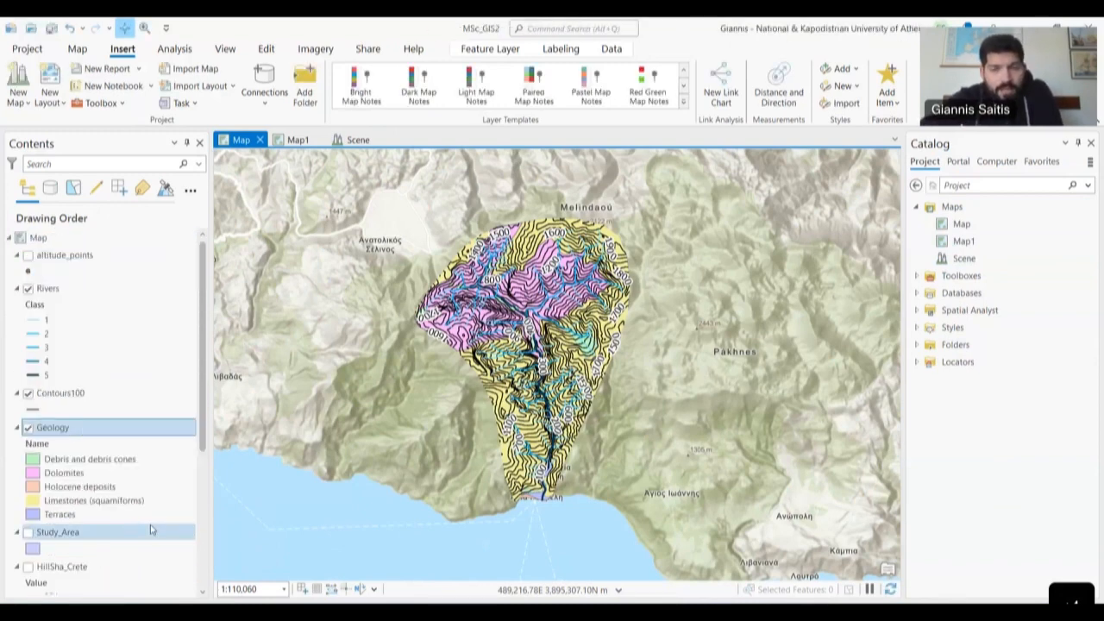
- Convert the geology Map to a local scene, Map_3D, via Convert > To Local Scene
left_click(962, 225)
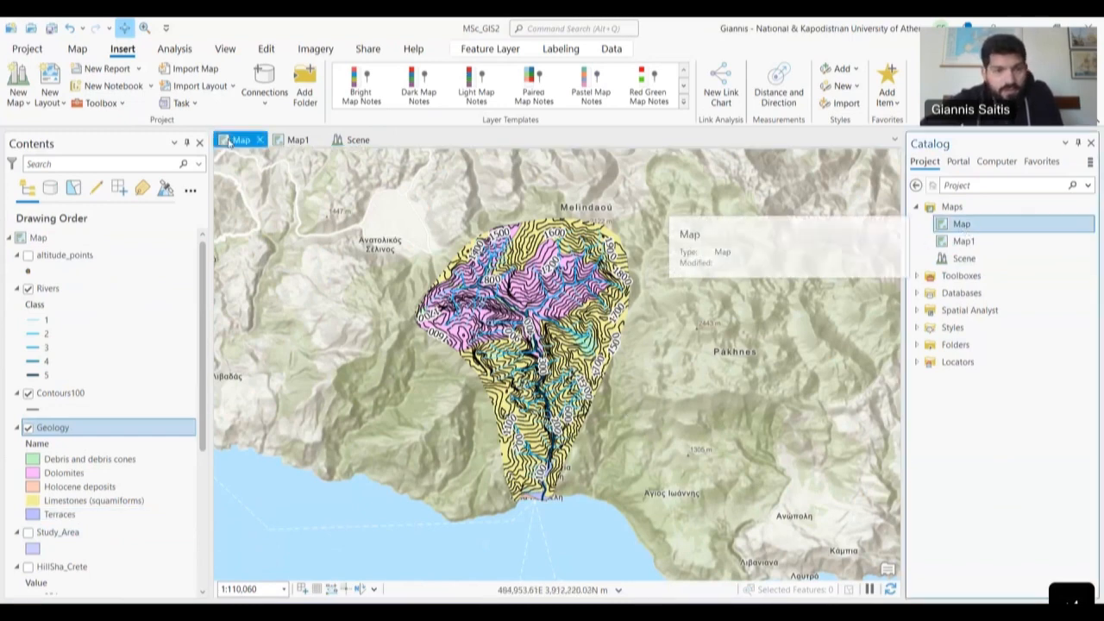
right_click(991, 226)
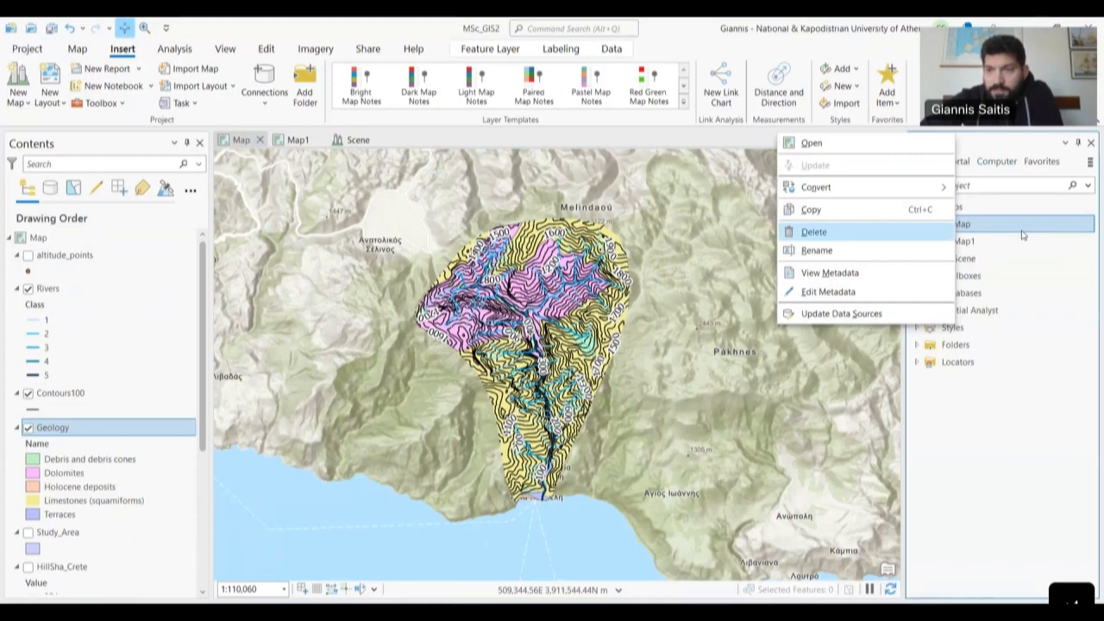
mouse_move(814, 192)
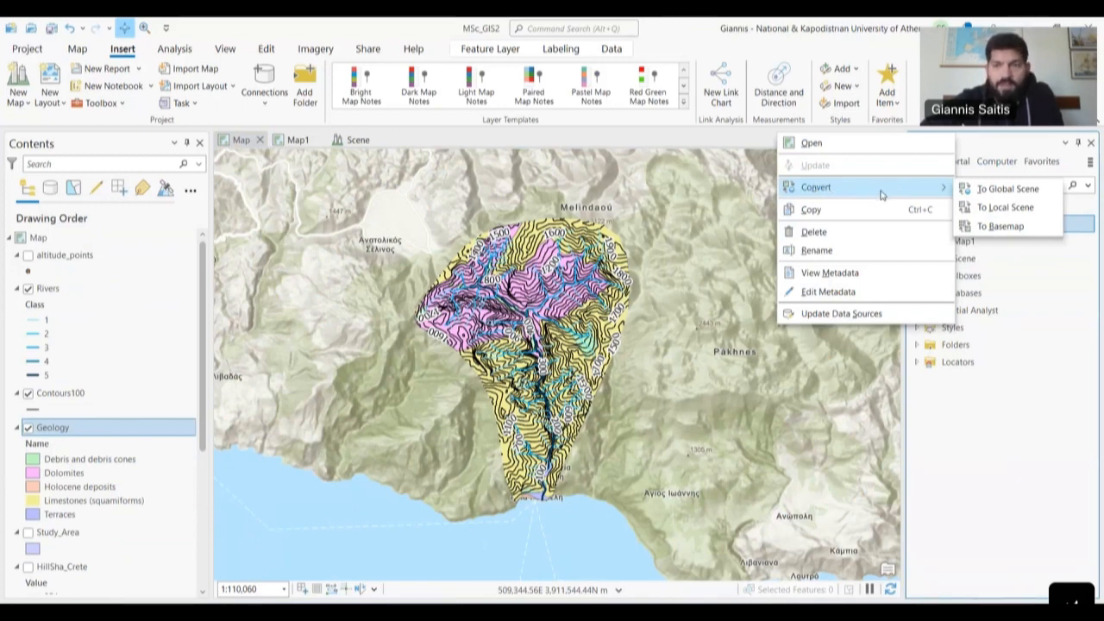
left_click(1003, 209)
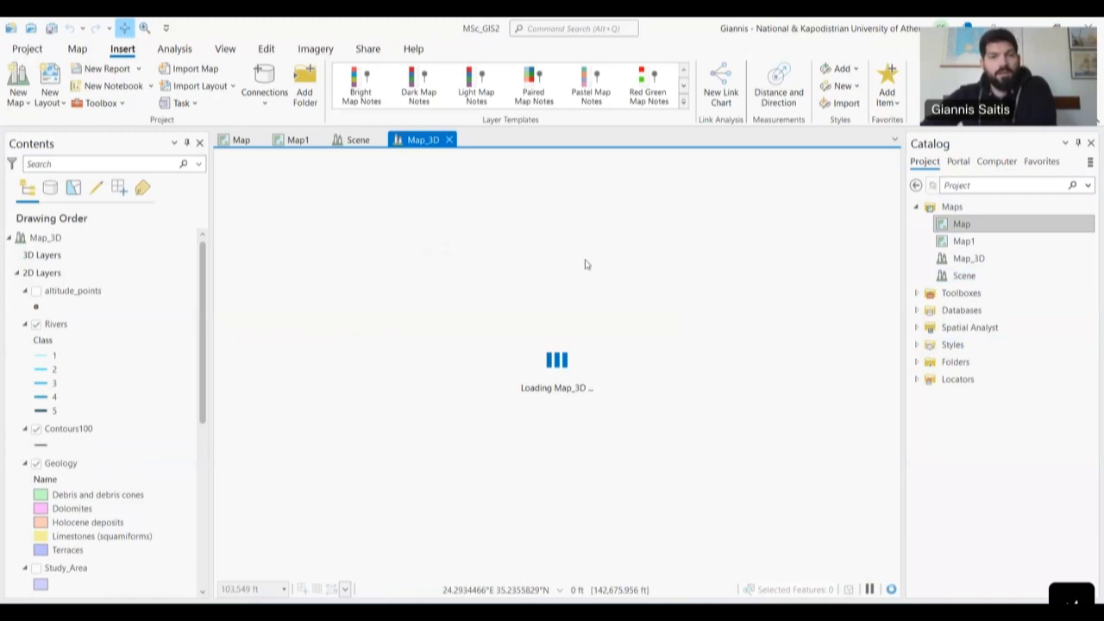
- Close the Scene view so Map_3D becomes the active view
left_click(356, 139)
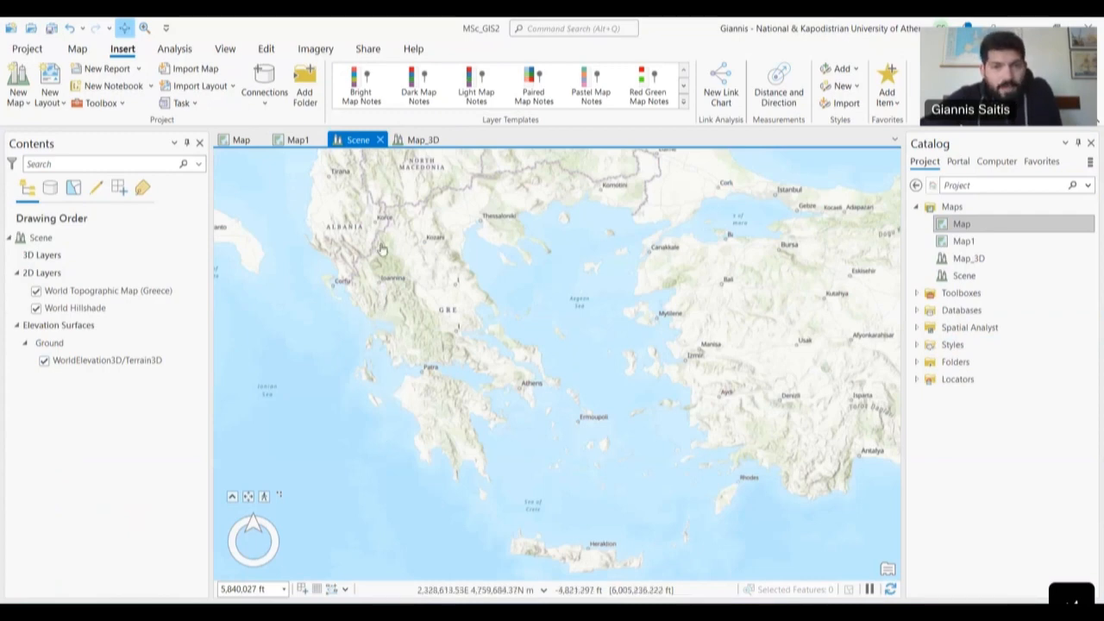
left_click(380, 139)
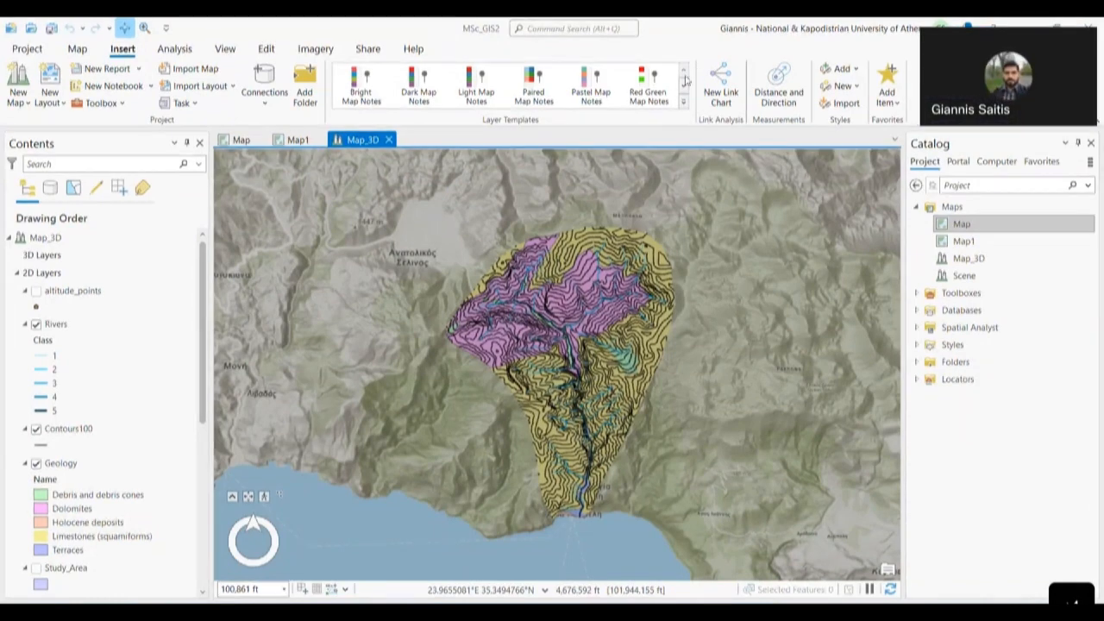
- Recentre the basin in the 3D view and switch off the Rivers and Contours100 layers
left_click_drag(587, 409, 500, 394)
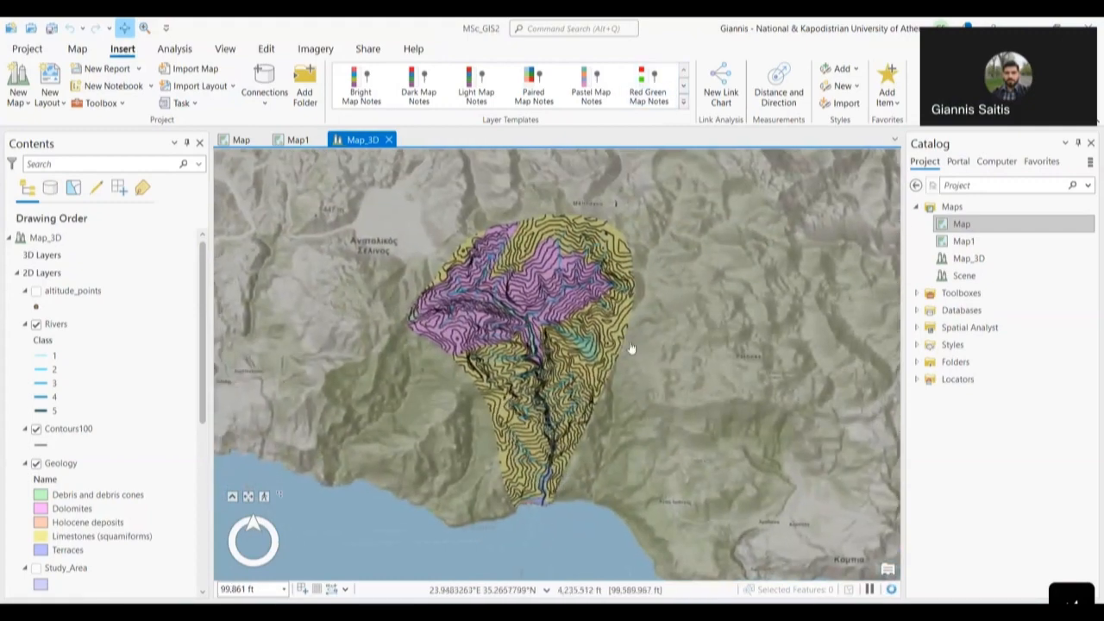
scroll(657, 384, "up", 3)
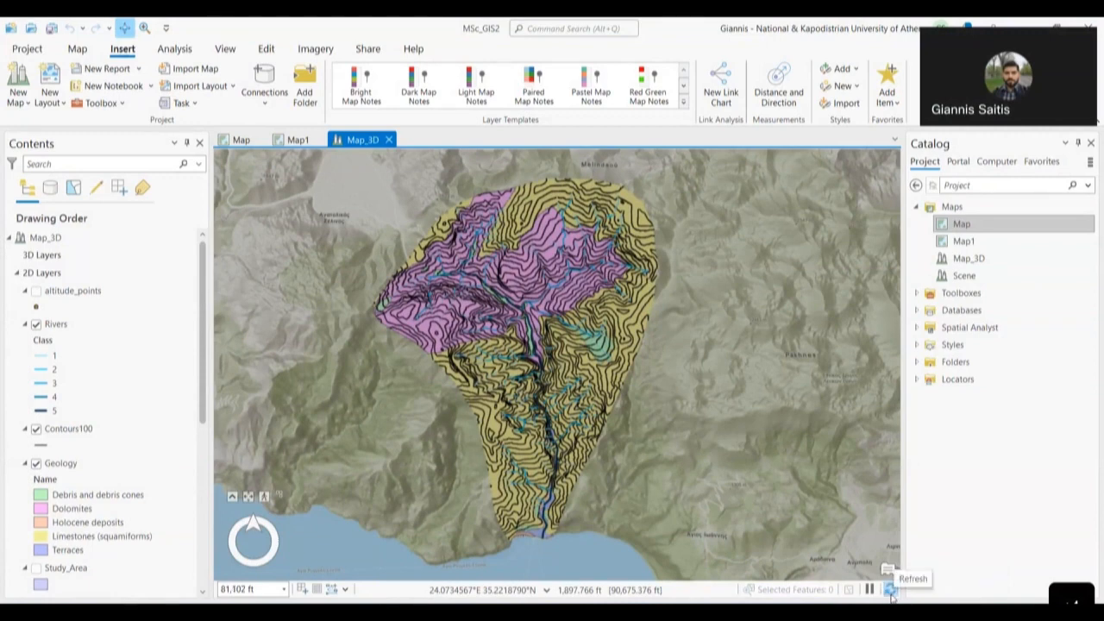
left_click_drag(536, 491, 556, 491)
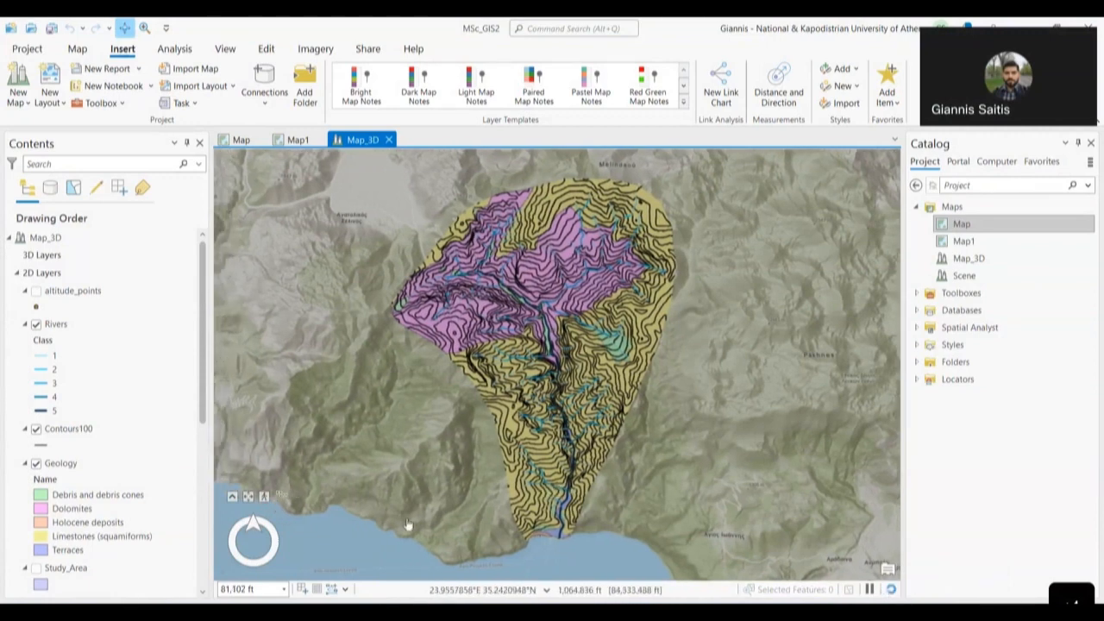
left_click(231, 499)
left_click(50, 326)
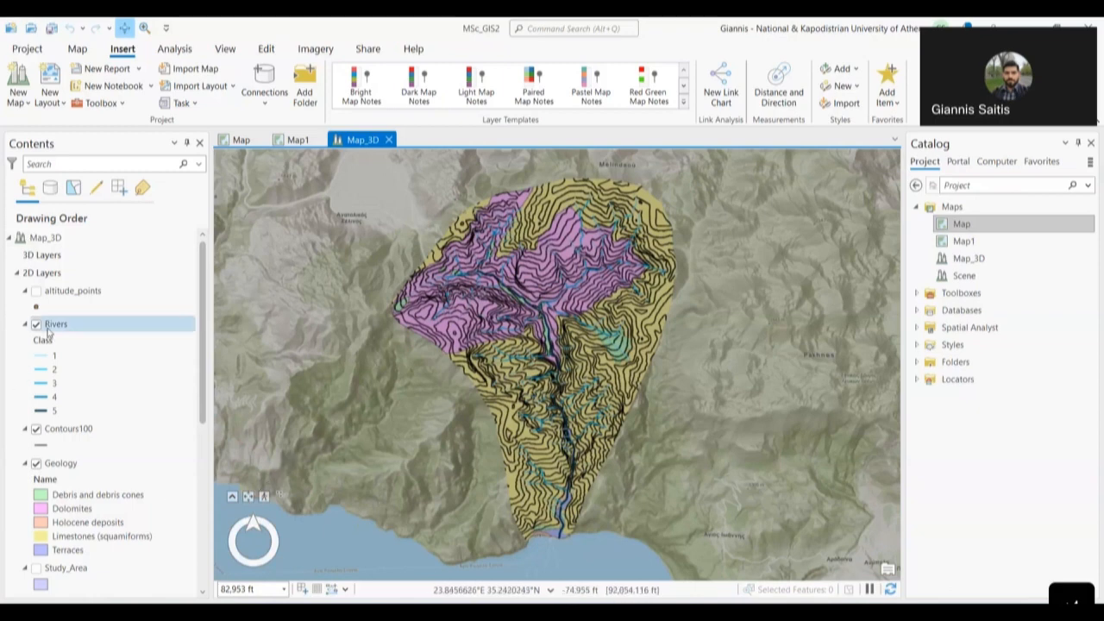
left_click(35, 324)
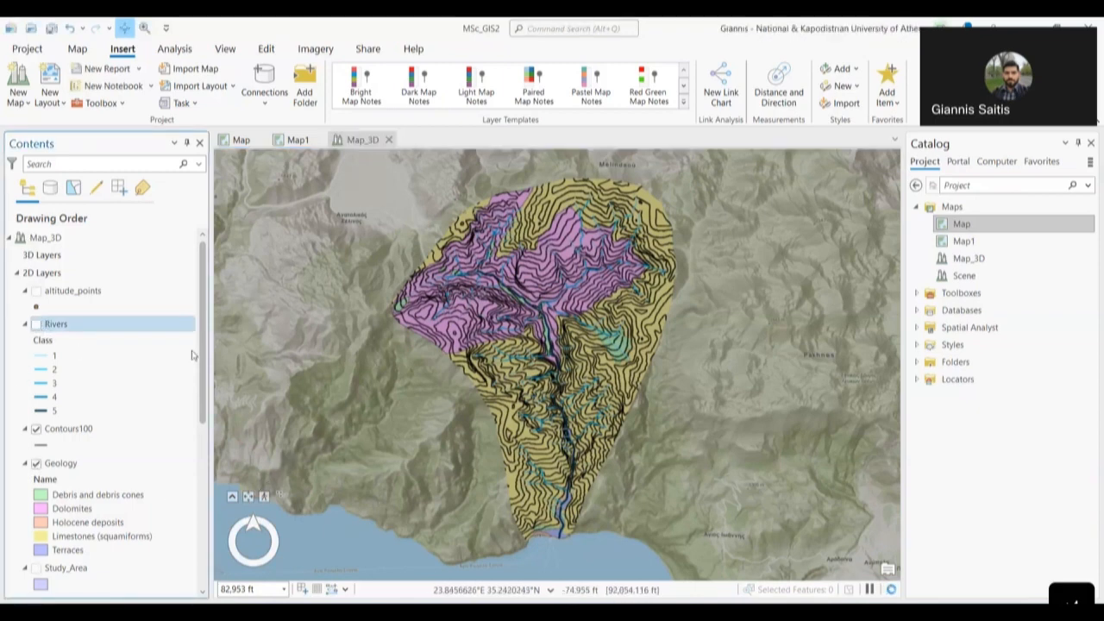
scroll(113, 388, "down", 2)
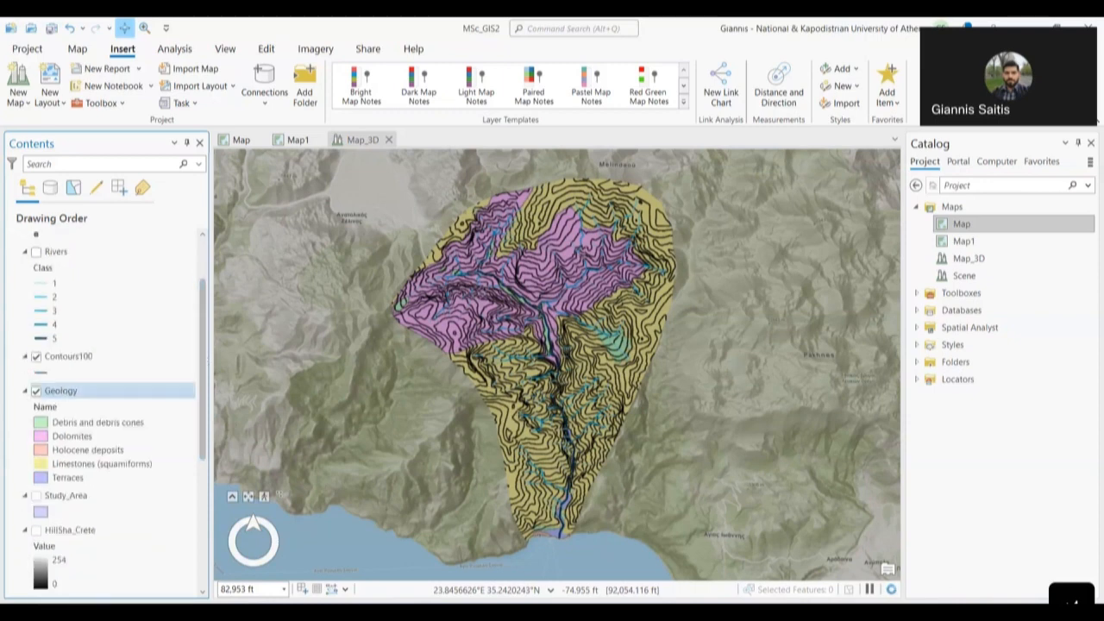
left_click(36, 356)
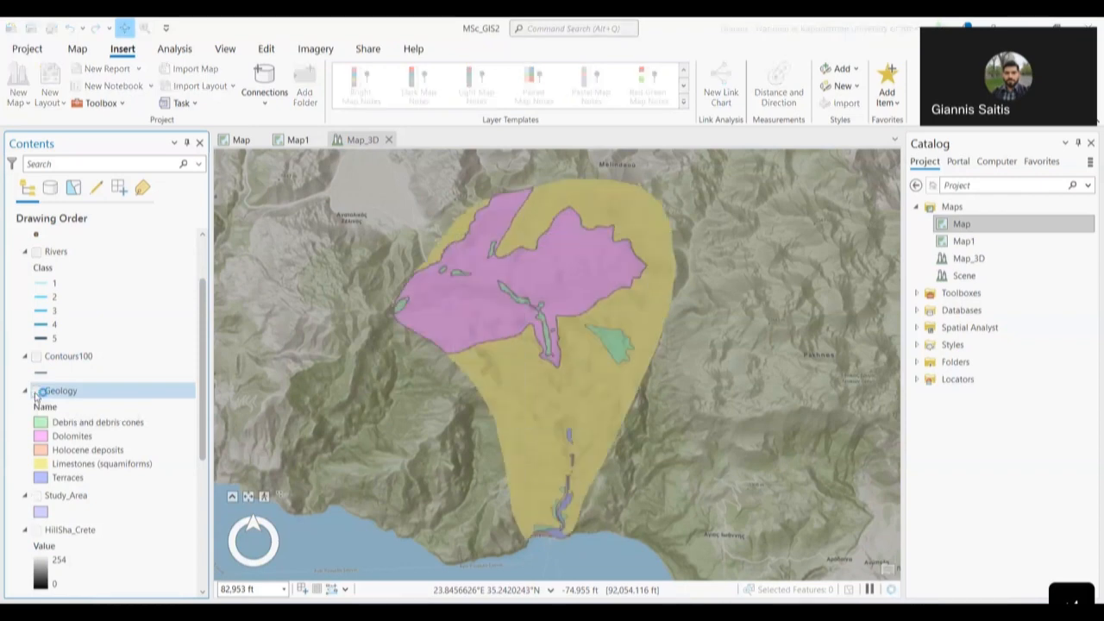
scroll(77, 431, "down", 3)
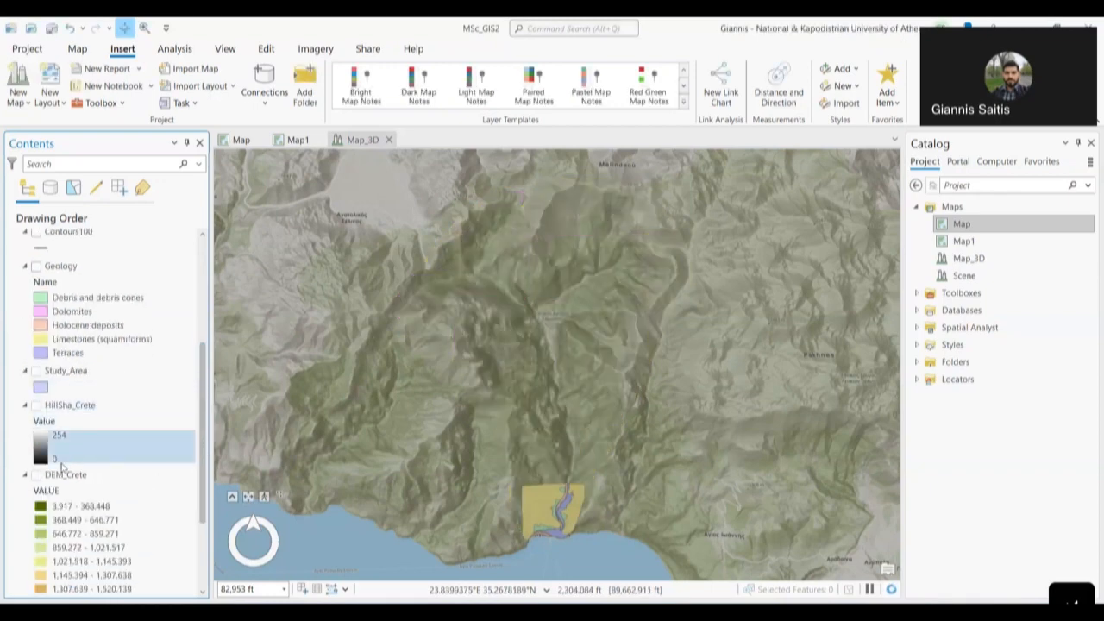
- Collapse the HillSha_Crete, DEM_Crete and Contours100 legends in the Contents pane
scroll(69, 444, "down", 3)
left_click(25, 287)
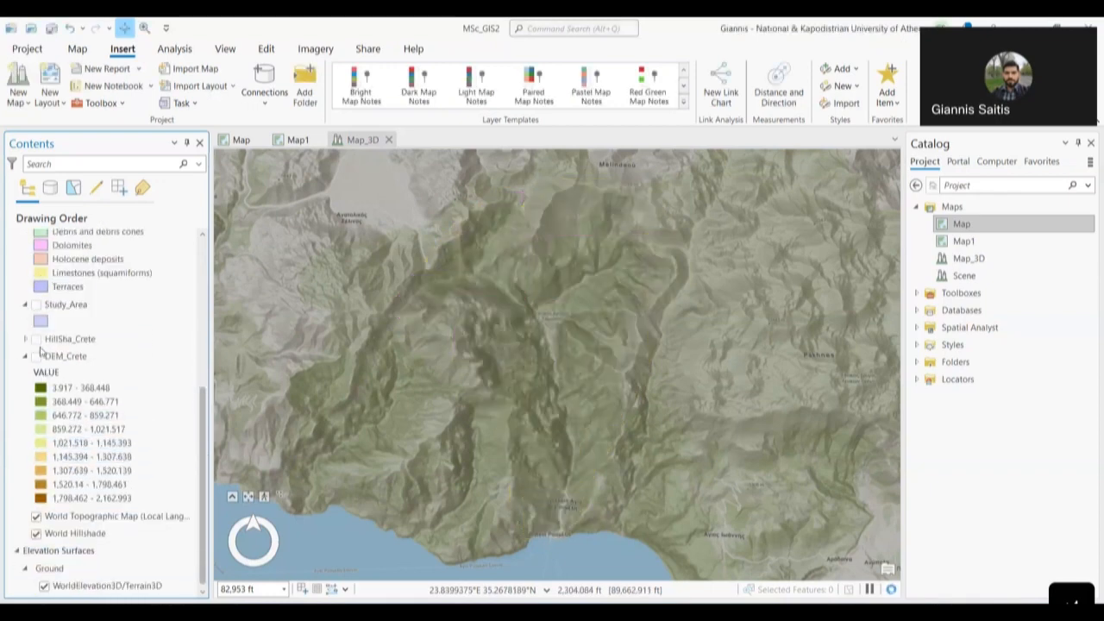
left_click(25, 357)
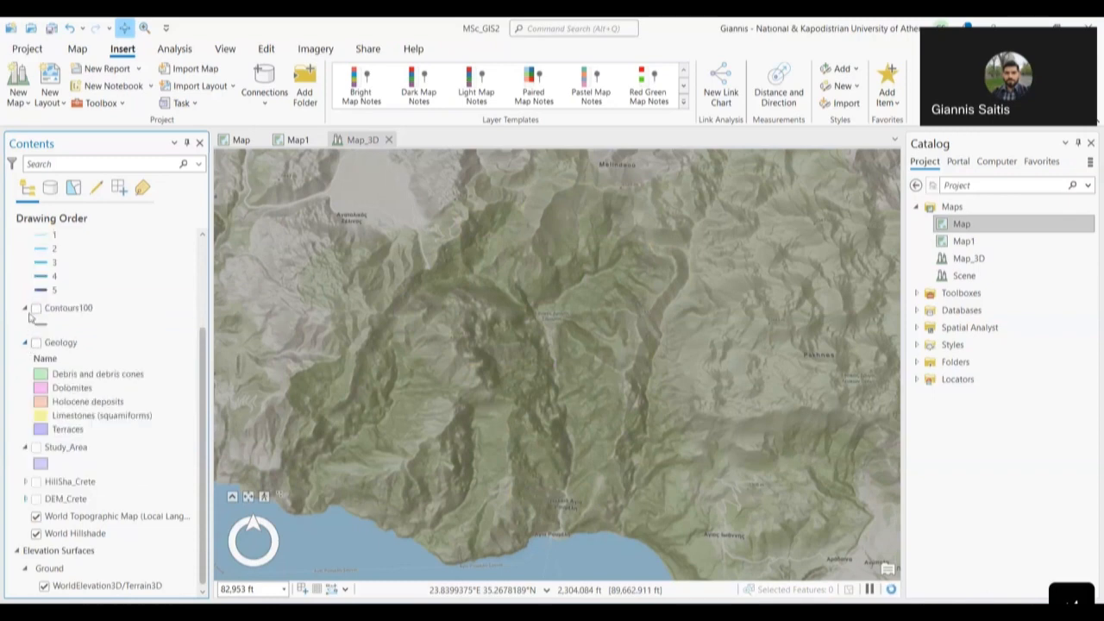
left_click(31, 311)
left_click(25, 309)
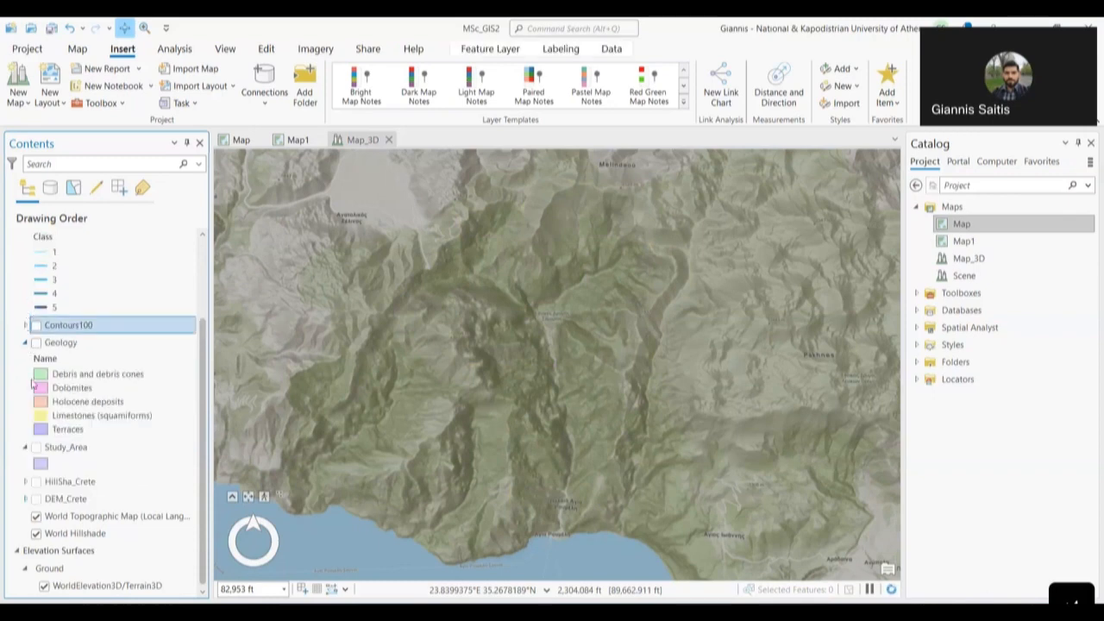
- Toggle World Topographic Map and World Hillshade off and back on, then zoom out over the coast
left_click(38, 518)
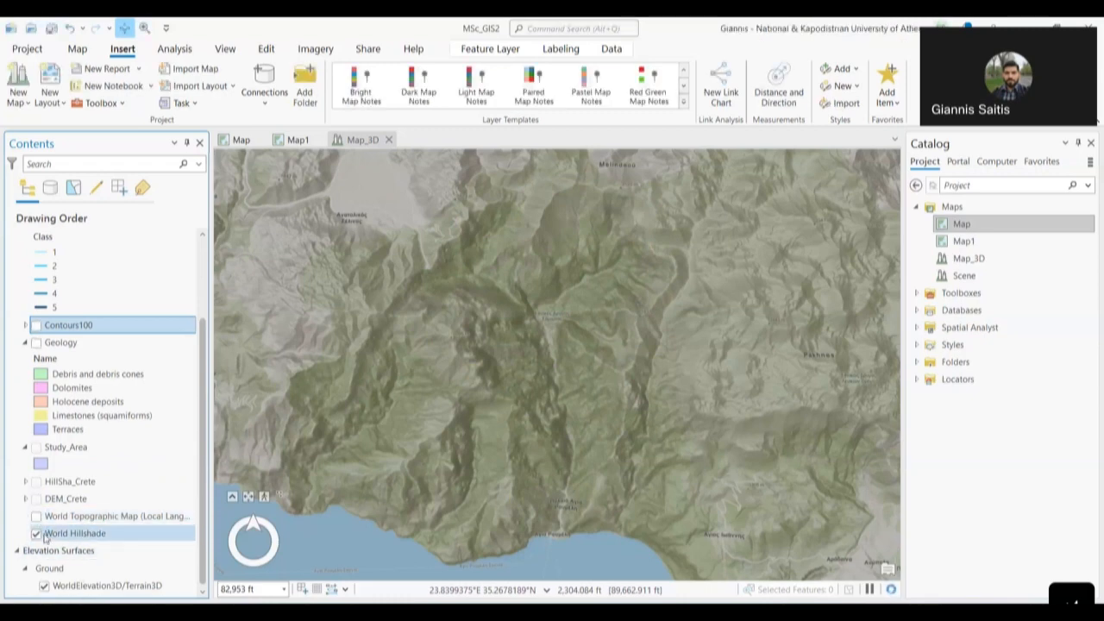
left_click(38, 534)
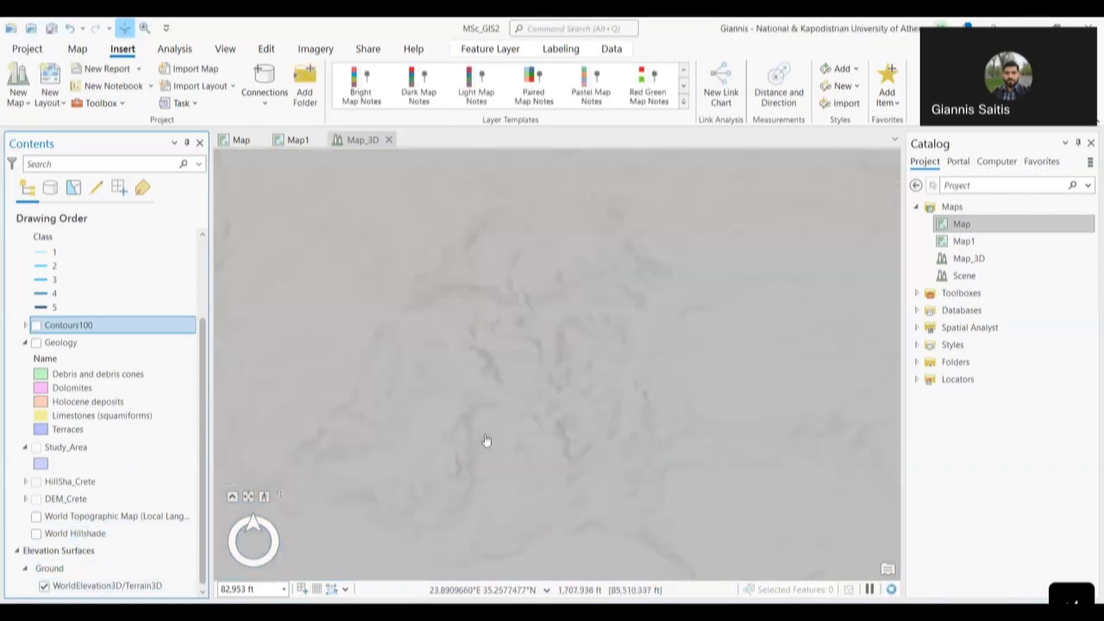
left_click_drag(499, 443, 554, 438)
scroll(555, 438, "down", 3)
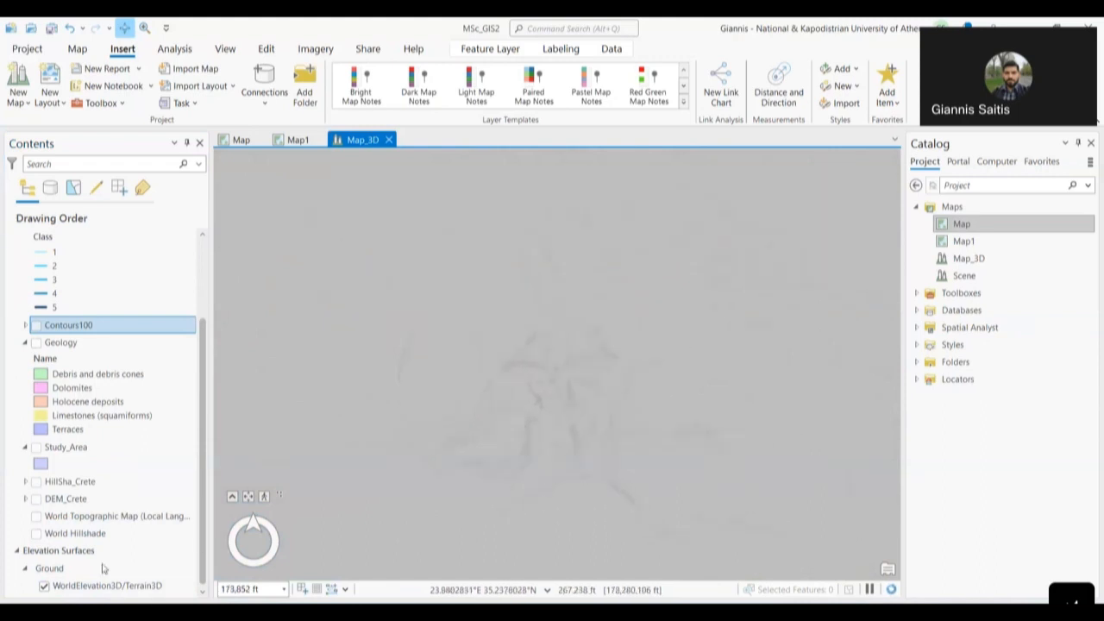
left_click(37, 516)
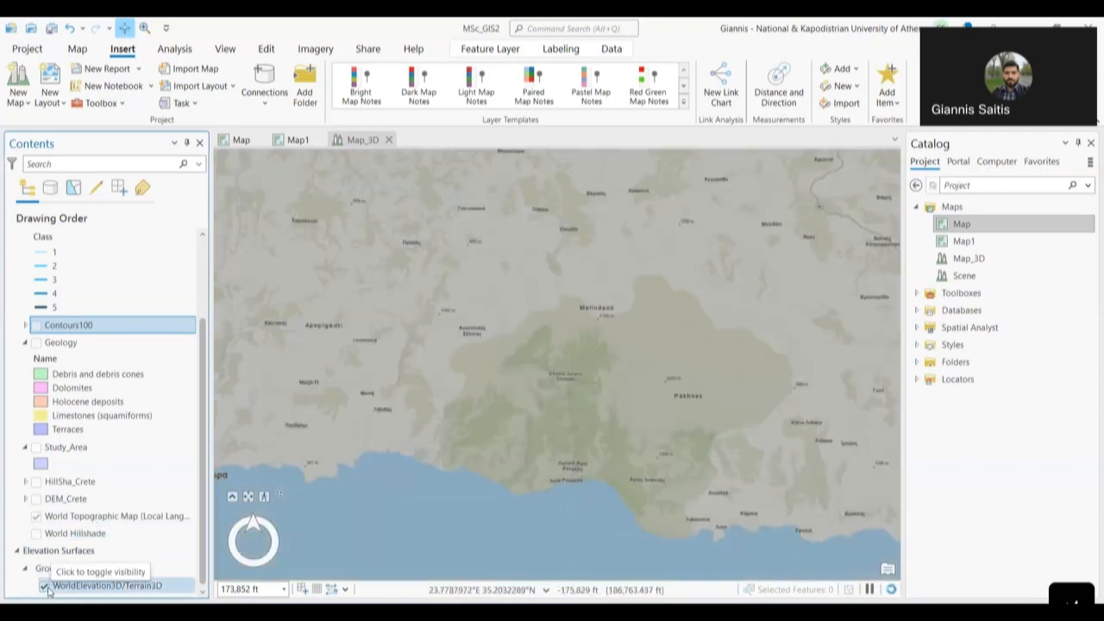
left_click(37, 535)
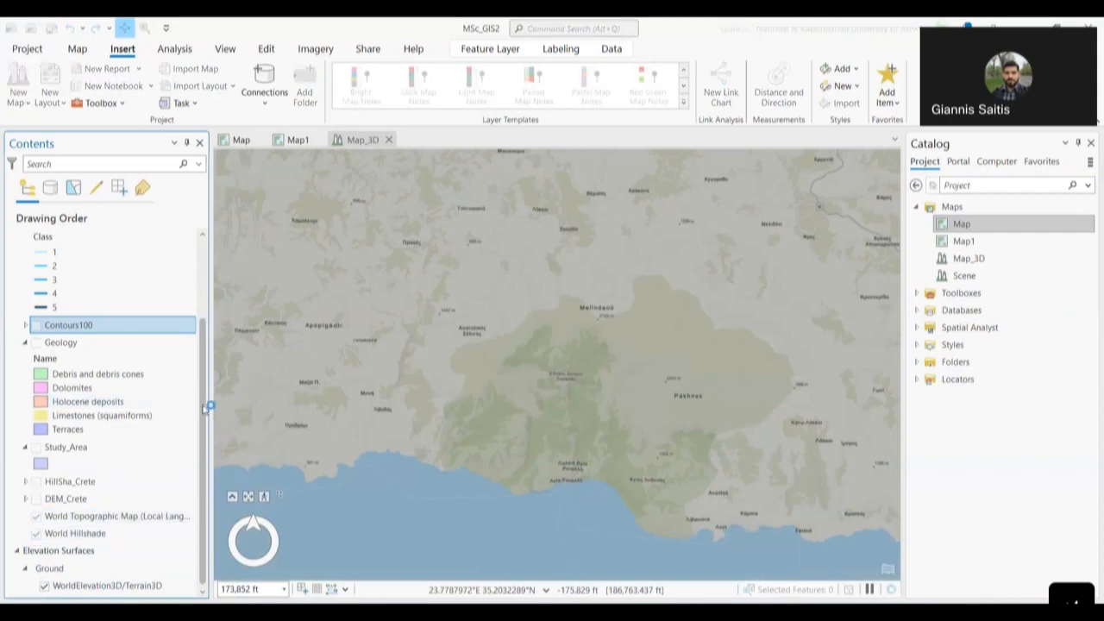
scroll(204, 385, "up", 1)
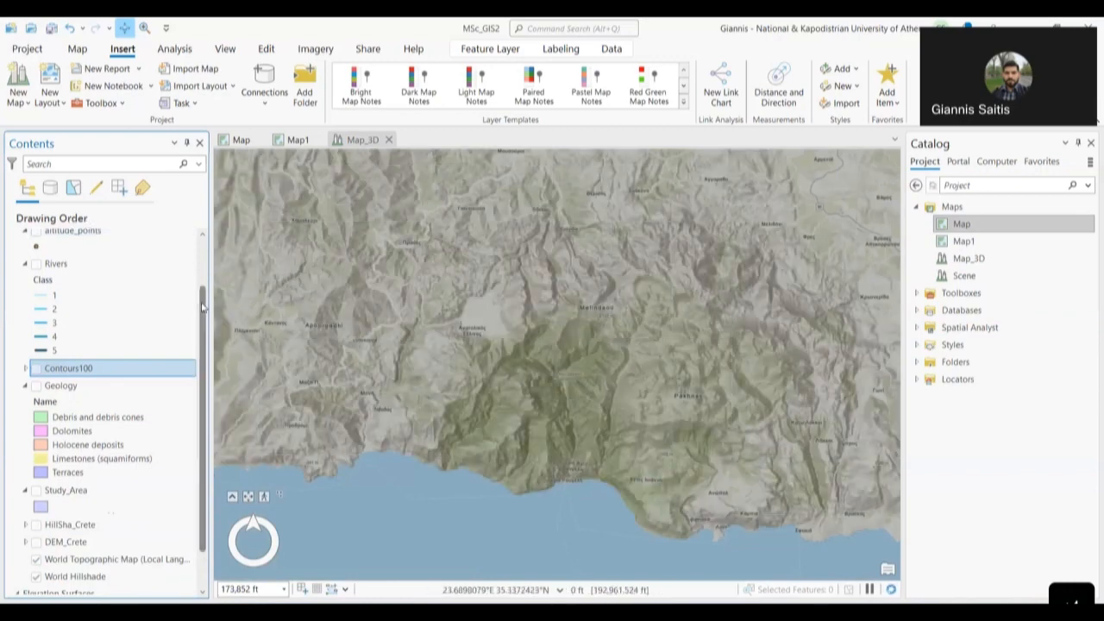
scroll(208, 291, "up", 1)
left_click_drag(208, 291, 202, 256)
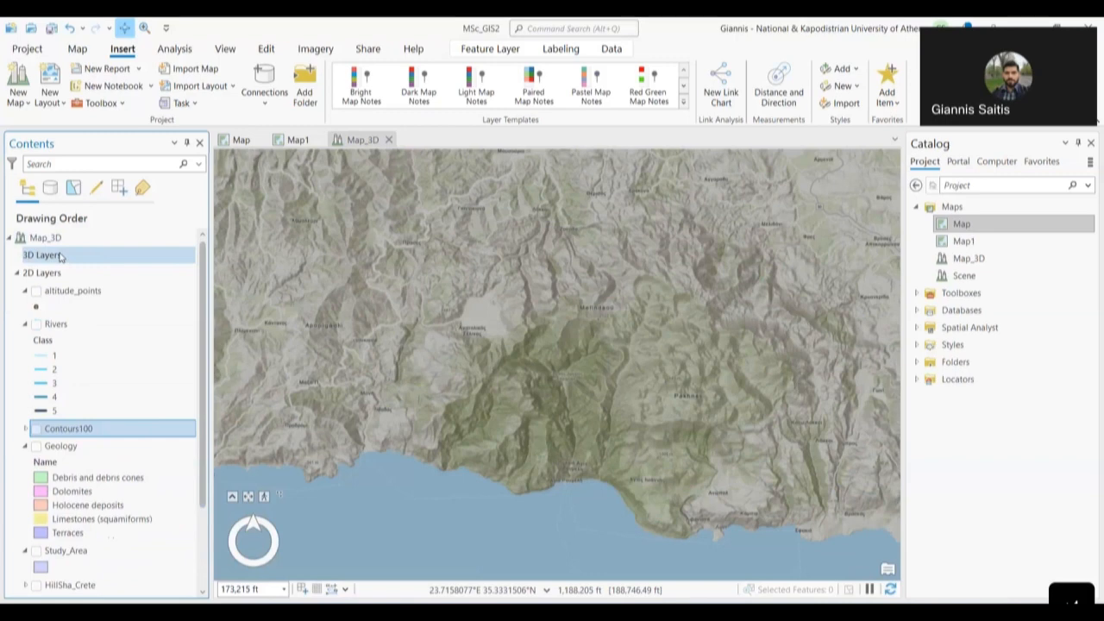
- Switch the WorldElevation3D/Terrain3D ground source off and back on, then zoom in on the mountains
left_click(47, 276)
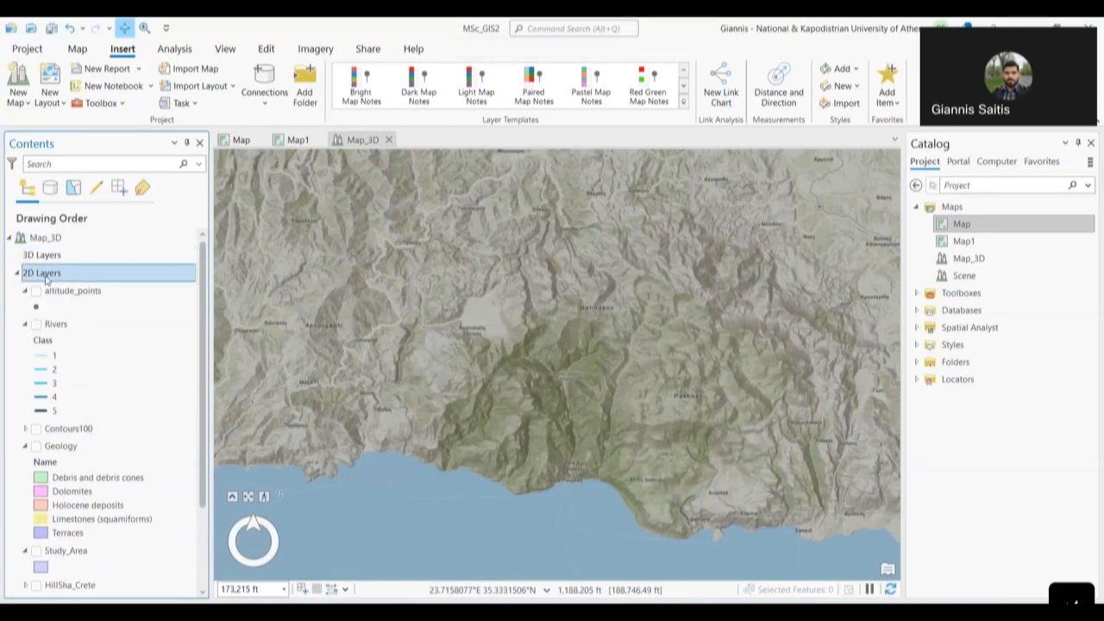
scroll(119, 360, "down", 3)
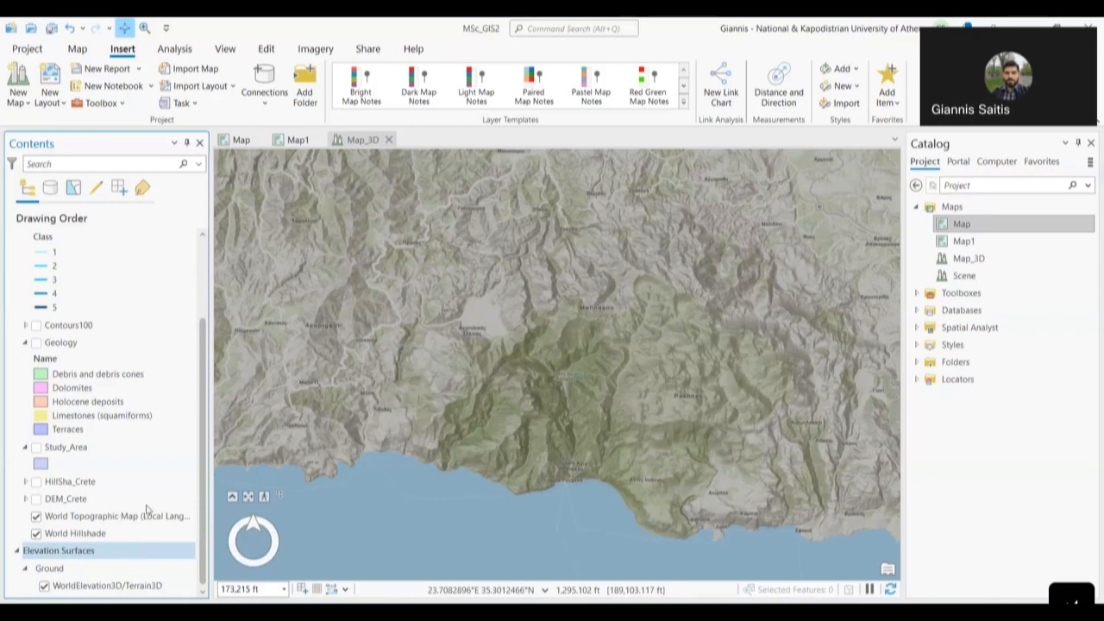
left_click(100, 570)
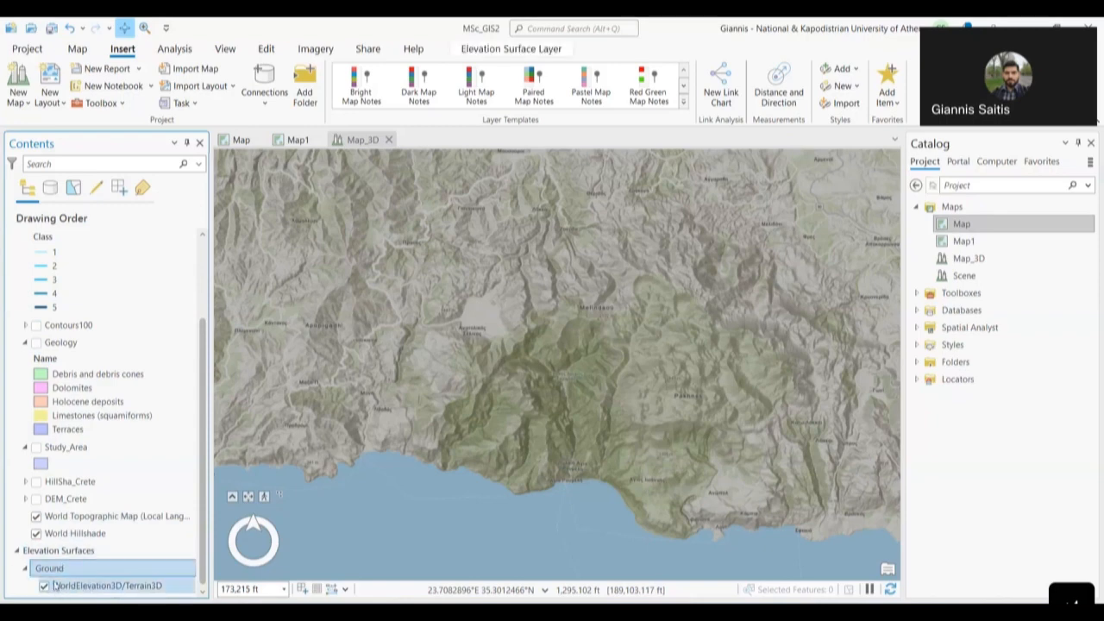
left_click(92, 588)
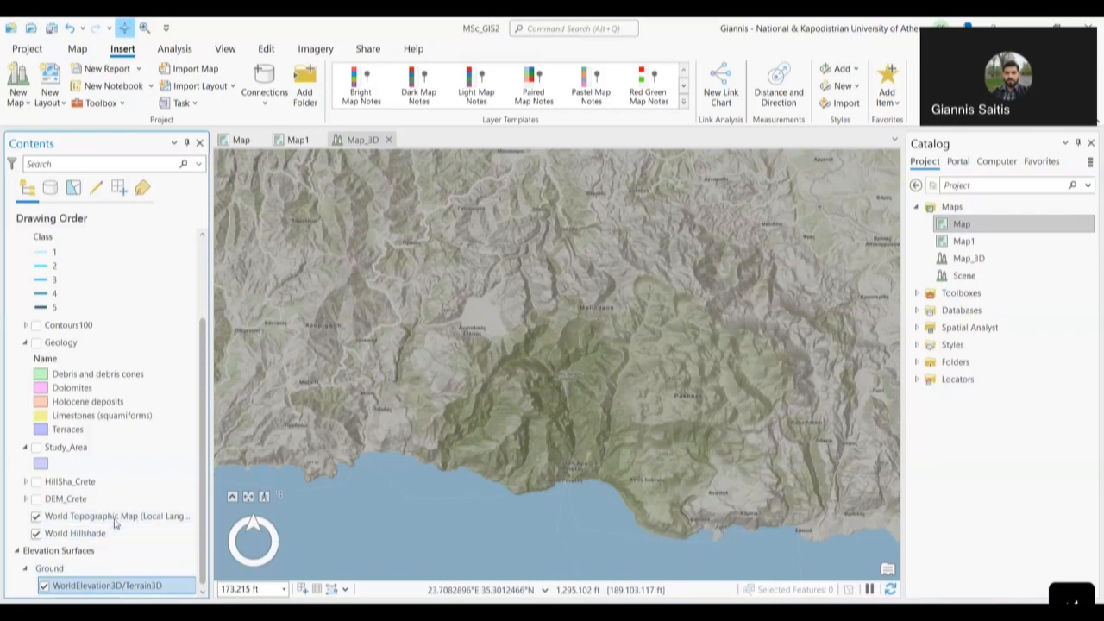
left_click(43, 588)
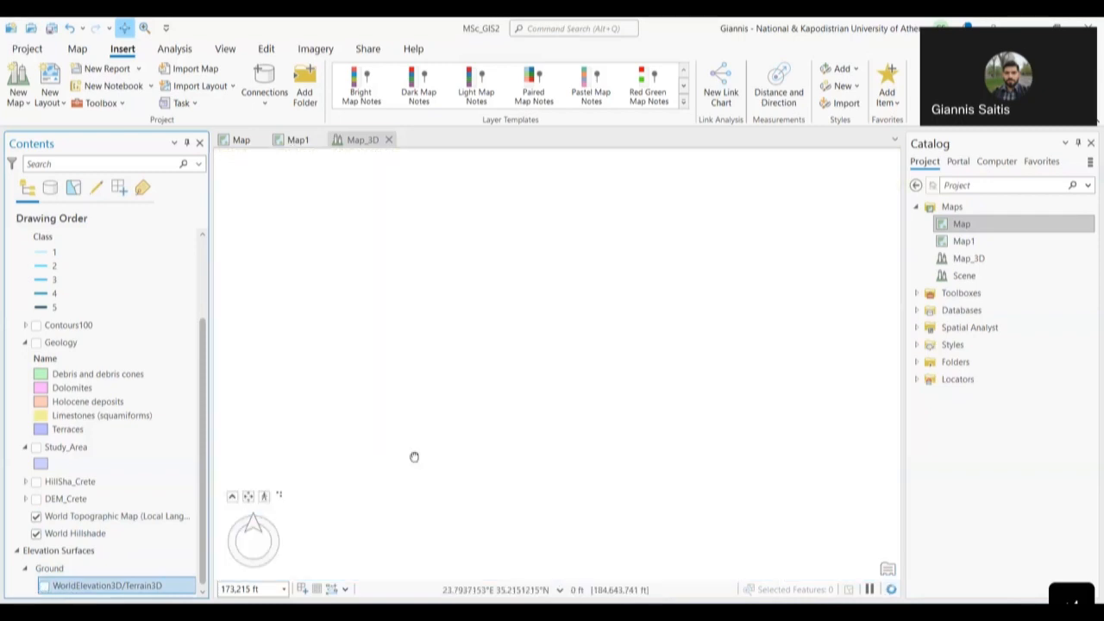
left_click(414, 457)
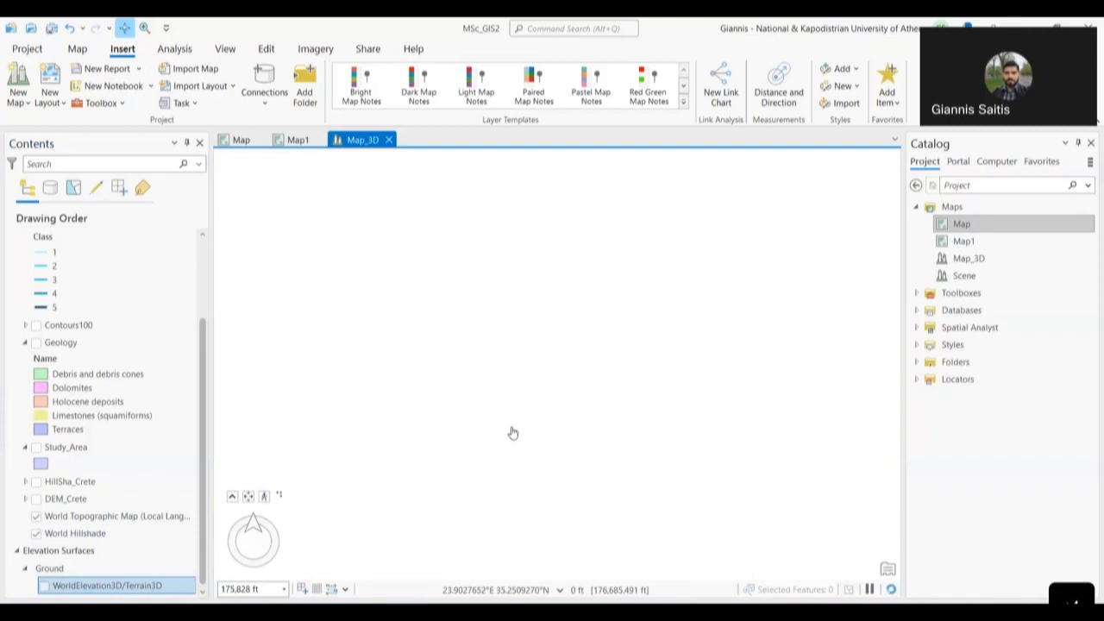
left_click(43, 586)
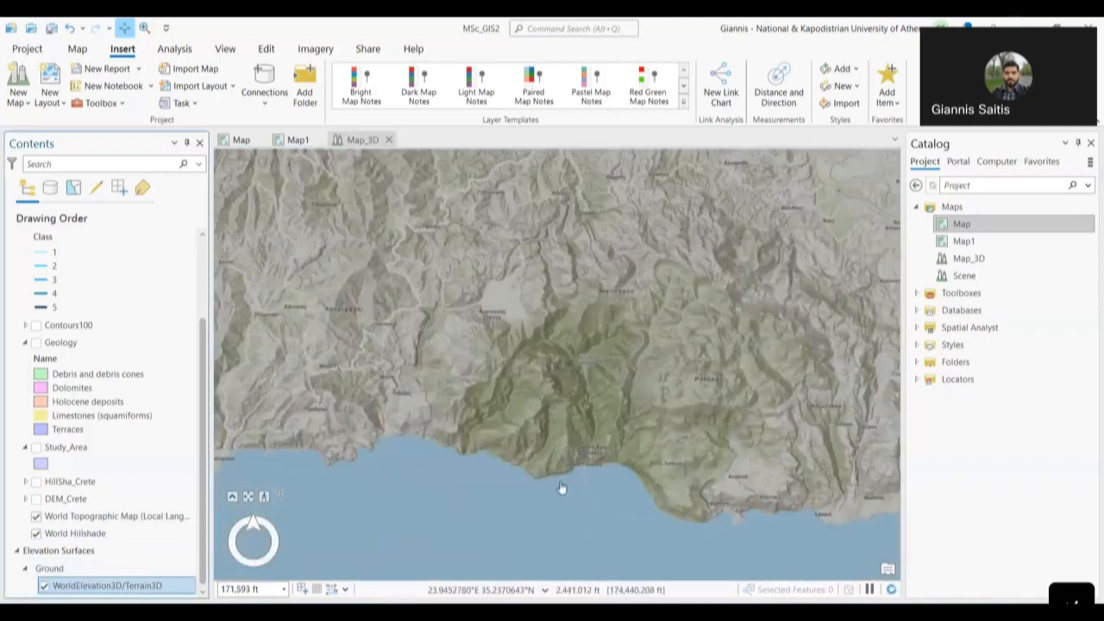
scroll(568, 407, "up", 5)
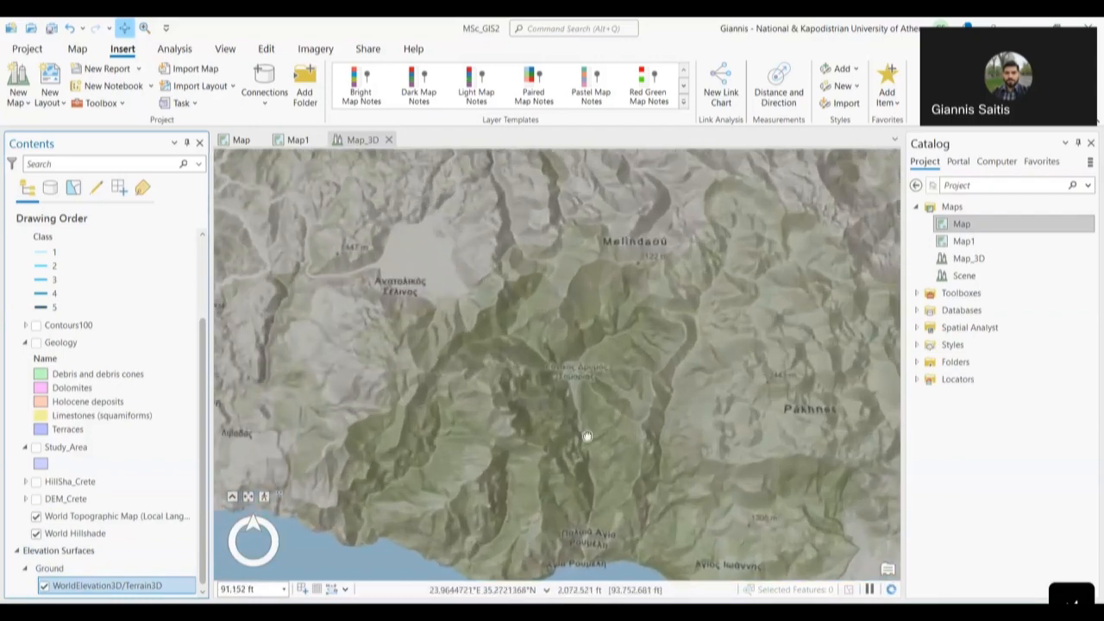
scroll(592, 380, "up", 2)
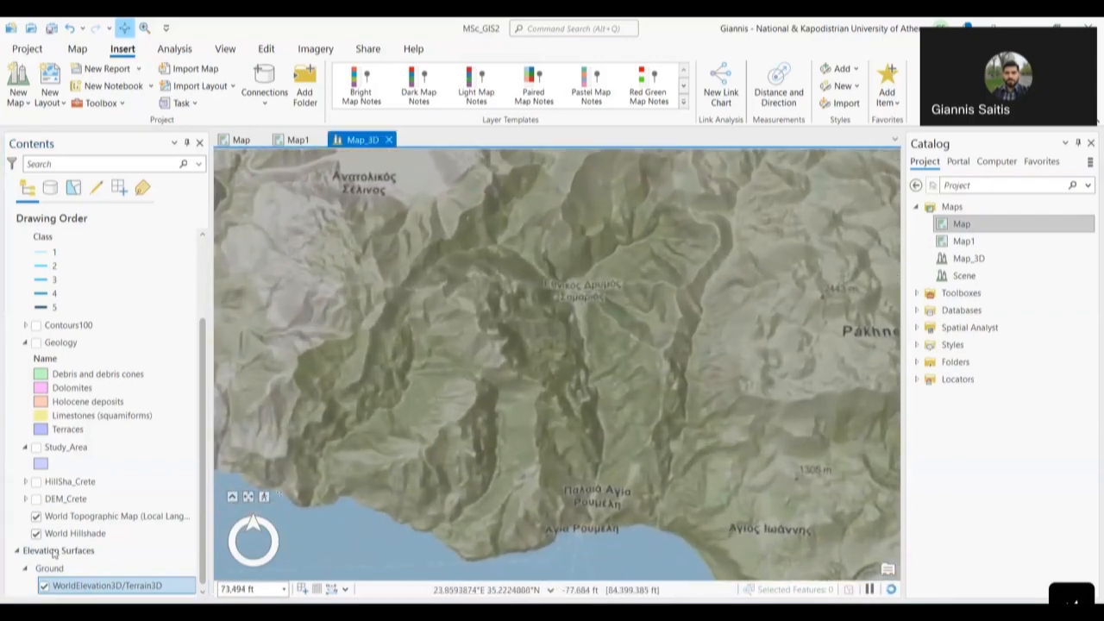
left_click(115, 570)
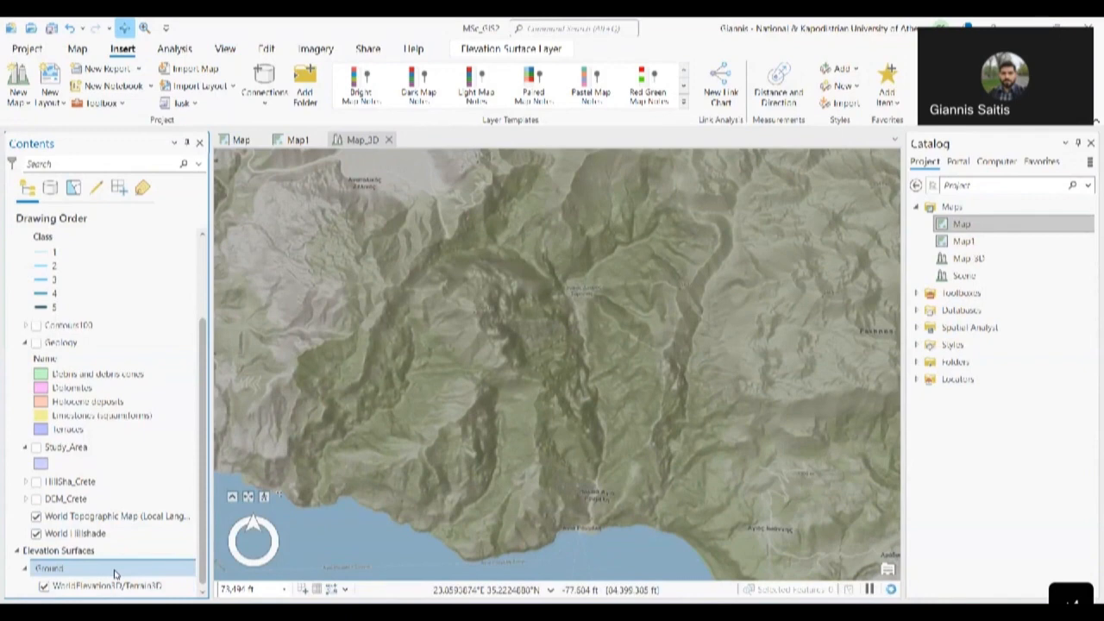
- Add DEM_Crete from MSc_GIS2.gdb as a new Ground elevation source
right_click(115, 571)
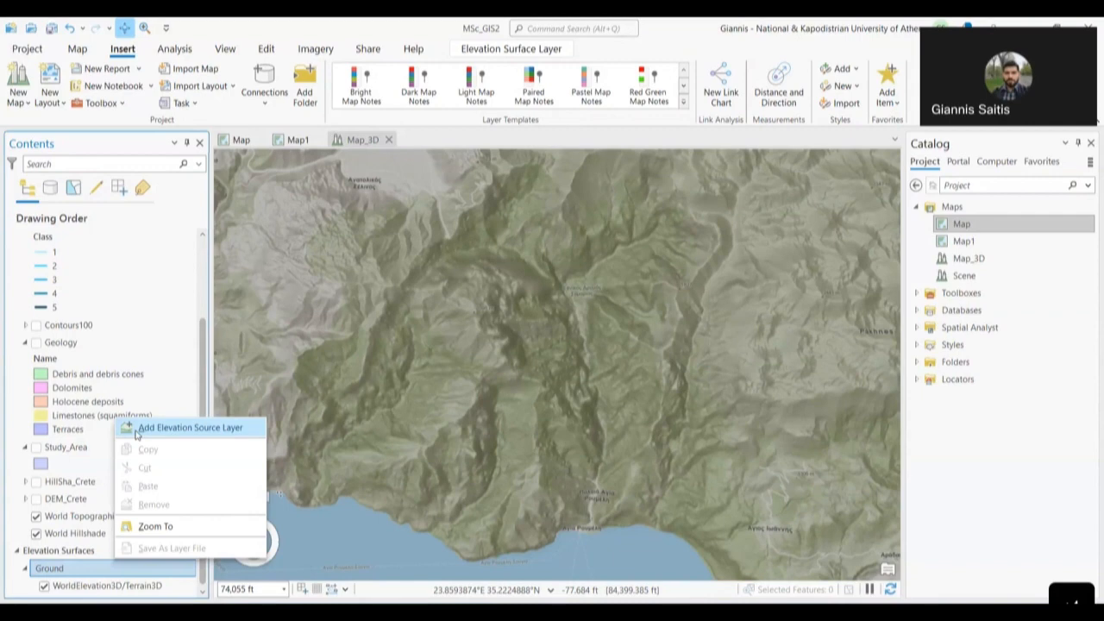
left_click(225, 430)
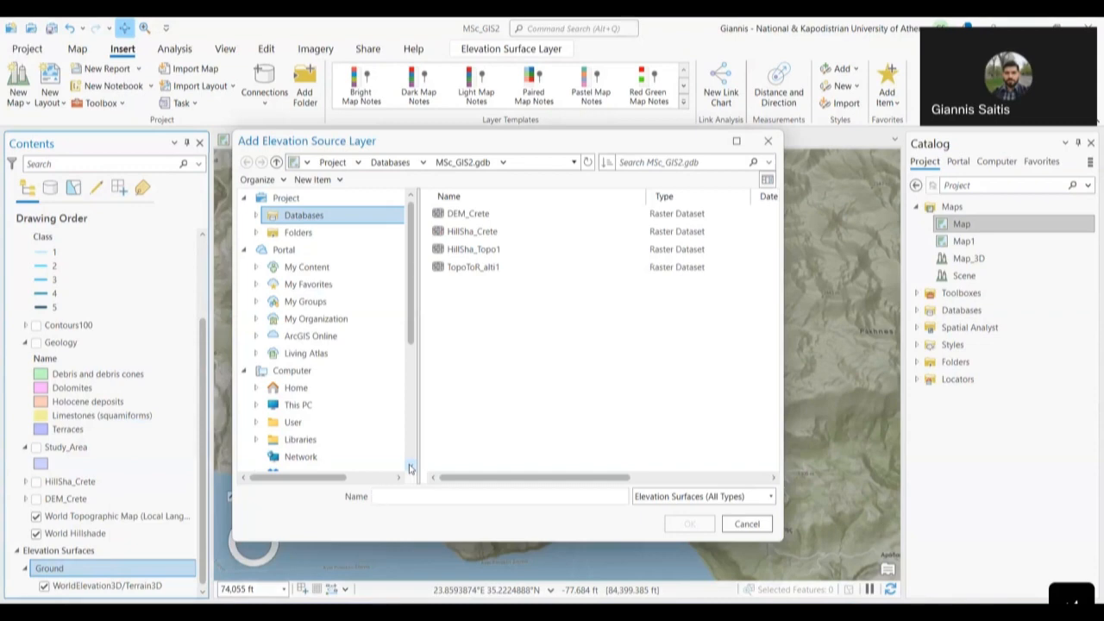
left_click(507, 214)
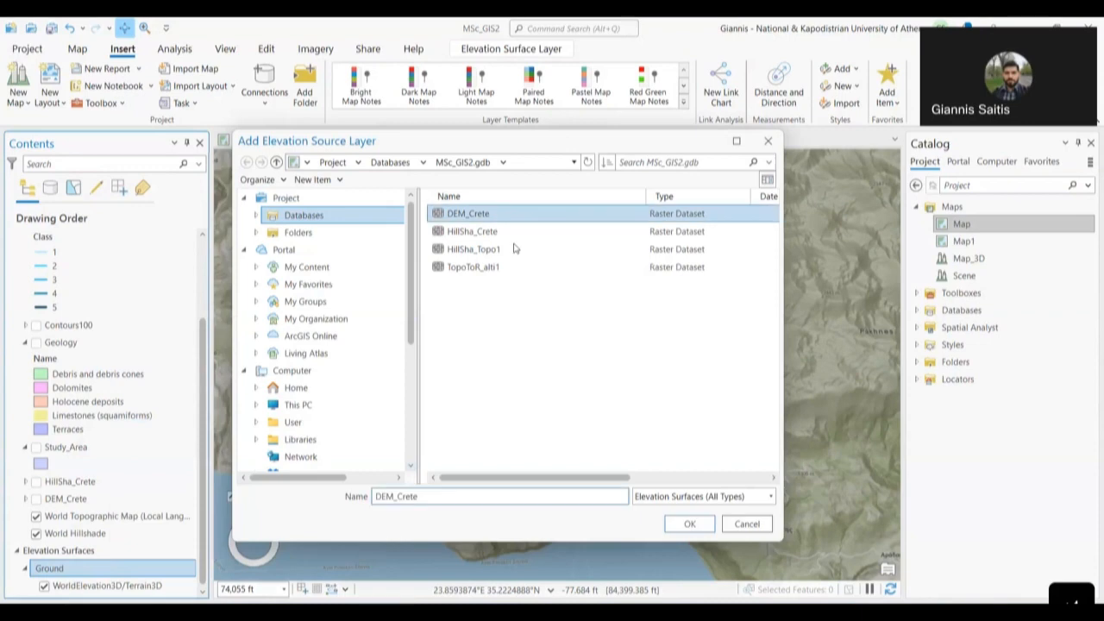
left_click(548, 231, "ctrl")
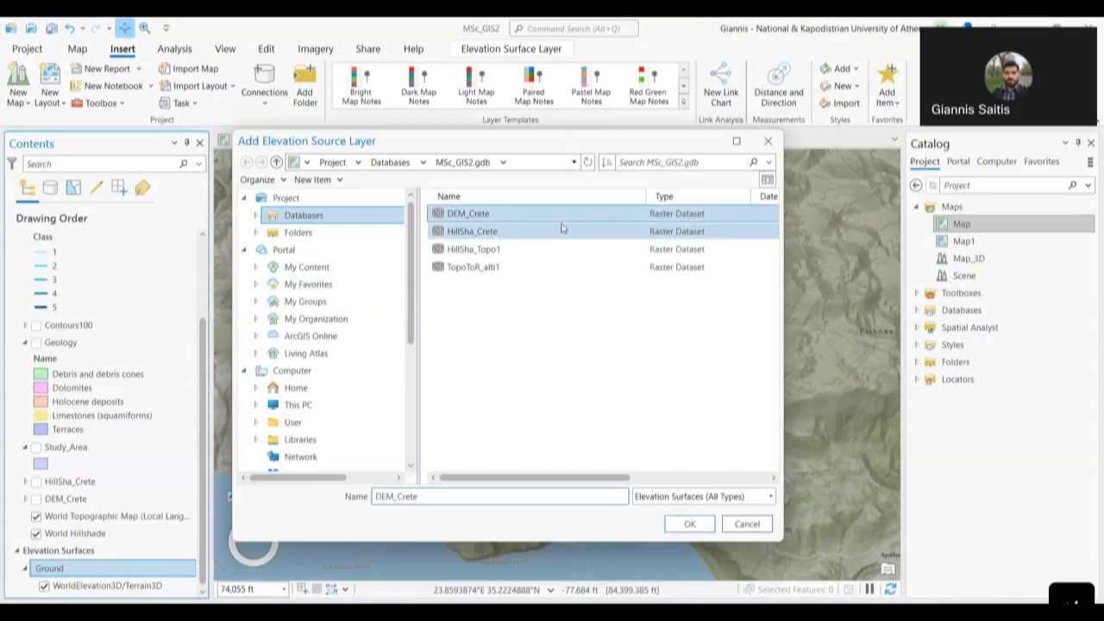
left_click(561, 229, "ctrl")
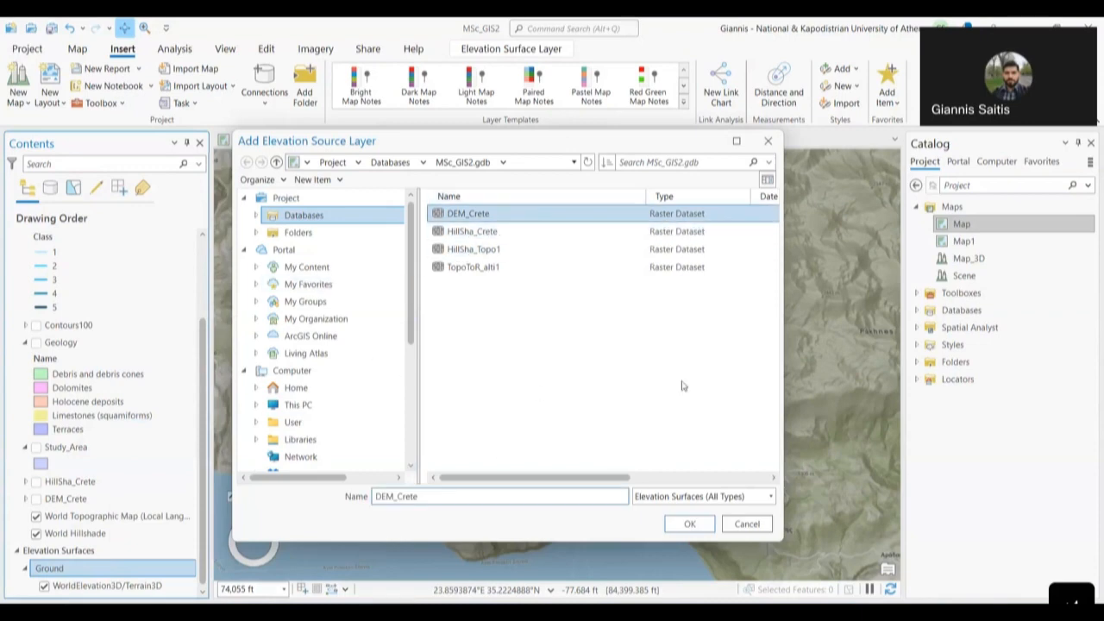
left_click(687, 528)
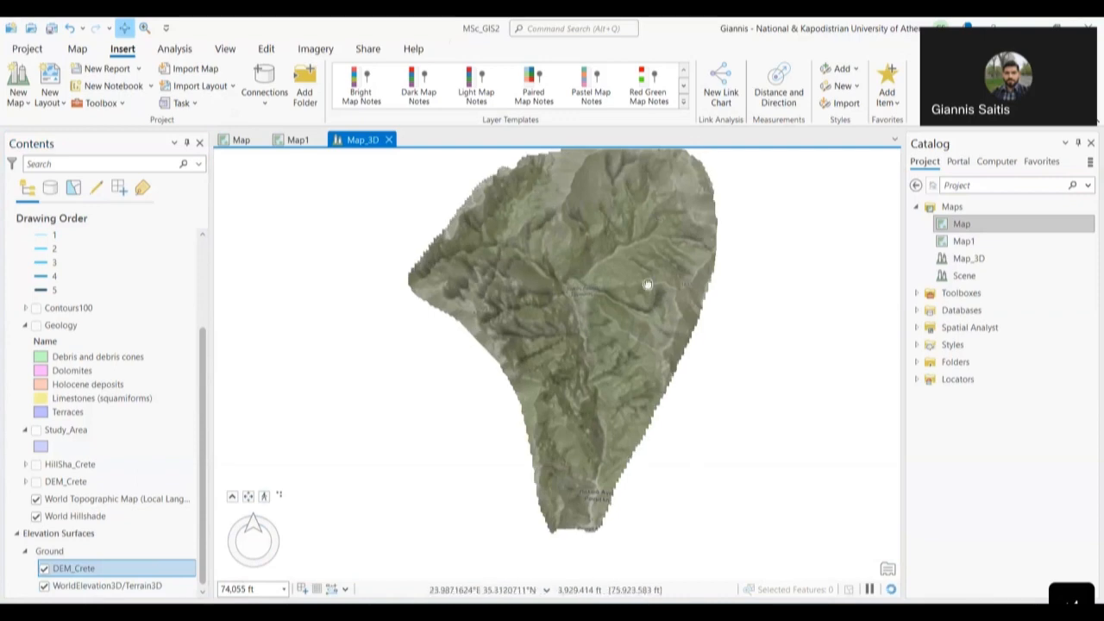
- Switch off the WorldElevation3D/Terrain3D ground surface so only DEM_Crete shapes the terrain
left_click_drag(647, 284, 600, 333)
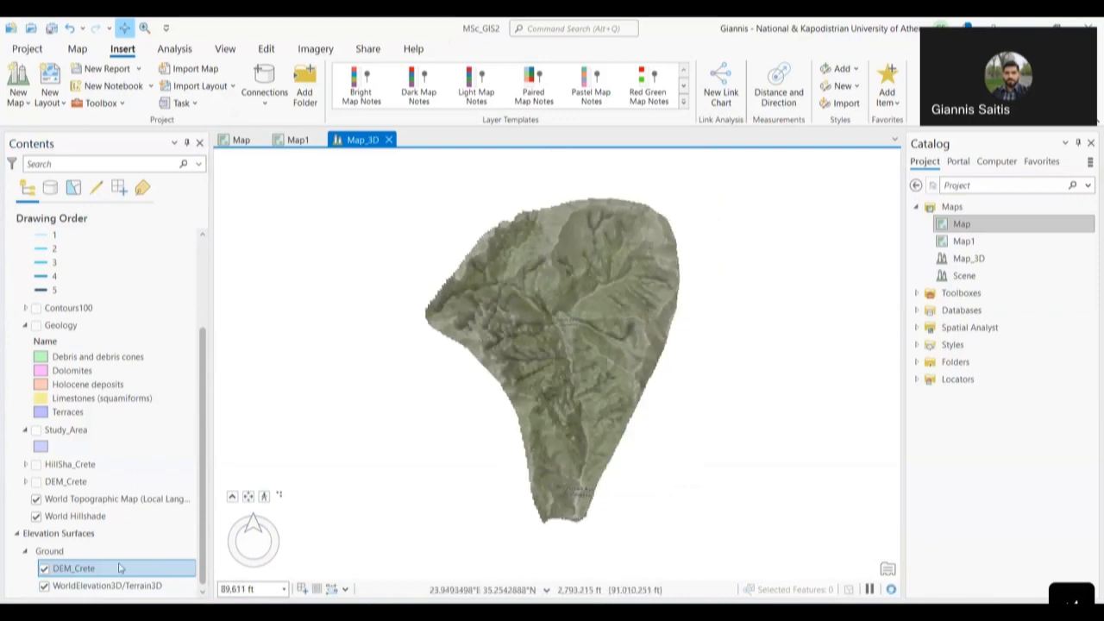
left_click(45, 589)
left_click(44, 586)
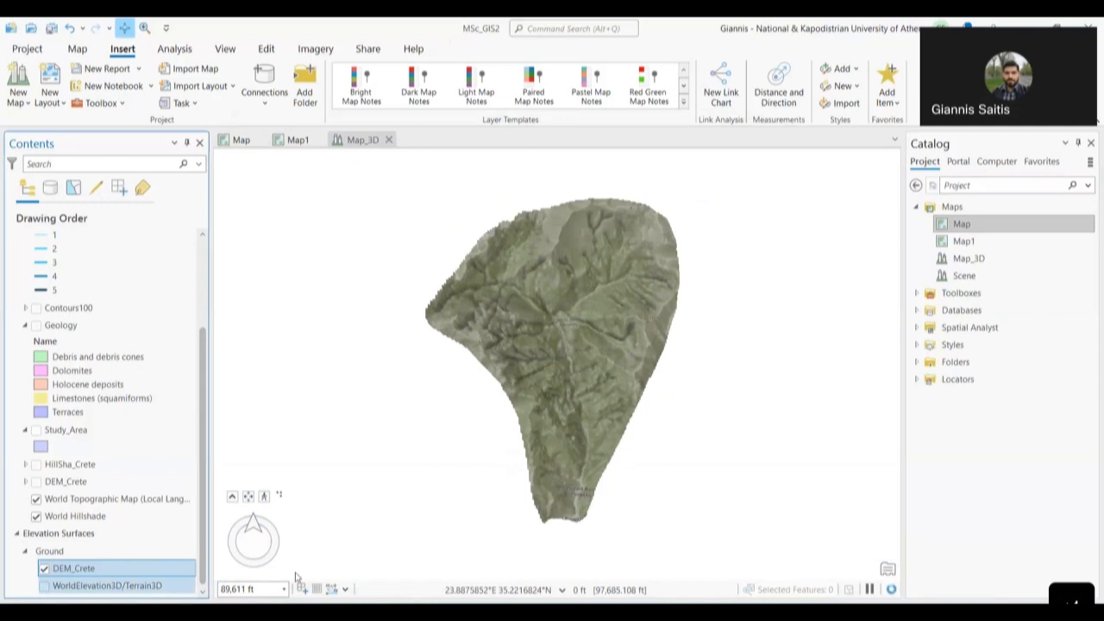
left_click(610, 401)
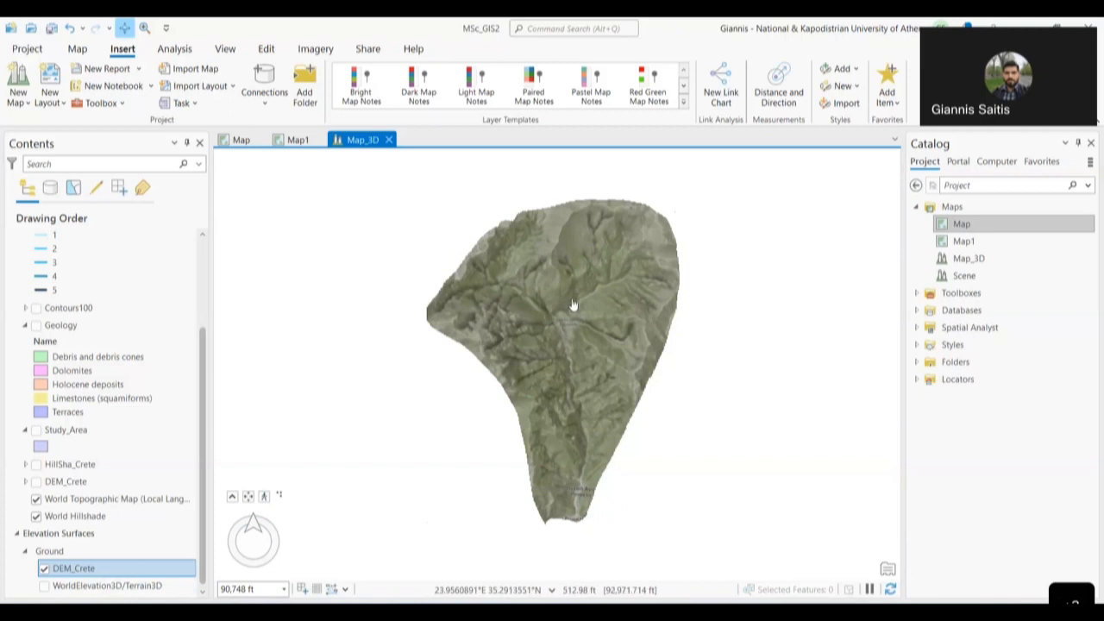
- Zoom in and pan the scene to inspect the DEM-only terrain and its edges
scroll(572, 296, "up", 2)
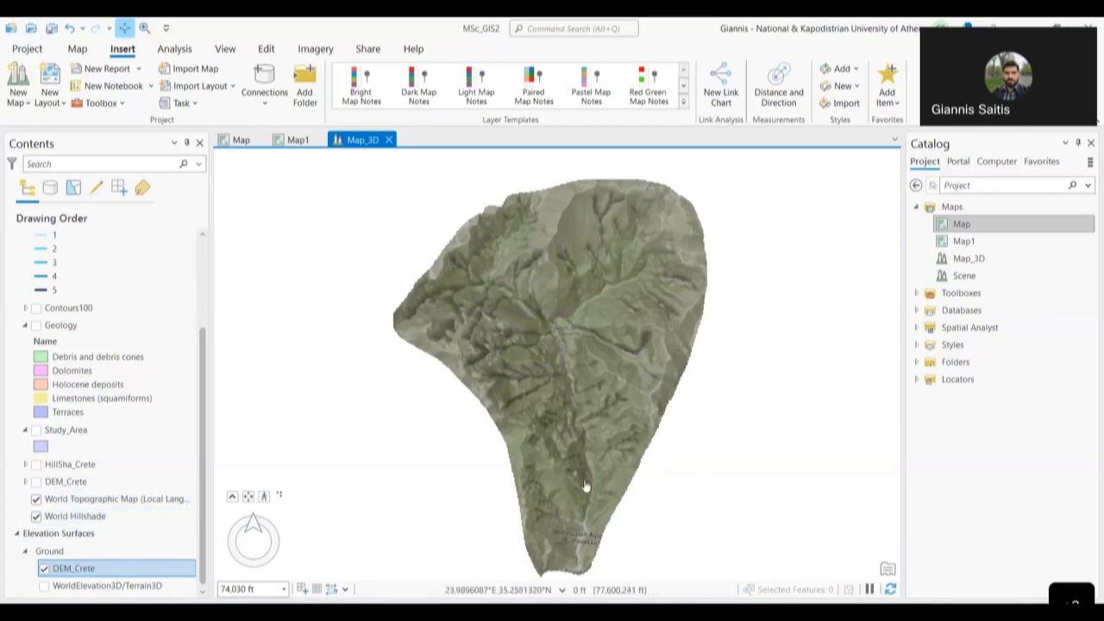
scroll(577, 483, "up", 3)
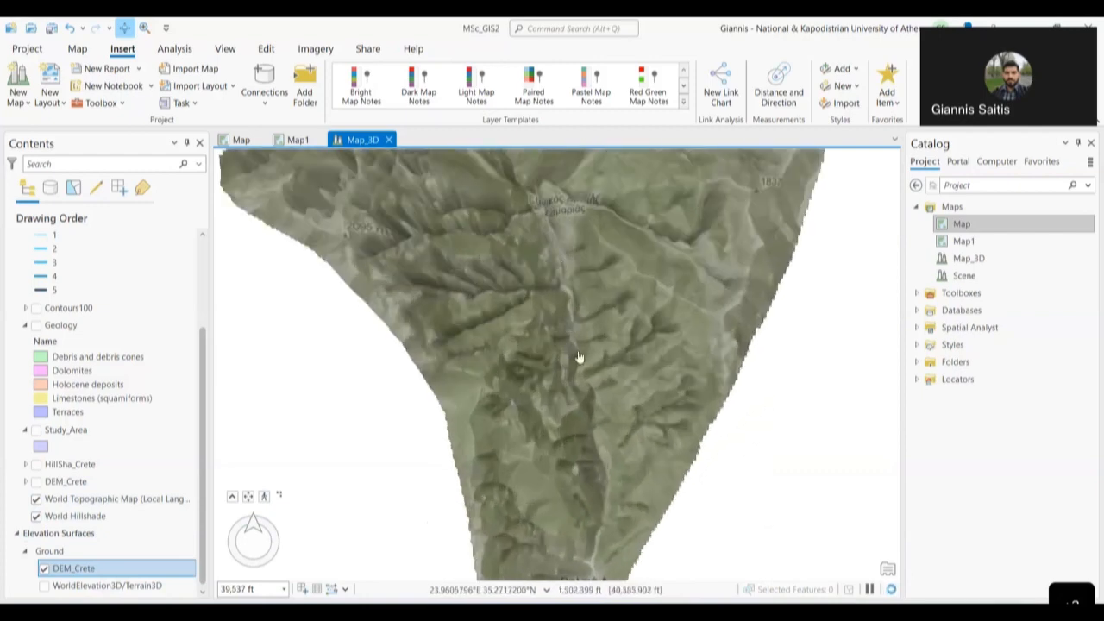
scroll(575, 227, "up", 1)
left_click_drag(560, 330, 567, 514)
left_click_drag(554, 320, 567, 480)
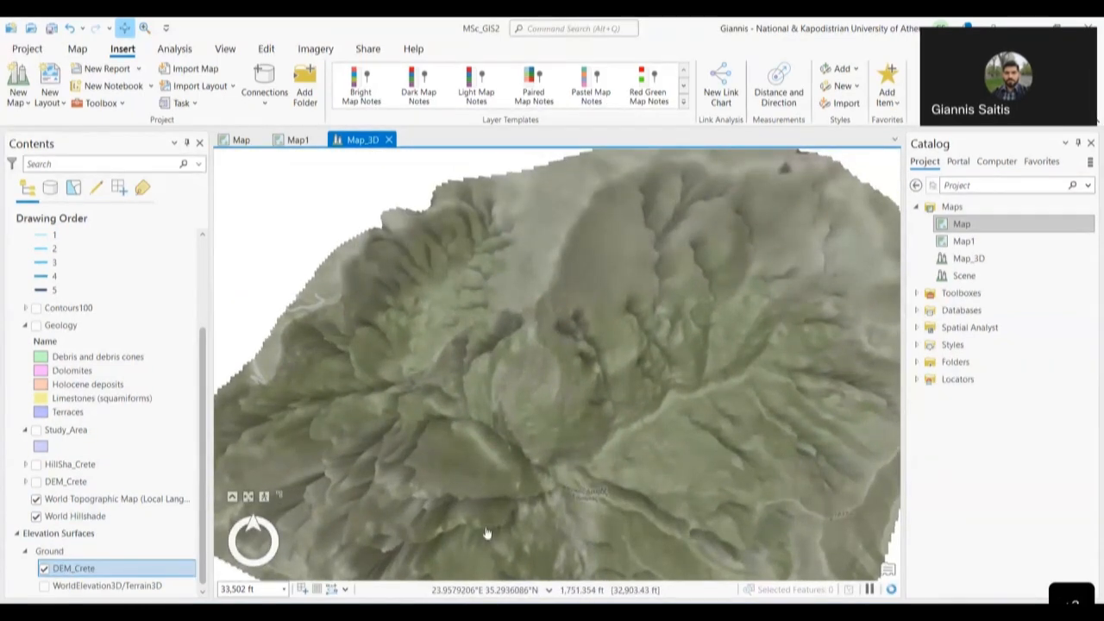
left_click_drag(678, 358, 600, 392)
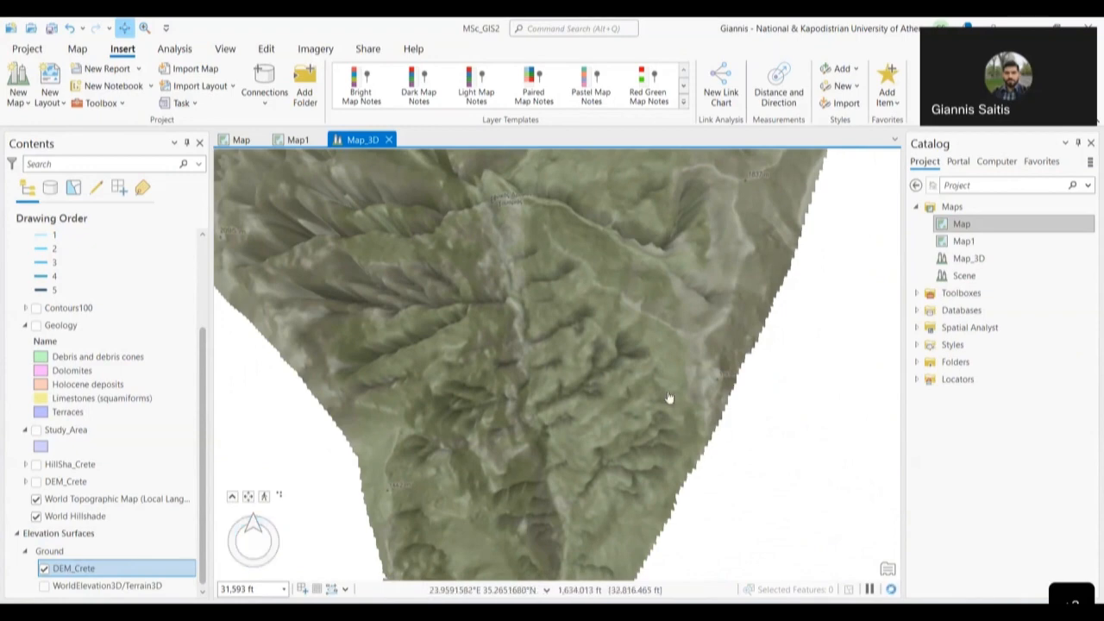
left_click_drag(690, 368, 723, 233)
left_click_drag(723, 232, 758, 357)
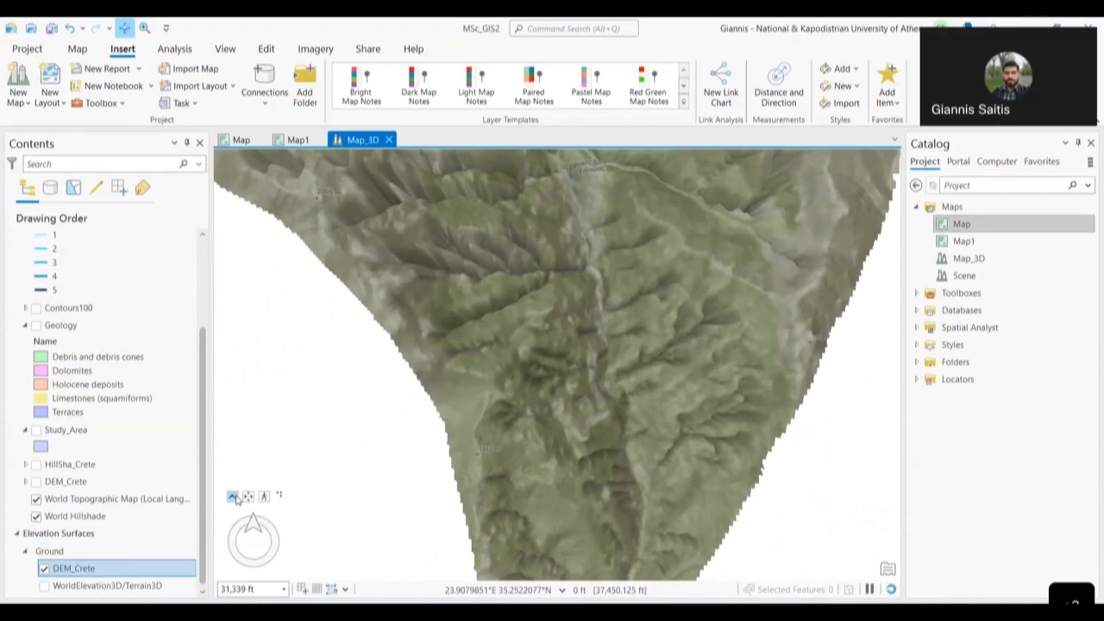
- Expand the full on-screen navigator and pan the scene toward the valley tip
left_click(236, 498)
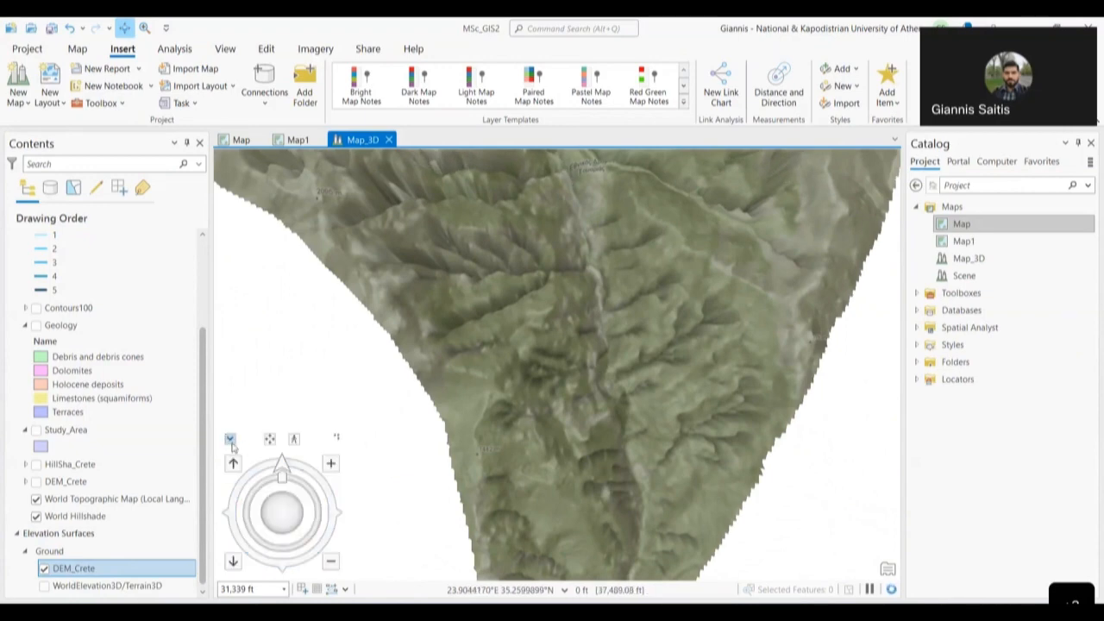
left_click(230, 442)
left_click(232, 502)
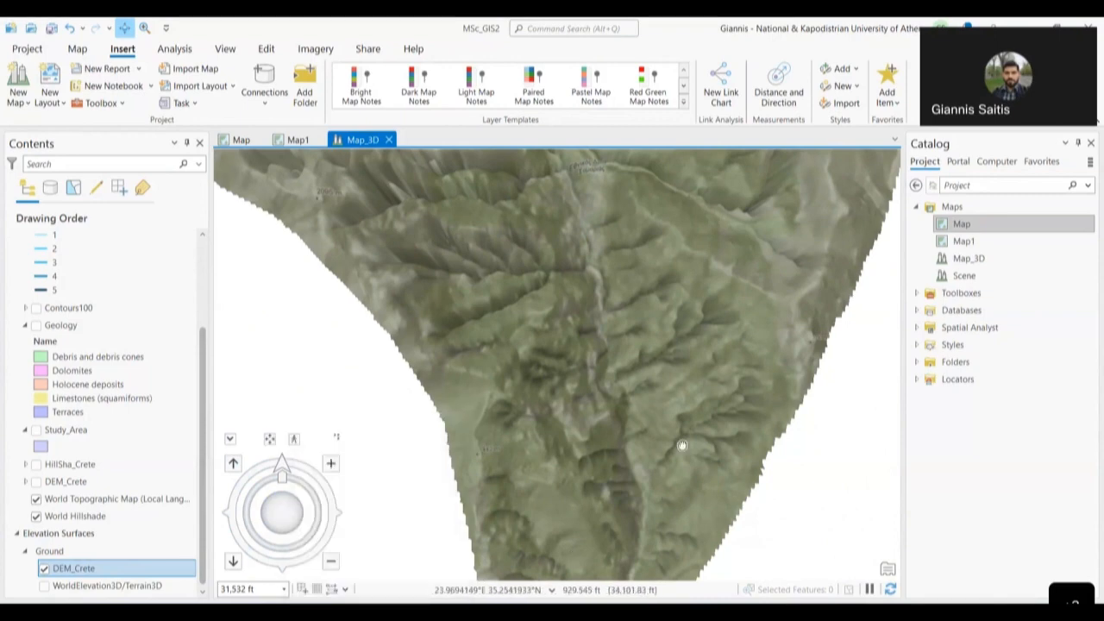
left_click_drag(680, 463, 665, 319)
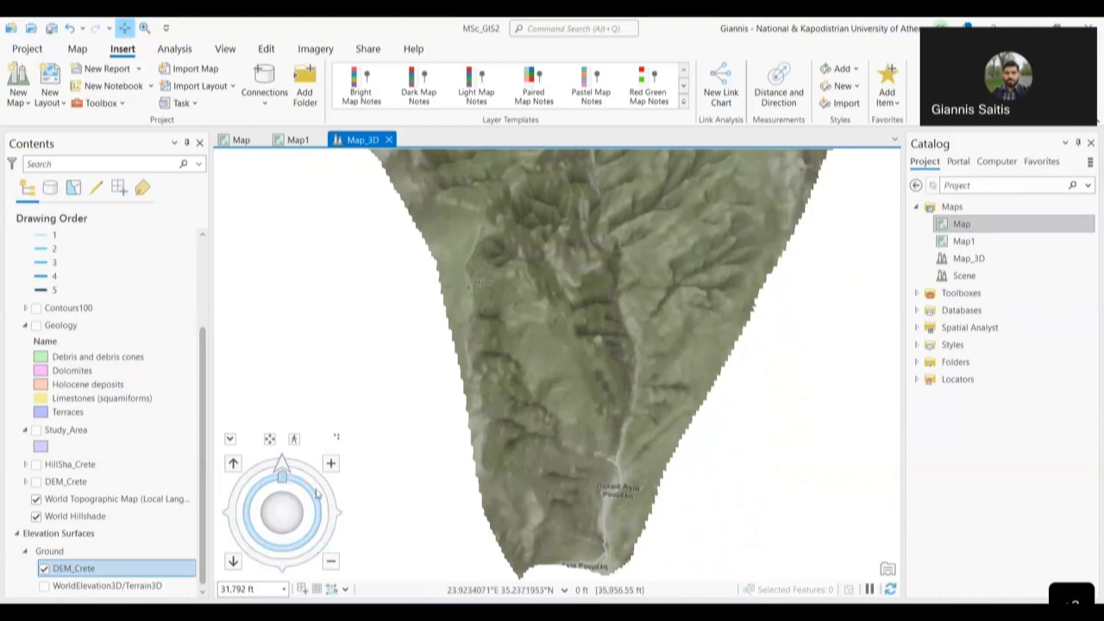
mouse_move(285, 516)
left_mouse_down()
mouse_move(297, 402)
mouse_move(288, 448)
mouse_move(457, 404)
mouse_move(515, 411)
mouse_move(390, 438)
mouse_move(270, 395)
mouse_move(291, 402)
left_mouse_up()
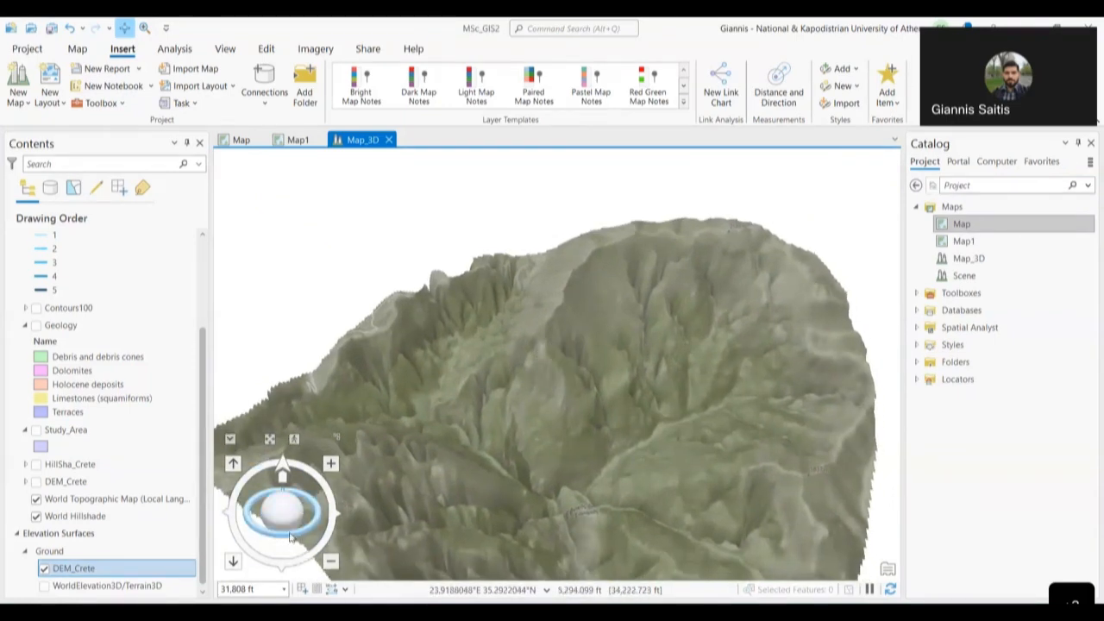
mouse_move(261, 533)
left_mouse_down()
mouse_move(304, 528)
mouse_move(248, 527)
mouse_move(216, 511)
mouse_move(225, 545)
mouse_move(259, 563)
mouse_move(297, 556)
mouse_move(366, 511)
mouse_move(228, 513)
mouse_move(237, 541)
mouse_move(267, 560)
mouse_move(302, 554)
mouse_move(328, 523)
mouse_move(234, 527)
mouse_move(261, 524)
left_mouse_up()
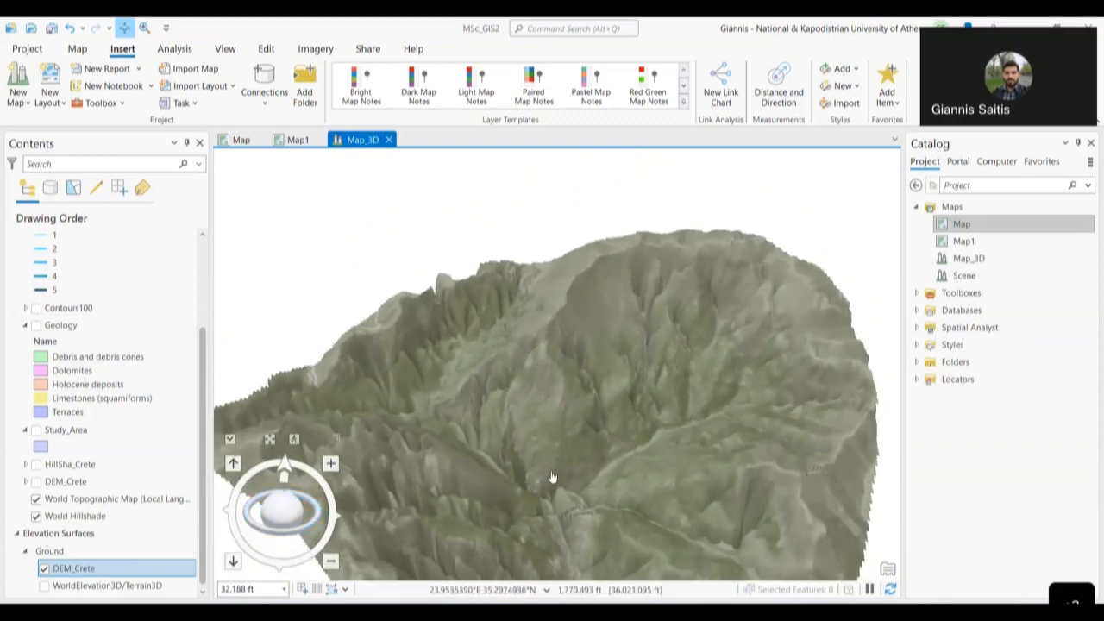
- Zoom and pan the terrain left and up-right to reframe the catchment
scroll(583, 466, "up", 3)
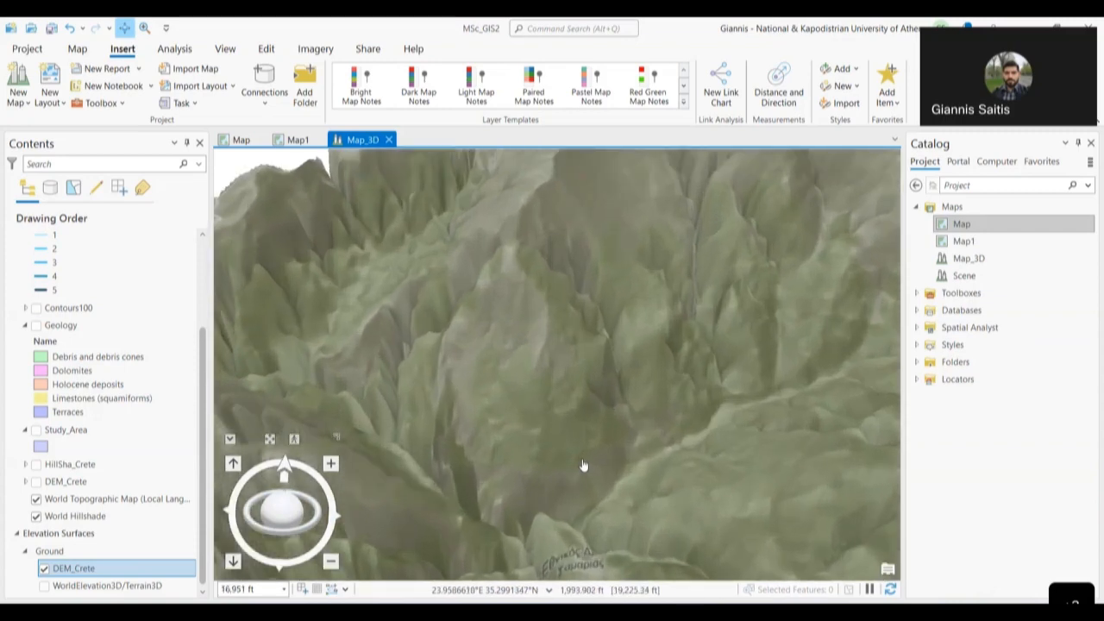
scroll(583, 466, "down", 2)
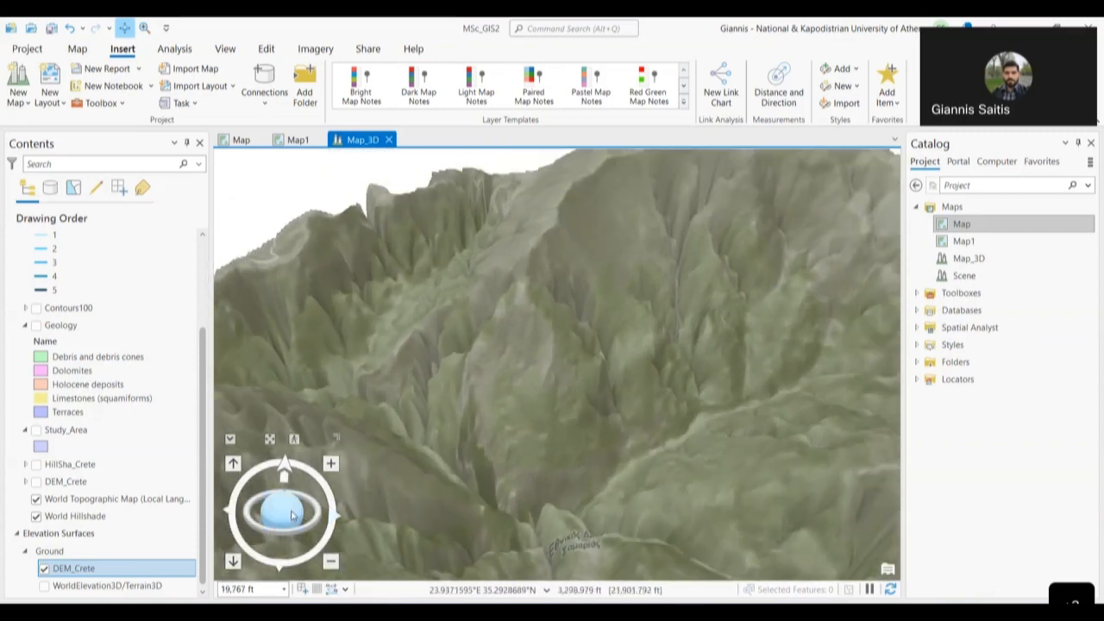
left_click_drag(290, 515, 296, 520)
scroll(530, 451, "up", 3)
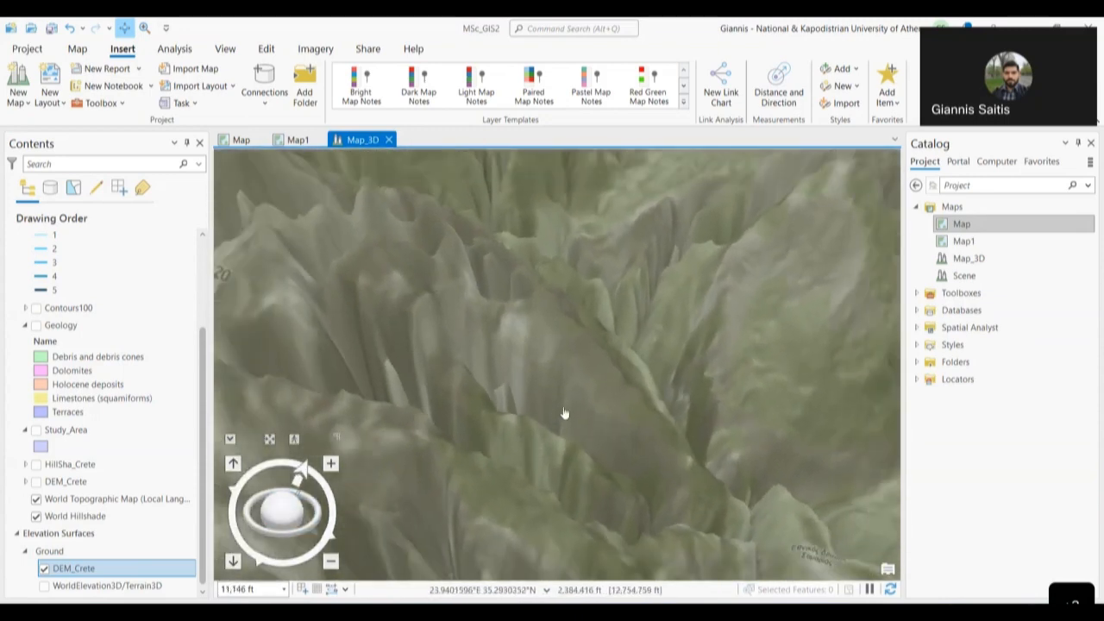
scroll(643, 434, "down", 2)
left_click_drag(693, 375, 405, 343)
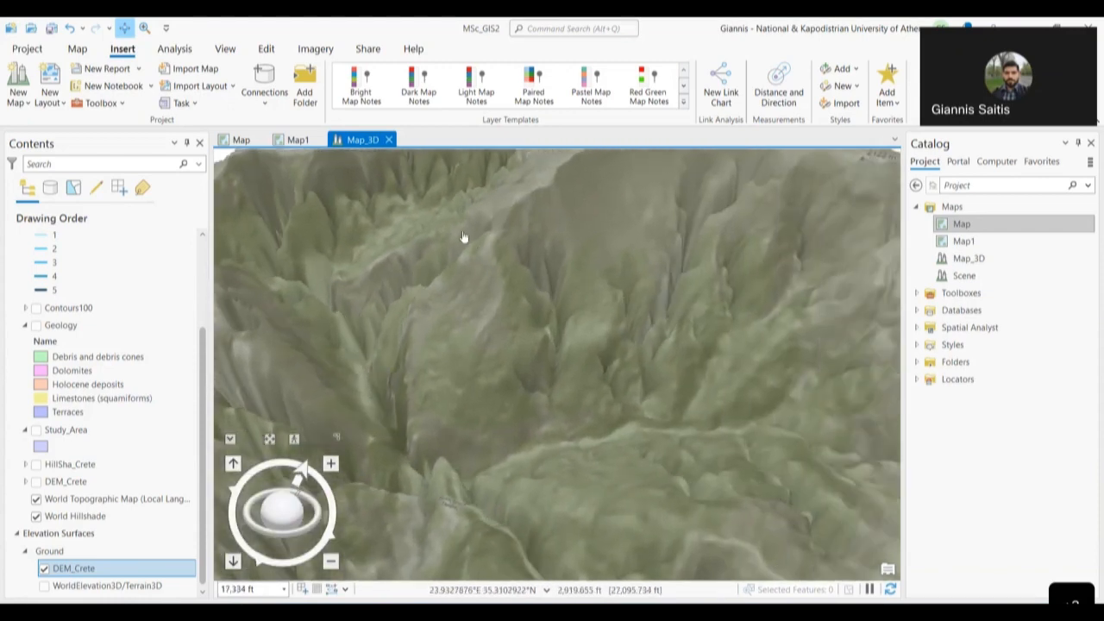
left_click_drag(424, 278, 263, 280)
left_click_drag(611, 320, 798, 197)
left_click_drag(491, 425, 772, 219)
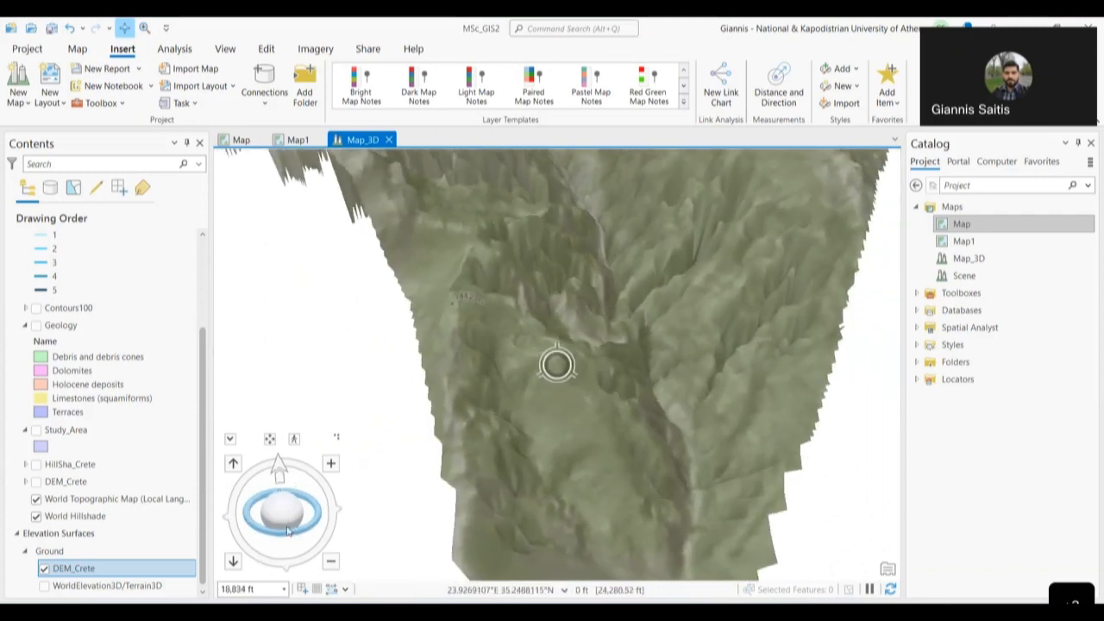
- Orbit and tilt the scene with the navigator to view the rugged relief in perspective
left_click_drag(230, 489, 280, 472)
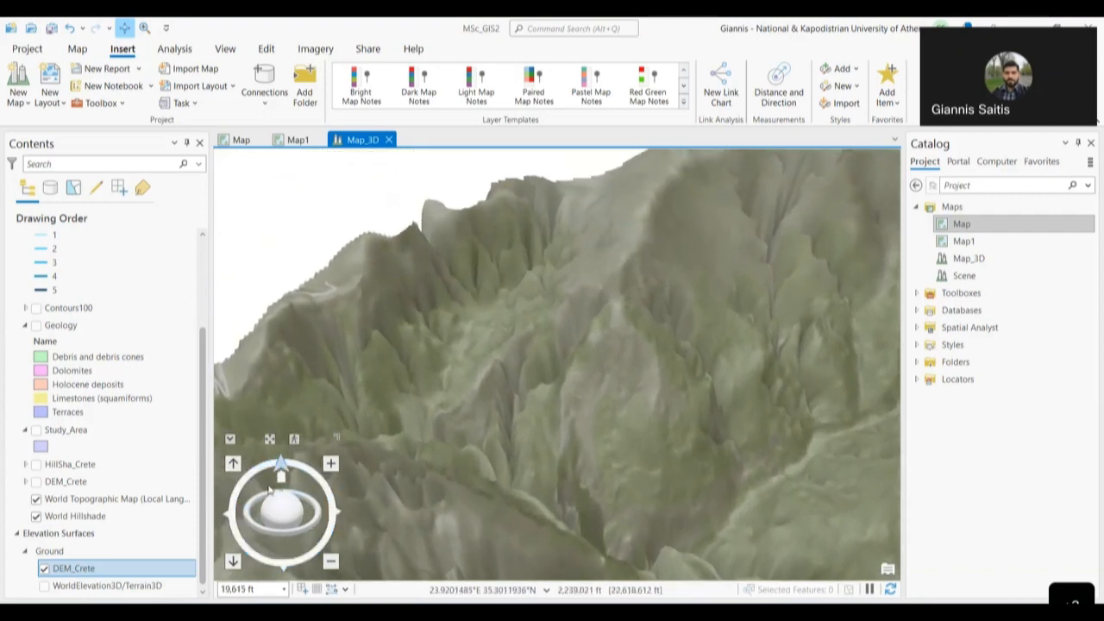
left_click_drag(326, 489, 326, 492)
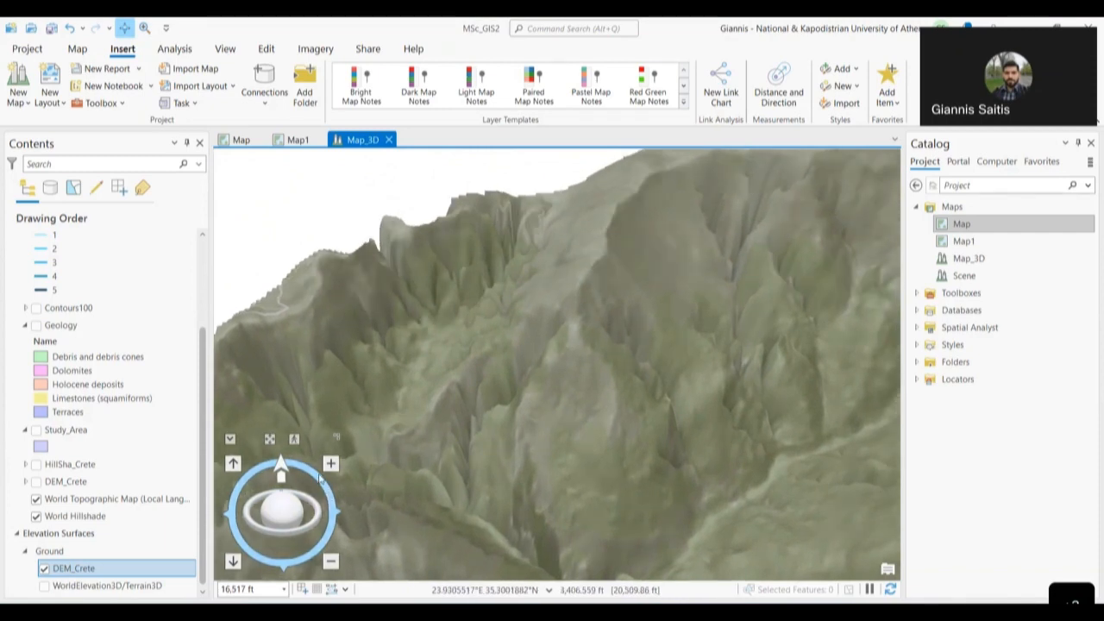
left_click_drag(312, 473, 337, 513)
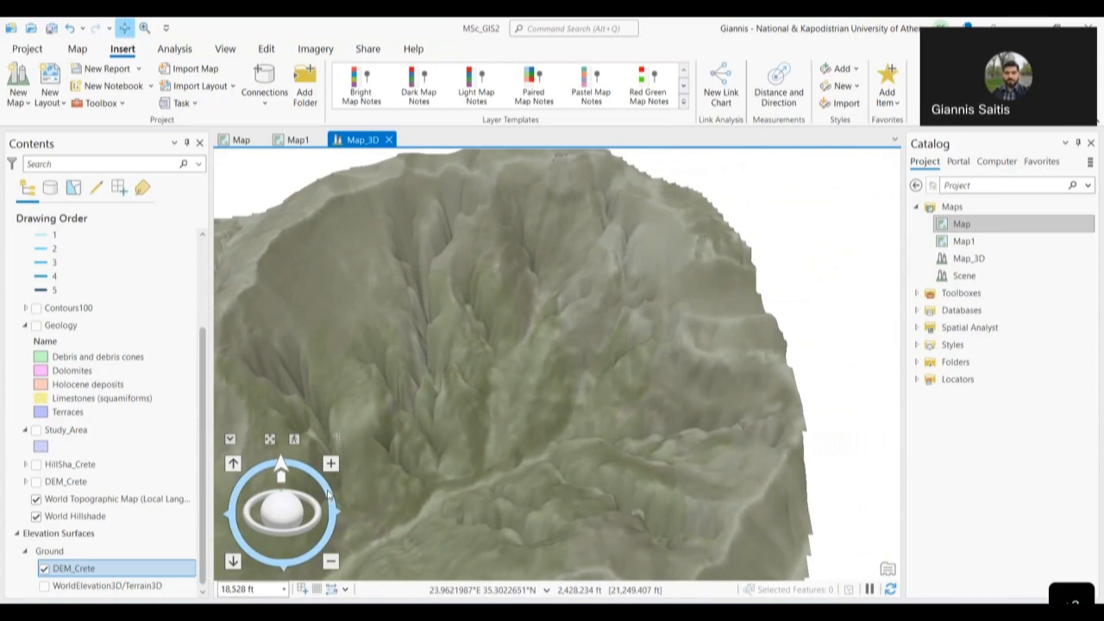
left_click_drag(327, 492, 300, 316)
left_click_drag(299, 549, 502, 471)
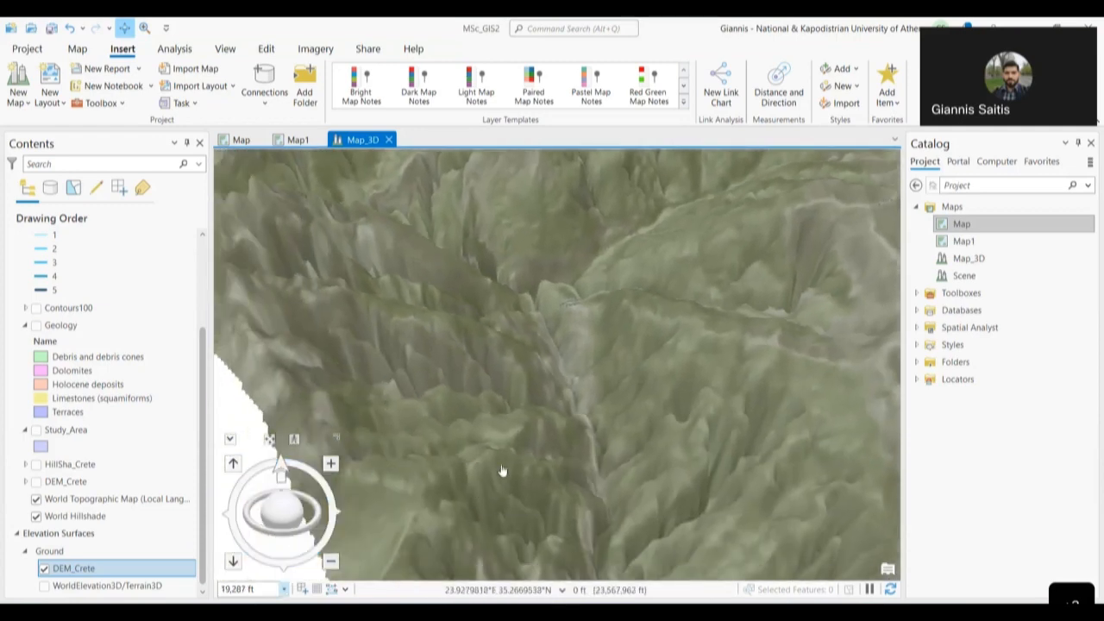
left_click_drag(477, 411, 415, 385)
left_click_drag(499, 274, 527, 498)
scroll(544, 449, "down", 5)
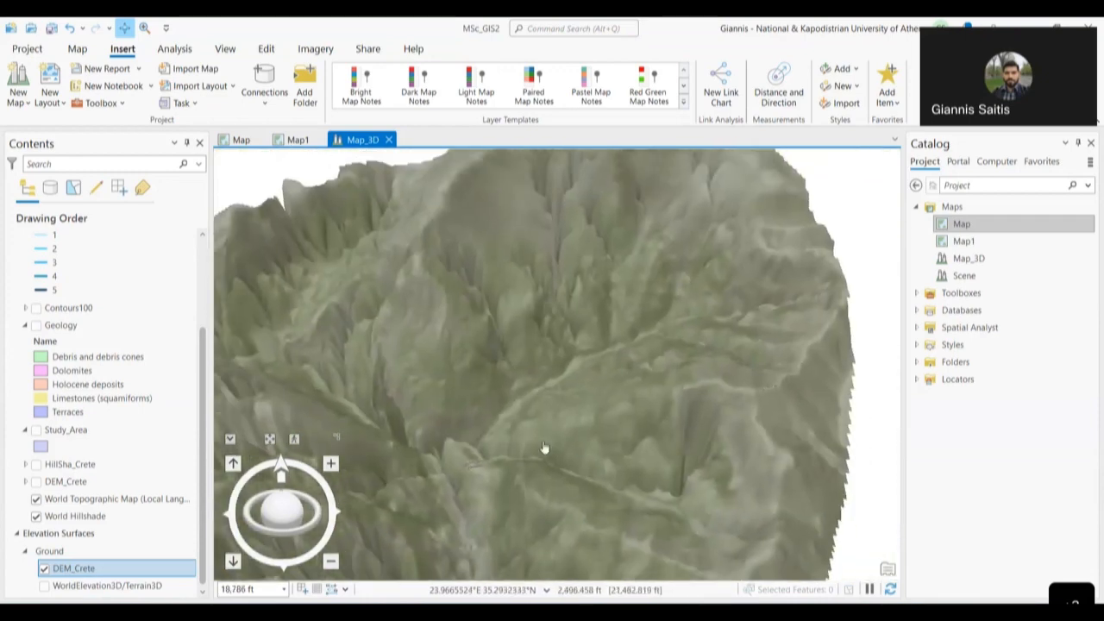
left_click_drag(297, 516, 276, 531)
- Orbit and tilt the terrain to a new angle and select the World Topographic Map layer
left_click_drag(572, 440, 546, 381)
left_click_drag(287, 518, 300, 516)
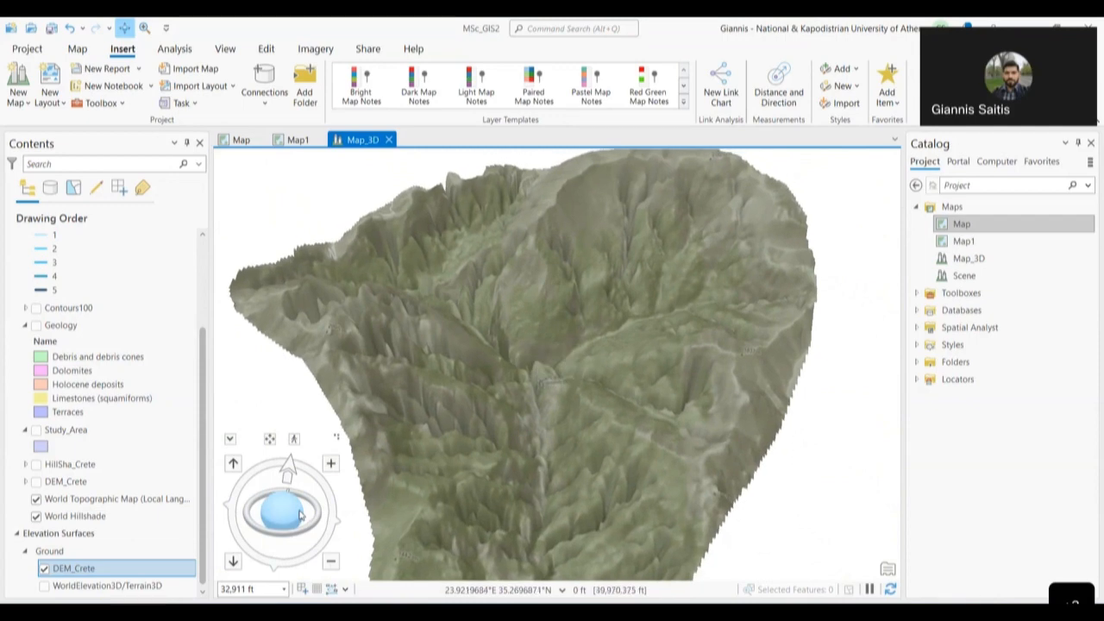
left_click_drag(290, 512, 284, 498)
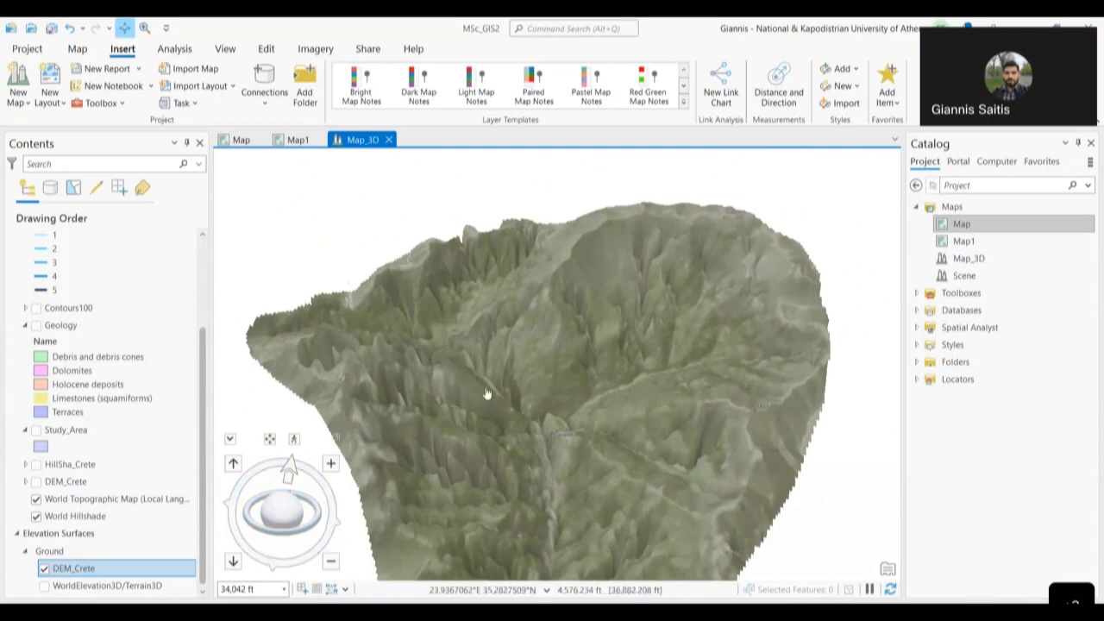
left_click_drag(572, 382, 473, 341)
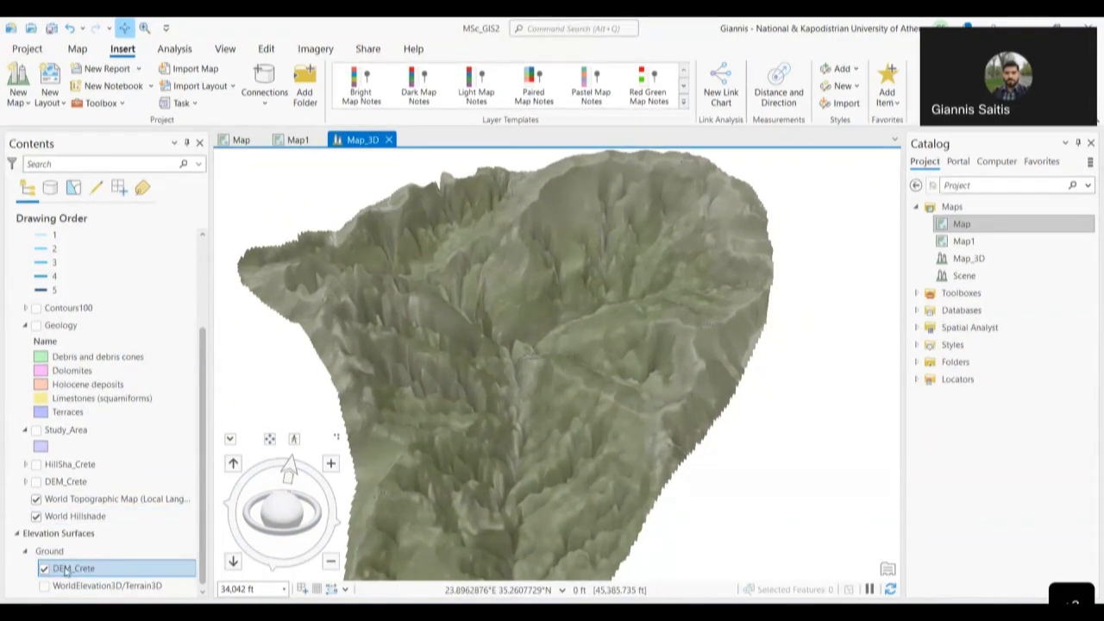
left_click(117, 500)
left_click_drag(488, 489, 595, 379)
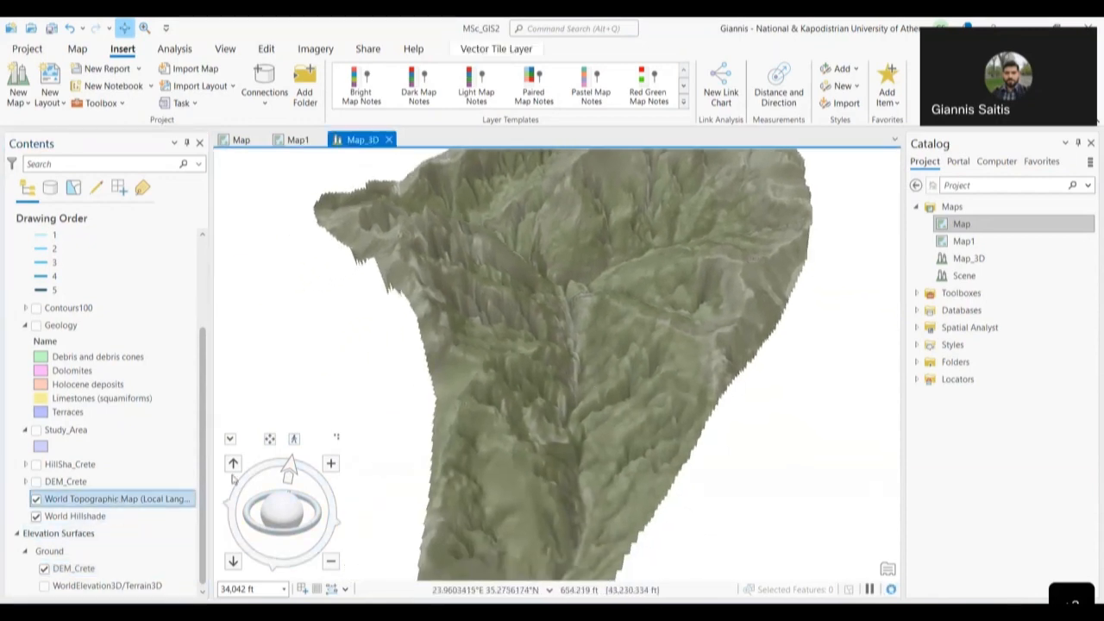
- Open the World Topographic Map layer's Properties, cancelling an accidental rename
right_click(132, 507)
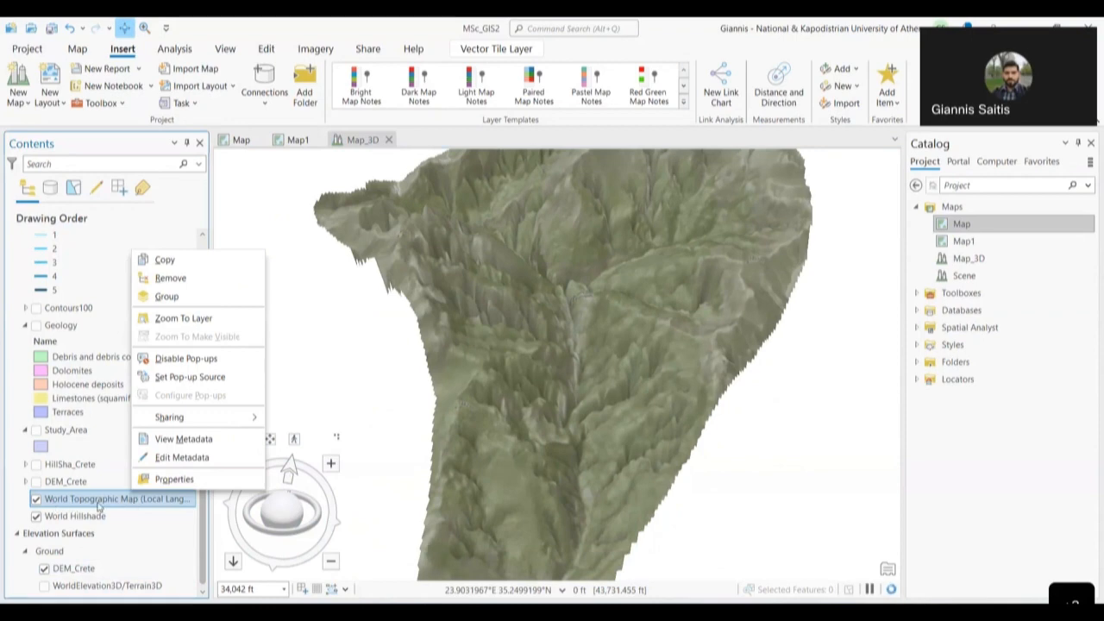
left_click(95, 498)
right_click(72, 506)
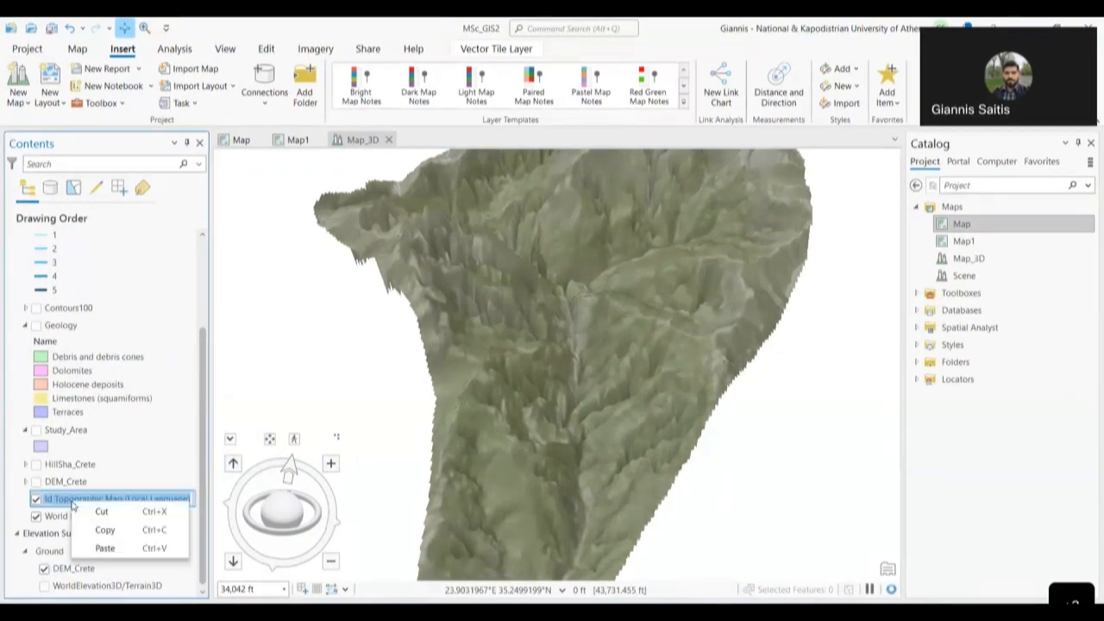
key("Escape")
left_click(68, 551)
left_click(90, 501)
right_click(90, 502)
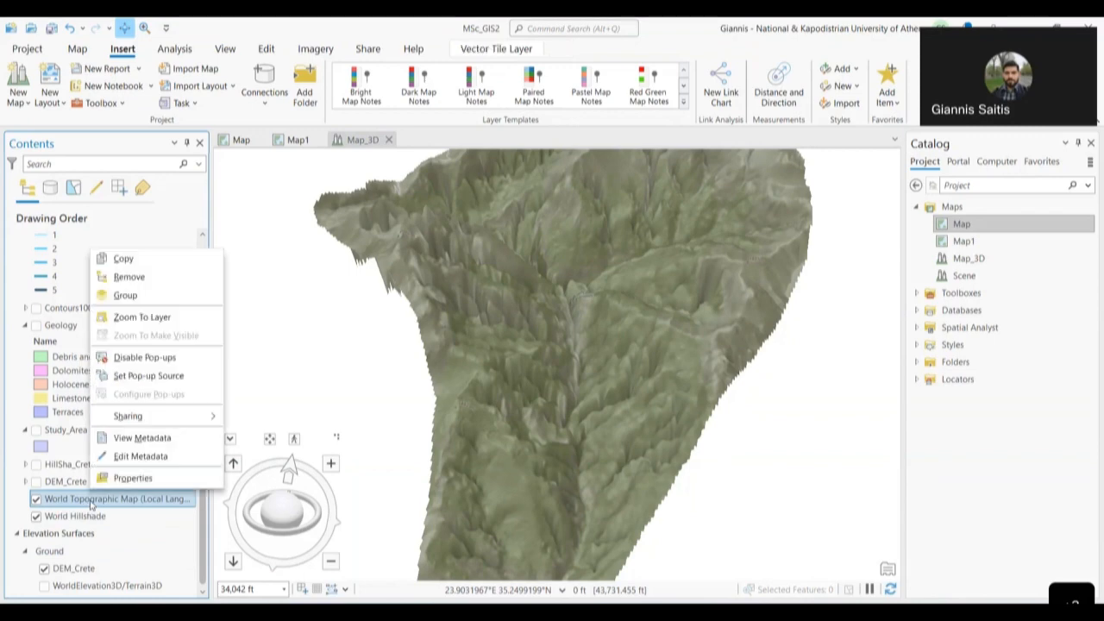
left_click(155, 479)
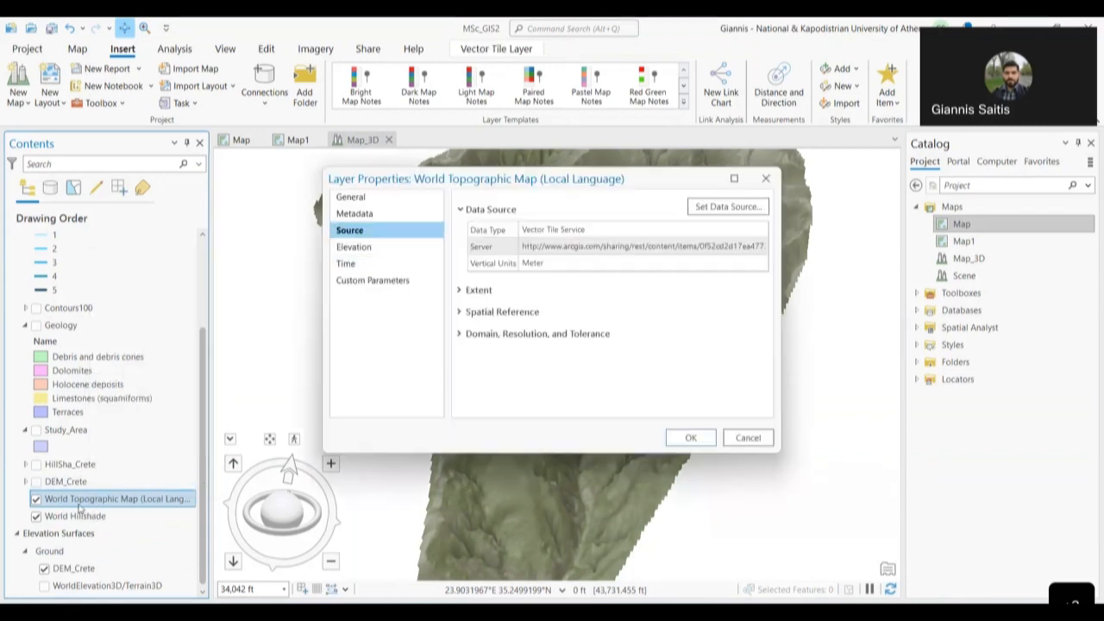
- Keep features On the ground with a 6-meter cartographic offset in meters and apply
left_click(386, 250)
left_click(542, 206)
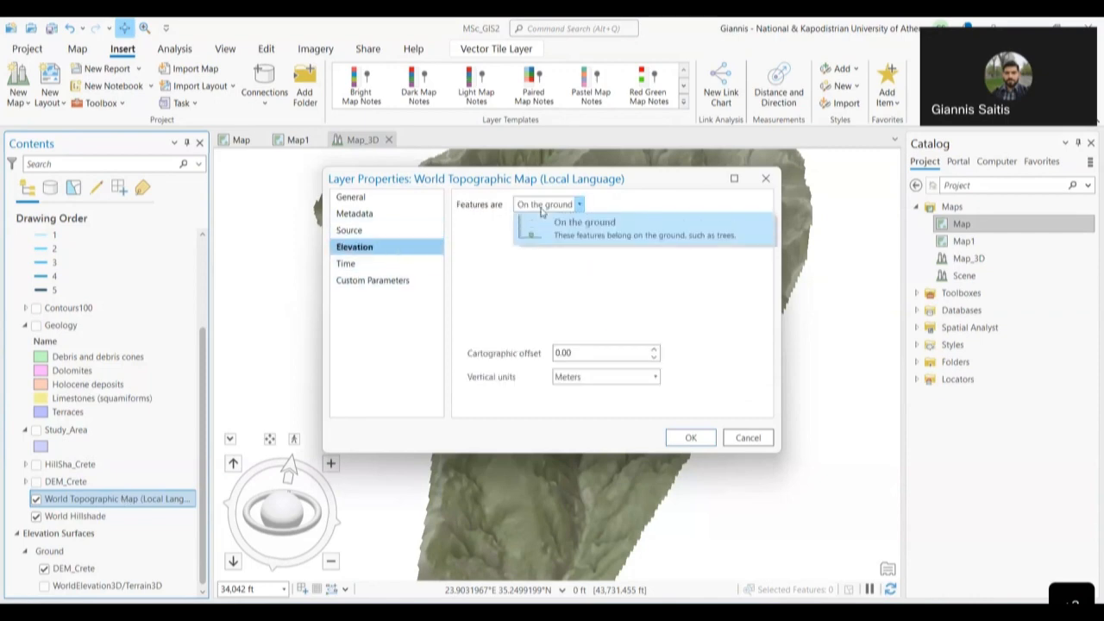
left_click(542, 211)
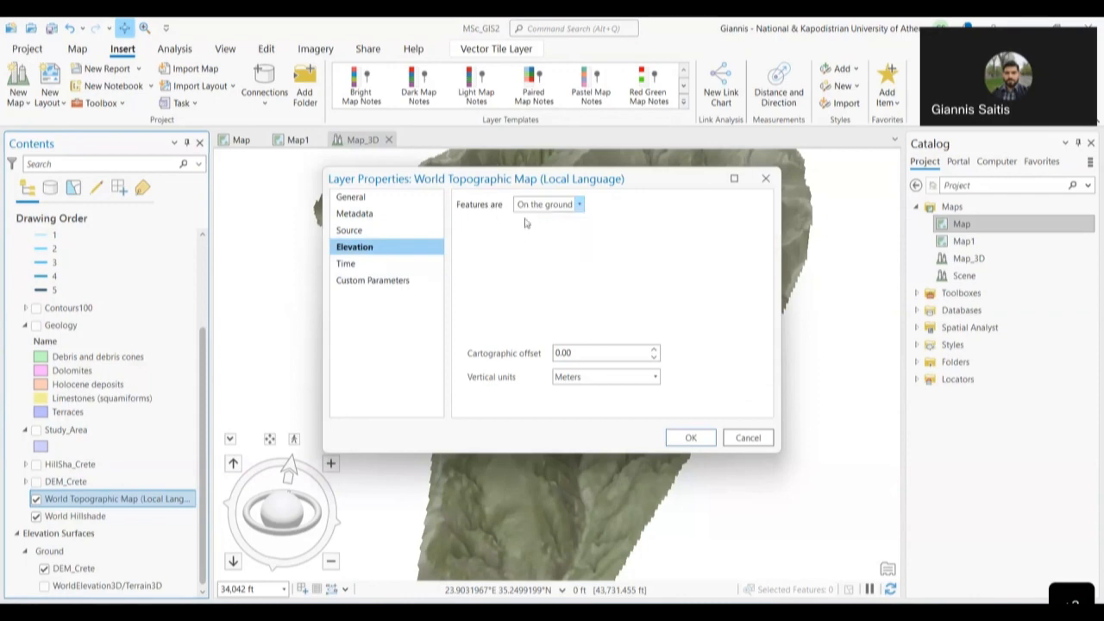
left_click(566, 204)
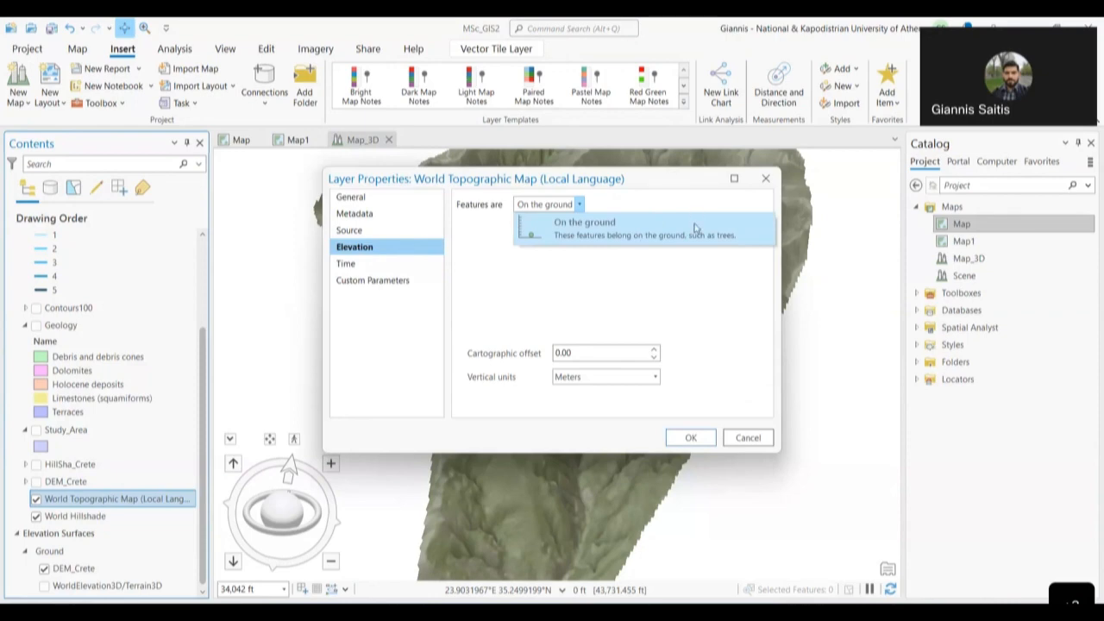
left_click(652, 290)
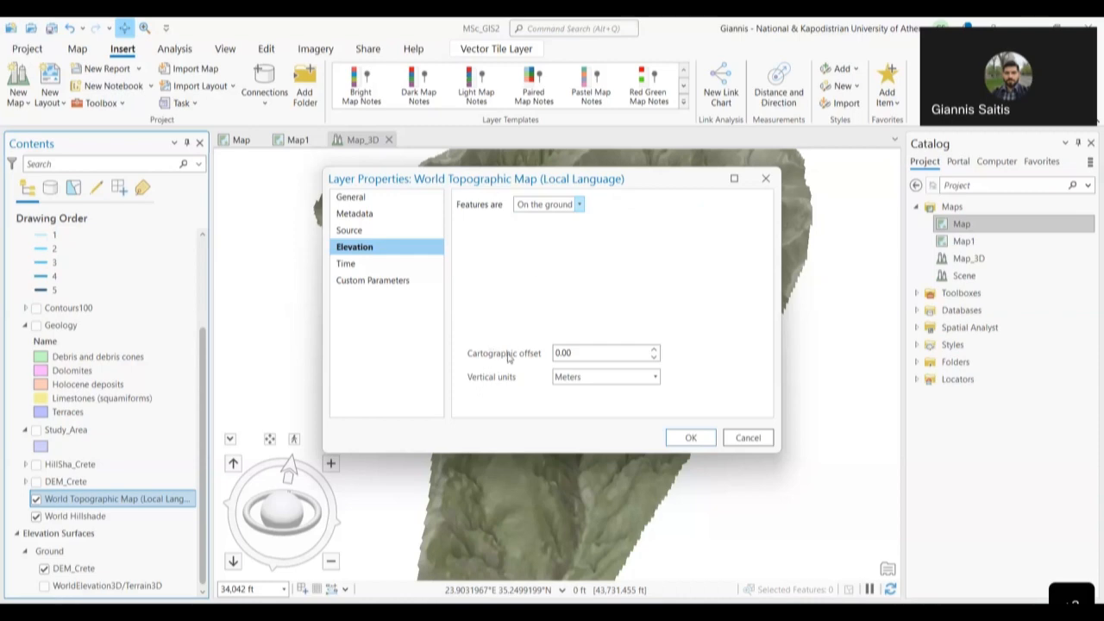
left_click(654, 350)
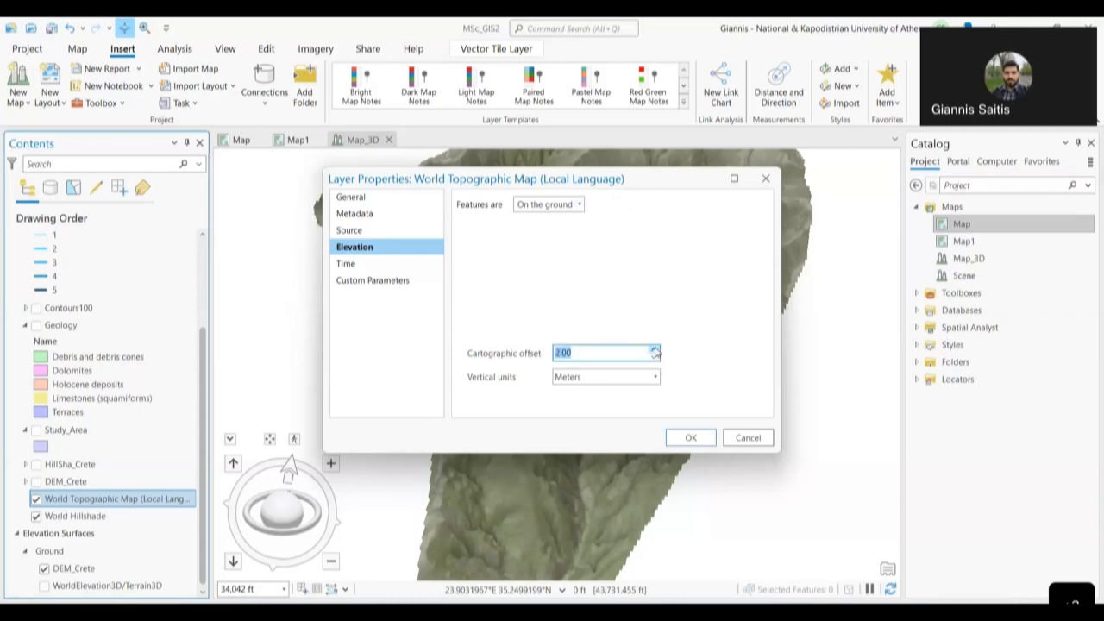
left_click(606, 383)
left_click(607, 384)
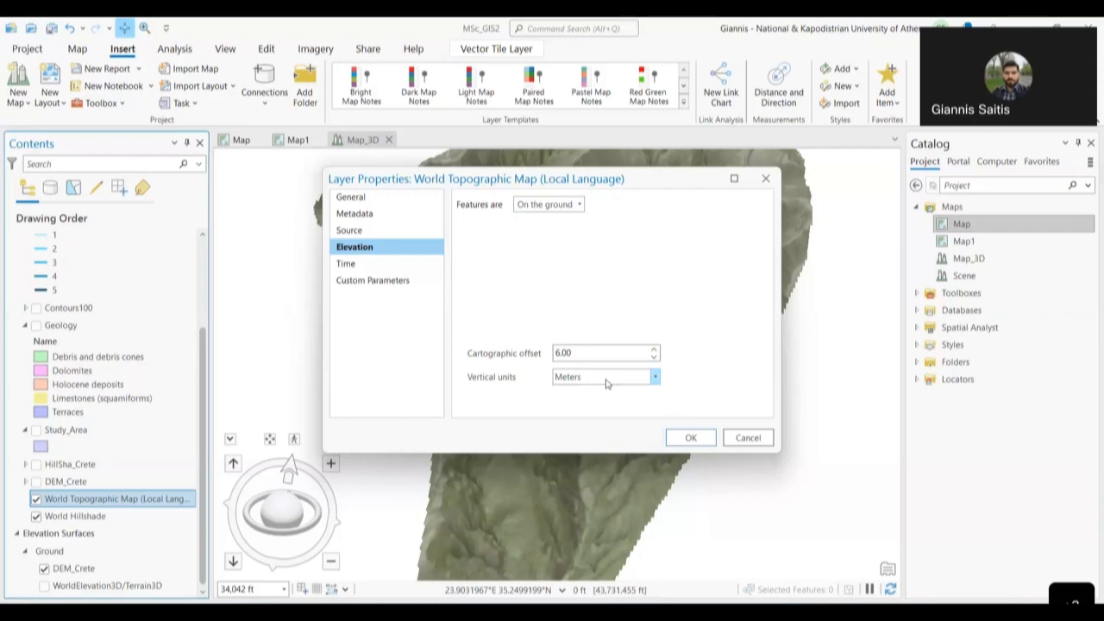
left_click(691, 438)
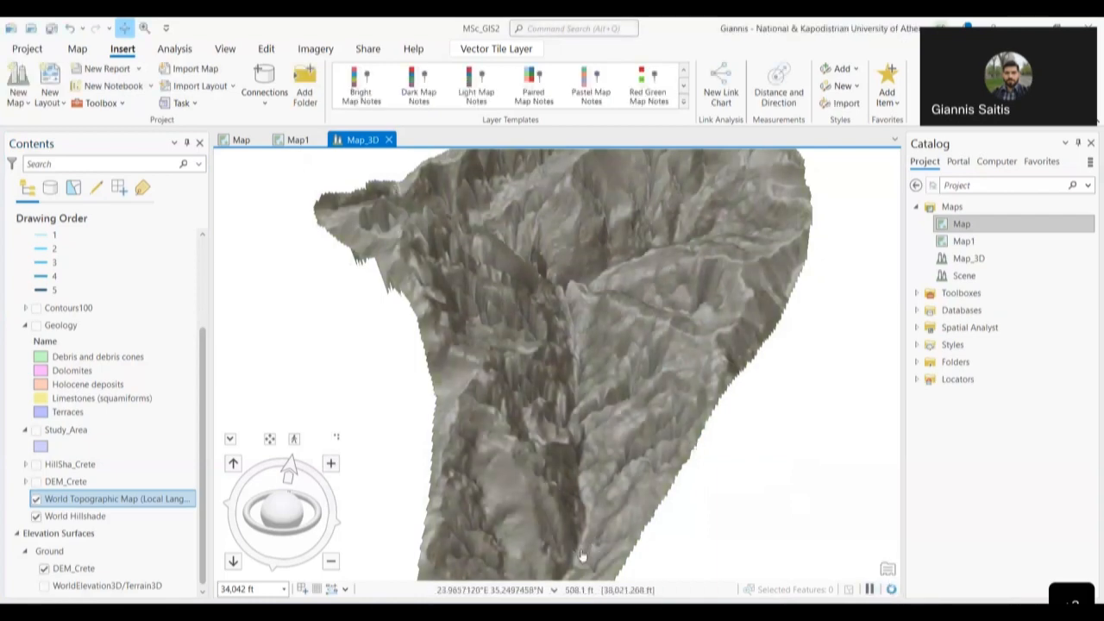
- Give the World Hillshade layer a 6-meter cartographic offset in its Elevation properties
left_click_drag(637, 528, 735, 506)
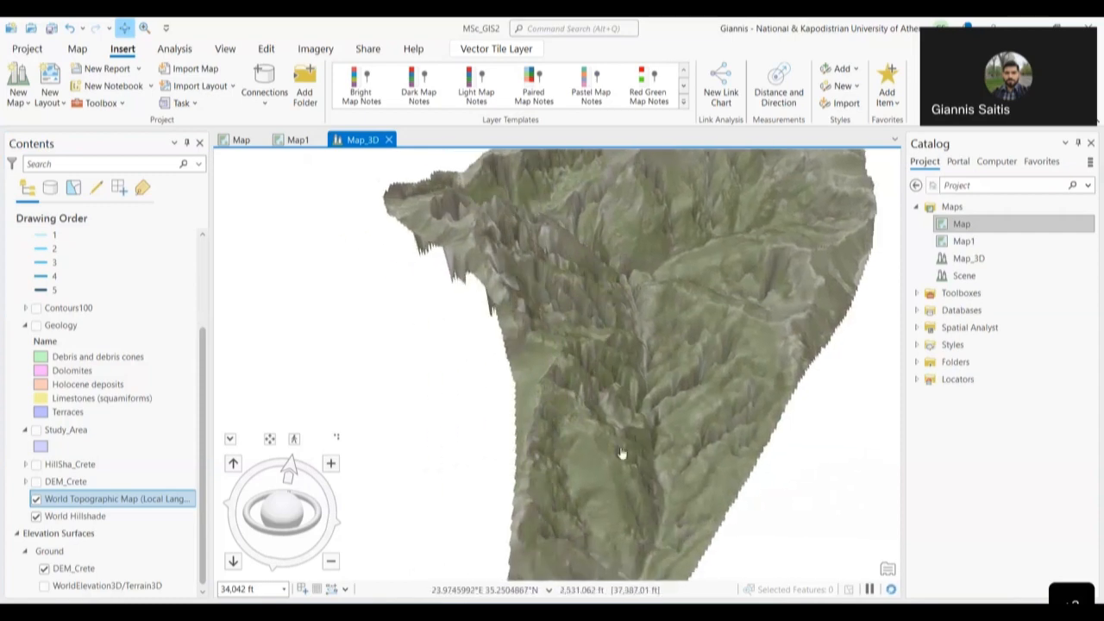
scroll(662, 448, "down", 2)
left_click_drag(291, 535, 197, 510)
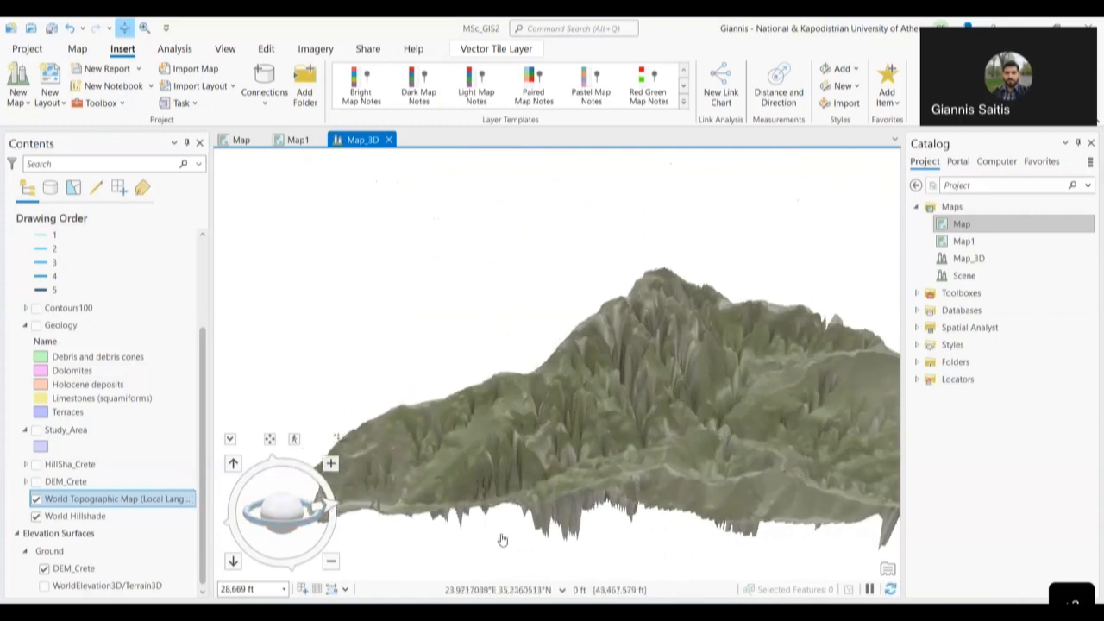
scroll(504, 535, "up", 4)
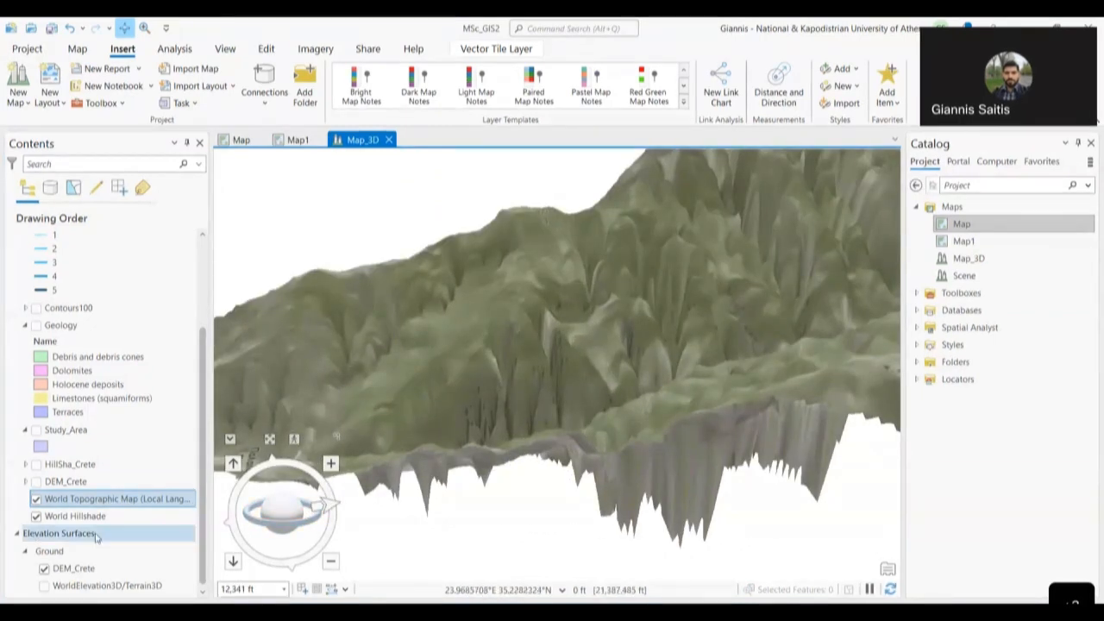
right_click(90, 515)
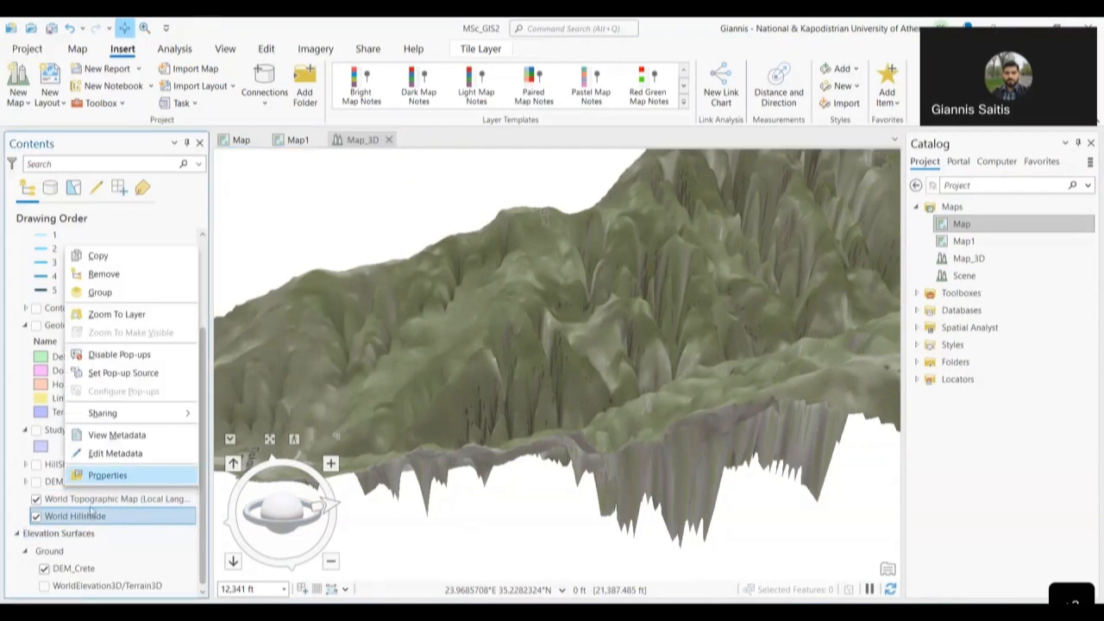
left_click(107, 475)
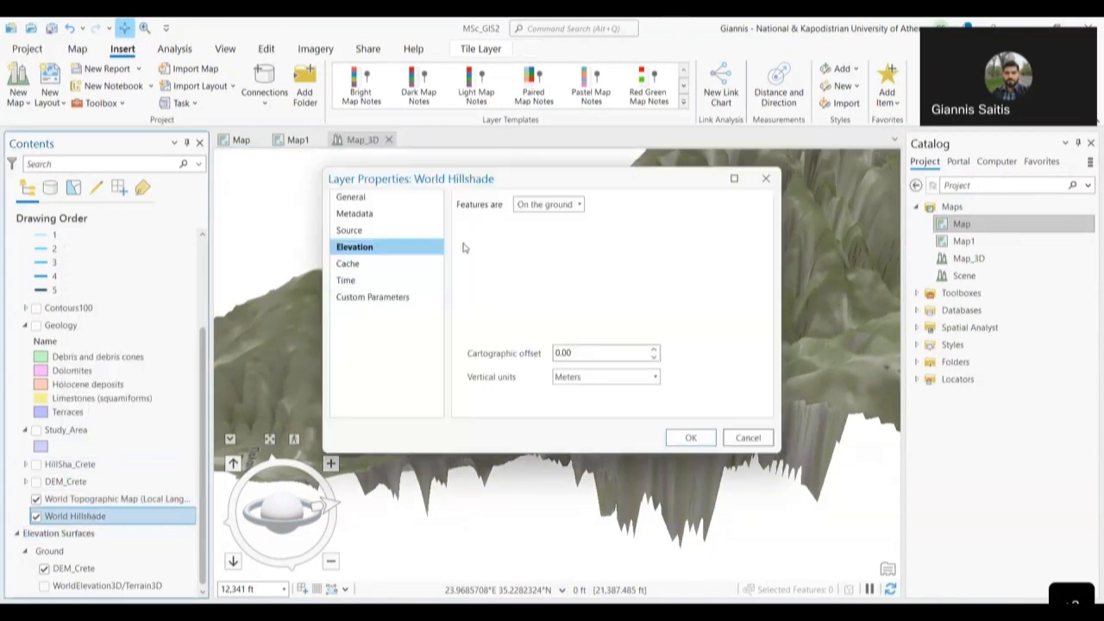
left_click(565, 207)
left_click(552, 216)
left_click_drag(595, 352, 539, 356)
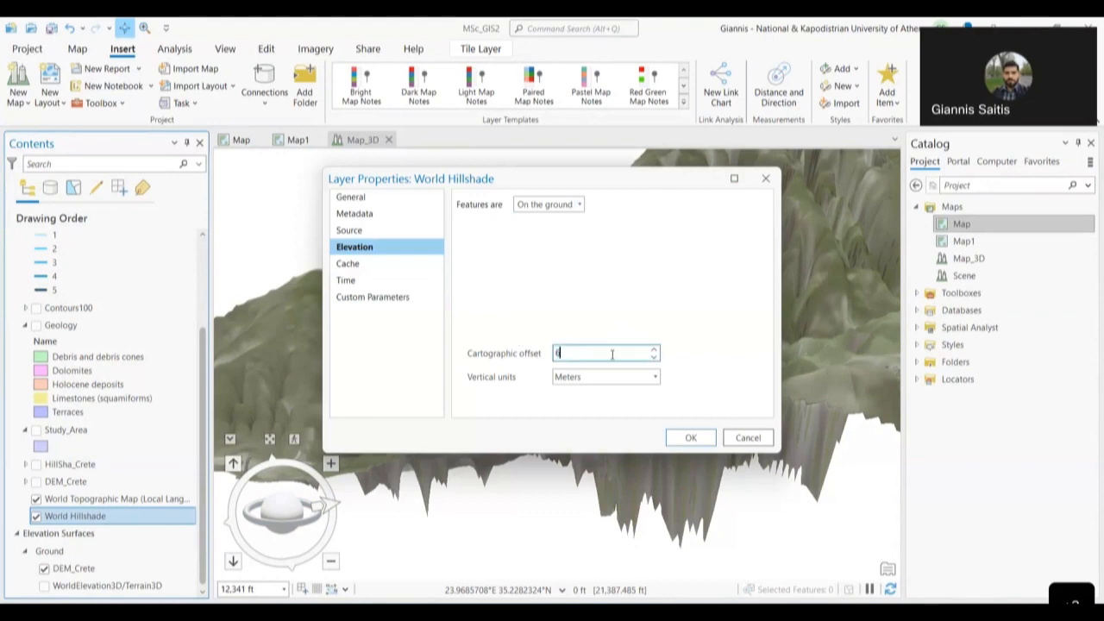
left_click(690, 438)
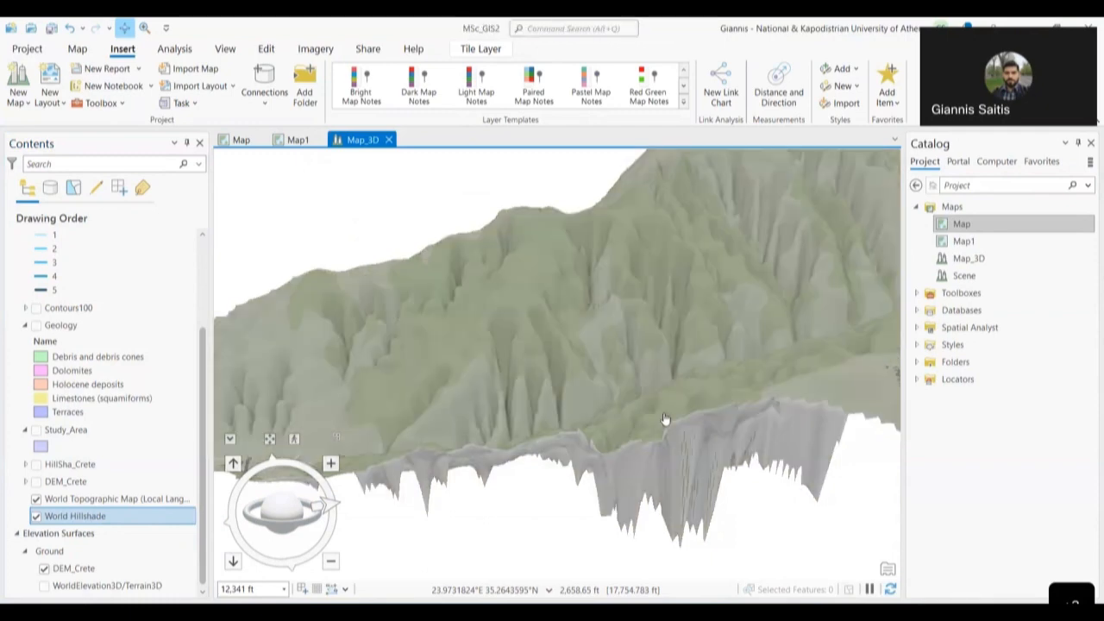
- Pan and zoom in to compare the topographic and hillshade surfaces
left_click_drag(660, 463, 697, 409)
left_click_drag(623, 306, 583, 355)
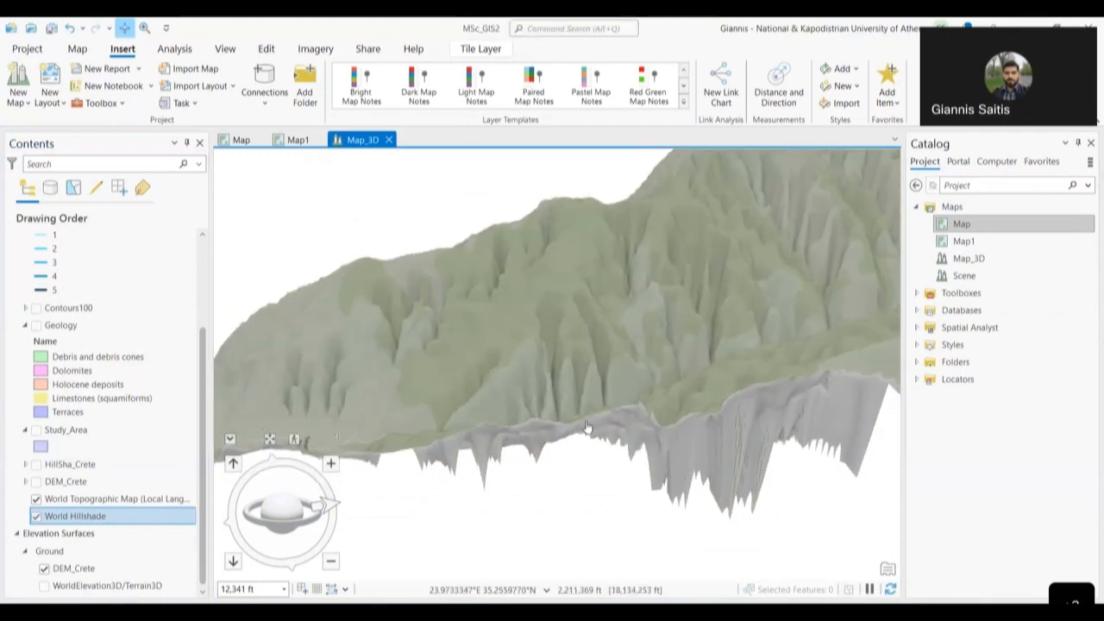
scroll(610, 407, "up", 3)
left_click_drag(604, 406, 523, 439)
scroll(521, 450, "up", 3)
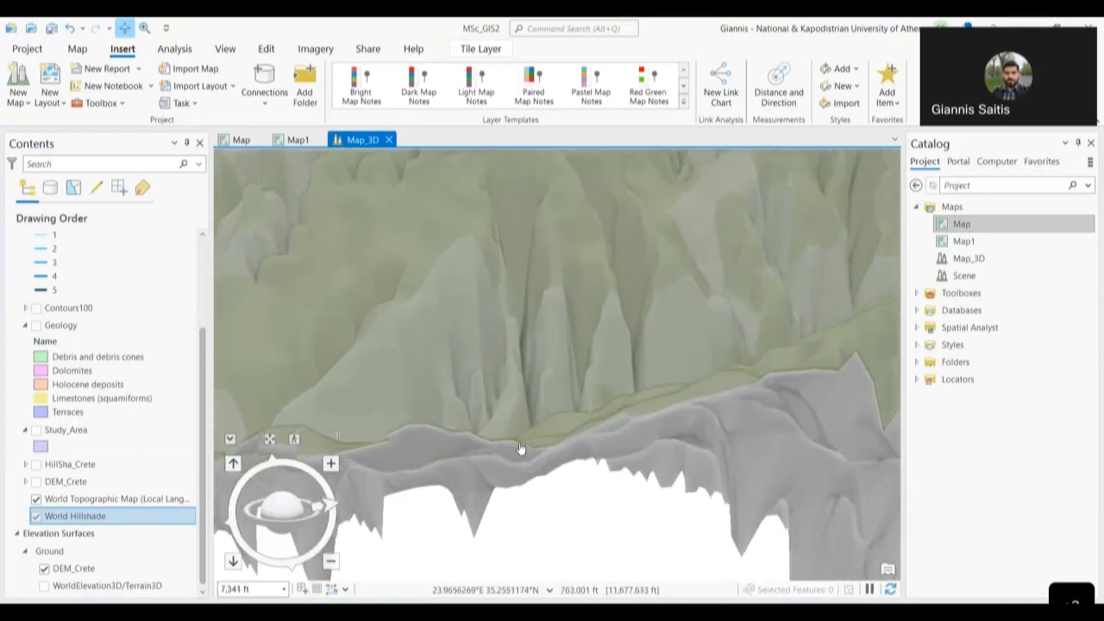
scroll(601, 480, "up", 2)
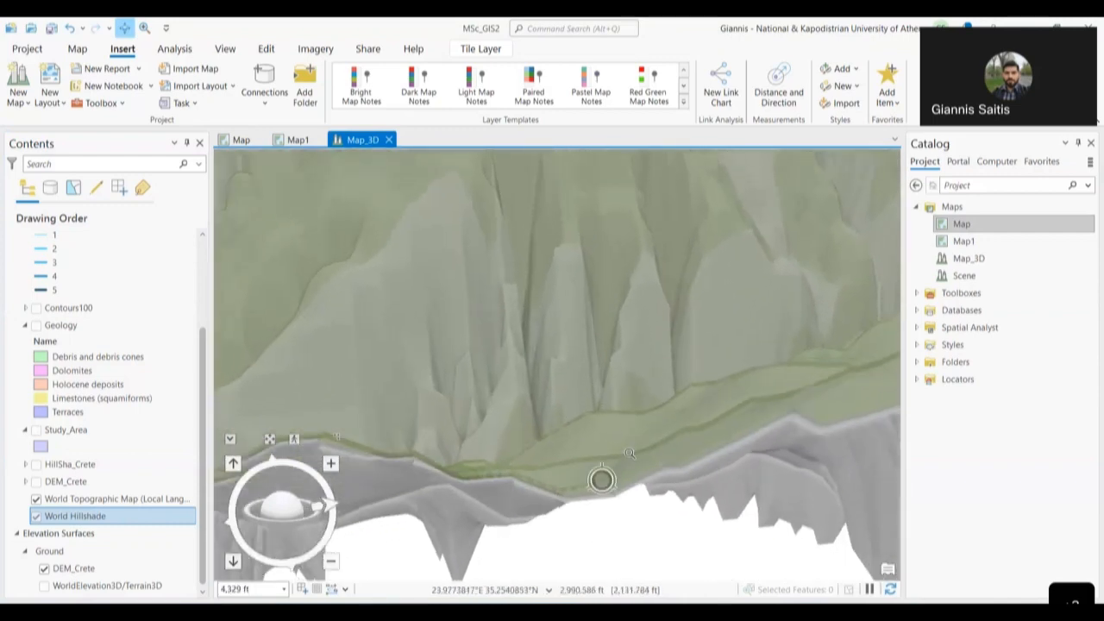
- Reopen World Hillshade's properties and confirm its 6.00 cartographic offset
right_click(148, 513)
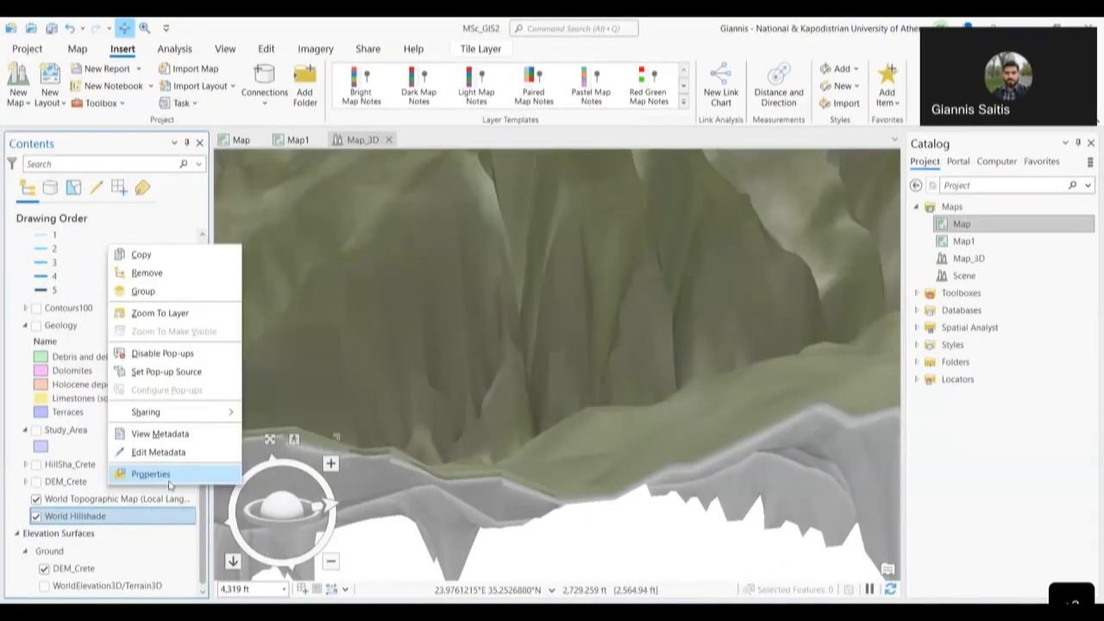
left_click(163, 476)
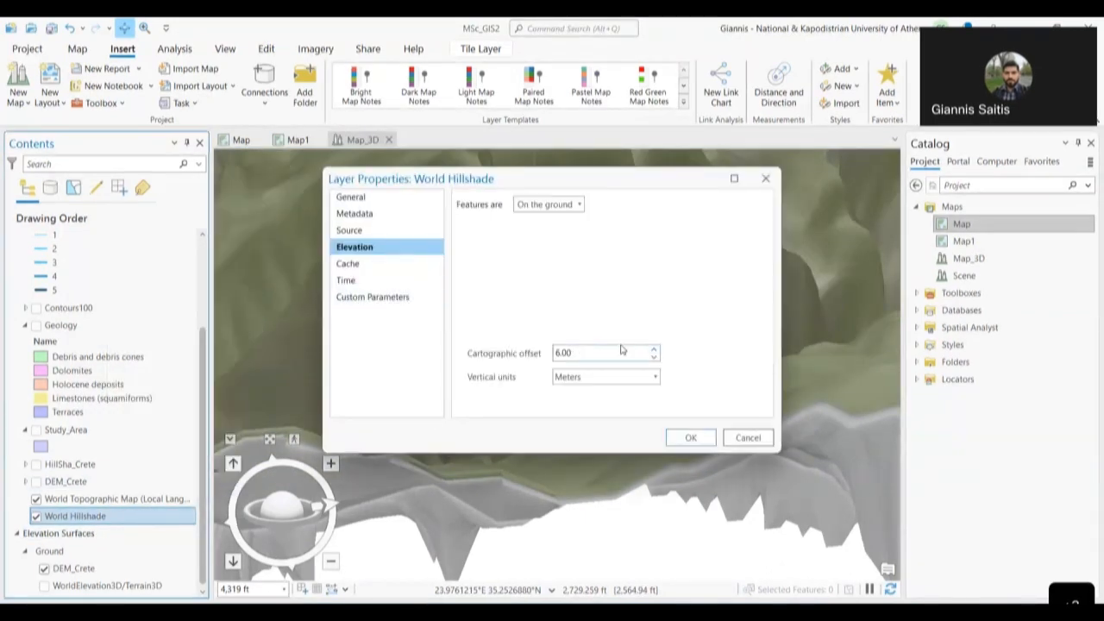
left_click_drag(621, 350, 488, 353)
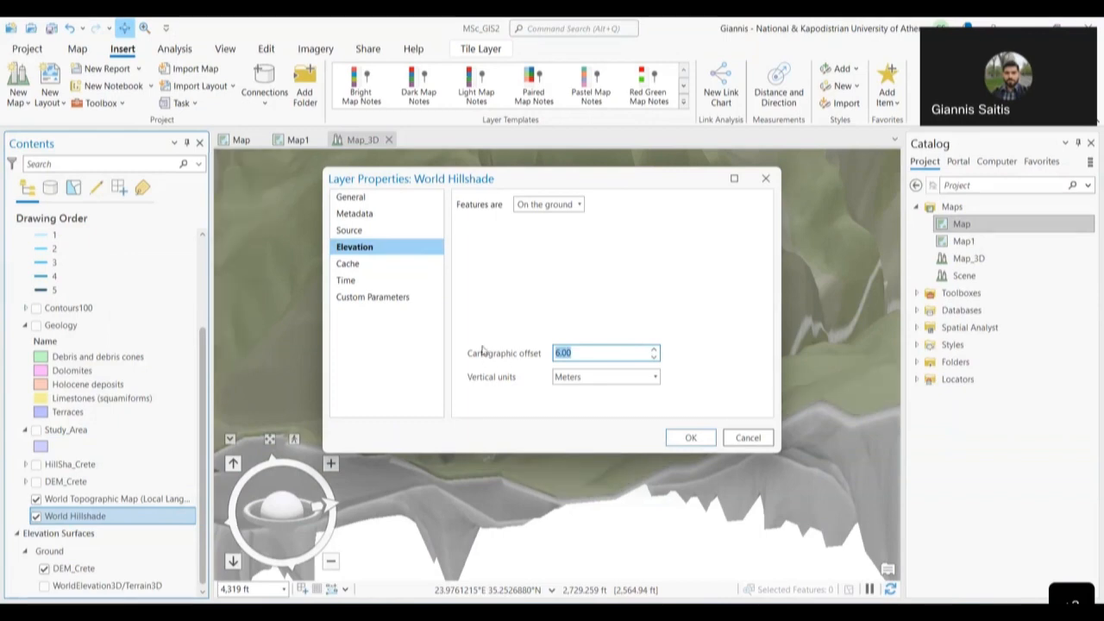
left_click(690, 437)
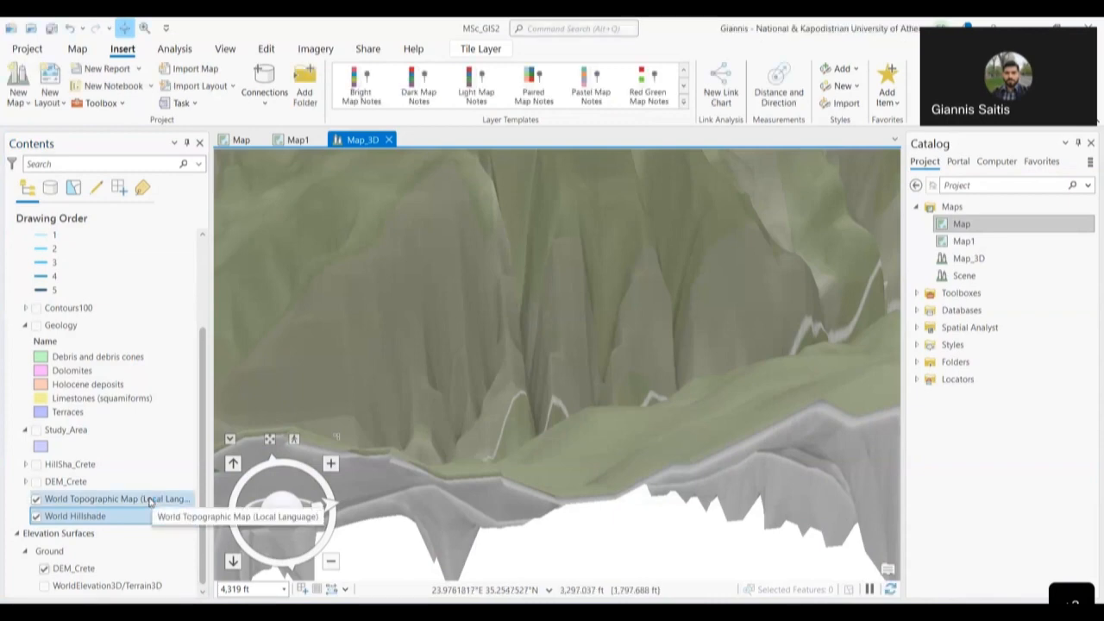
- Set the World Topographic Map layer's cartographic offset to 50 meters
left_click(150, 501)
right_click(150, 501)
left_click(173, 473)
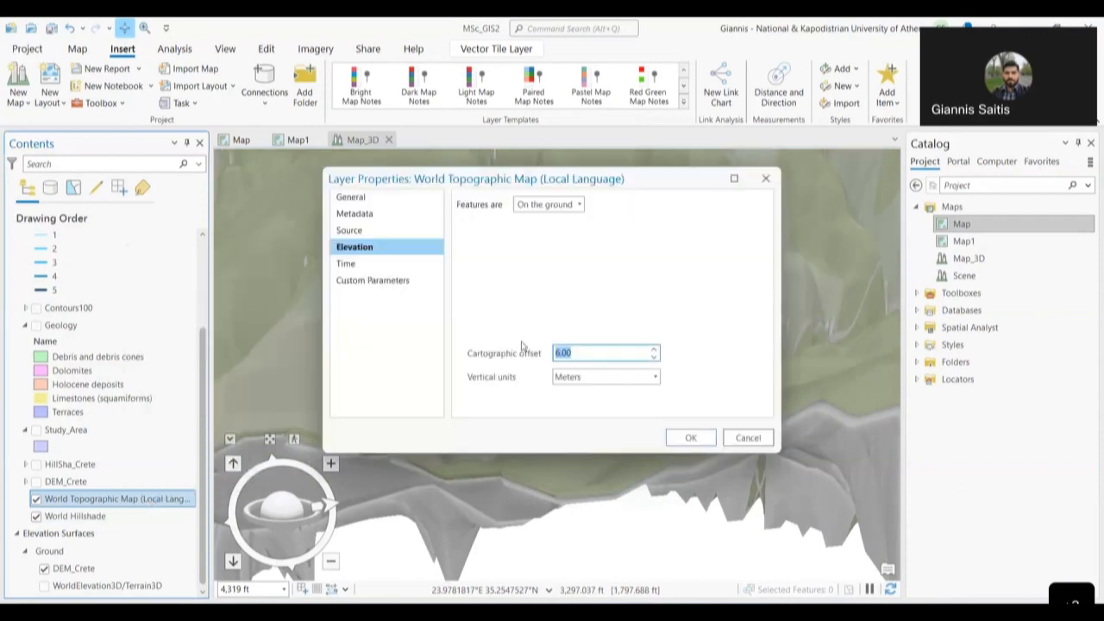
left_click(693, 433)
left_click(680, 435)
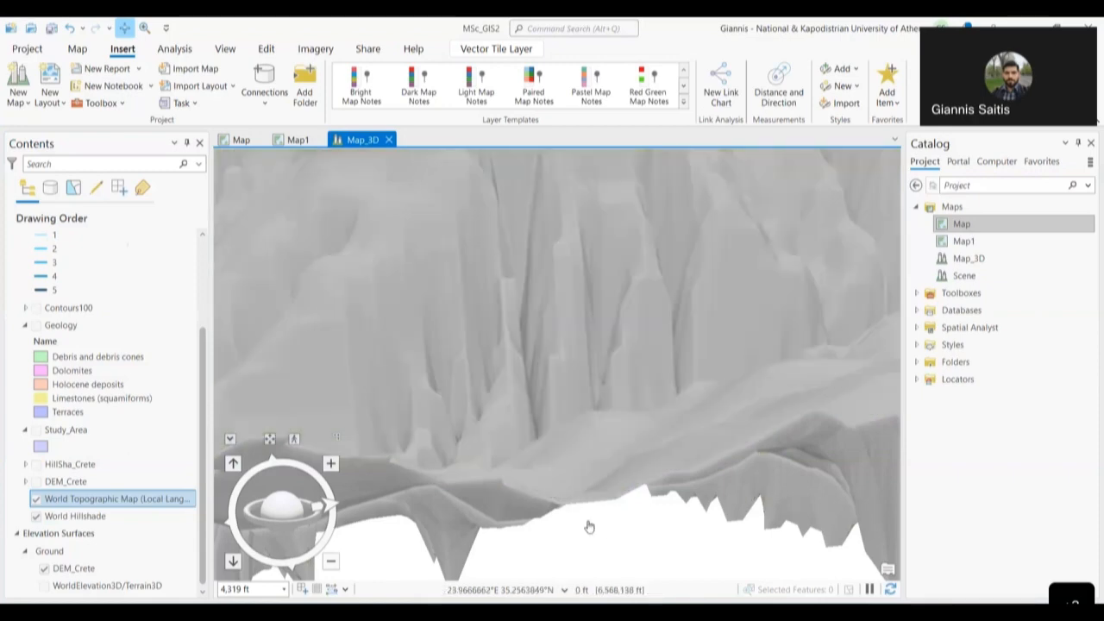
- Select World Hillshade, then pan and orbit to see the floating basemap from several sides
scroll(589, 526, "down", 5)
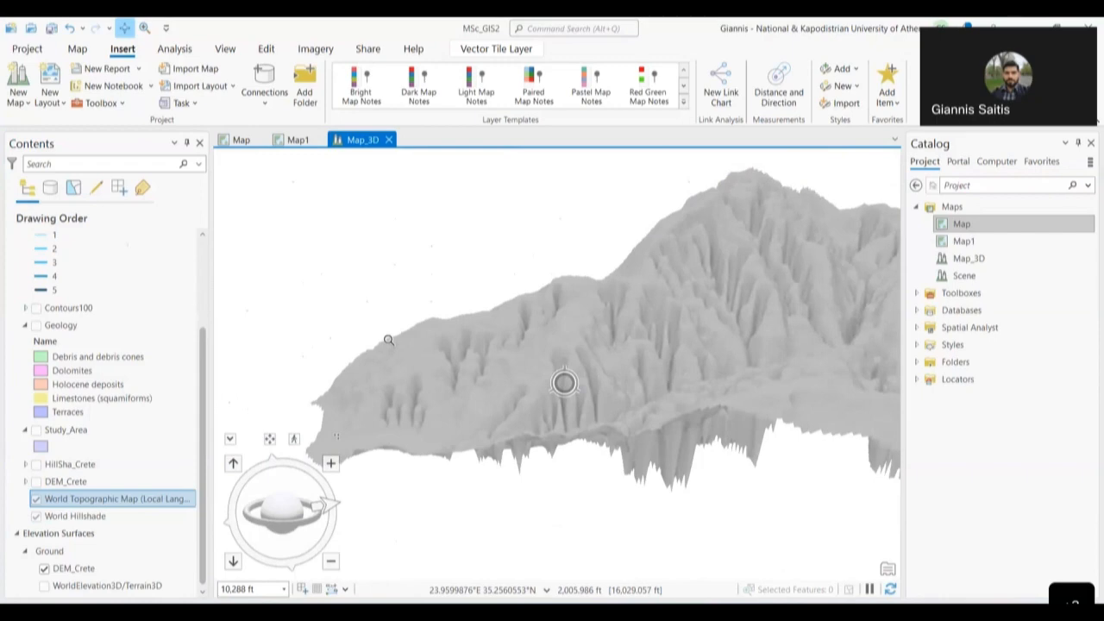
scroll(517, 385, "up", 1)
mouse_move(571, 438)
left_mouse_down()
mouse_move(549, 359)
mouse_move(575, 420)
left_mouse_up()
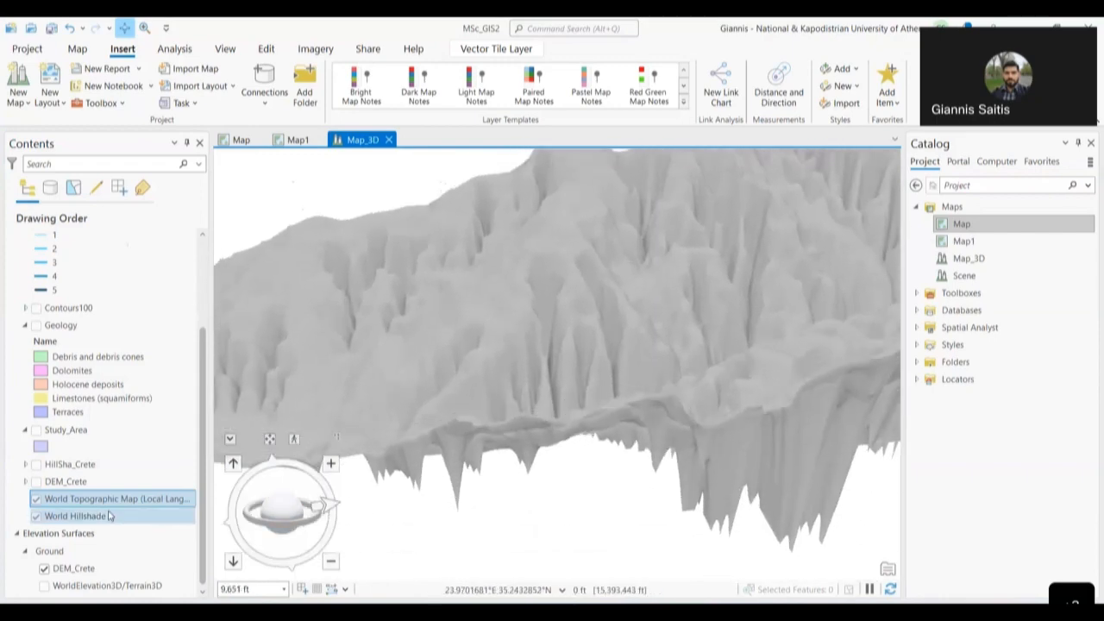
left_click(109, 516)
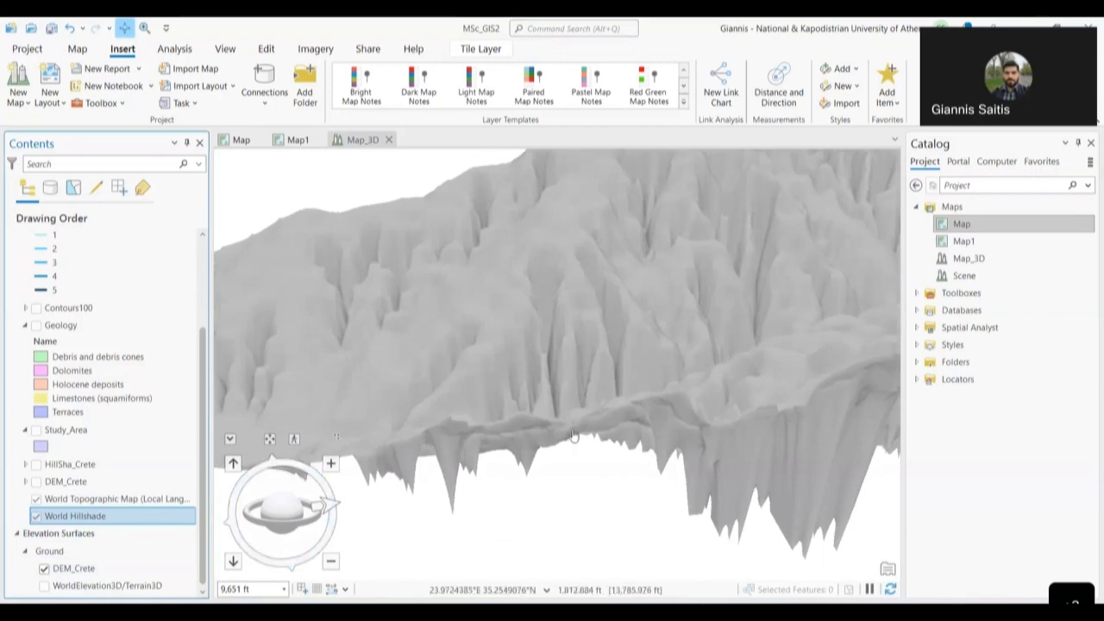
scroll(576, 431, "up", 3)
left_click_drag(283, 507, 653, 366)
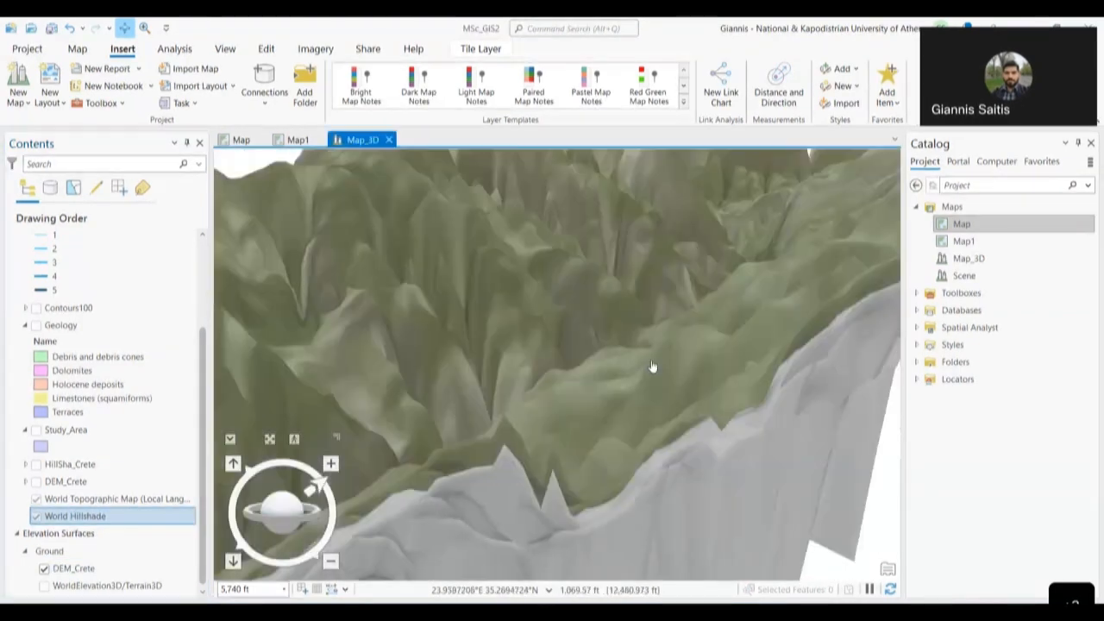
scroll(653, 367, "down", 3)
scroll(552, 402, "up", 5)
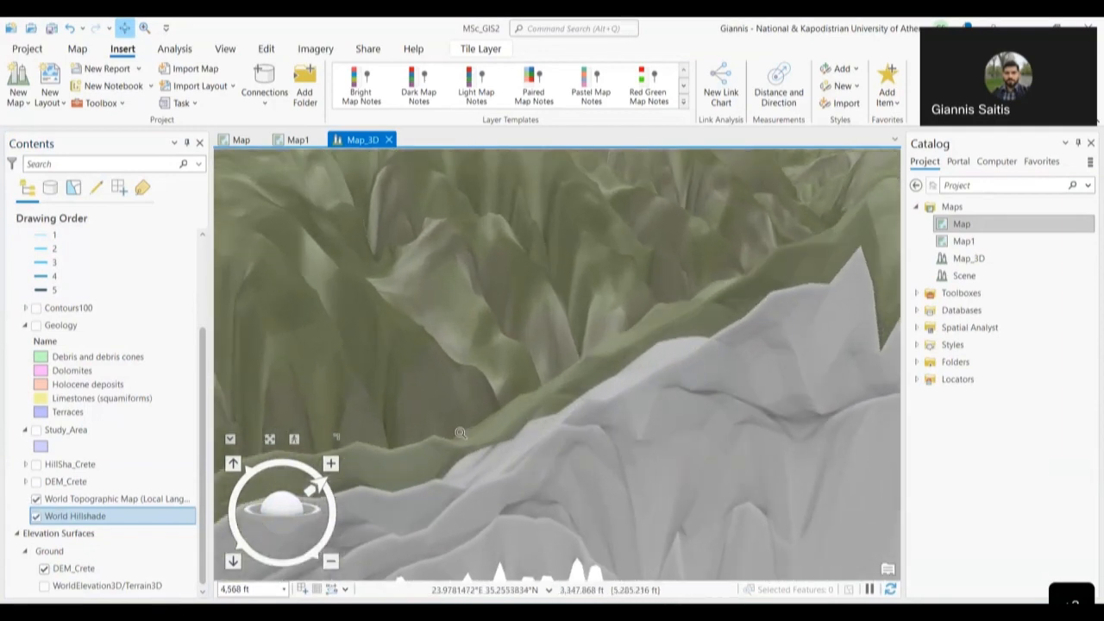
left_click_drag(272, 521, 239, 521)
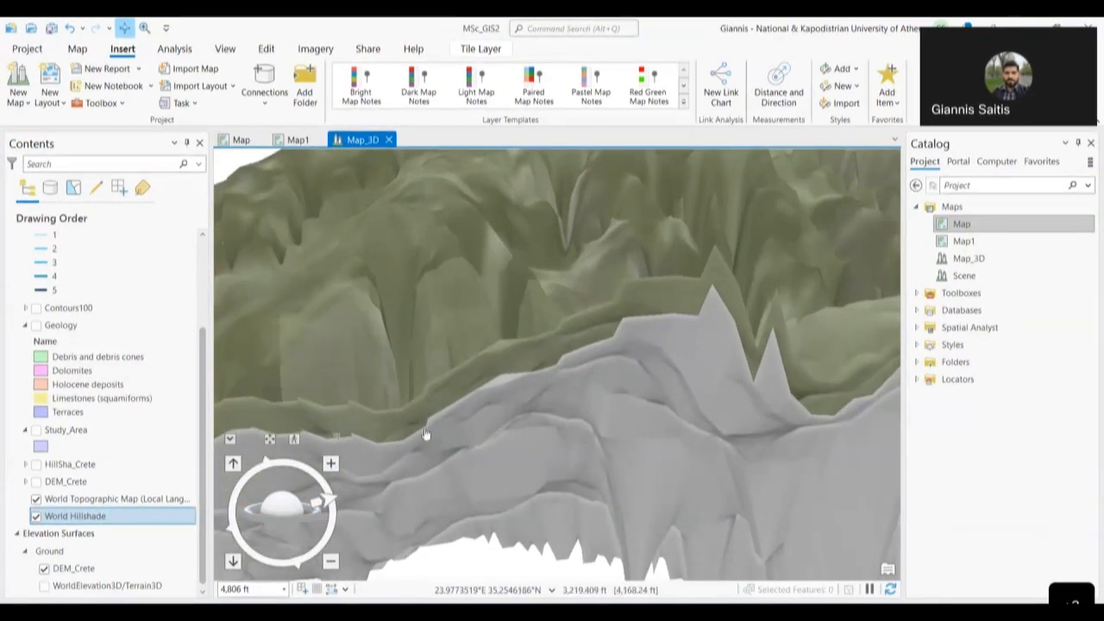
left_click_drag(424, 438, 595, 442)
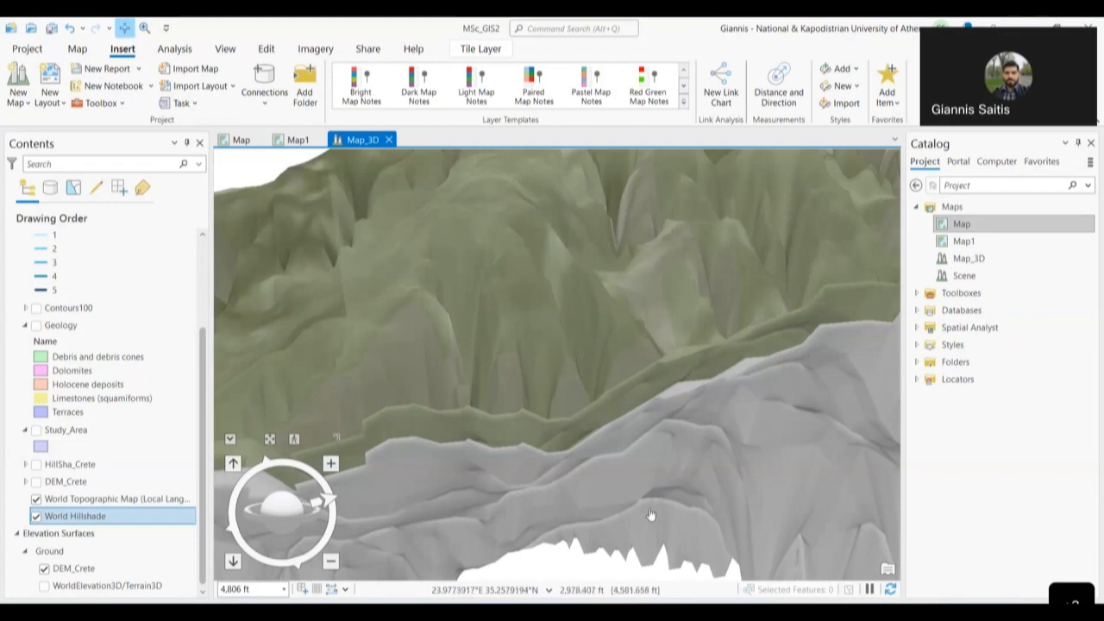
- Toggle the DEM_Crete ground surface off and back on to compare the terrain
left_click(45, 570)
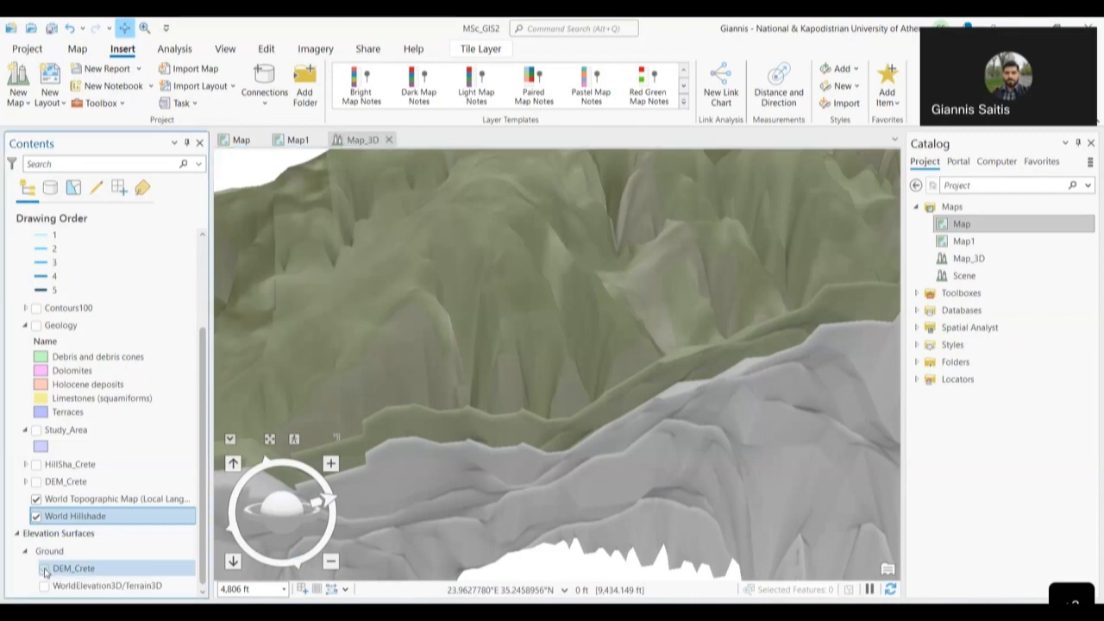
left_click(45, 569)
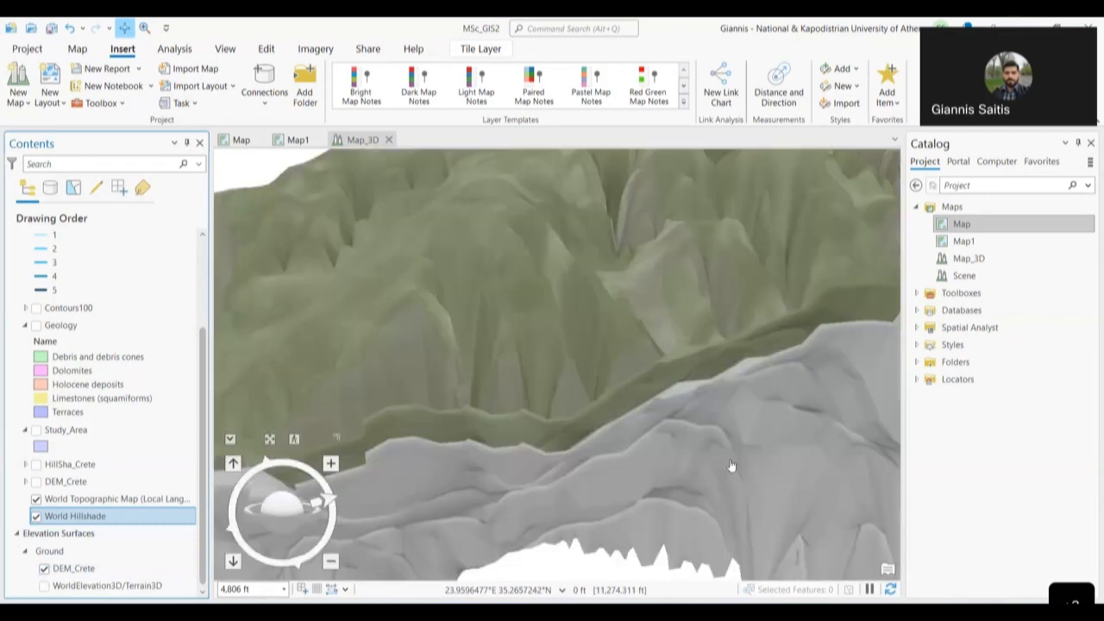
scroll(715, 460, "down", 5)
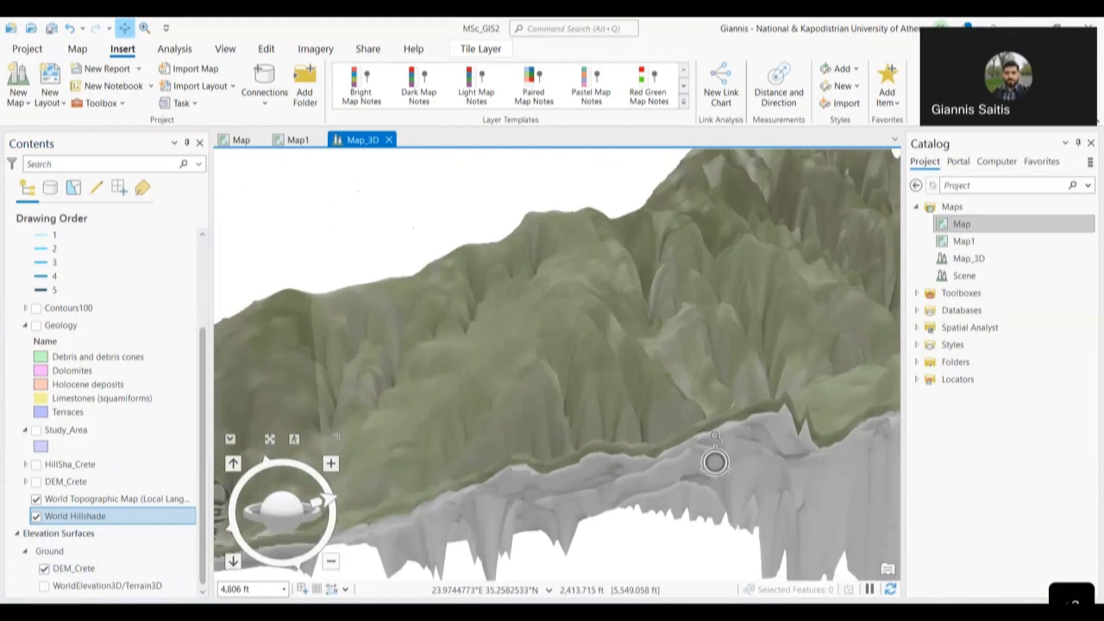
scroll(715, 460, "up", 3)
scroll(612, 328, "down", 2)
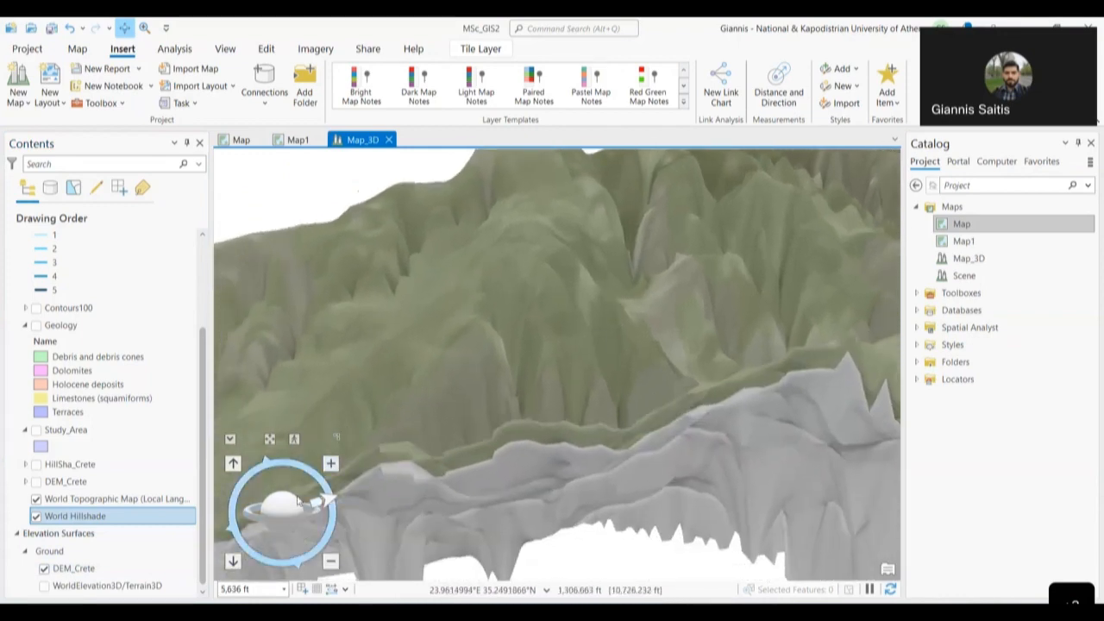
- Orbit and tilt the camera to a near top-down view of the green valley slopes
left_click_drag(290, 505, 329, 493)
left_click_drag(283, 526, 292, 538)
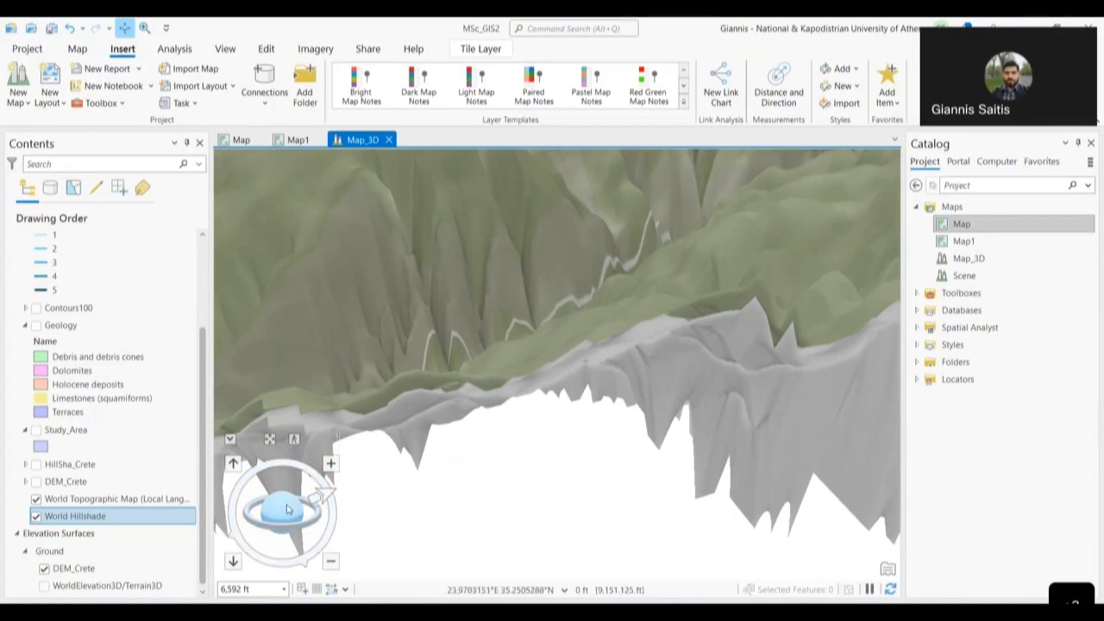
left_click_drag(277, 510, 281, 513)
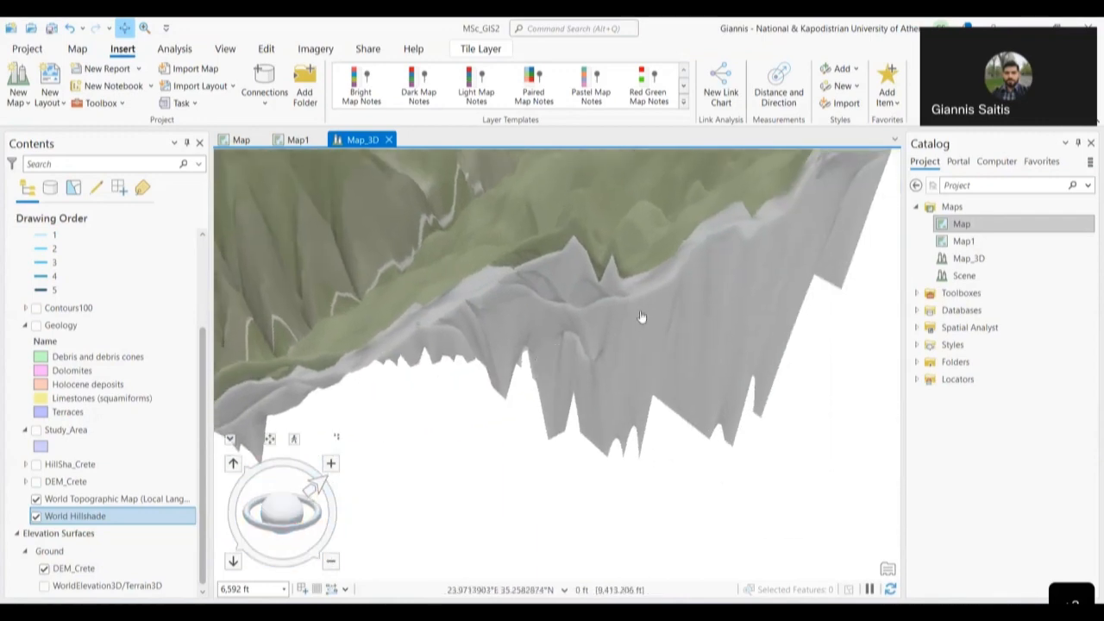
left_click_drag(661, 315, 518, 354)
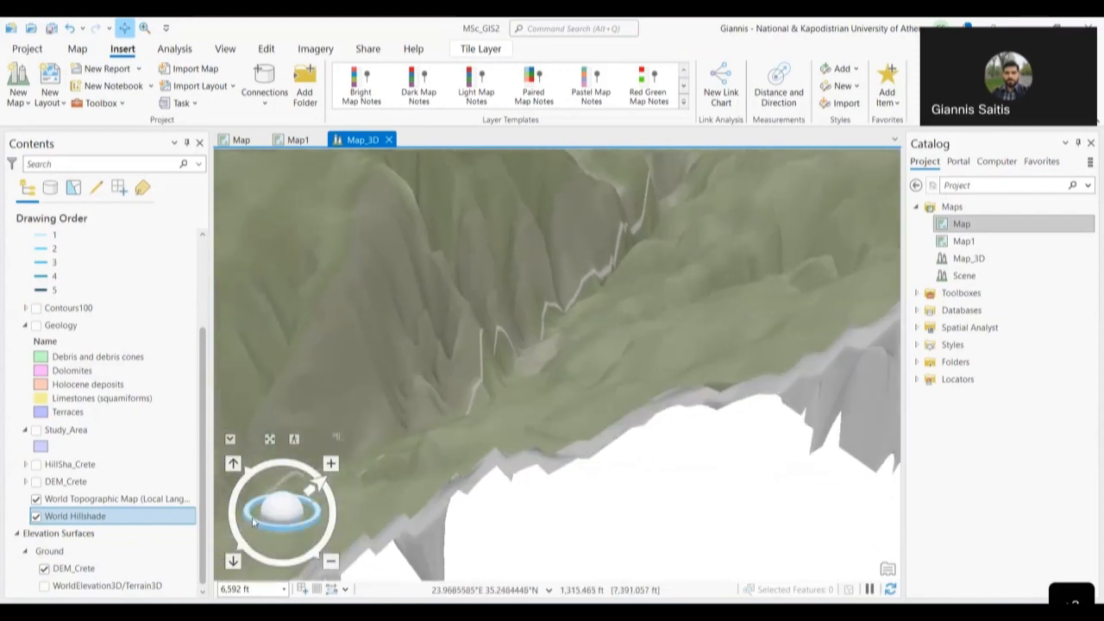
left_click_drag(279, 530, 443, 382)
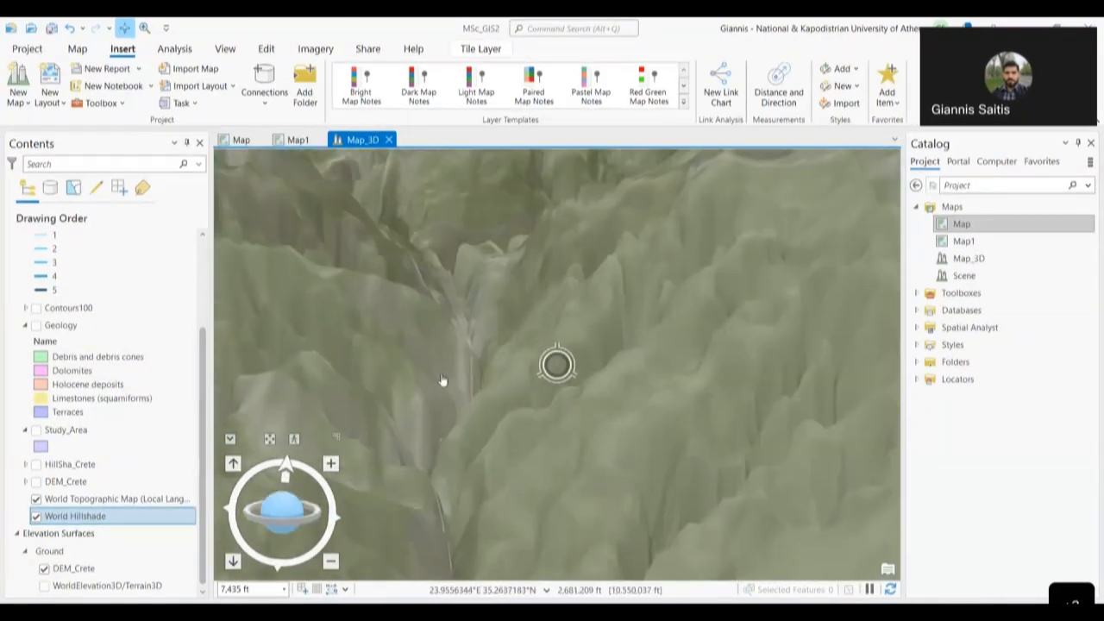
- Zoom out and tilt to a top-down view of the whole catchment, then select World Topographic Map
scroll(483, 375, "down", 1)
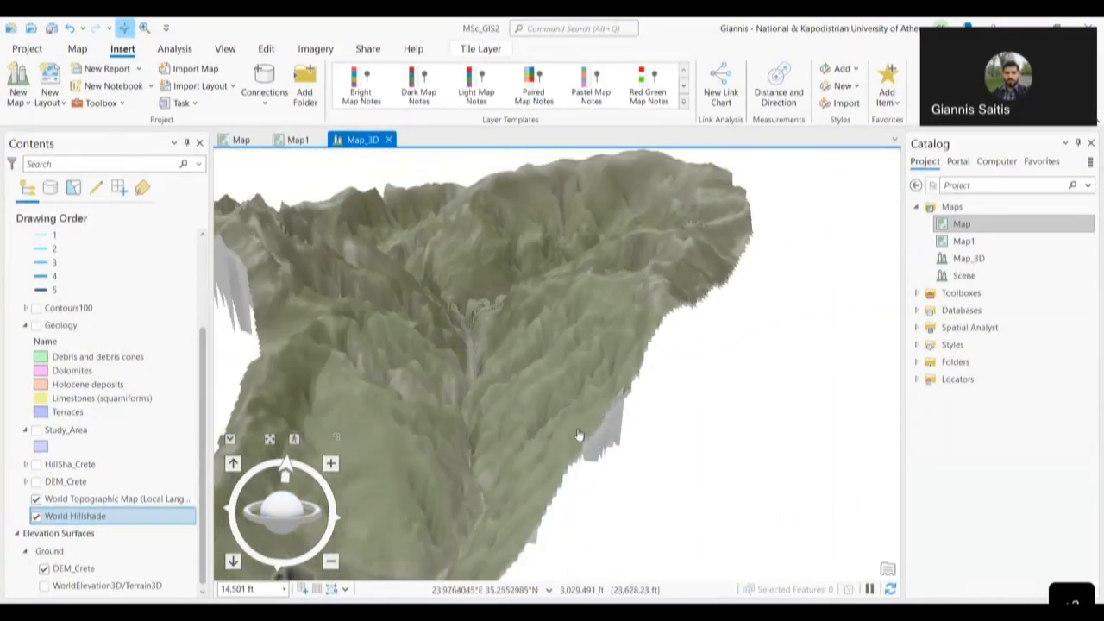
scroll(486, 438, "down", 1)
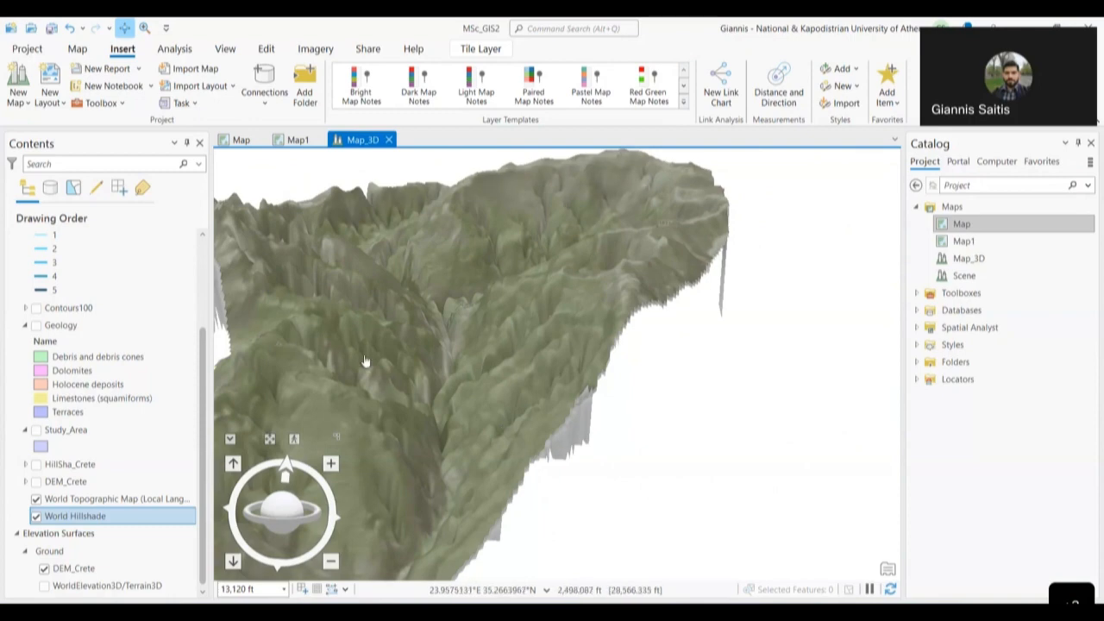
left_click_drag(481, 363, 640, 353)
left_click_drag(294, 509, 315, 526)
scroll(569, 381, "down", 5)
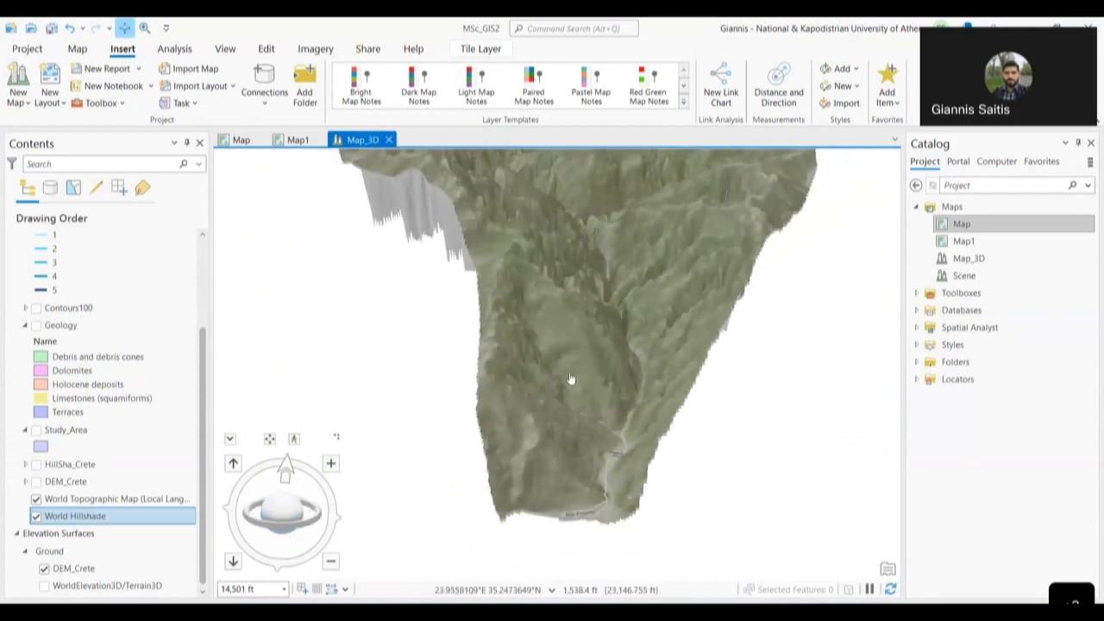
left_click_drag(560, 305, 530, 447)
scroll(616, 323, "up", 4)
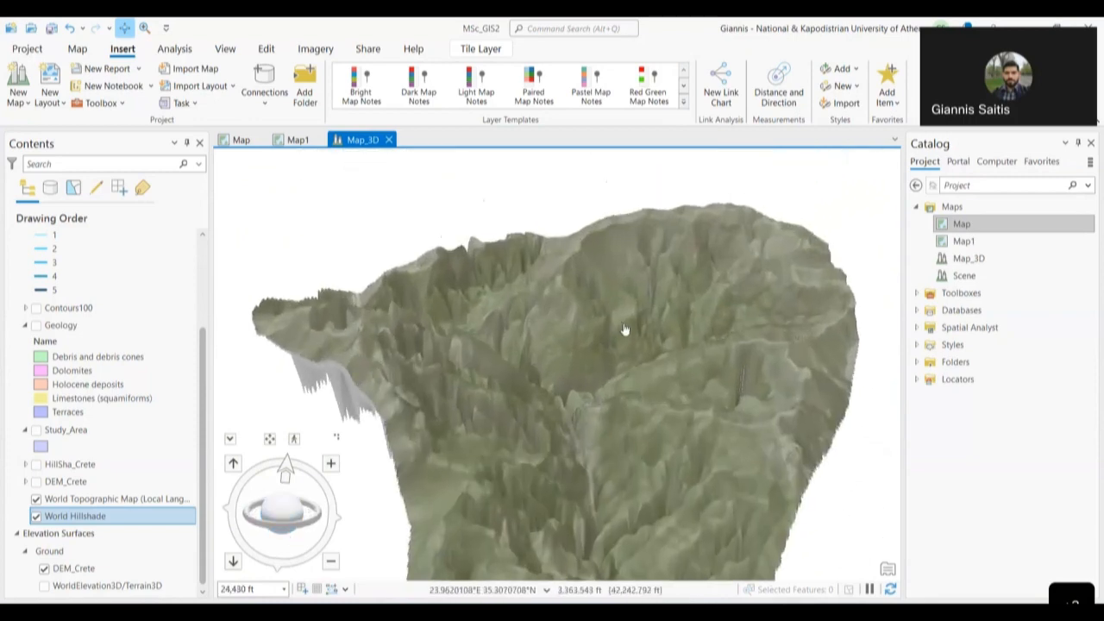
left_click_drag(286, 509, 286, 529)
scroll(462, 471, "down", 3)
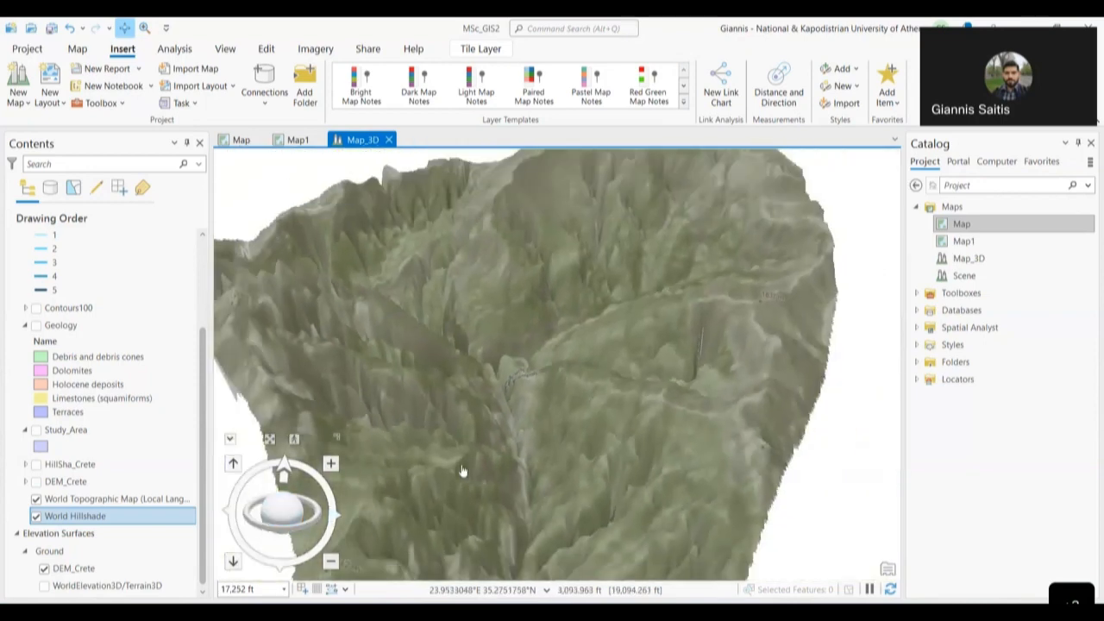
left_click(156, 506)
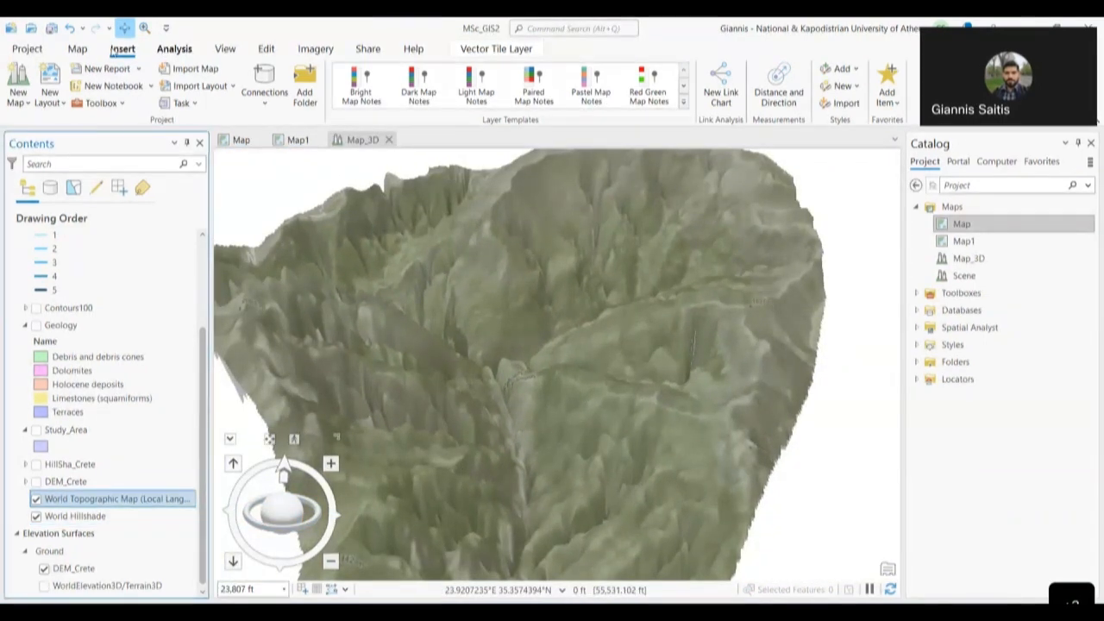
left_click(76, 49)
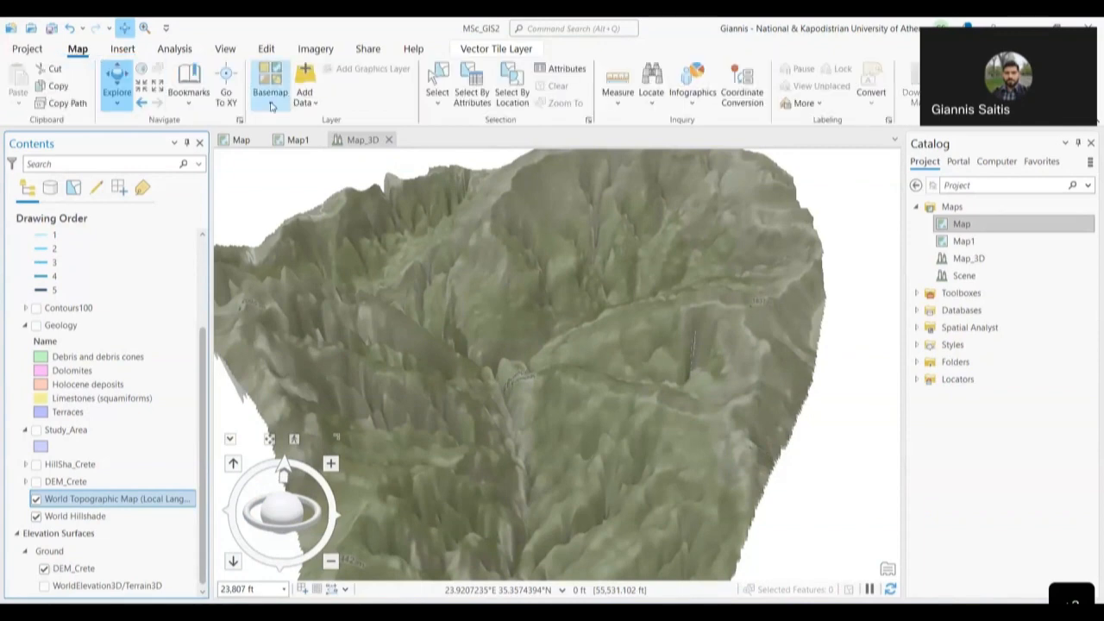
- Pick the World Imagery basemap from the Basemap gallery and check the draped satellite imagery
left_click(270, 96)
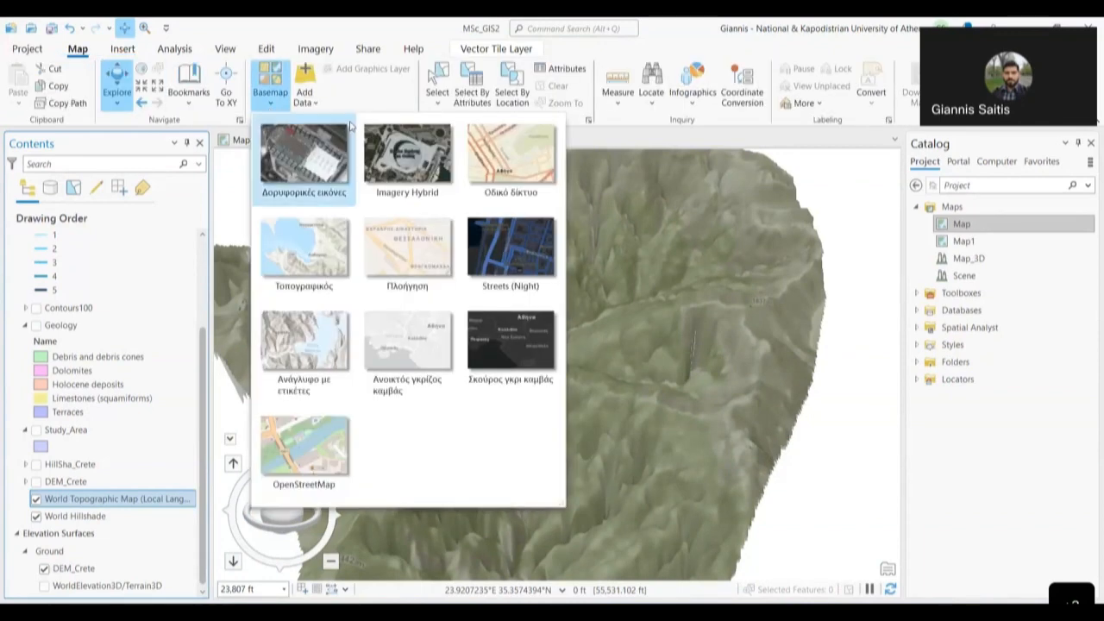
left_click(303, 160)
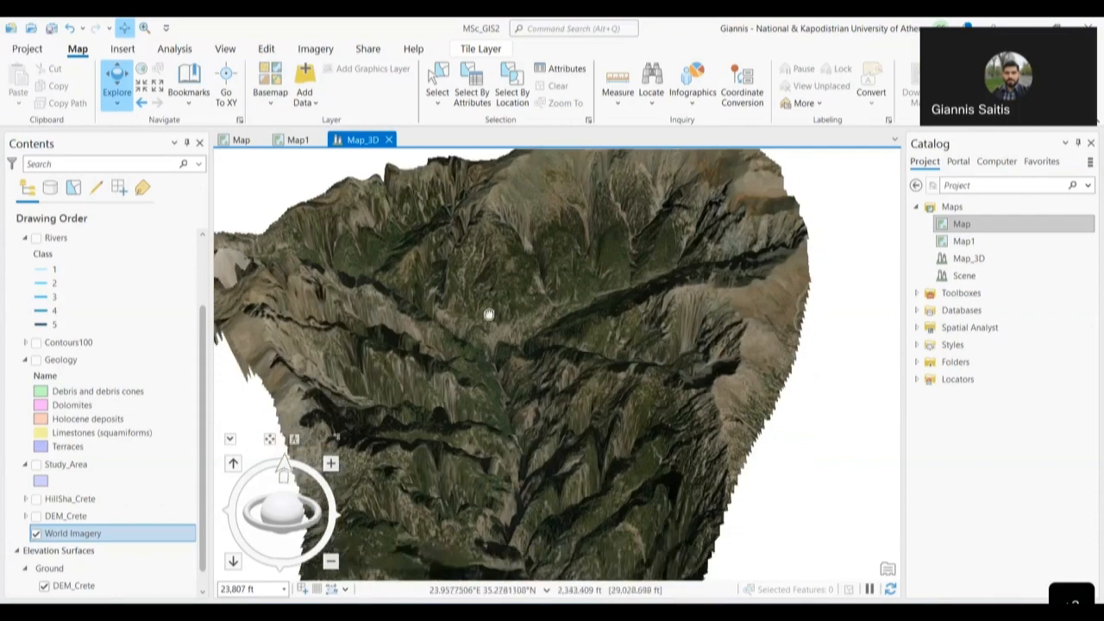
left_click_drag(489, 314, 486, 222)
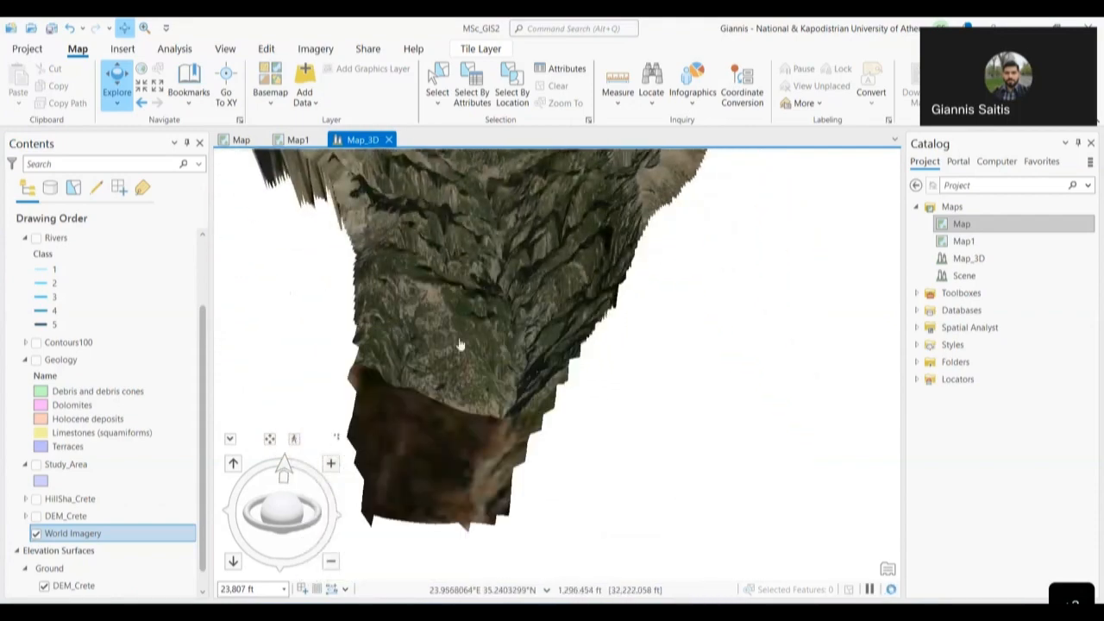
scroll(587, 315, "down", 3)
scroll(579, 315, "up", 2)
- Enter 50 as the World Imagery layer's cartographic offset in its Elevation properties
right_click(134, 531)
left_click(117, 583)
left_click(117, 584)
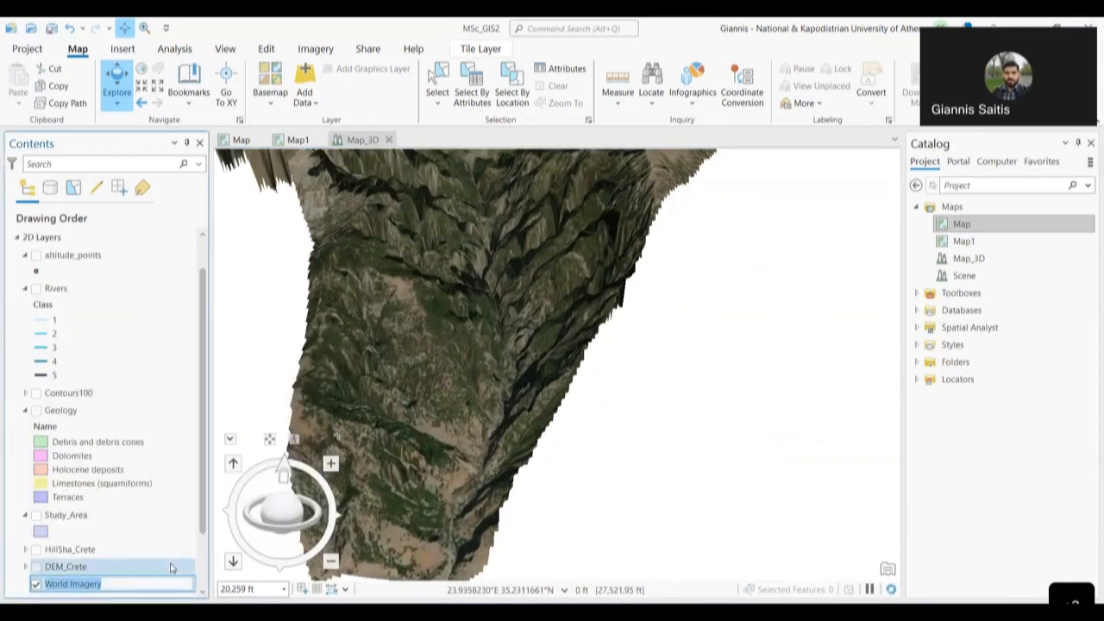
left_click(171, 566)
right_click(140, 589)
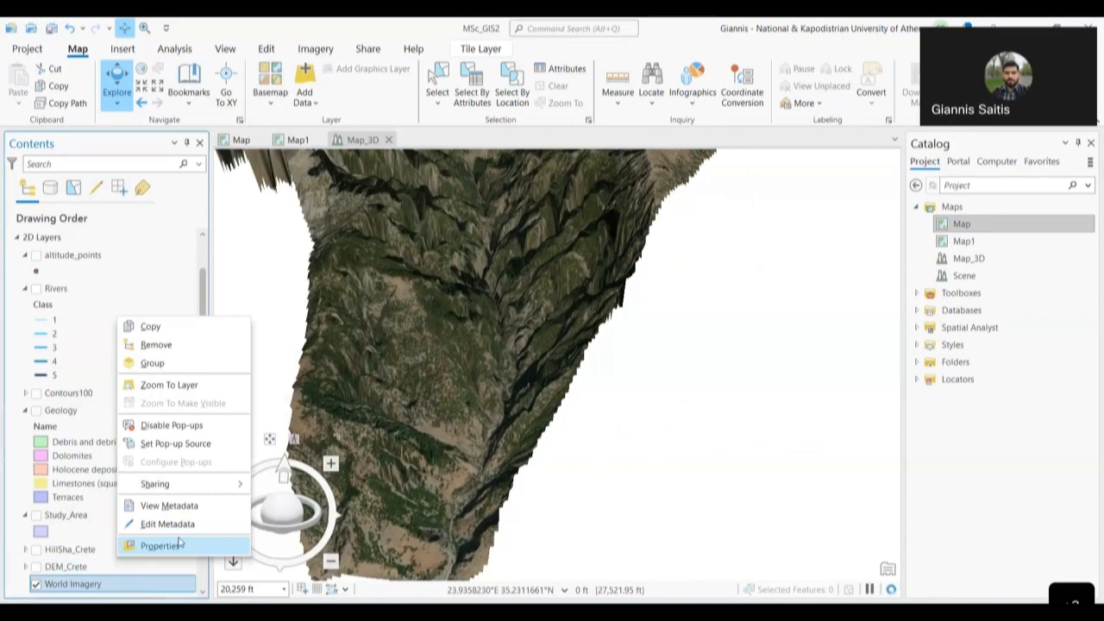
left_click(160, 545)
left_click_drag(574, 352, 534, 361)
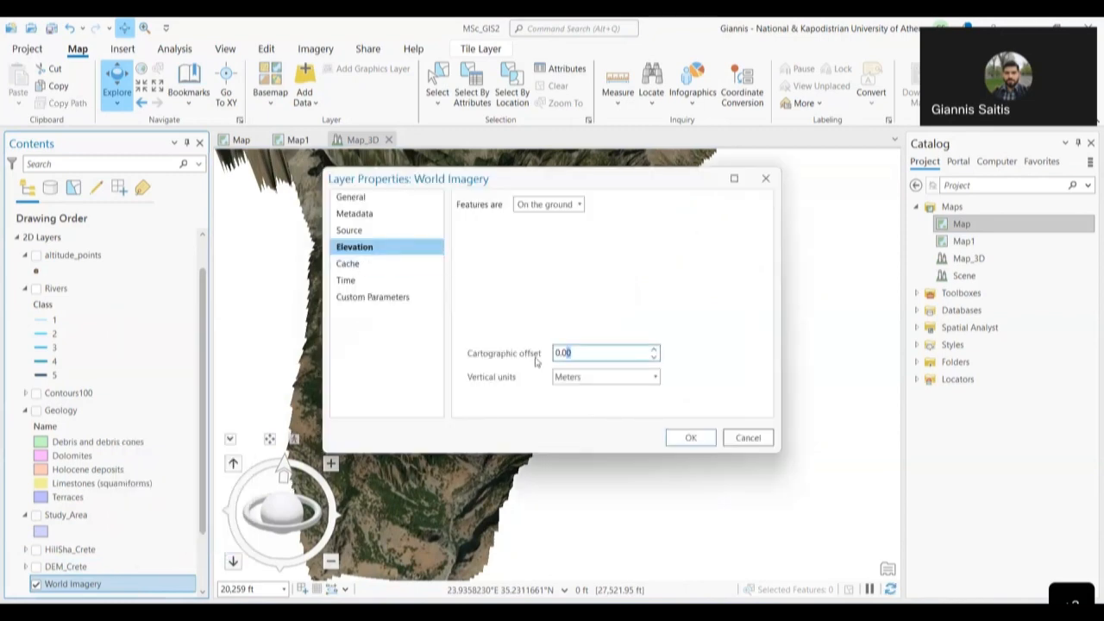
type("50")
left_click(690, 438)
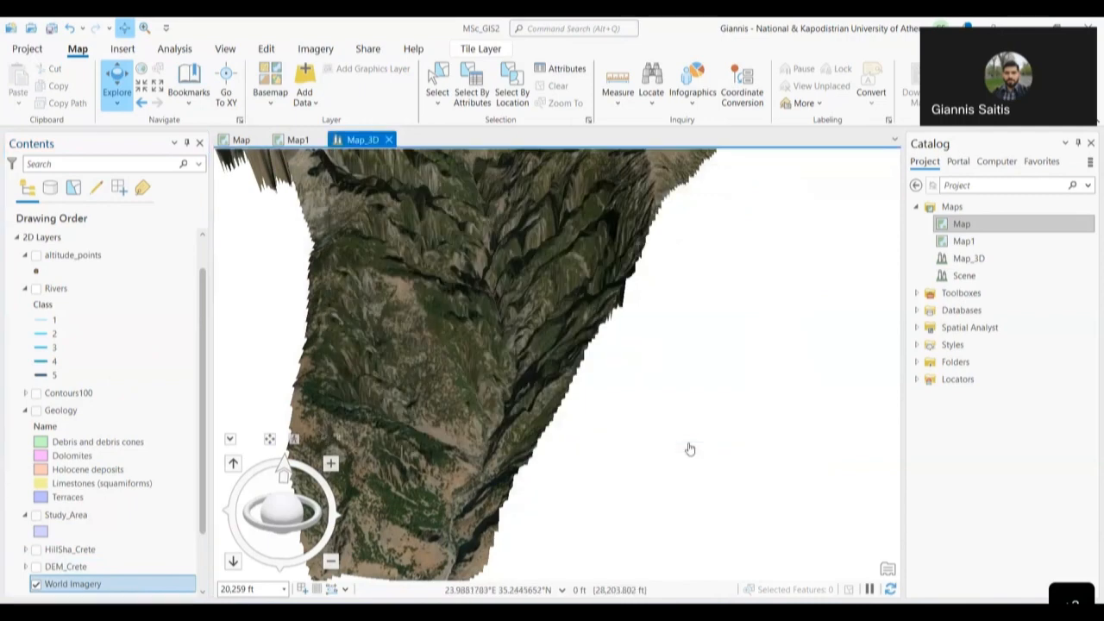
- Zoom and pan across the imagery-draped terrain, then select DEM_Crete under Ground
left_click_drag(530, 354, 550, 543)
scroll(604, 373, "up", 5)
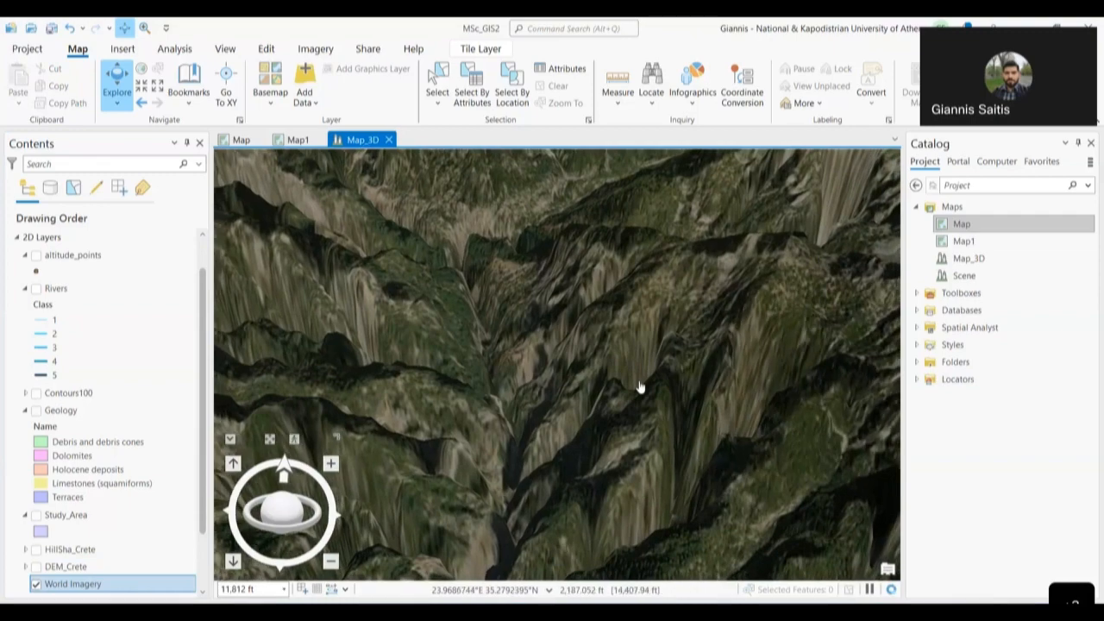
scroll(640, 387, "down", 5)
scroll(641, 387, "down", 4)
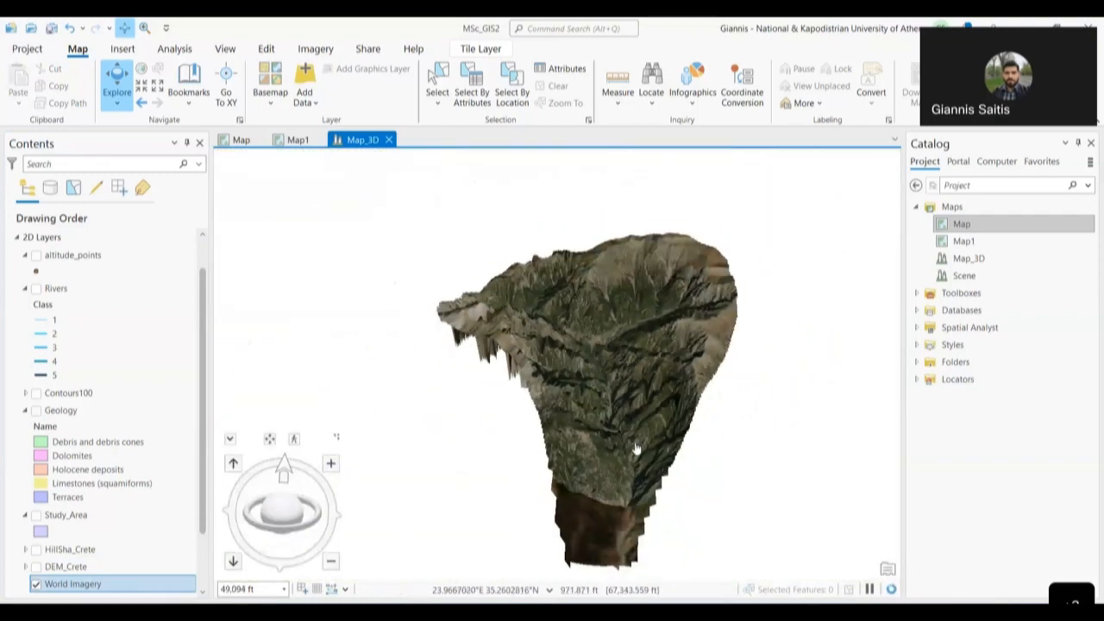
left_click_drag(651, 397, 658, 371)
scroll(112, 556, "down", 2)
left_click(86, 568)
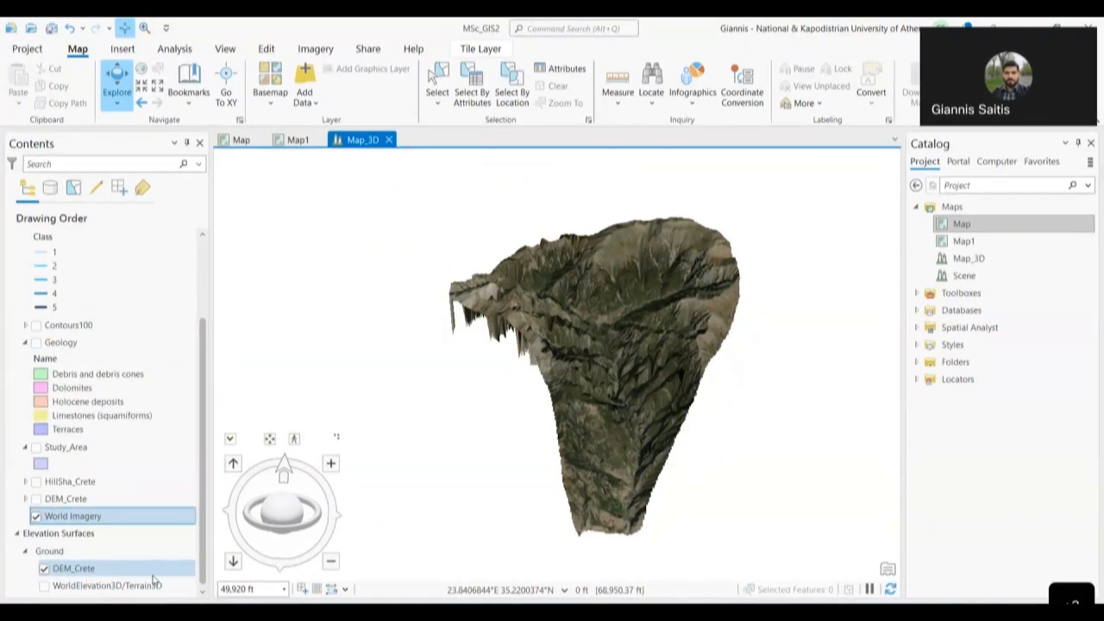
- Zoom in on the mountain relief and pan left toward the DEM's edge
left_click_drag(614, 274, 585, 314)
scroll(585, 314, "up", 2)
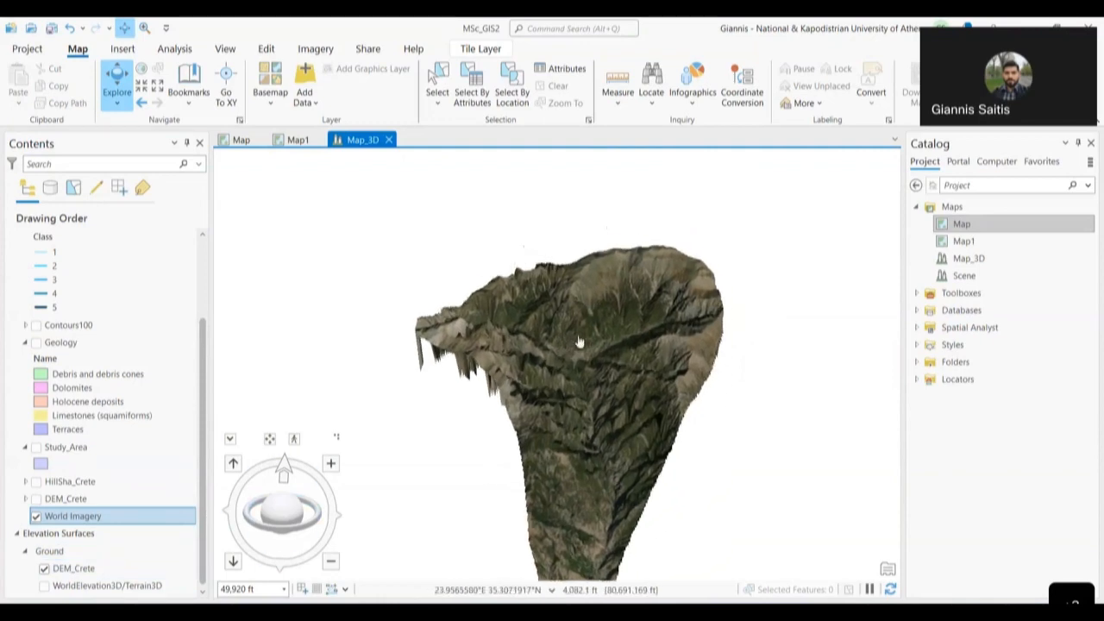
scroll(595, 329, "up", 3)
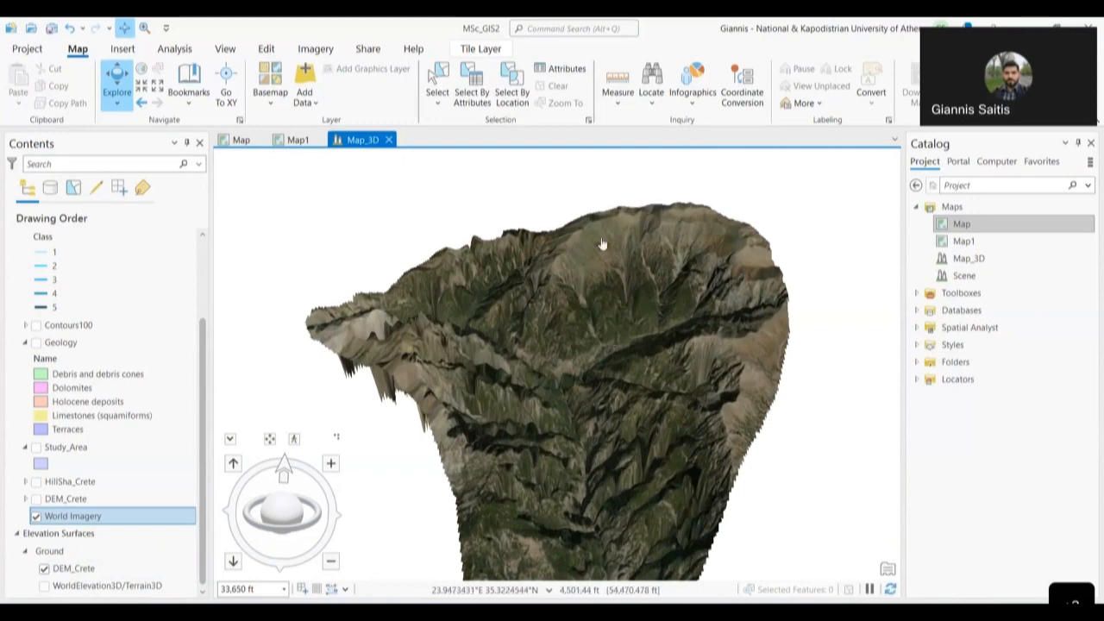
scroll(543, 263, "up", 2)
scroll(545, 263, "up", 2)
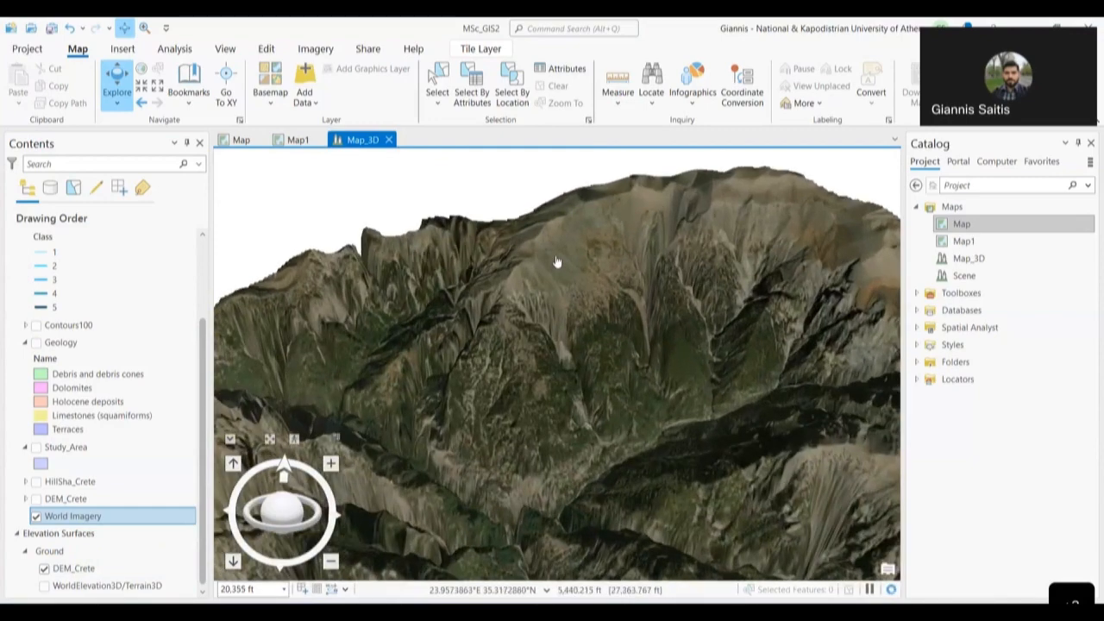
scroll(556, 262, "up", 1)
left_click_drag(574, 346, 416, 298)
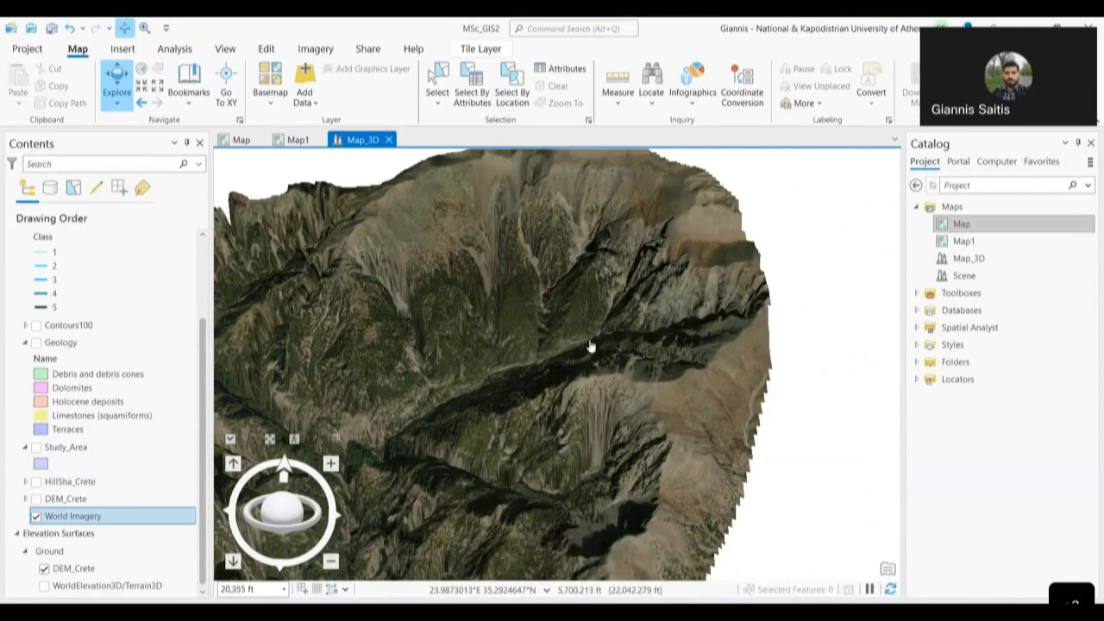
scroll(601, 209, "up", 1)
scroll(601, 208, "up", 3)
left_click_drag(554, 271, 763, 355)
left_click_drag(402, 370, 704, 380)
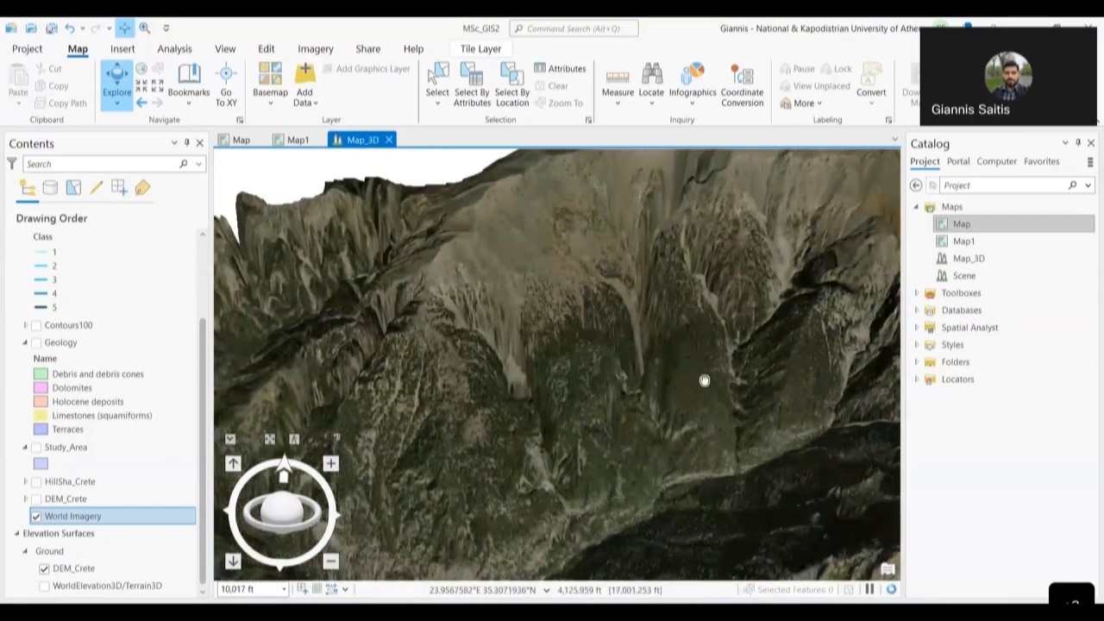
left_click_drag(354, 331, 659, 344)
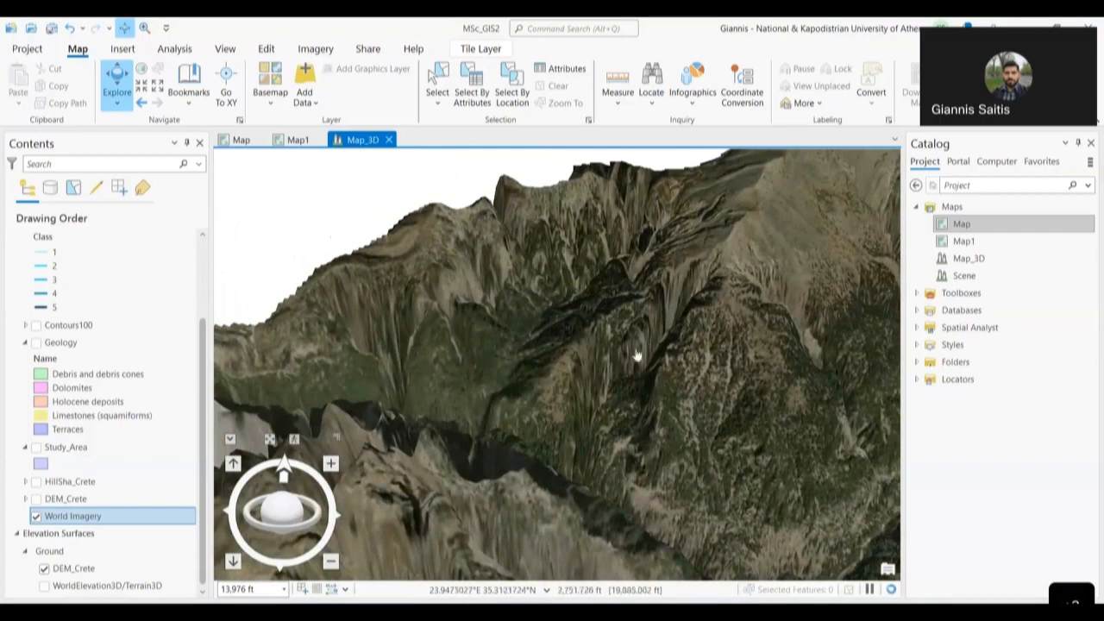
left_click_drag(293, 512, 203, 517)
left_click_drag(306, 521, 310, 521)
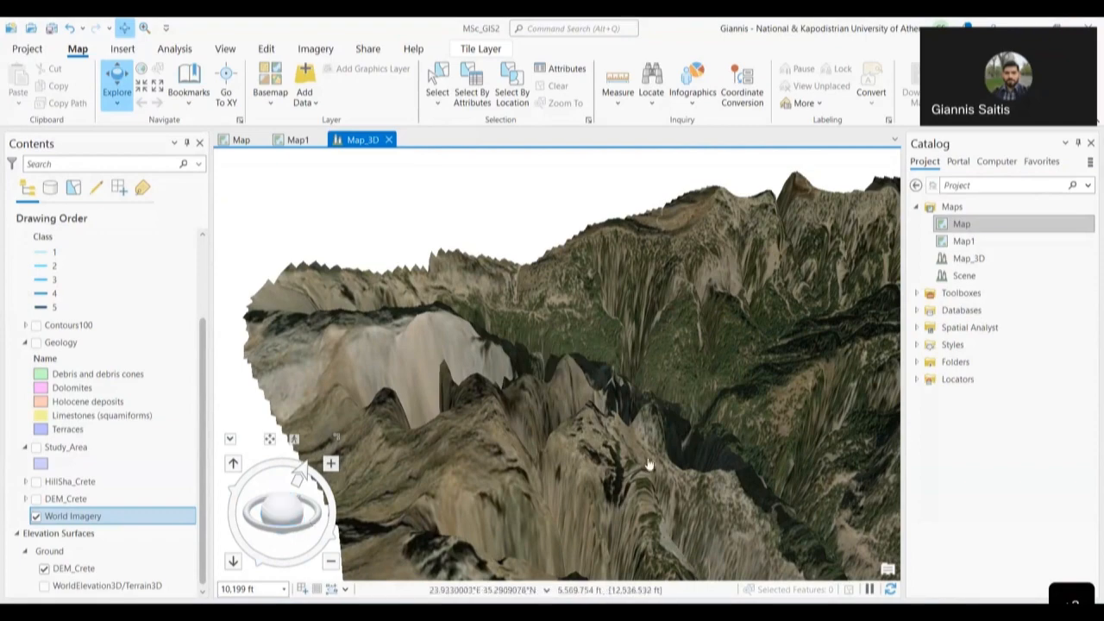
key("Right")
left_click_drag(645, 449, 457, 451)
mouse_move(311, 510)
left_mouse_down()
mouse_move(280, 503)
mouse_move(304, 508)
mouse_move(574, 385)
left_mouse_up()
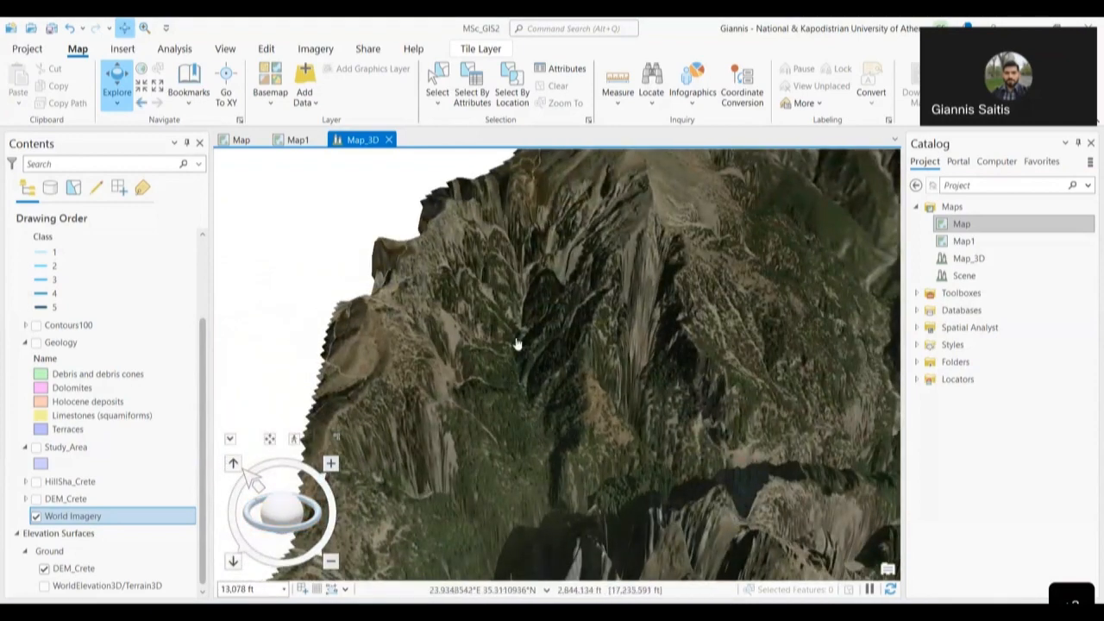
left_click_drag(521, 298, 528, 376)
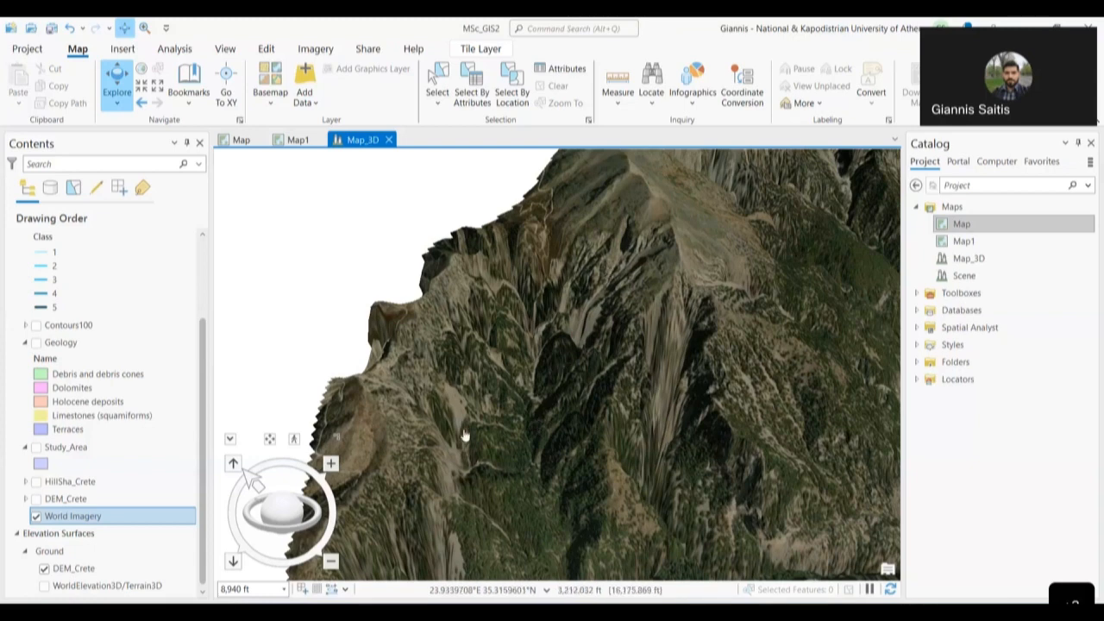
left_click_drag(495, 467, 504, 249)
left_click_drag(540, 350, 523, 512)
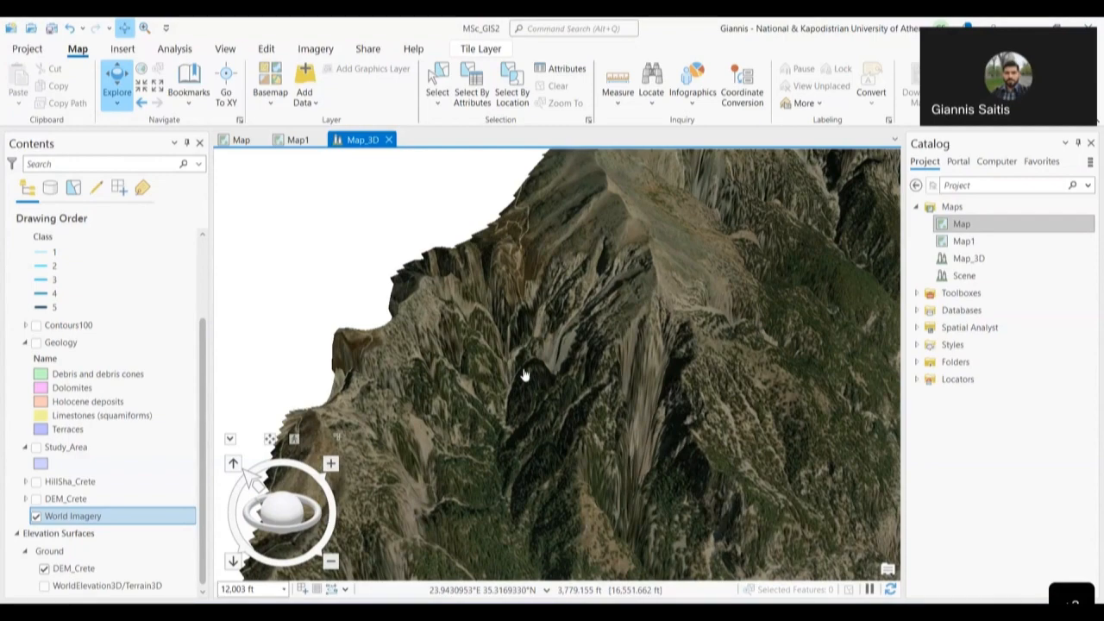
scroll(464, 370, "up", 2)
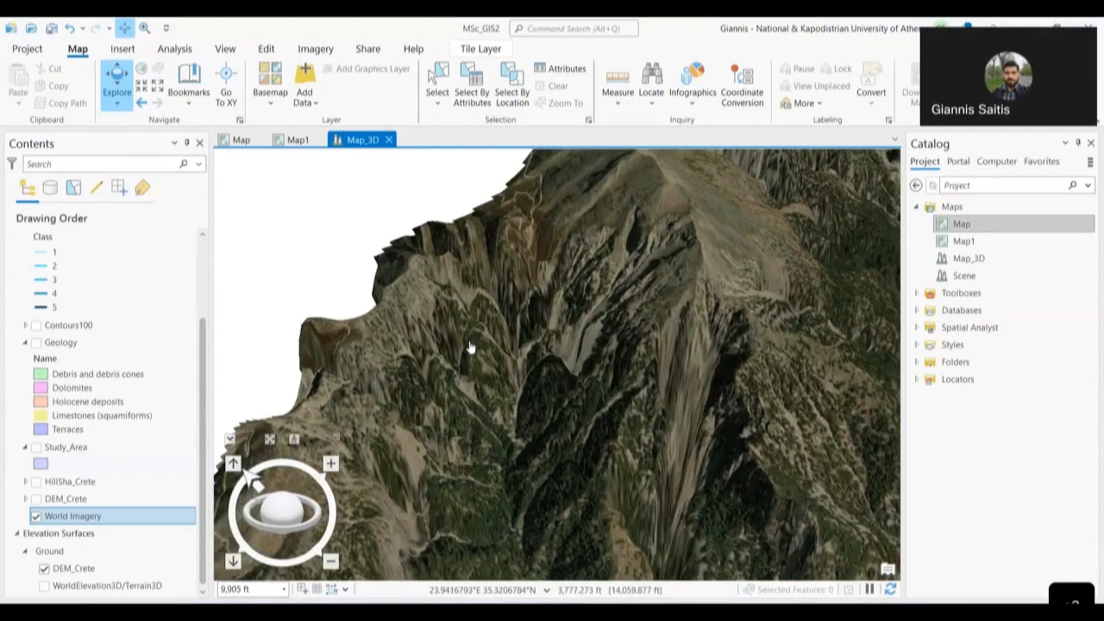
scroll(470, 347, "up", 3)
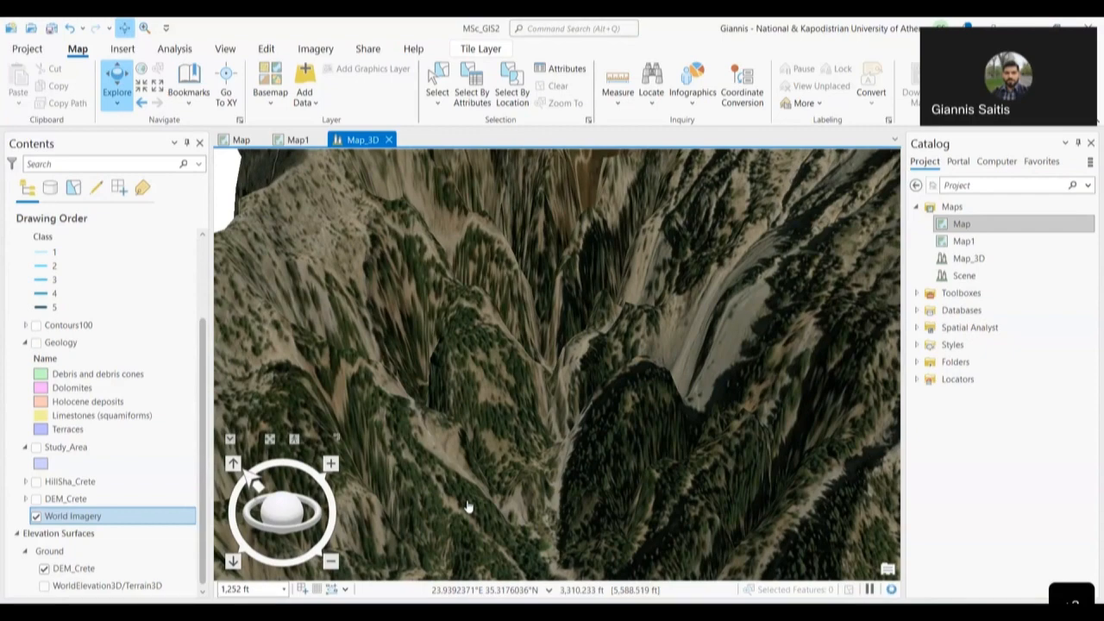
left_click_drag(259, 510, 283, 533)
left_click_drag(258, 530, 246, 479)
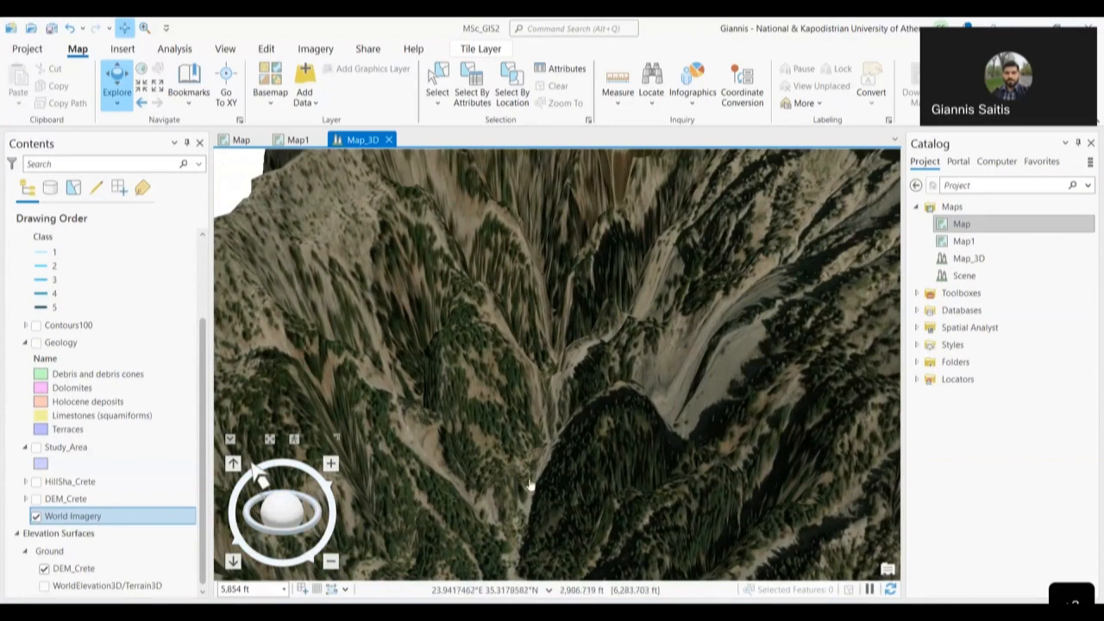
left_click_drag(523, 508, 567, 488)
- Switch the Rivers layer back on in the Contents pane
scroll(567, 488, "down", 2)
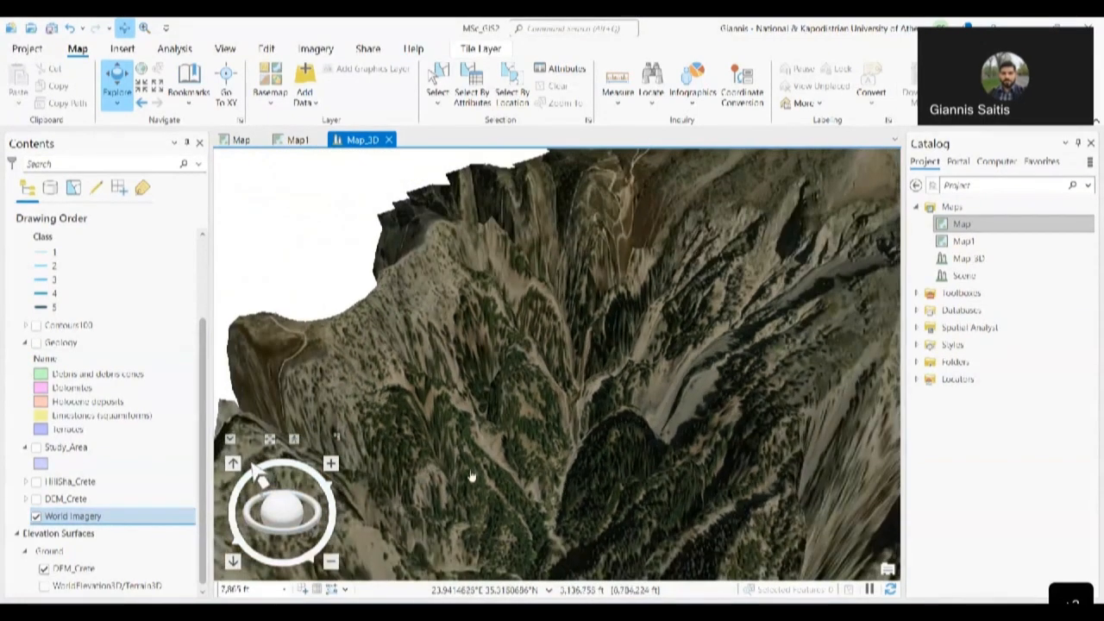
scroll(76, 307, "up", 2)
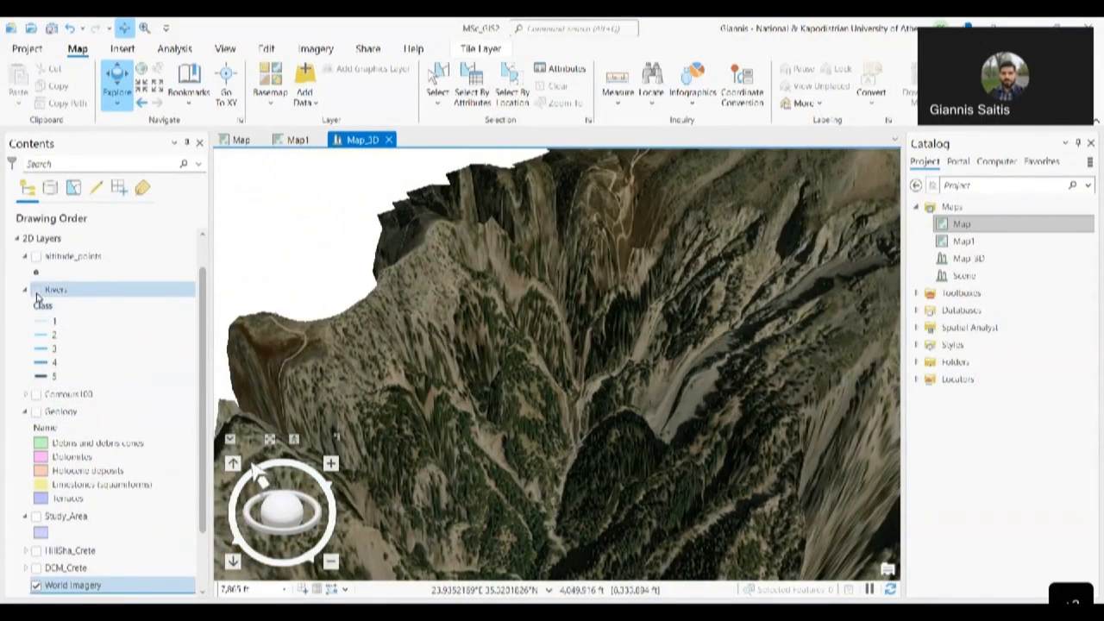
left_click(36, 292)
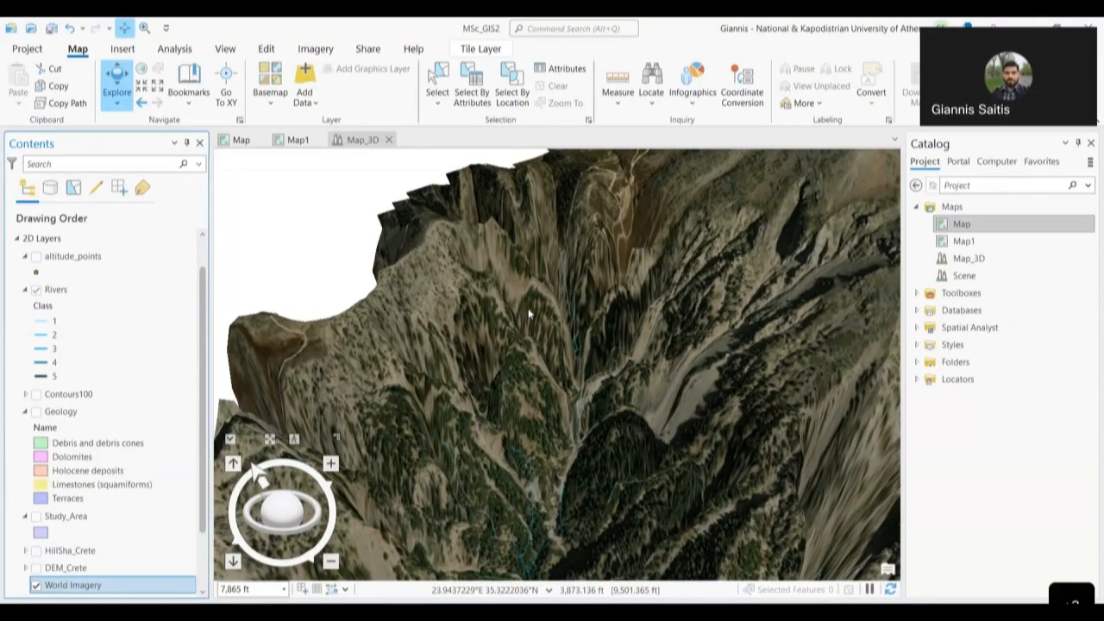
- Pan, tilt and zoom out over the terrain to follow the river lines
left_click_drag(643, 475, 564, 285)
left_click_drag(529, 377, 506, 277)
left_click_drag(577, 465, 506, 300)
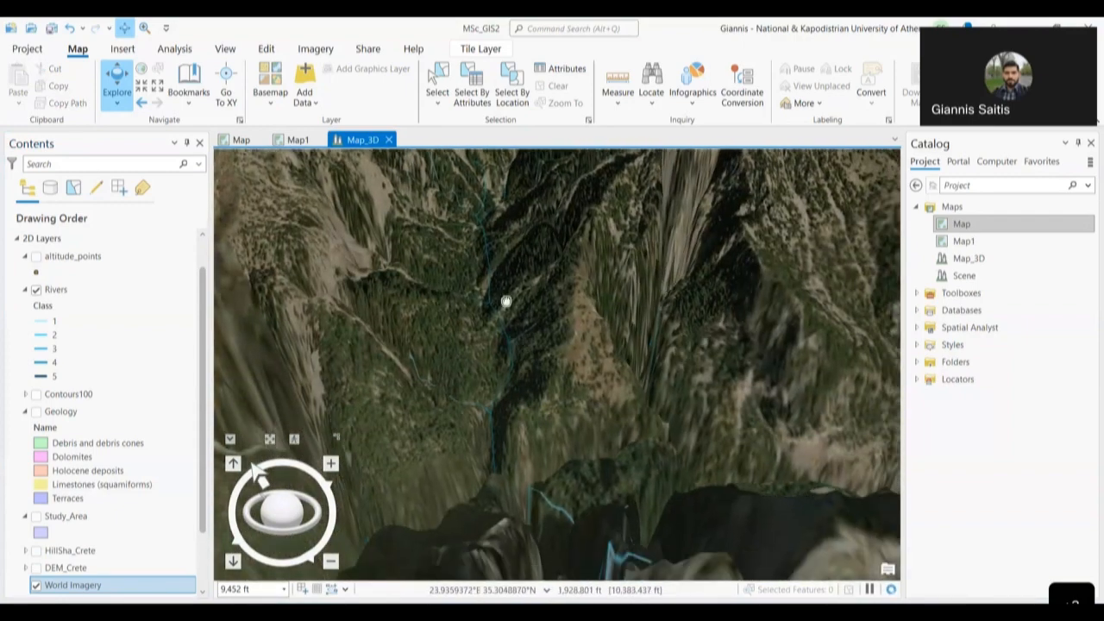
left_click_drag(312, 522, 269, 534)
scroll(460, 487, "down", 5)
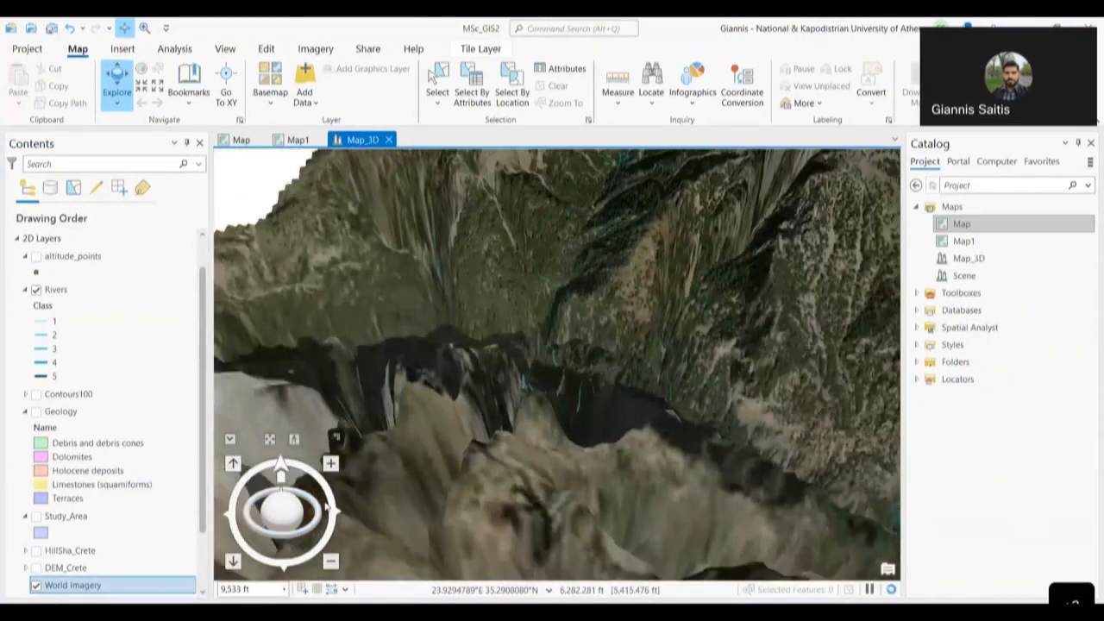
scroll(460, 488, "down", 4)
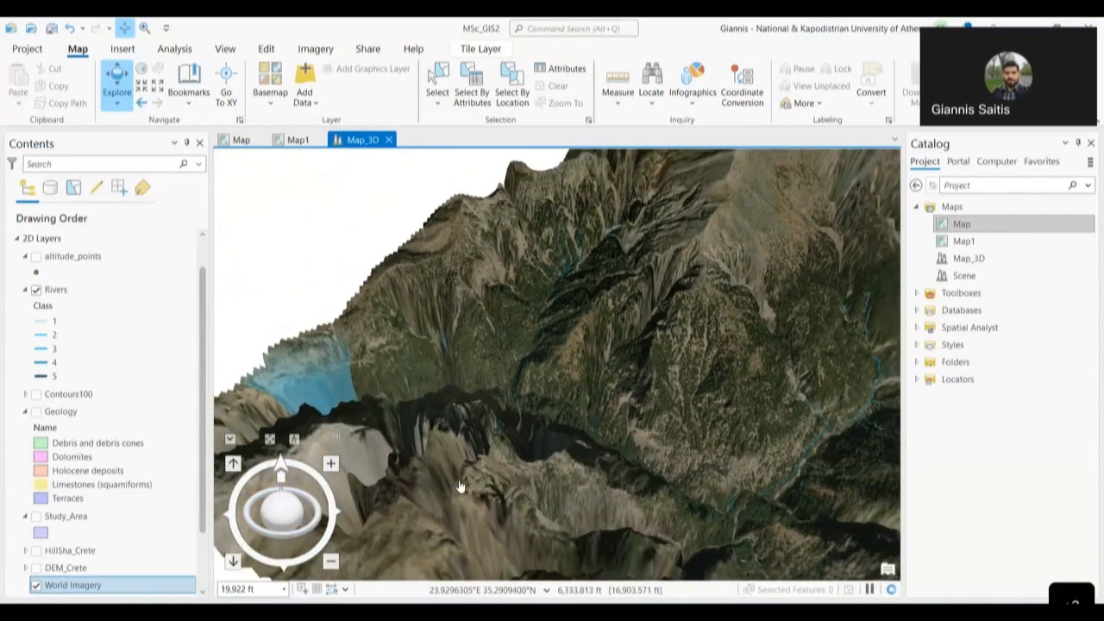
- Pan and rotate until the terrain edge and main river valley are in view
left_click_drag(450, 498, 335, 388)
mouse_move(275, 532)
left_mouse_down()
mouse_move(264, 546)
mouse_move(254, 534)
left_mouse_up()
scroll(521, 421, "up", 1)
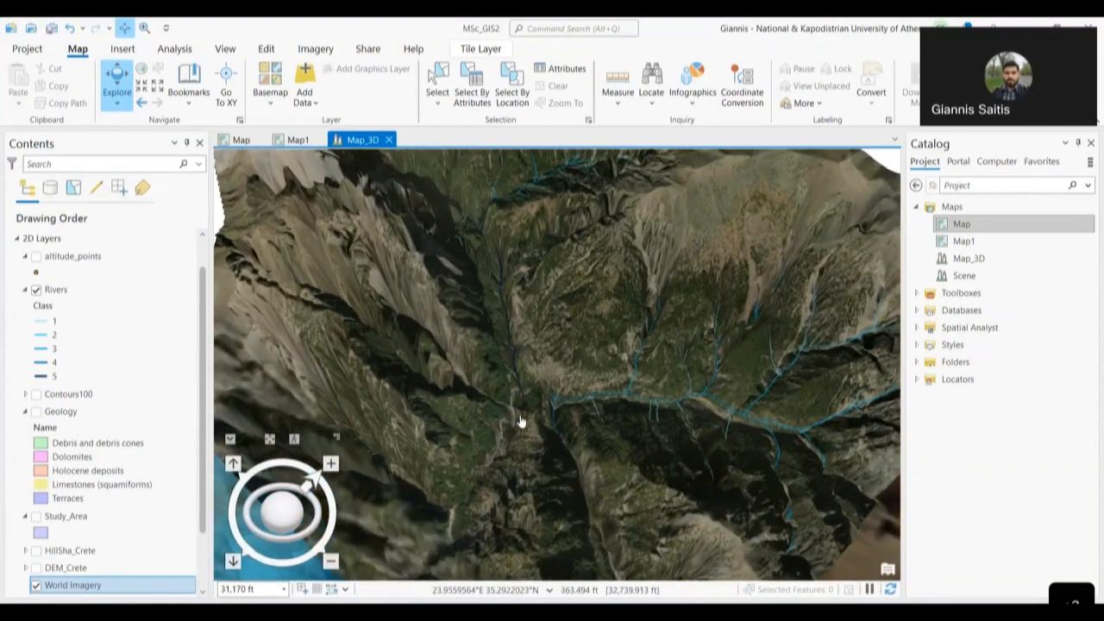
scroll(521, 421, "up", 2)
left_click_drag(539, 418, 480, 237)
left_click_drag(532, 501, 774, 320)
left_click_drag(525, 431, 736, 372)
left_click_drag(518, 446, 796, 396)
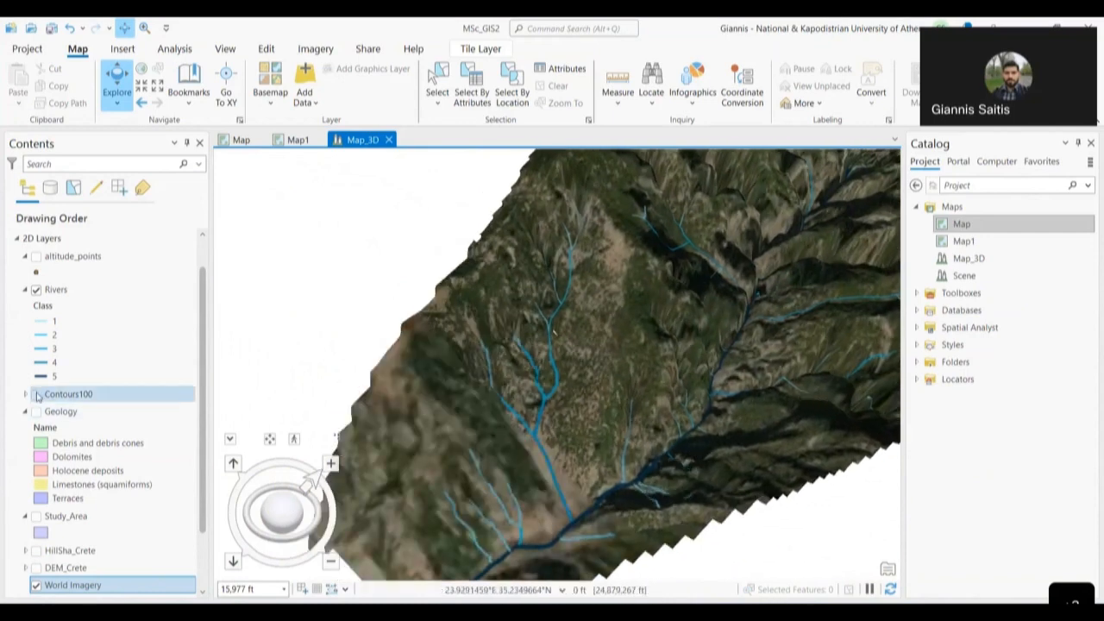
- Switch on Contours100 so its contour lines drape the terrain, then select that layer
left_click(36, 394)
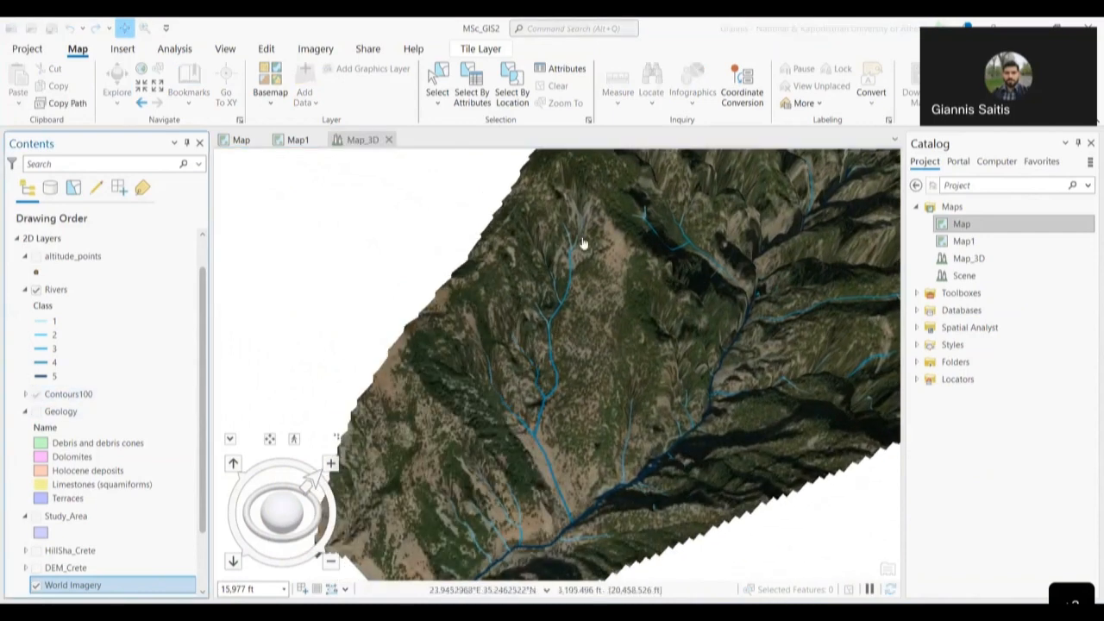
left_click(641, 229)
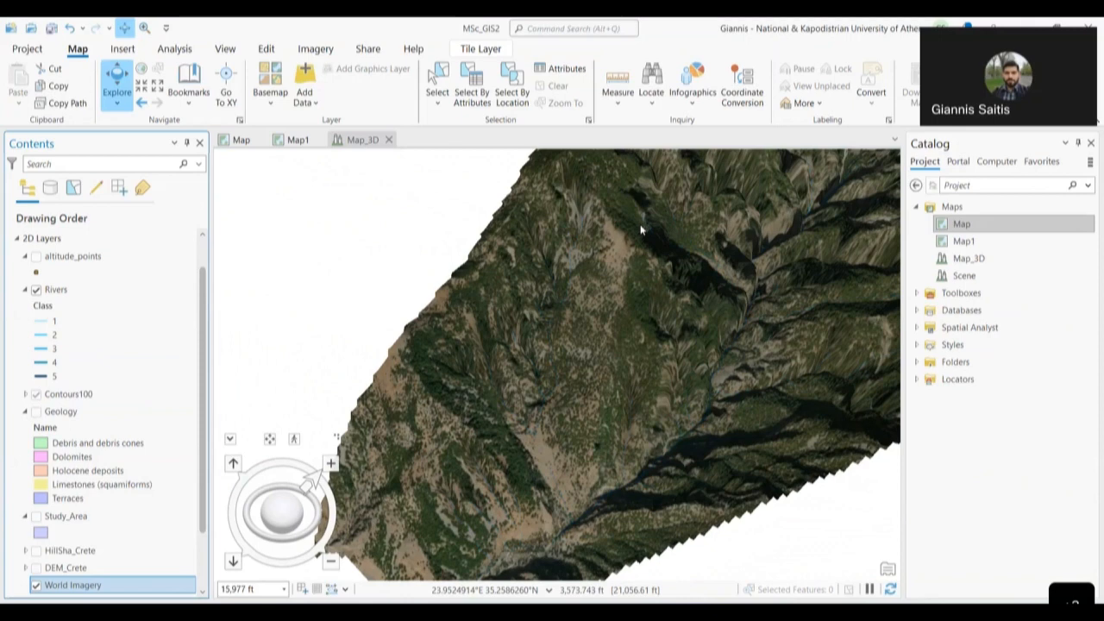
left_click(36, 394)
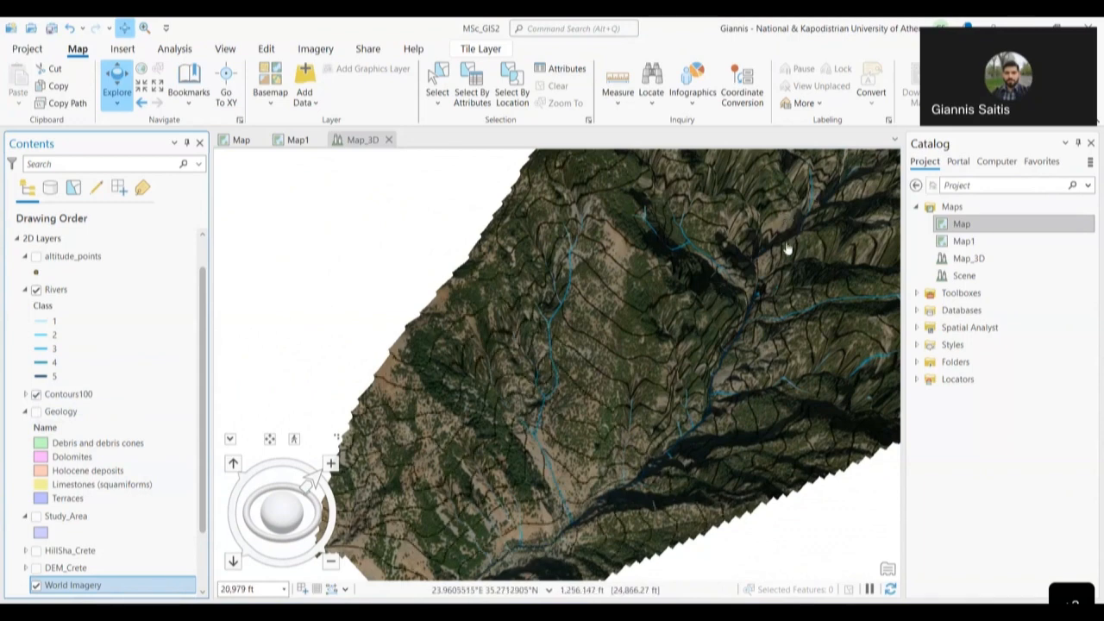
left_click(148, 399)
right_click(150, 399)
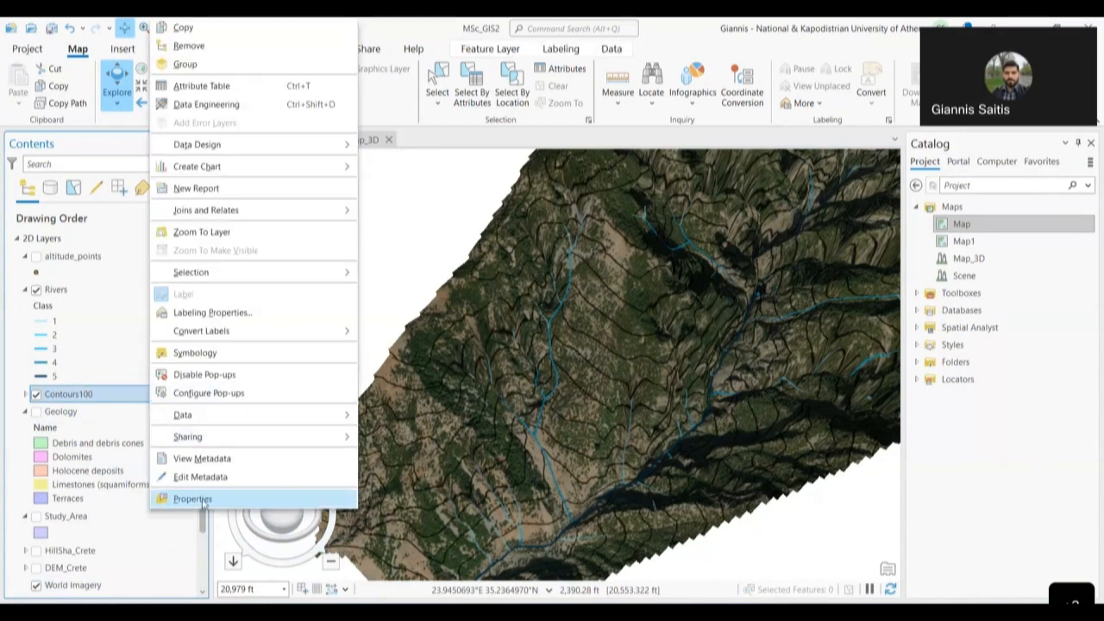
left_click(192, 499)
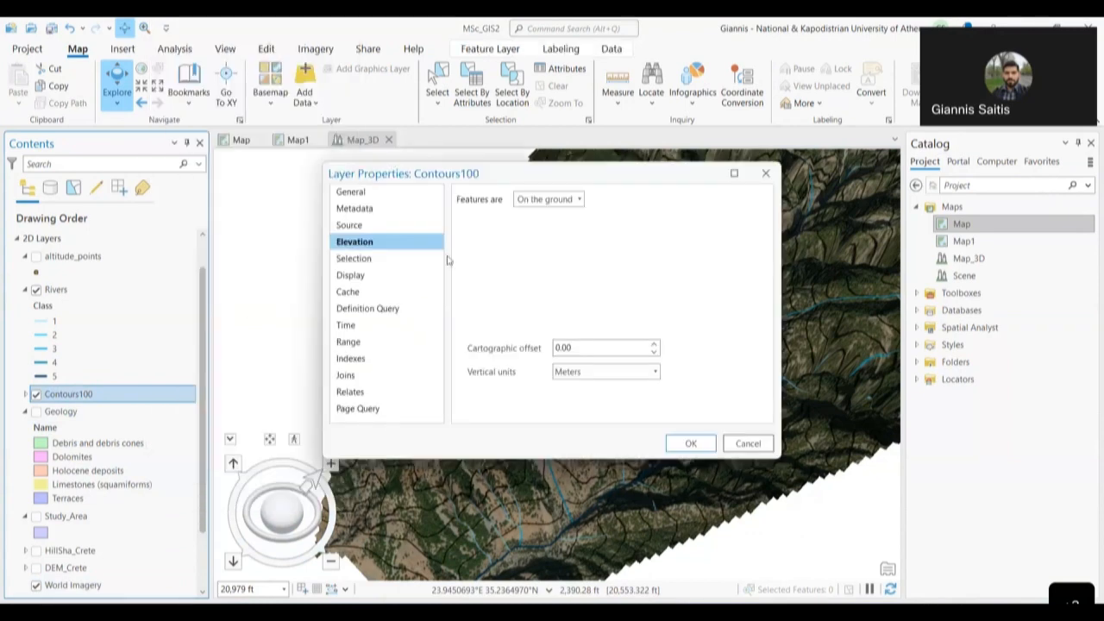
left_click(533, 203)
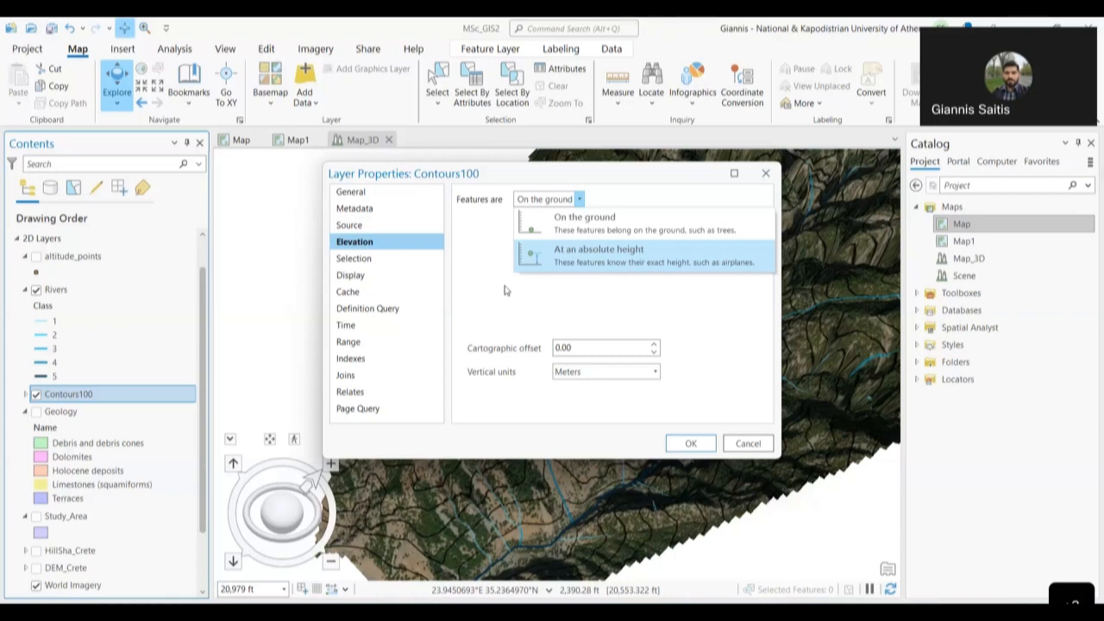
left_click(598, 259)
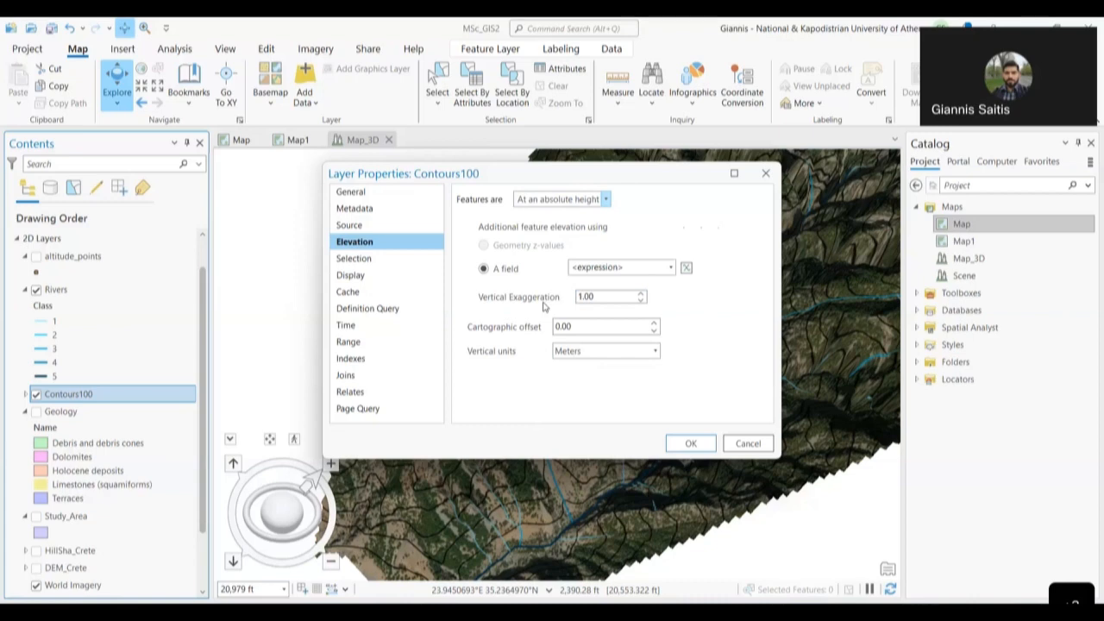
left_click(640, 293)
left_click(641, 293)
left_click(641, 293)
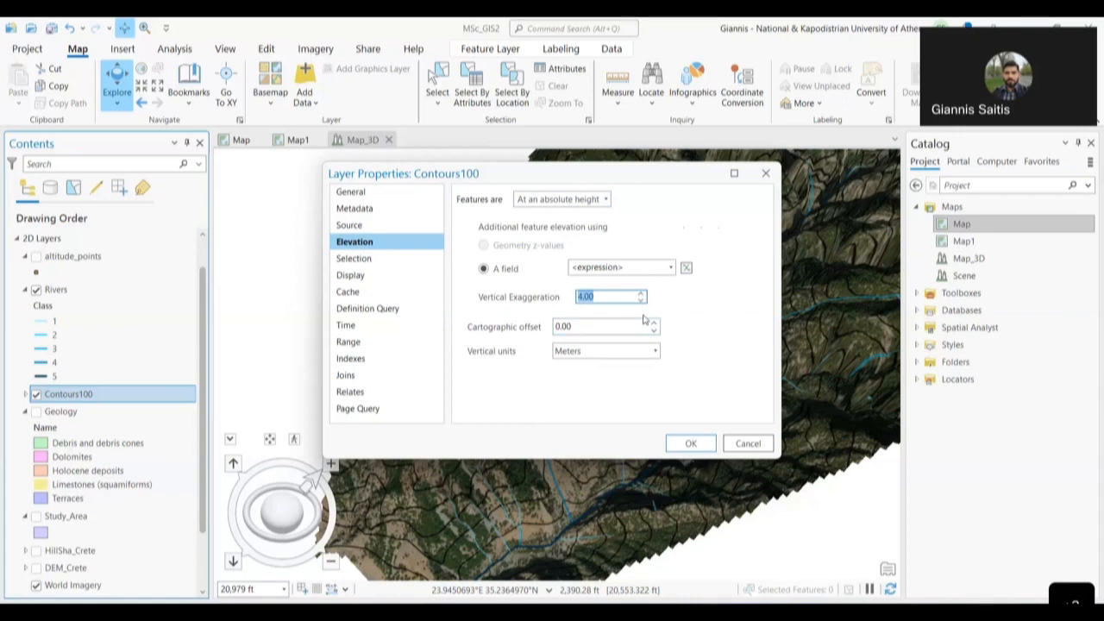
left_click(746, 443)
left_click(127, 295)
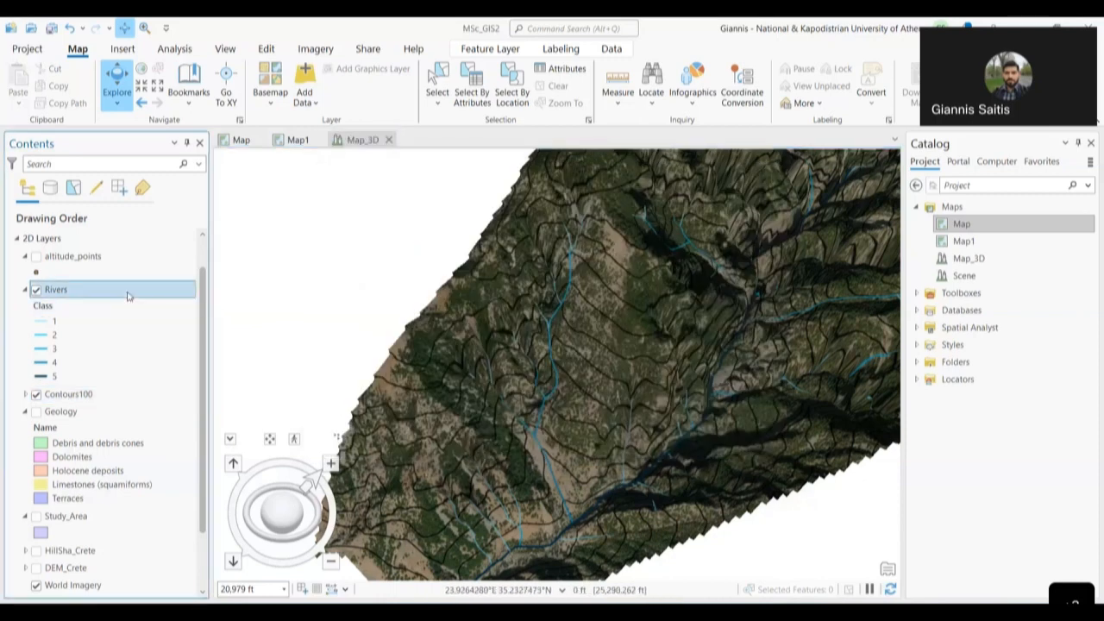
- Place the Rivers features at an absolute height with 5.00 vertical exaggeration
right_click(128, 295)
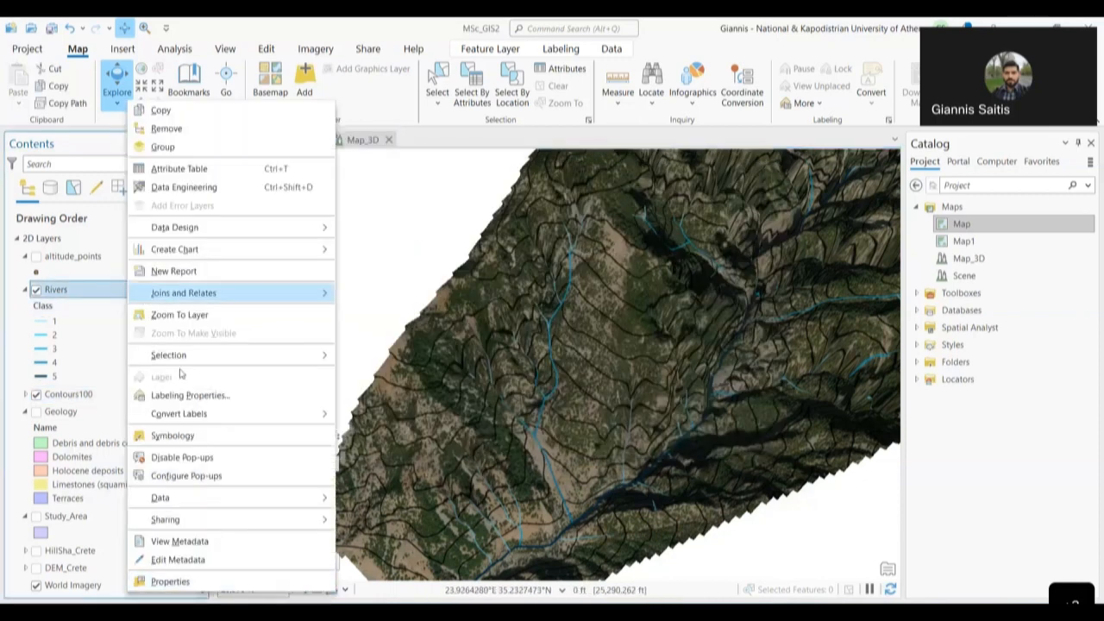
left_click(185, 580)
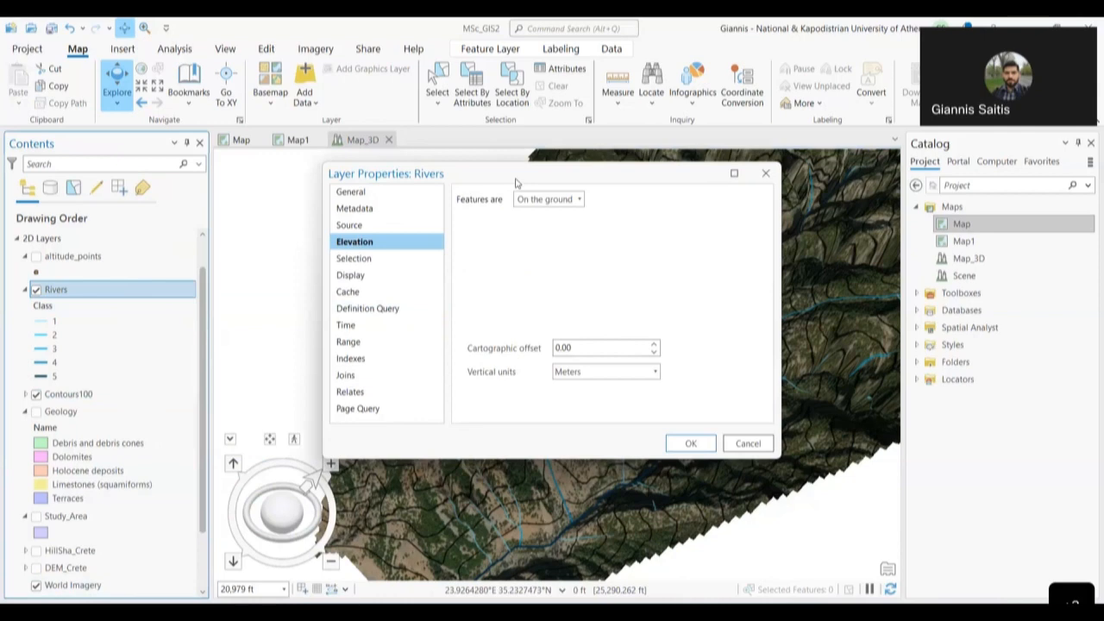
left_click(576, 199)
left_click(562, 254)
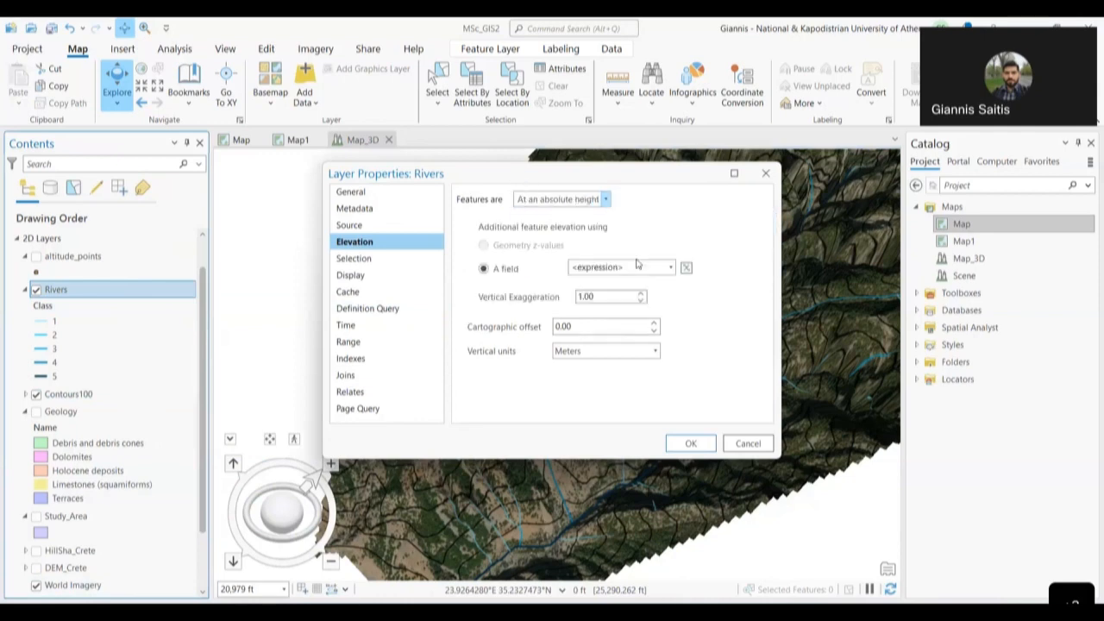
left_click(640, 294)
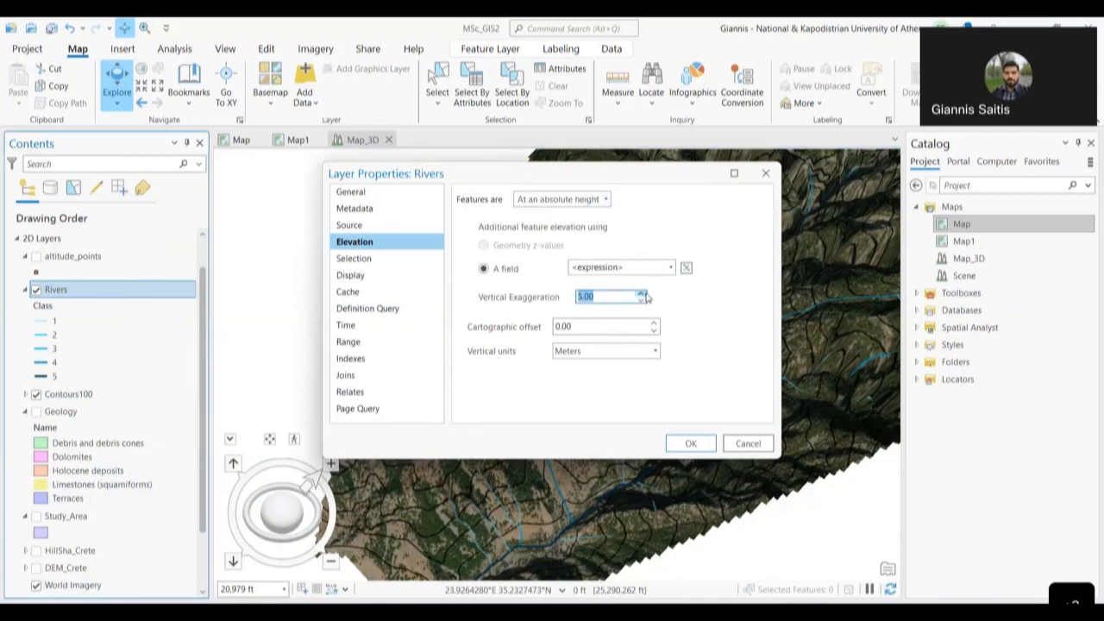
left_click(695, 447)
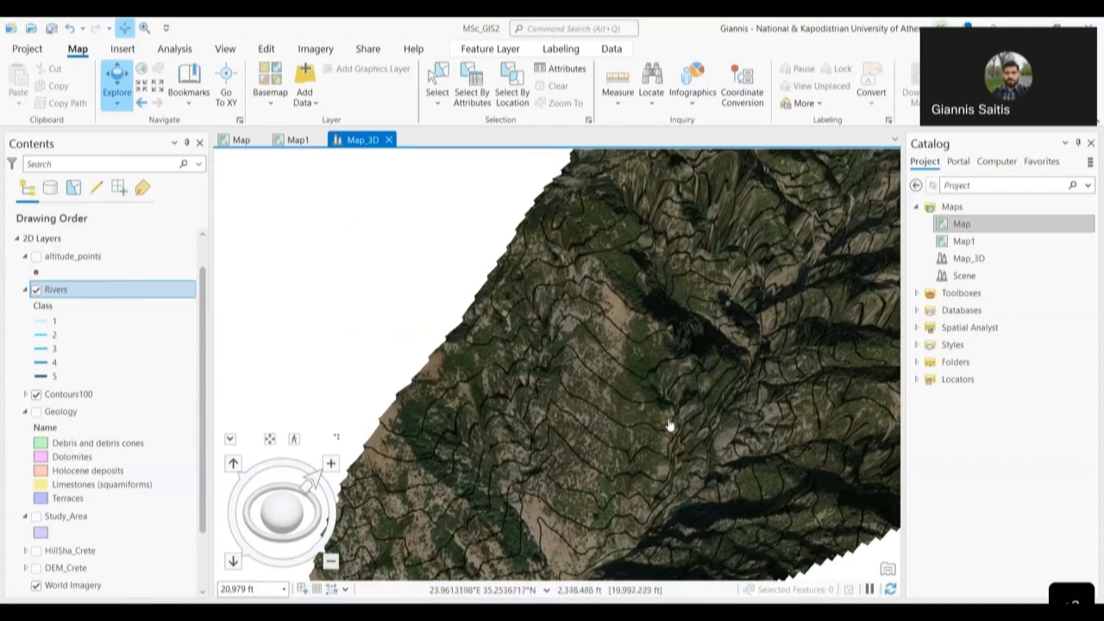
left_click_drag(660, 406, 573, 342)
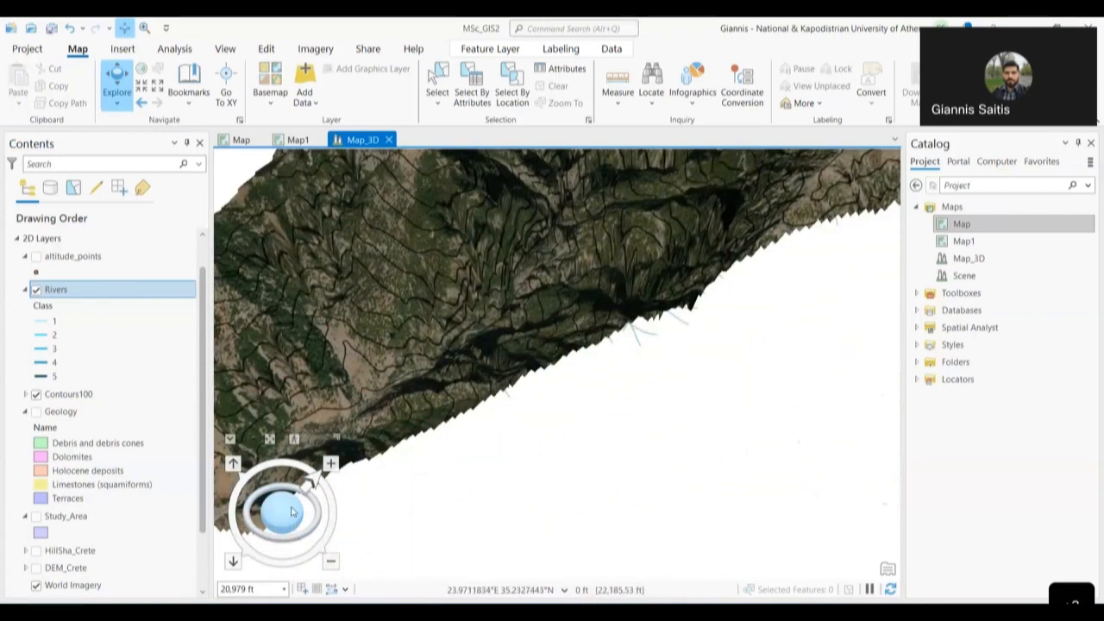
left_click_drag(292, 524, 285, 536)
left_click_drag(574, 480, 485, 343)
scroll(571, 323, "up", 5)
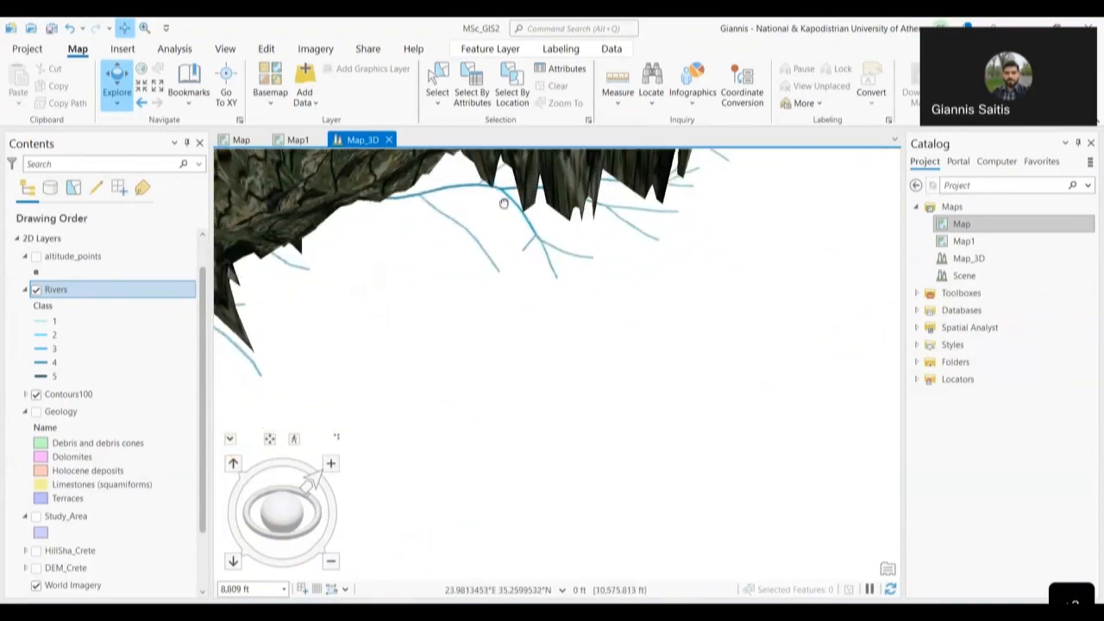
left_click_drag(281, 513, 266, 439)
left_click_drag(613, 492, 546, 333)
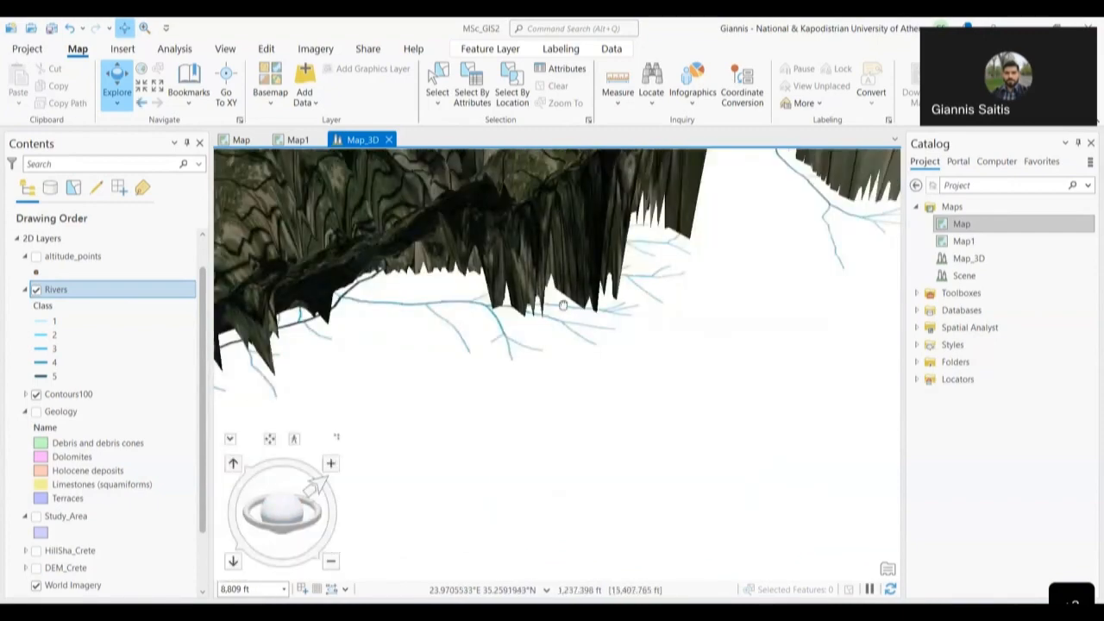
left_click_drag(241, 387, 600, 308)
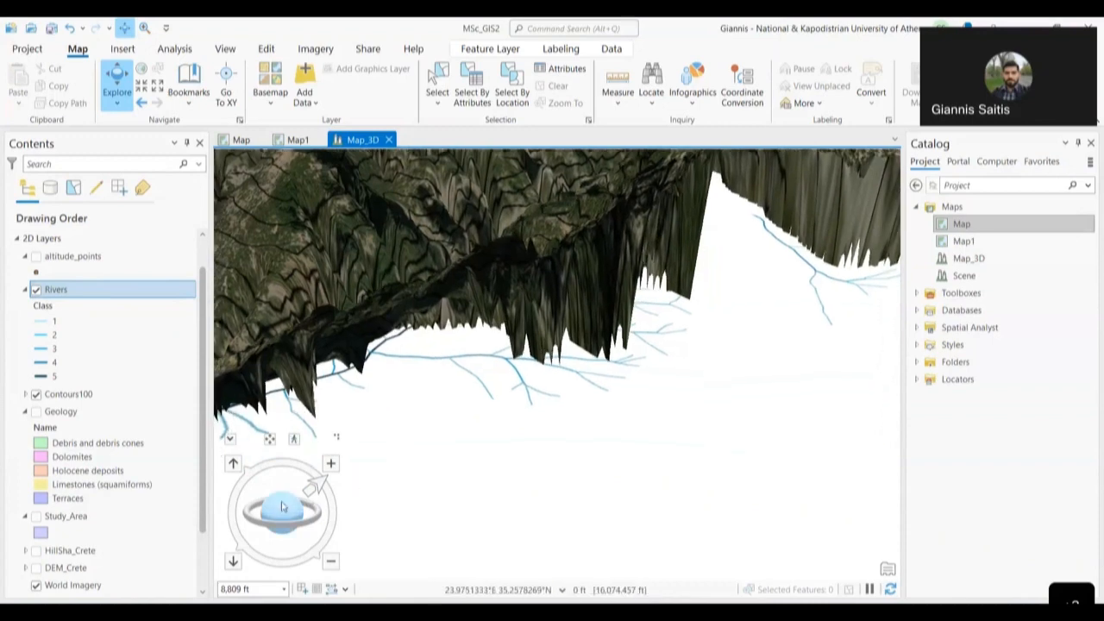
mouse_move(284, 503)
left_mouse_down()
mouse_move(288, 469)
mouse_move(578, 468)
mouse_move(411, 309)
left_mouse_up()
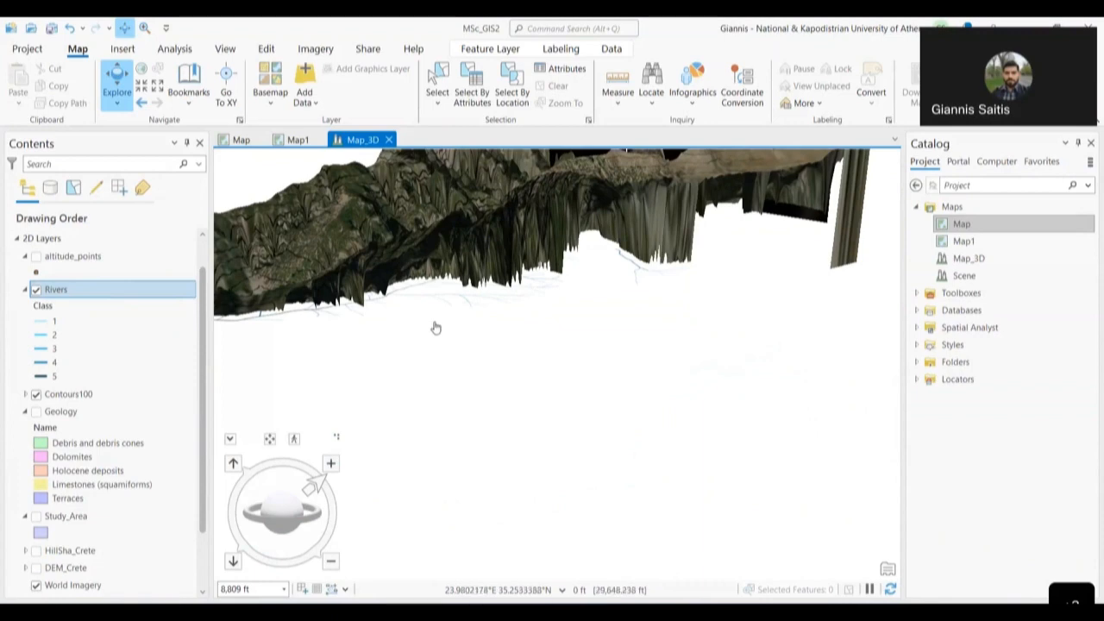
left_click_drag(406, 322, 569, 375)
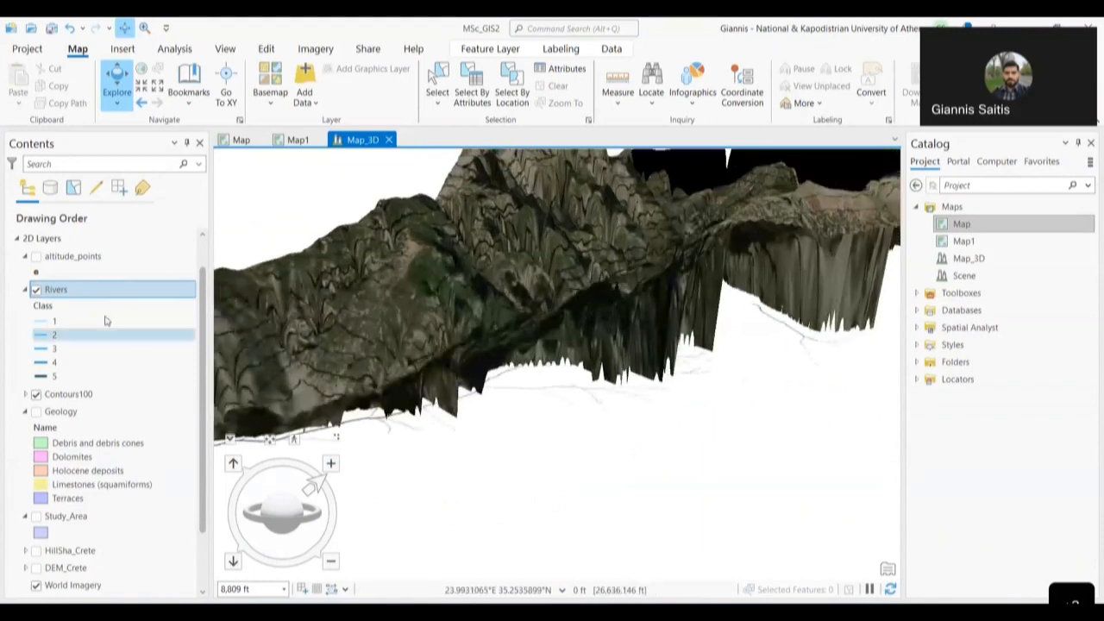
- Apply a vertical exaggeration of 55 in the Rivers layer's Elevation properties
right_click(104, 293)
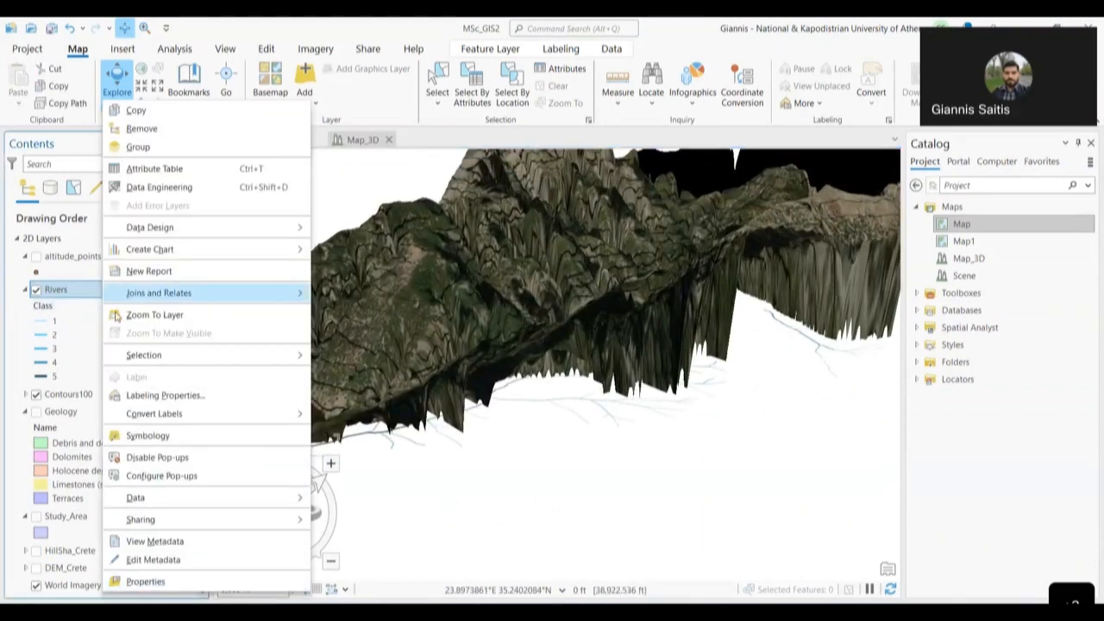
mouse_move(117, 419)
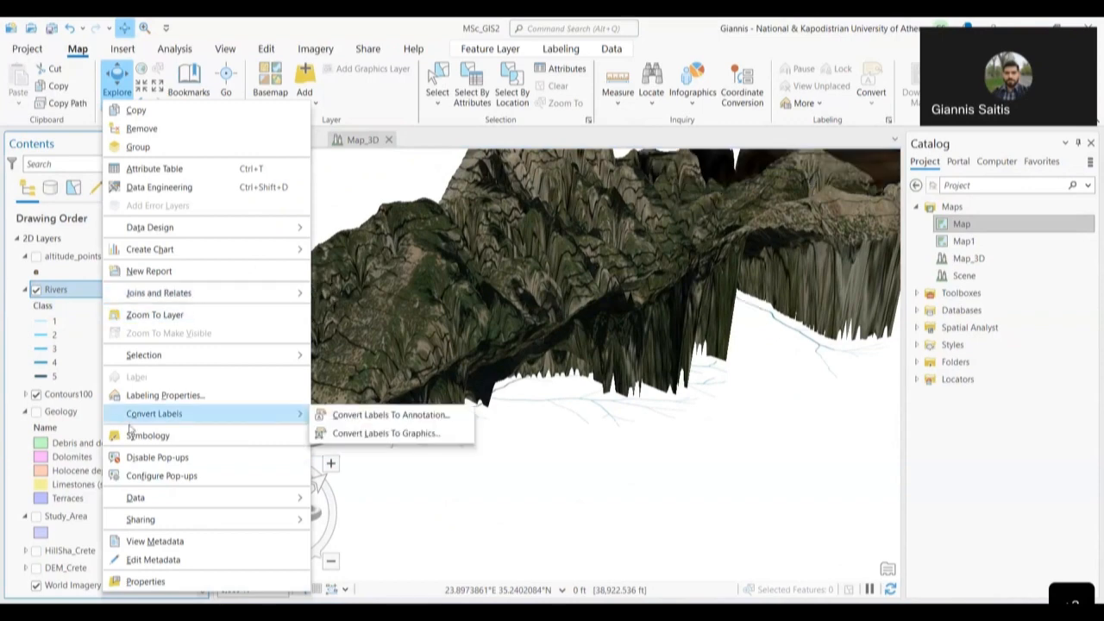
left_click(147, 582)
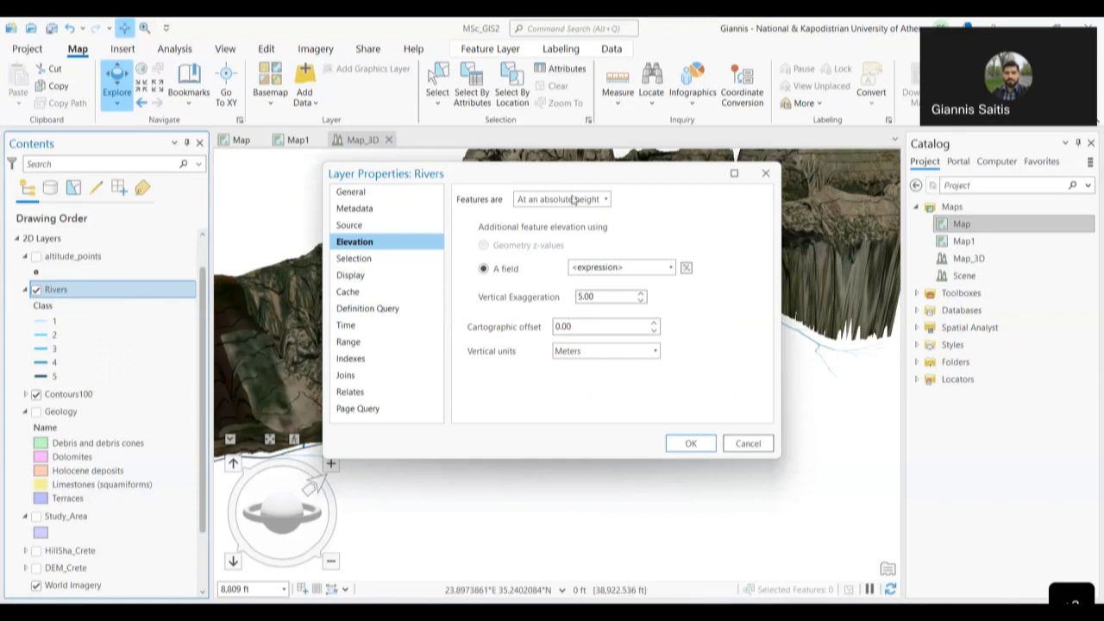
left_click(696, 446)
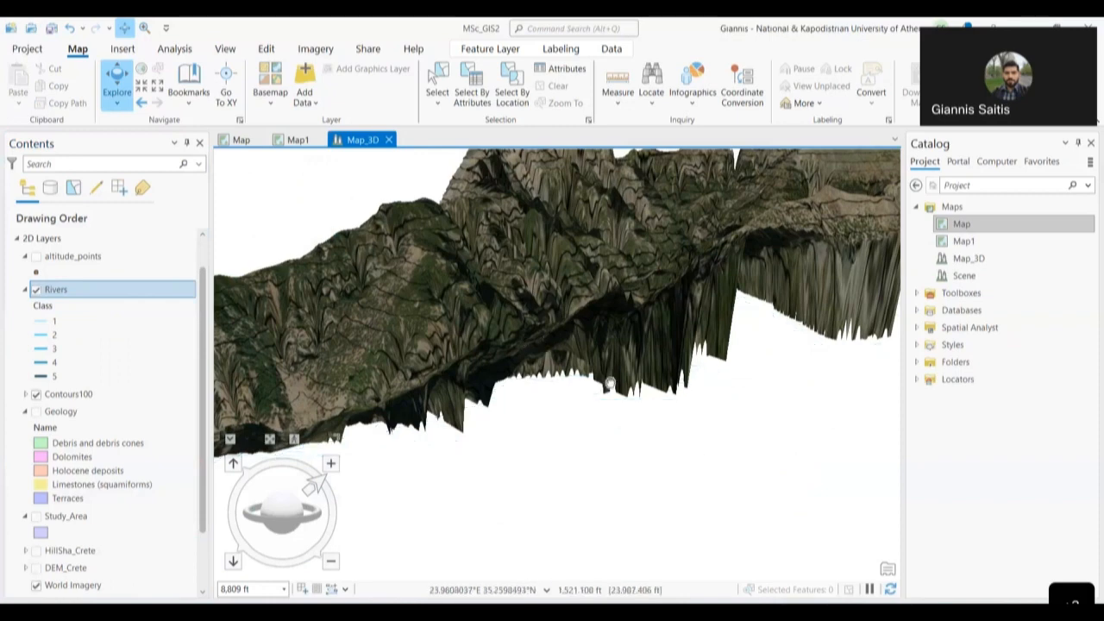
- Tilt, rotate and zoom out to see the terrain as a sheer-sided block
left_click_drag(611, 383, 584, 468)
scroll(584, 469, "down", 2)
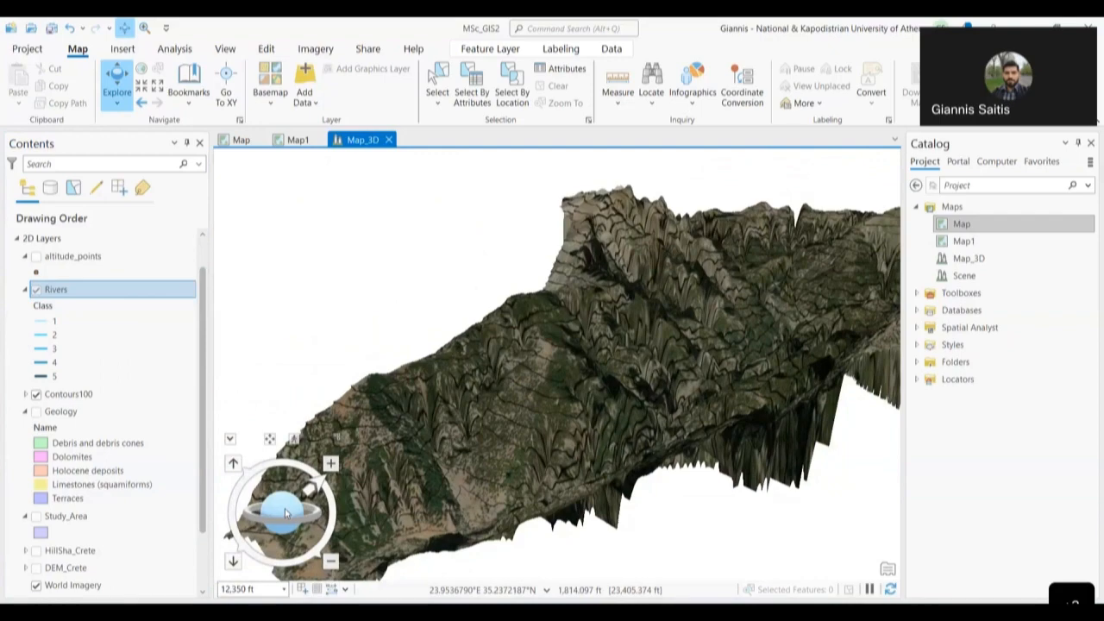
left_click_drag(287, 513, 415, 516)
left_click_drag(709, 234, 633, 415)
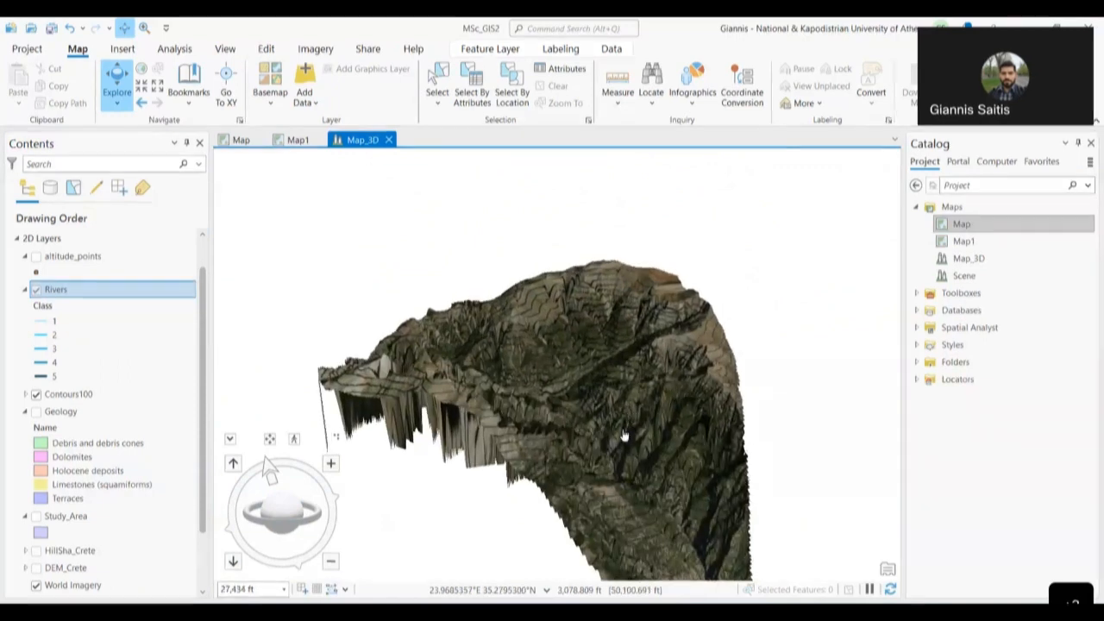
scroll(624, 436, "down", 1)
scroll(813, 558, "down", 2)
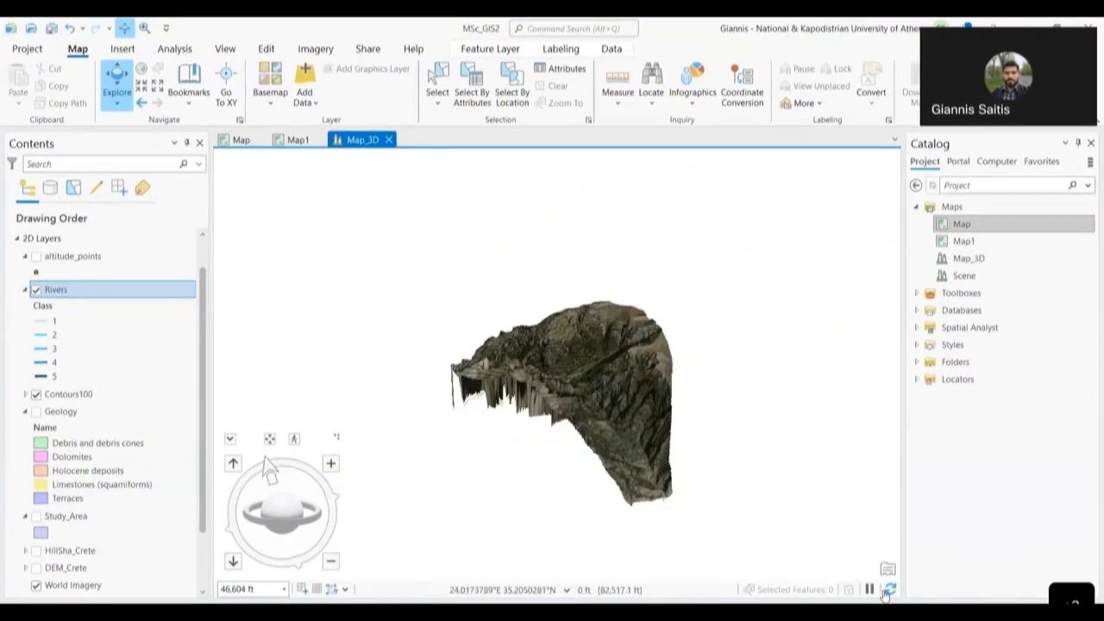
scroll(507, 395, "up", 2)
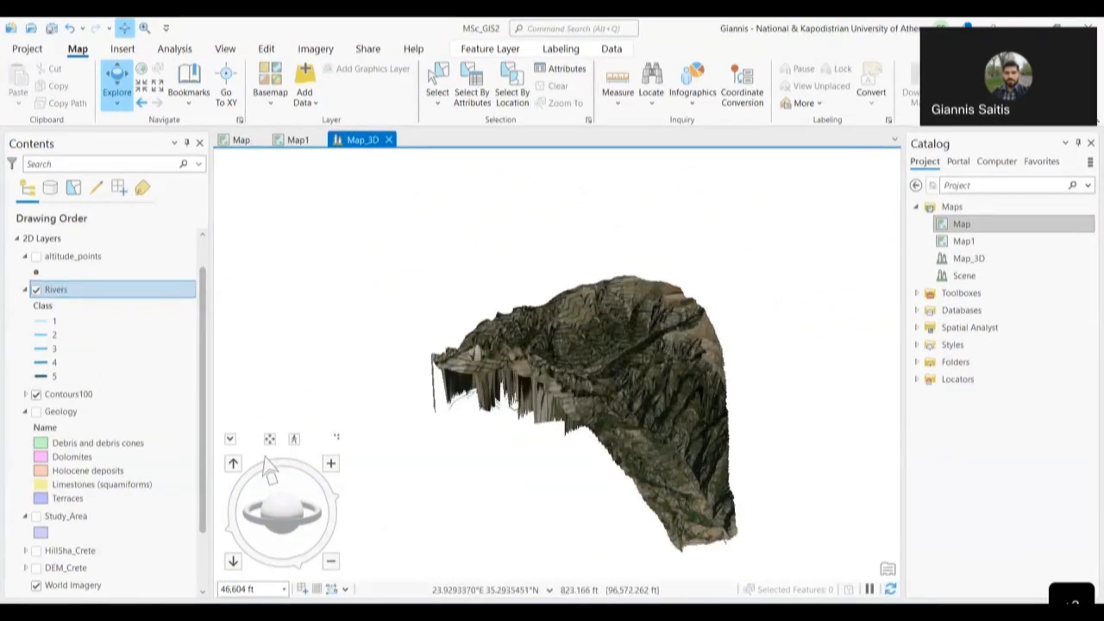
scroll(640, 378, "up", 2)
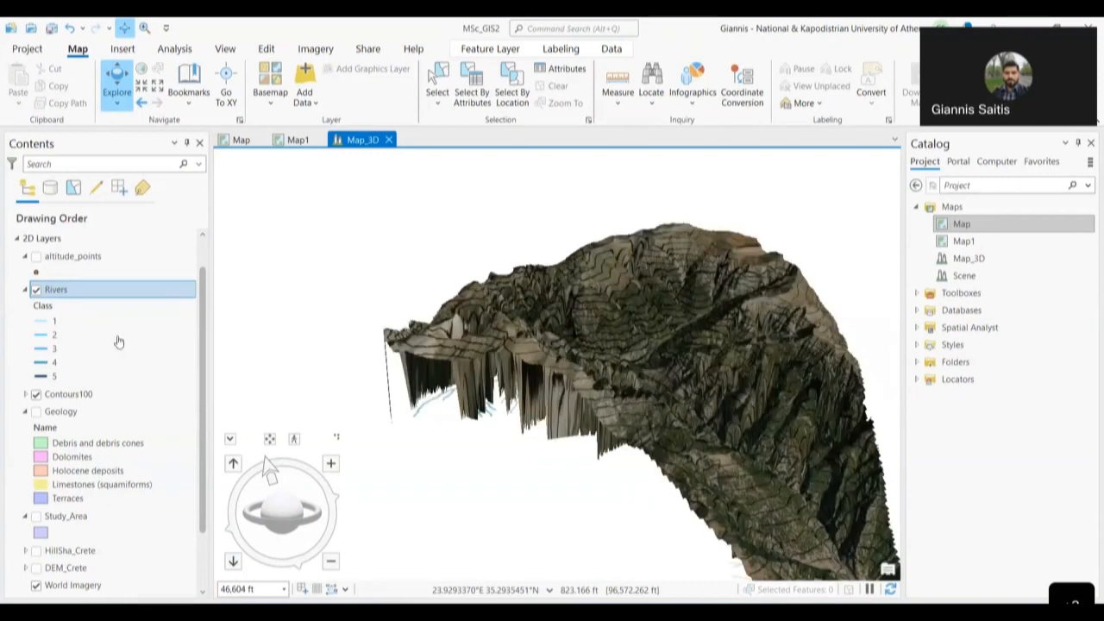
- Identify a contour on the terrain, then close the Pop-up pane
left_click(640, 390)
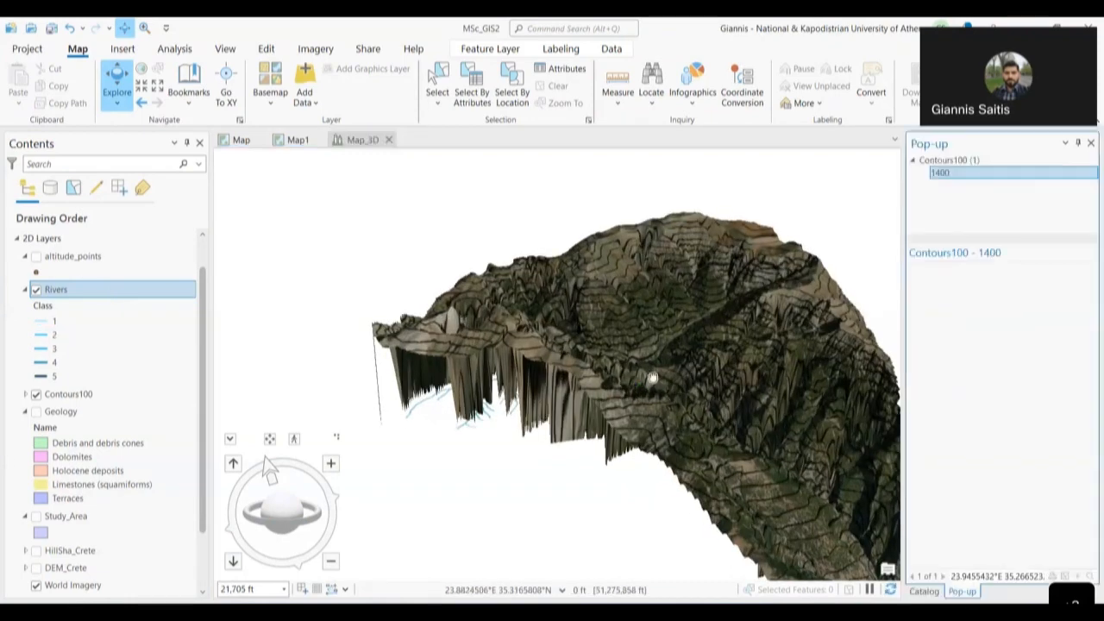
scroll(656, 328, "up", 2)
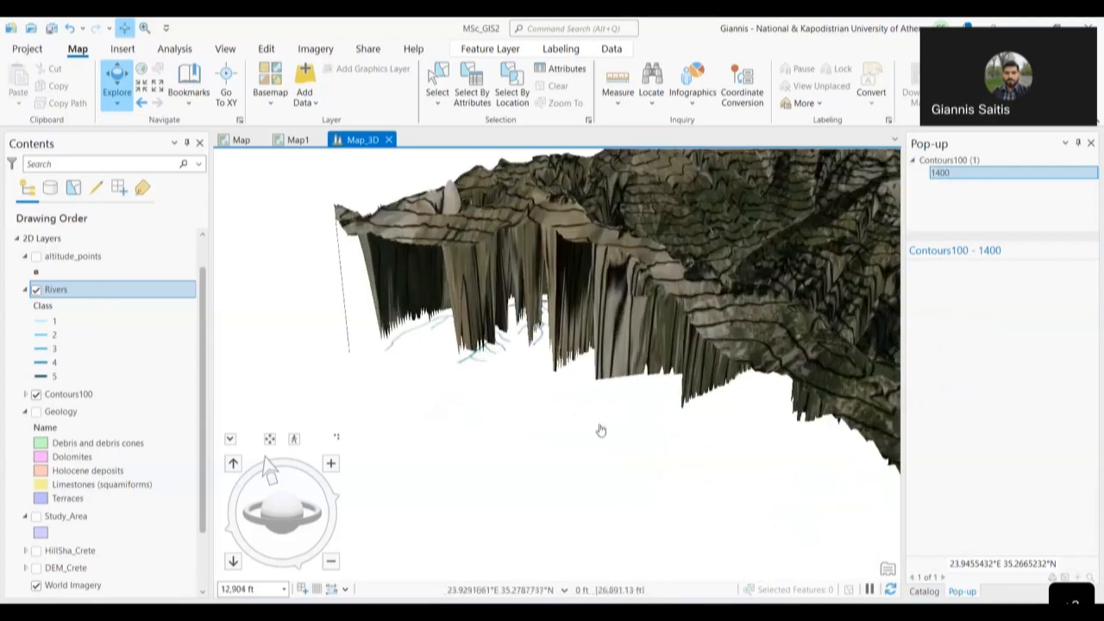
left_click_drag(286, 503, 288, 468)
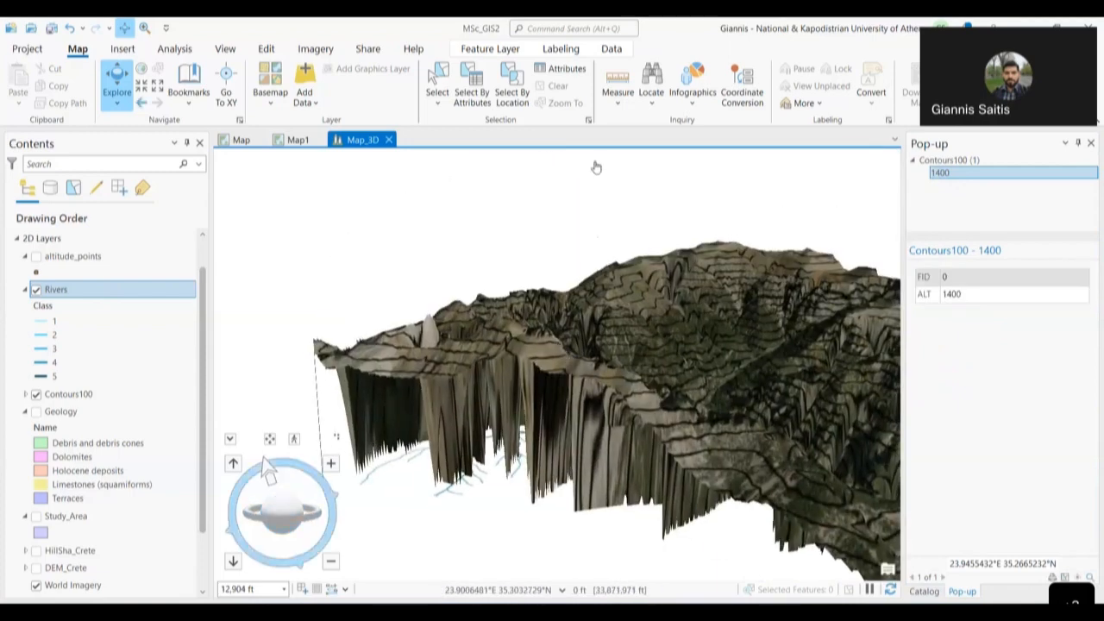
left_click(1090, 143)
- Pan the scene and open the Rivers layer's Properties on the Elevation page
left_click_drag(667, 332, 772, 283)
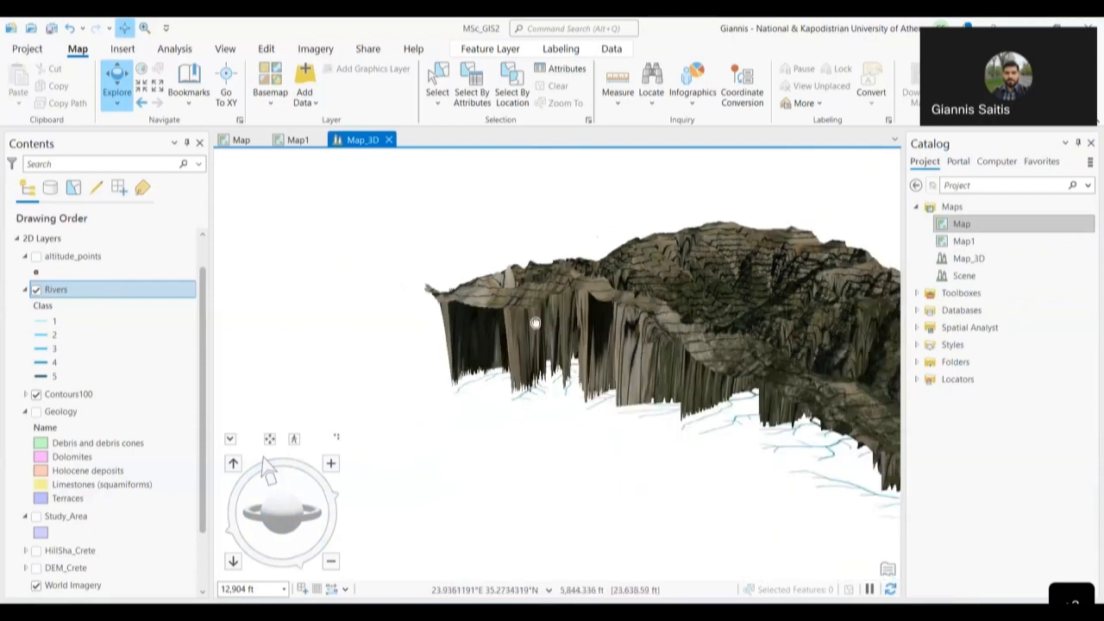
left_click_drag(535, 320, 338, 326)
right_click(81, 289)
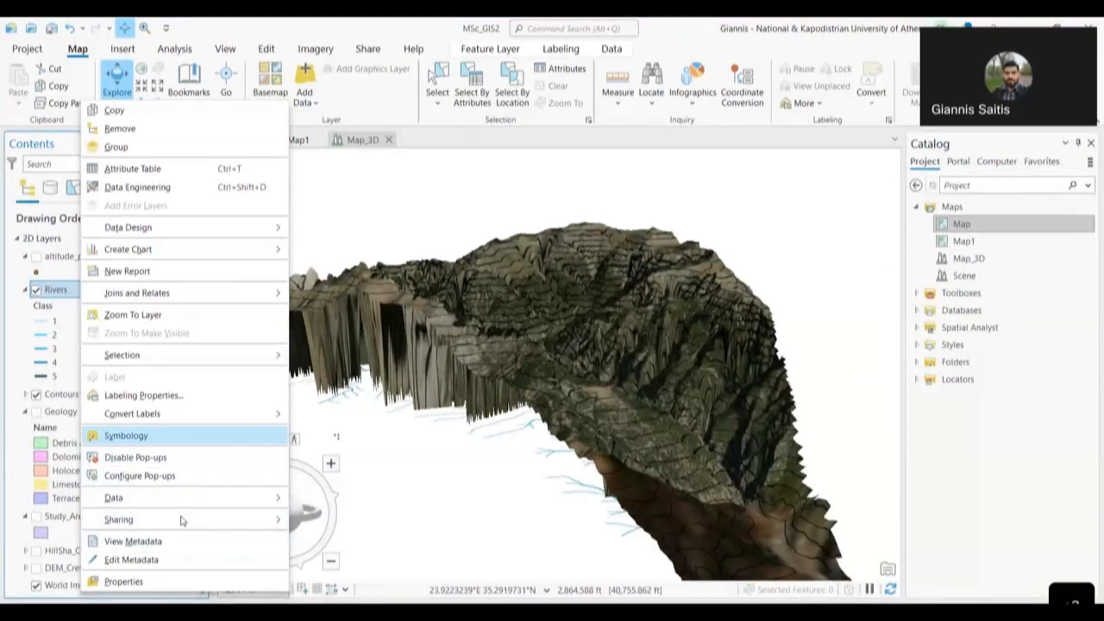
left_click(123, 581)
- Set the Rivers features to On the ground and confirm with OK
left_click(565, 199)
left_click(575, 221)
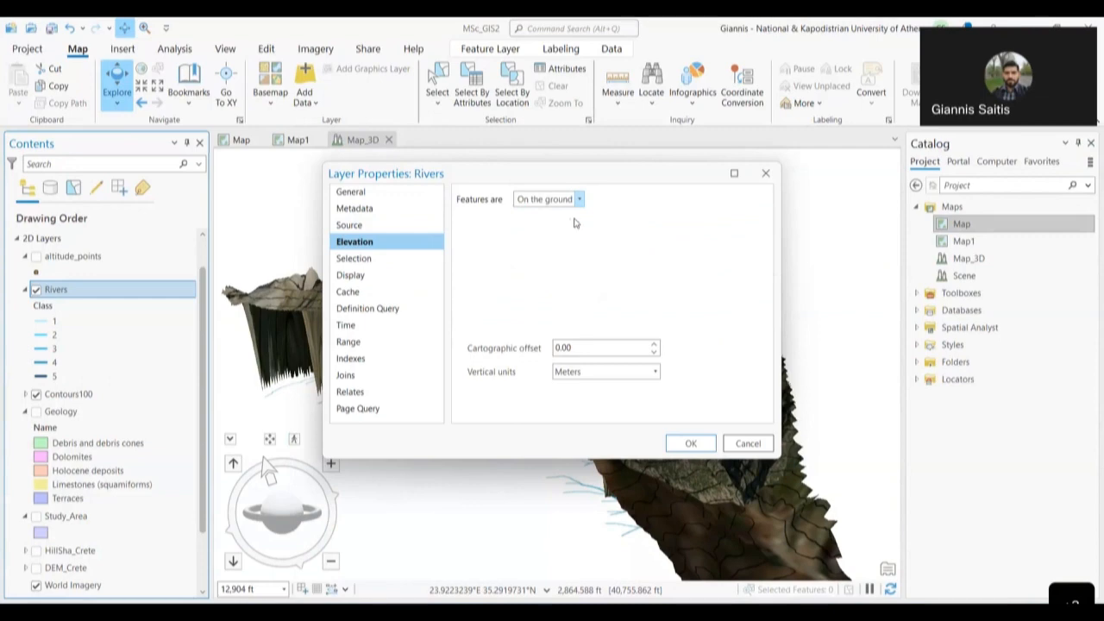
left_click(690, 444)
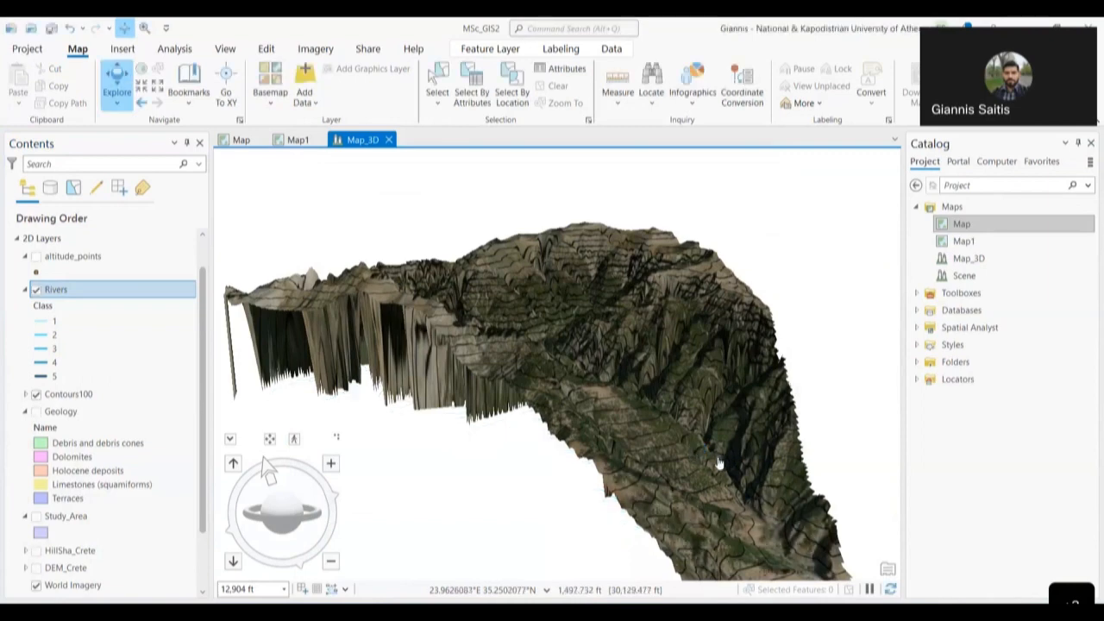
left_click_drag(693, 455, 530, 449)
left_click_drag(272, 522, 344, 516)
scroll(472, 453, "up", 2)
scroll(493, 444, "up", 3)
scroll(467, 447, "up", 2)
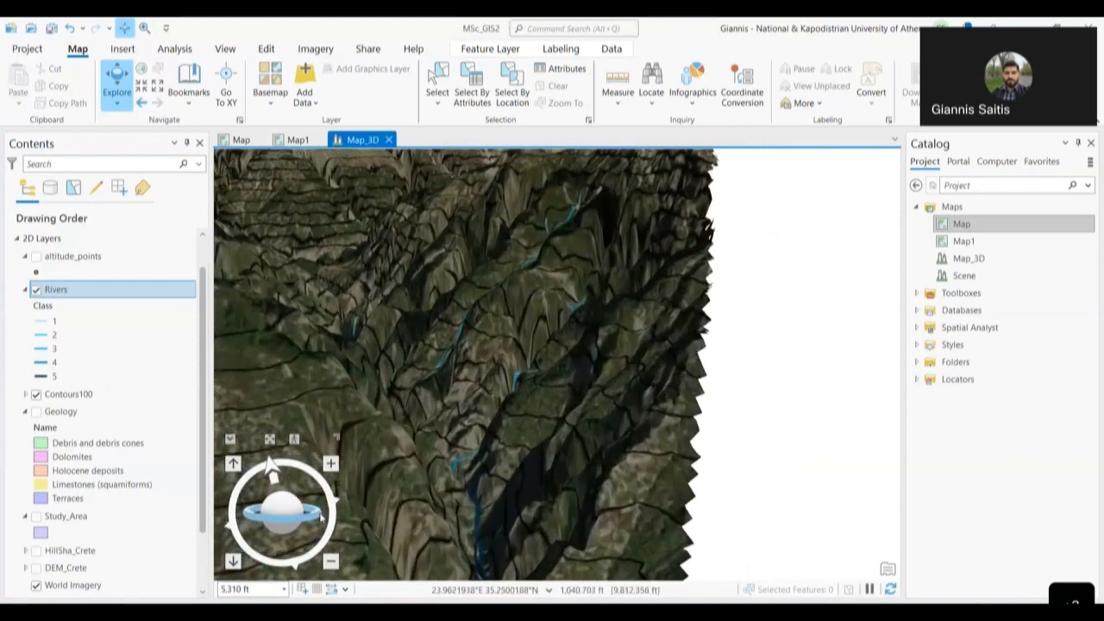
mouse_move(334, 527)
left_mouse_down()
mouse_move(335, 519)
mouse_move(331, 528)
left_mouse_up()
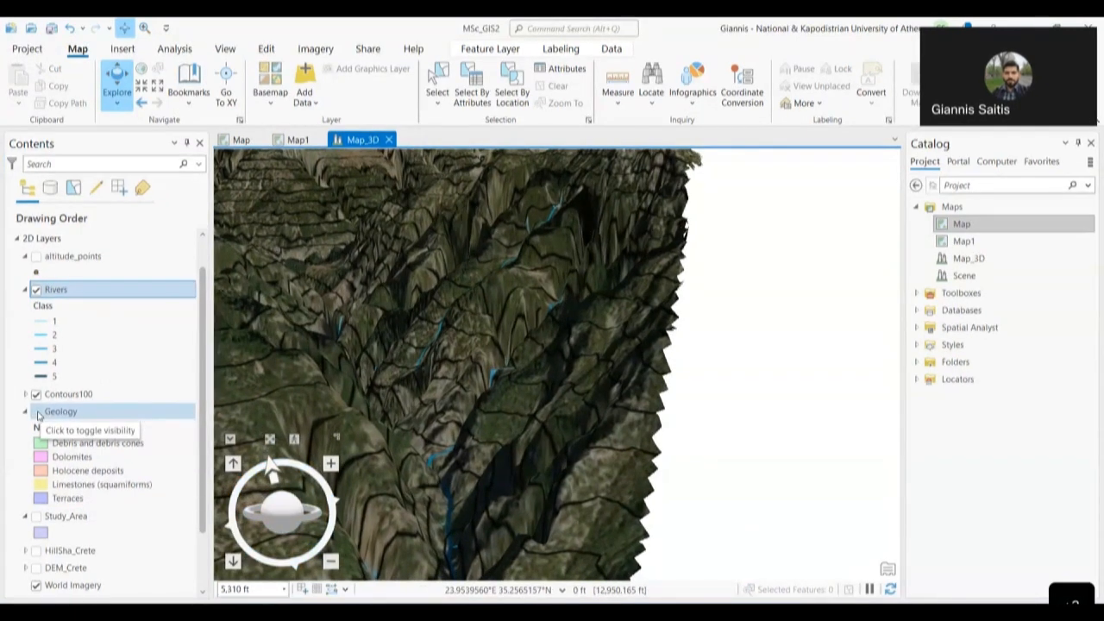
left_click_drag(571, 364, 865, 414)
scroll(646, 340, "down", 5)
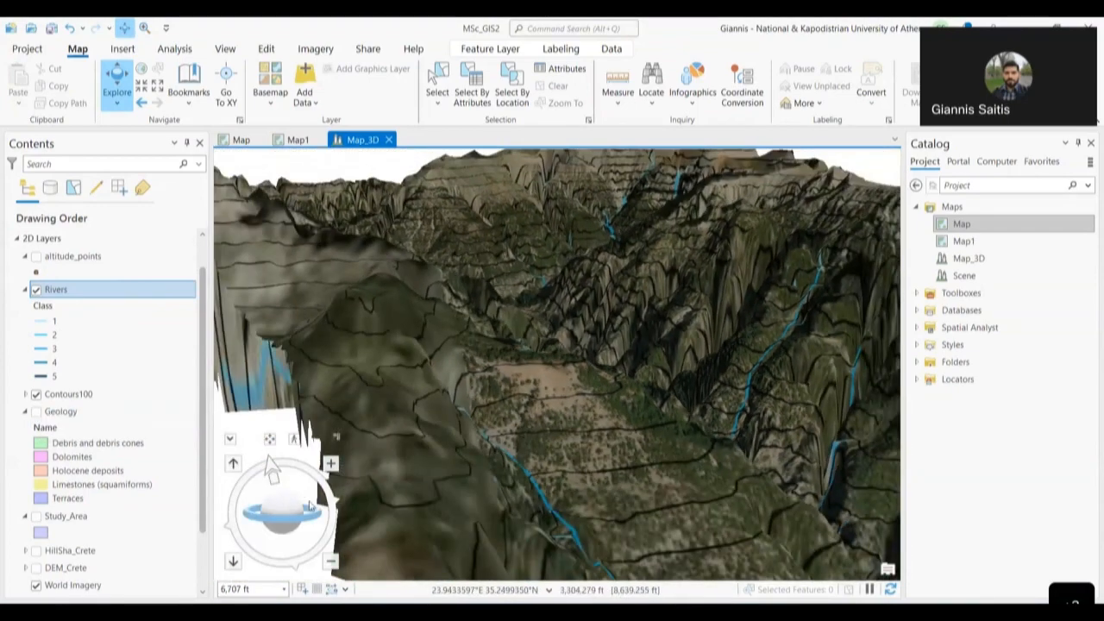
left_click_drag(309, 506, 291, 547)
left_click_drag(616, 485, 328, 429)
mouse_move(306, 509)
left_mouse_down()
mouse_move(285, 526)
mouse_move(302, 511)
left_mouse_up()
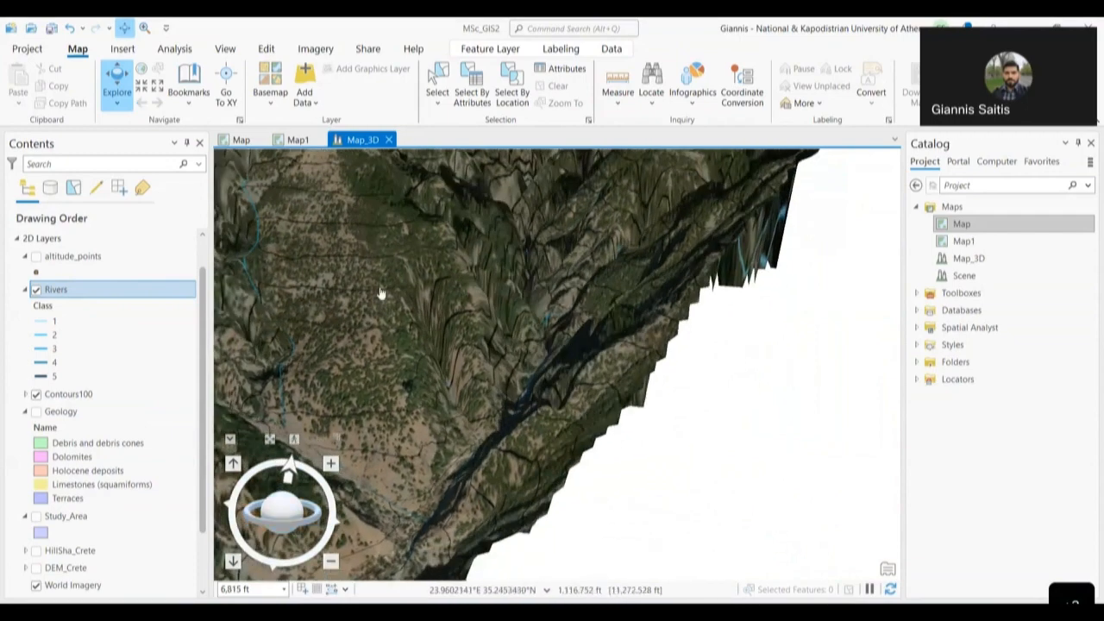
scroll(483, 436, "down", 3)
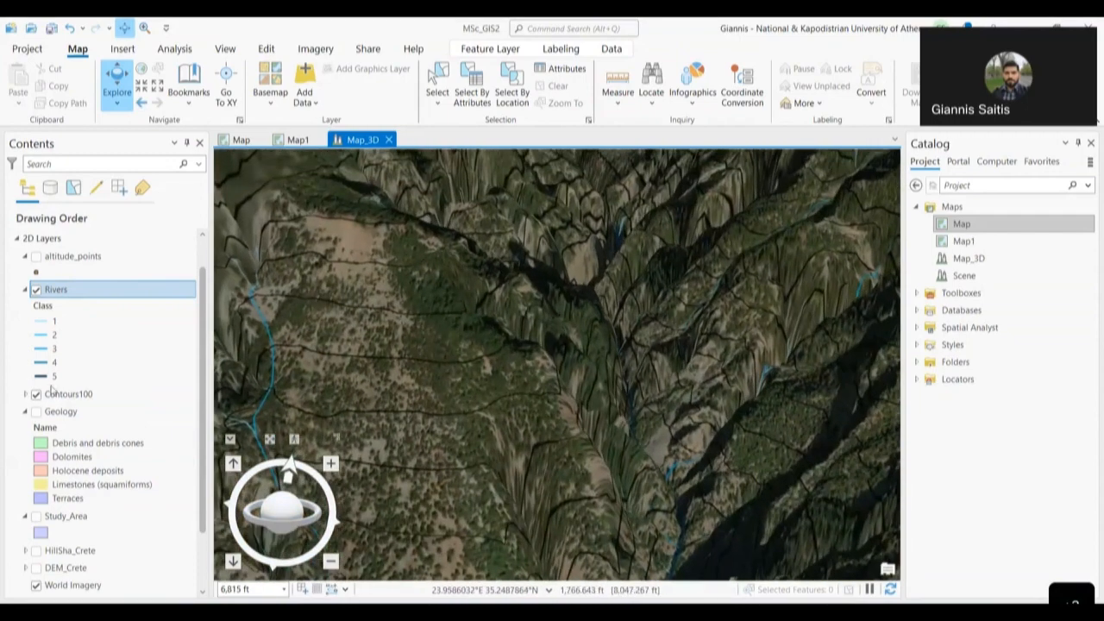
left_click(43, 413)
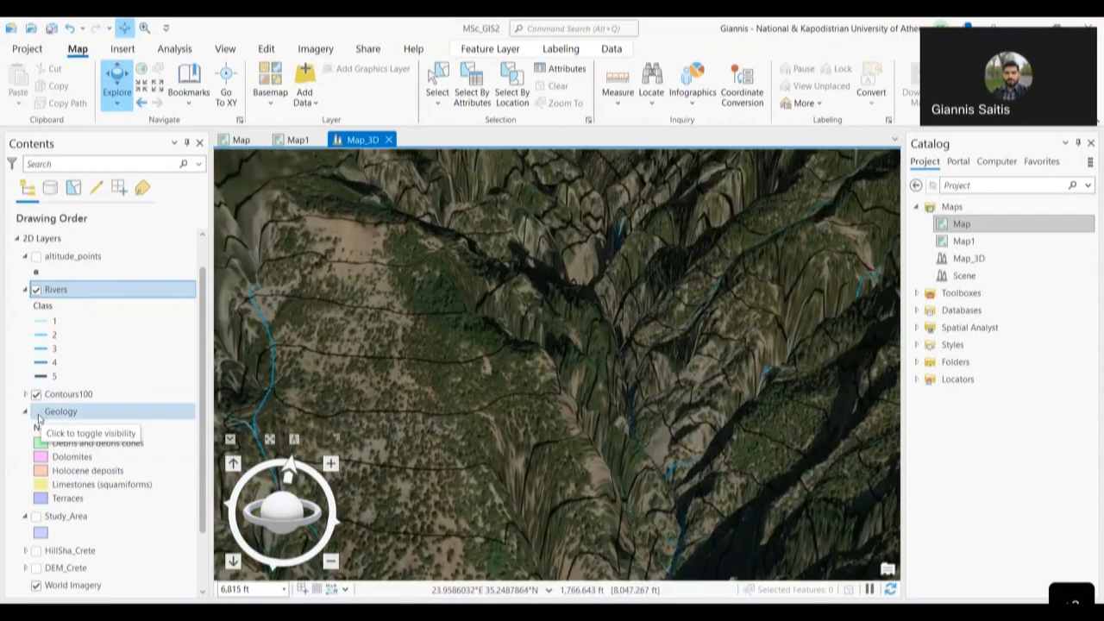
- Turn on Geology, navigate to the pink dolomite area, and select the Geology layer
left_click(84, 394)
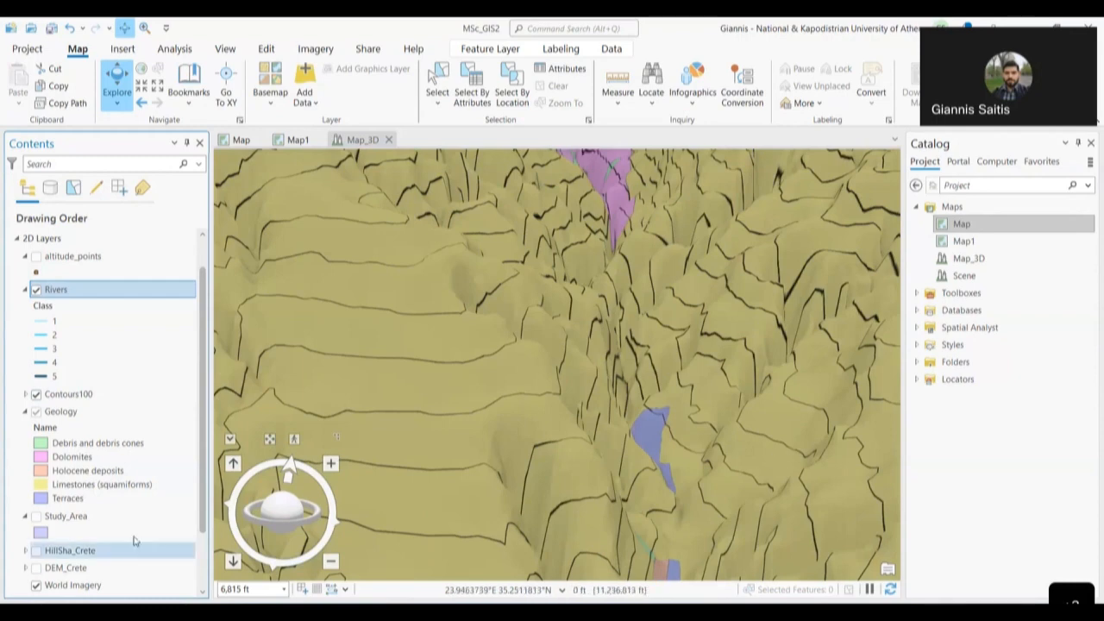
left_click(579, 441)
left_click_drag(579, 441, 462, 251)
left_click_drag(493, 372, 488, 463)
left_click_drag(517, 411, 697, 471)
left_click(86, 412)
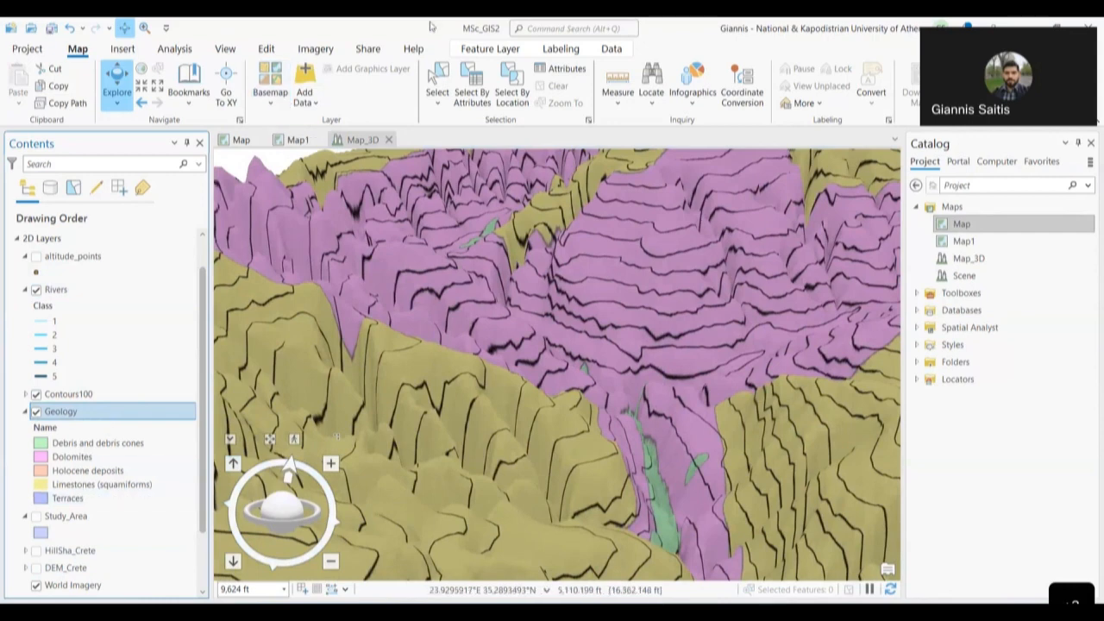
- Set the Geology layer's transparency to 60.8% and view the translucent polygons
left_click(500, 55)
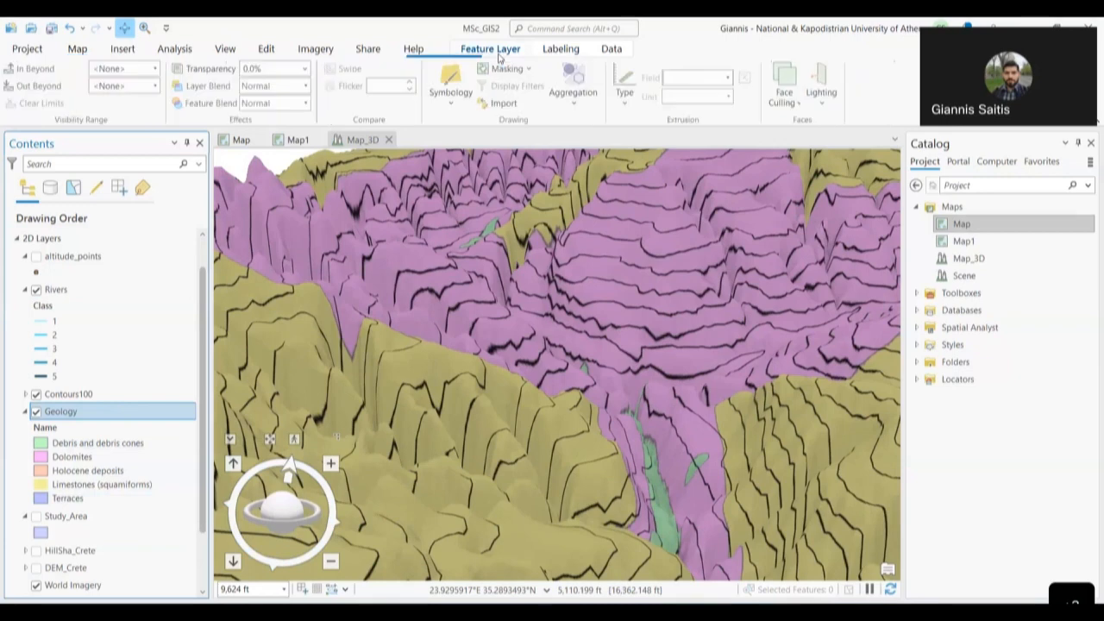
left_click(306, 68)
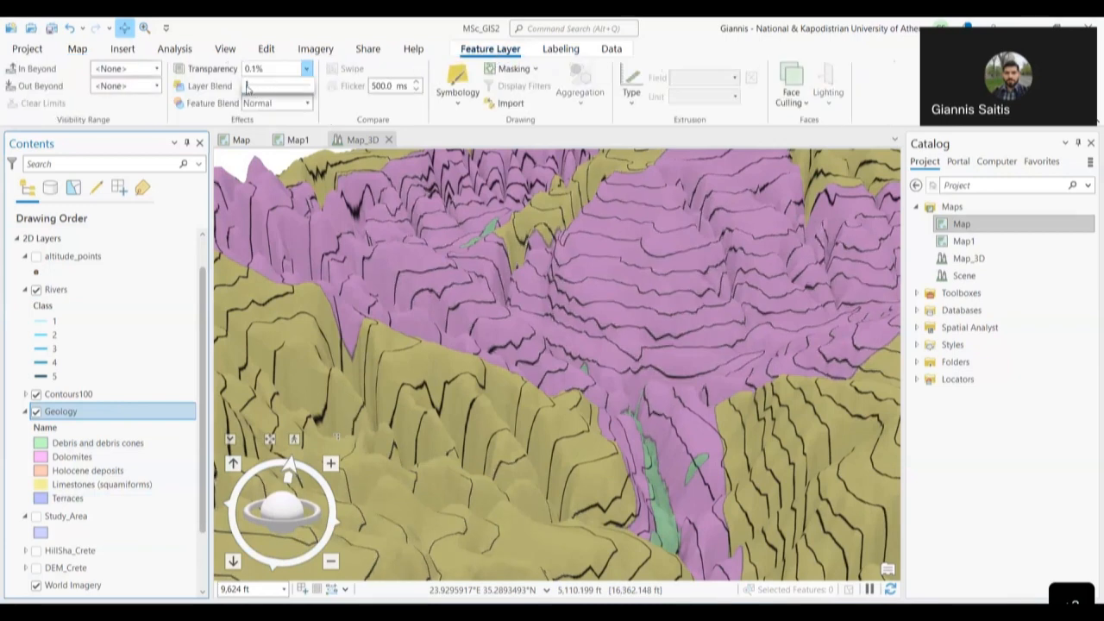
left_click_drag(264, 92, 280, 95)
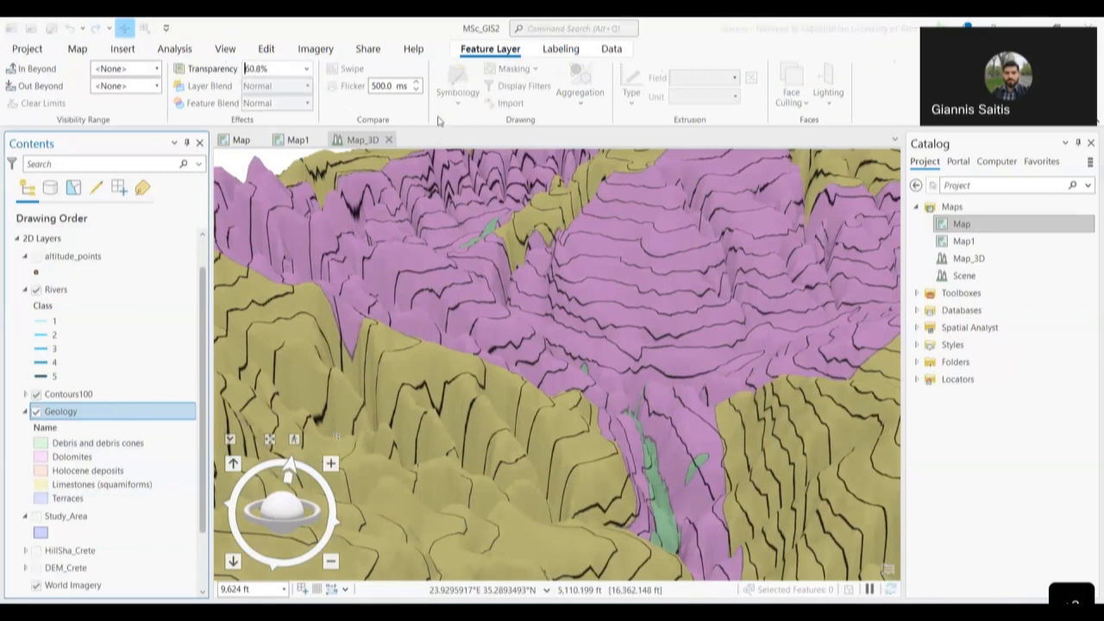
left_click(438, 121)
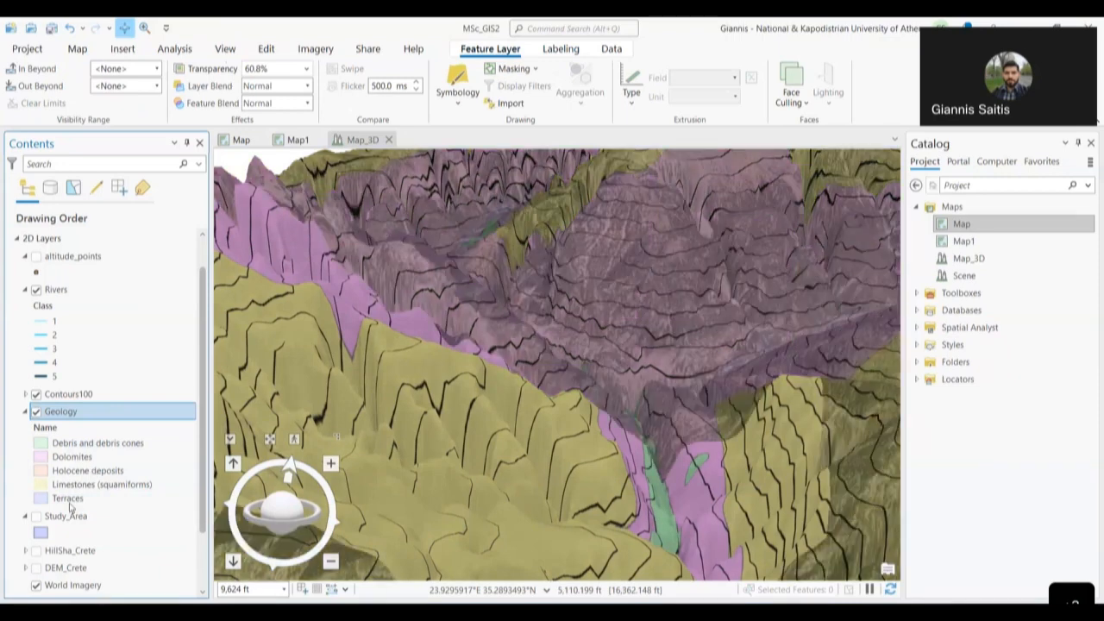
left_click_drag(603, 384, 567, 446)
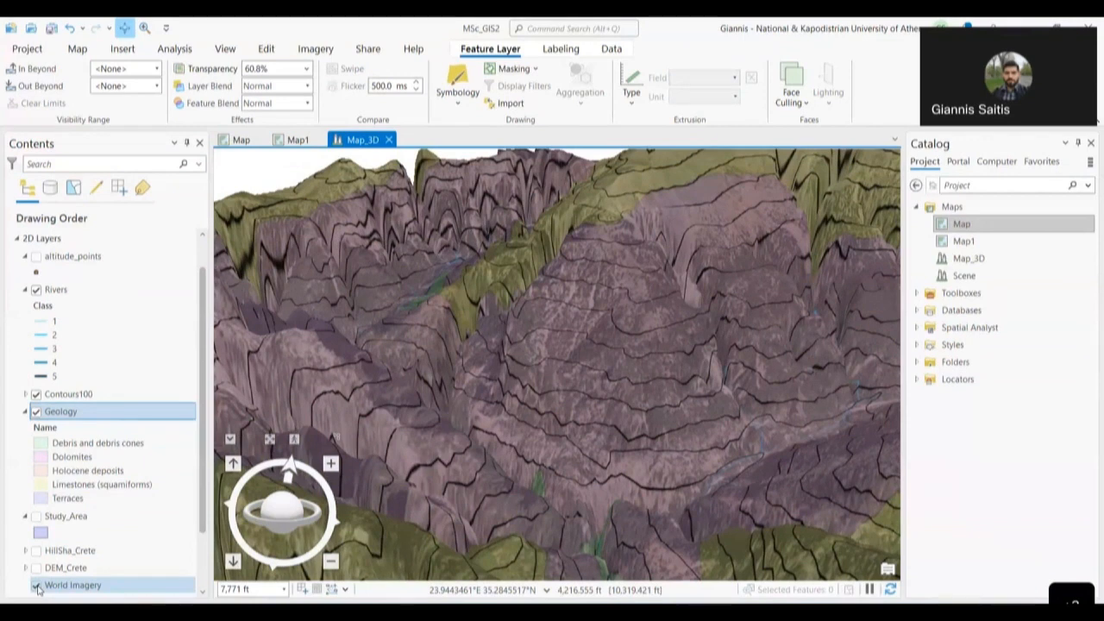
- Hide World Imagery and show the HillSha_Crete hillshade beneath the translucent geology
left_click(36, 586)
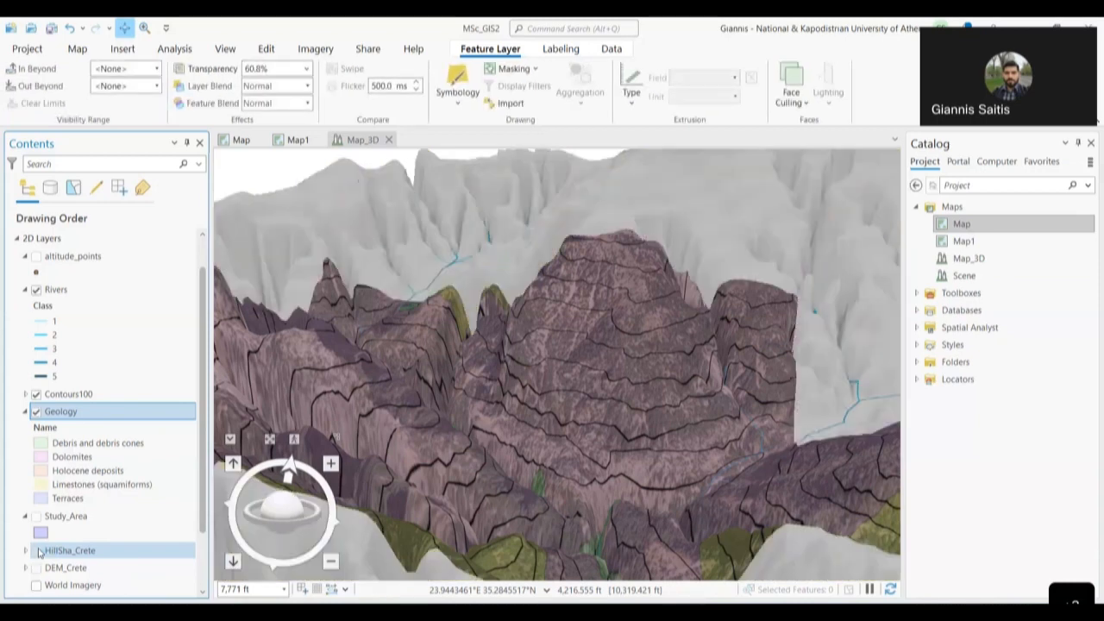
left_click(37, 551)
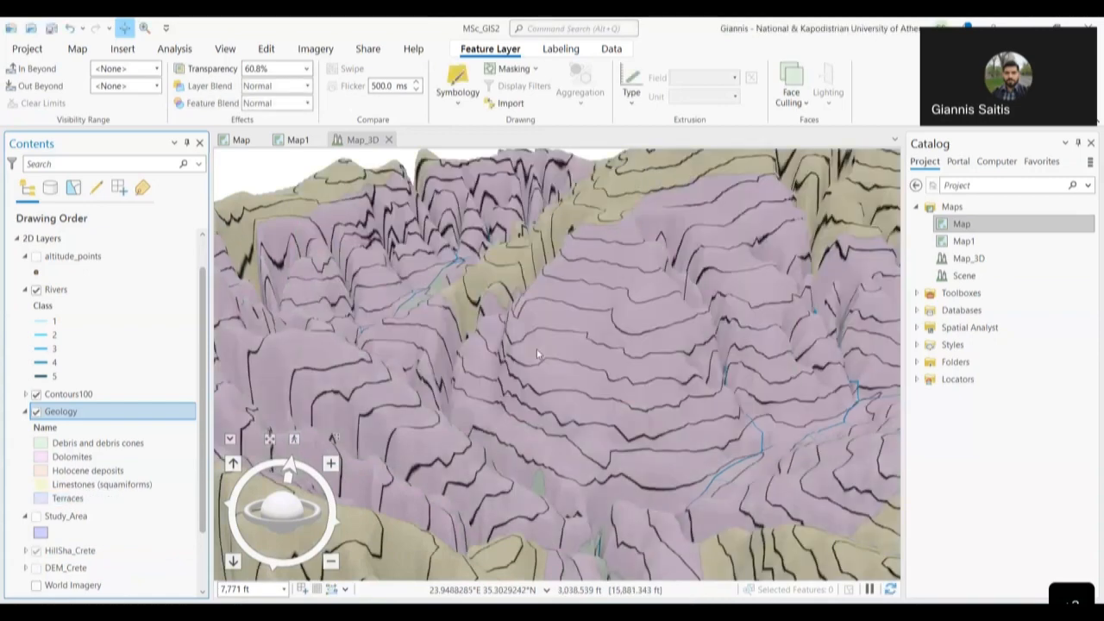
left_click_drag(639, 294, 644, 330)
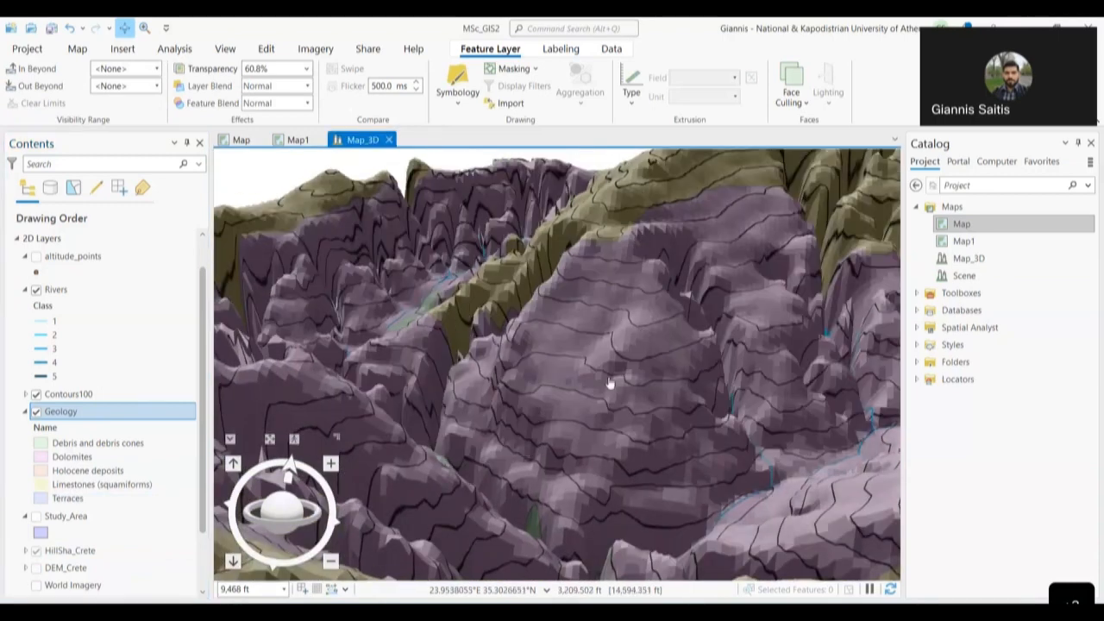
scroll(611, 382, "down", 3)
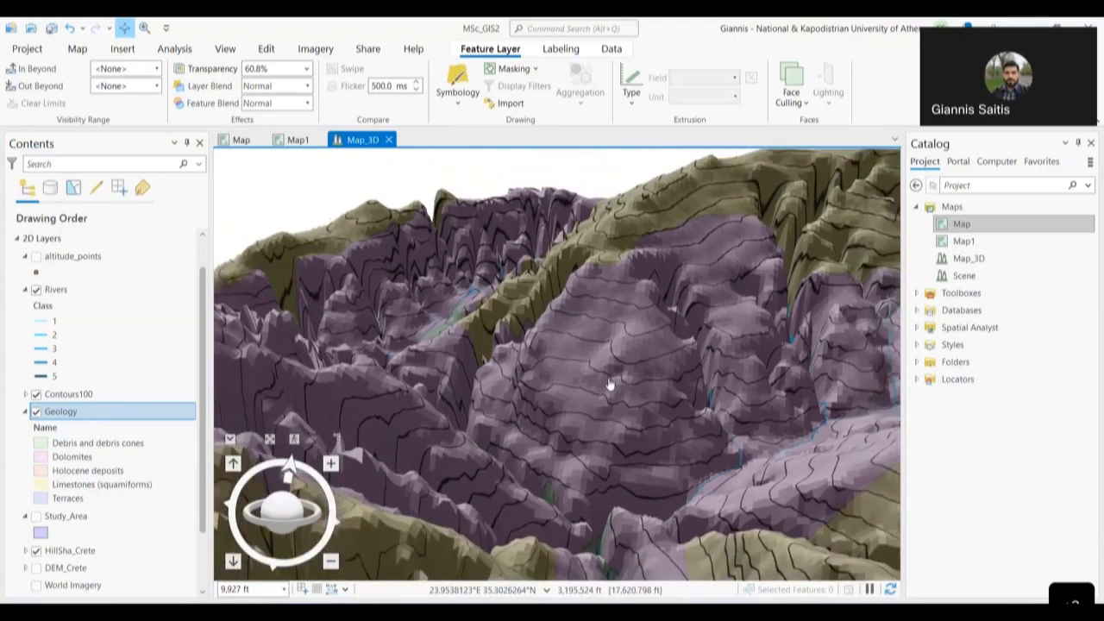
- Fly into the canyons and rotate north-up to inspect geology over the ridges and gorges
left_click_drag(282, 516, 276, 586)
left_click_drag(549, 418, 425, 232)
scroll(480, 295, "down", 4)
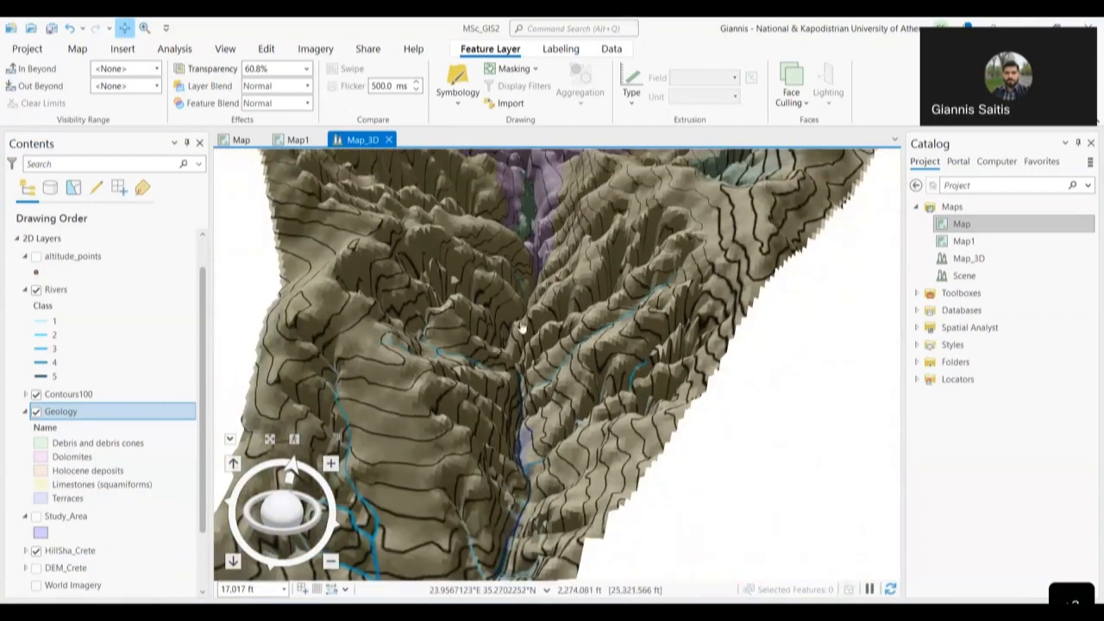
left_click_drag(523, 326, 545, 275)
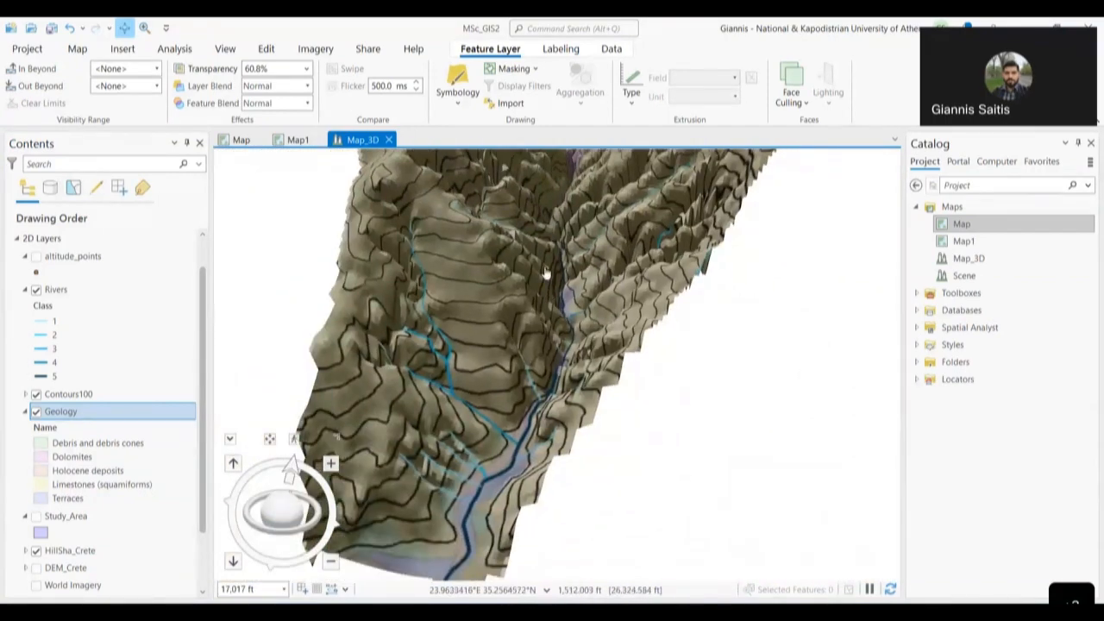
left_click_drag(514, 406, 545, 288)
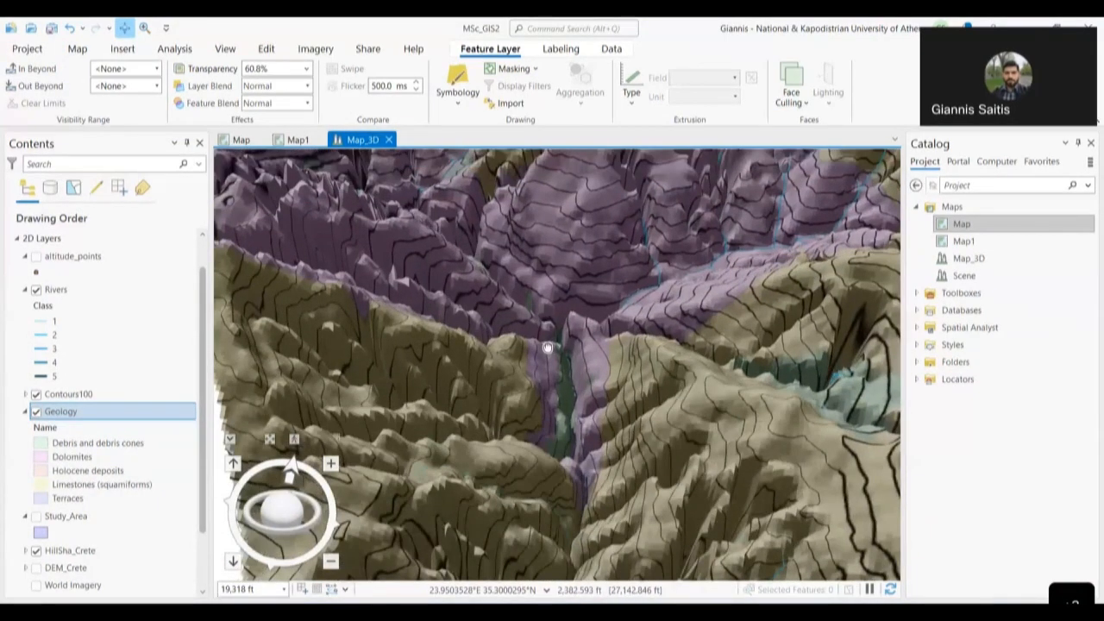
mouse_move(307, 513)
left_mouse_down()
mouse_move(326, 484)
mouse_move(310, 521)
mouse_move(207, 518)
left_mouse_up()
mouse_move(405, 261)
left_mouse_down()
mouse_move(415, 379)
mouse_move(437, 445)
left_mouse_up()
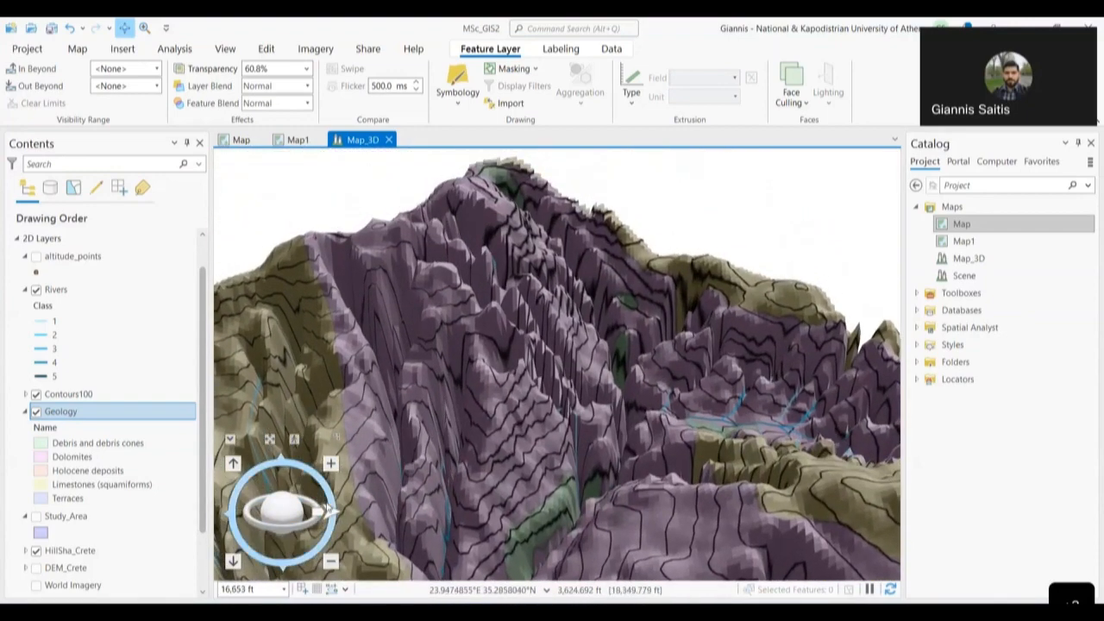
left_click_drag(250, 520, 370, 517)
left_click_drag(474, 356, 369, 481)
left_click_drag(276, 527, 314, 554)
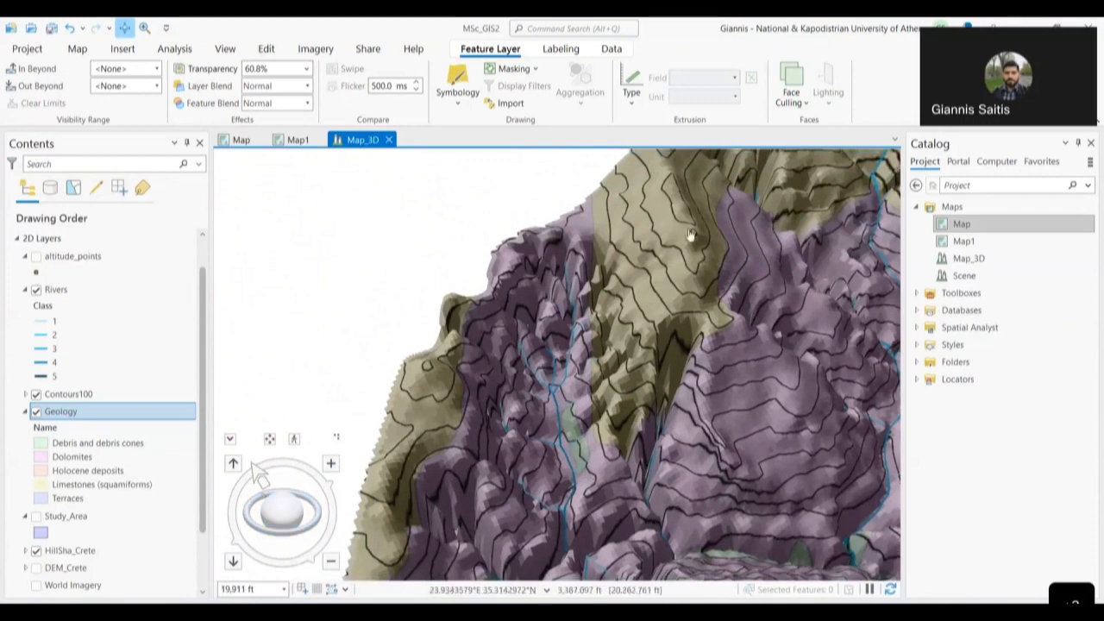
left_click_drag(615, 293, 616, 332)
scroll(616, 332, "up", 3)
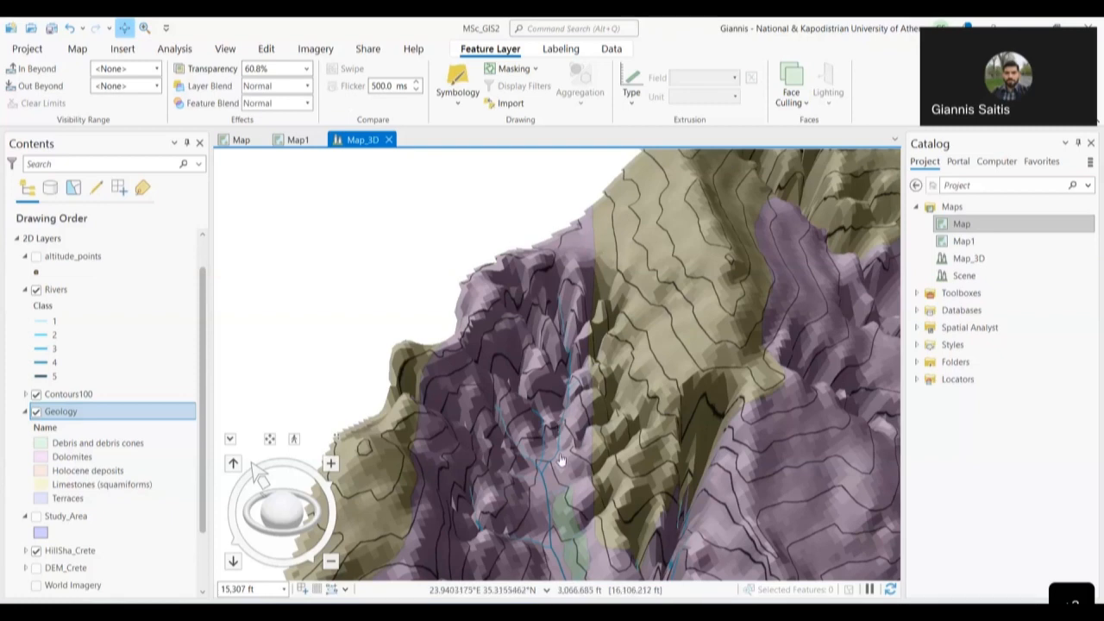
left_click_drag(252, 528, 250, 479)
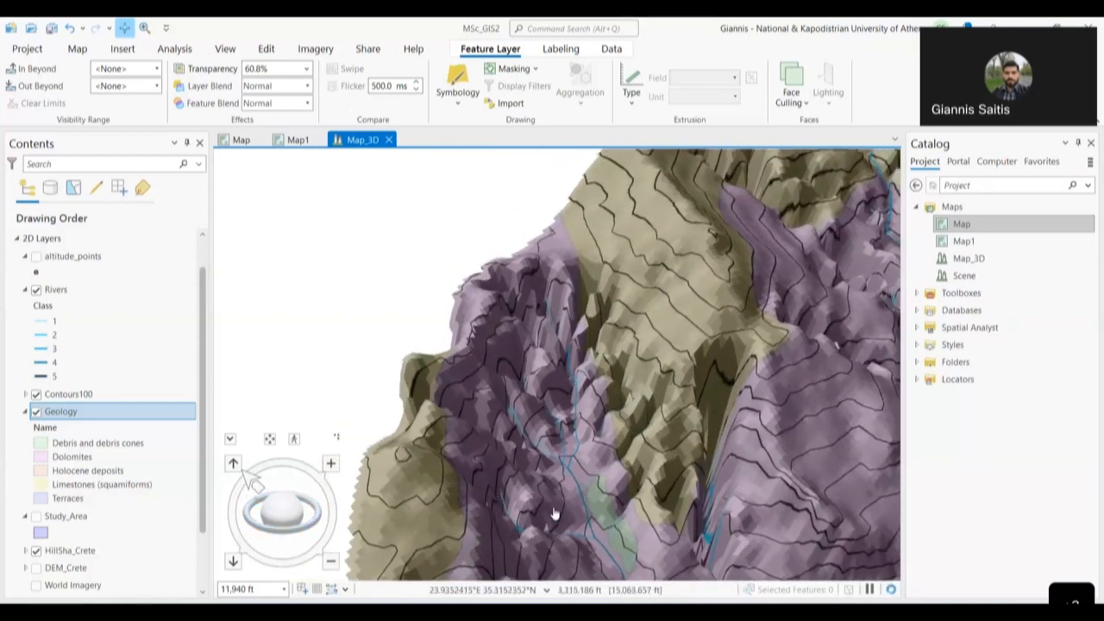
left_click_drag(588, 507, 568, 450)
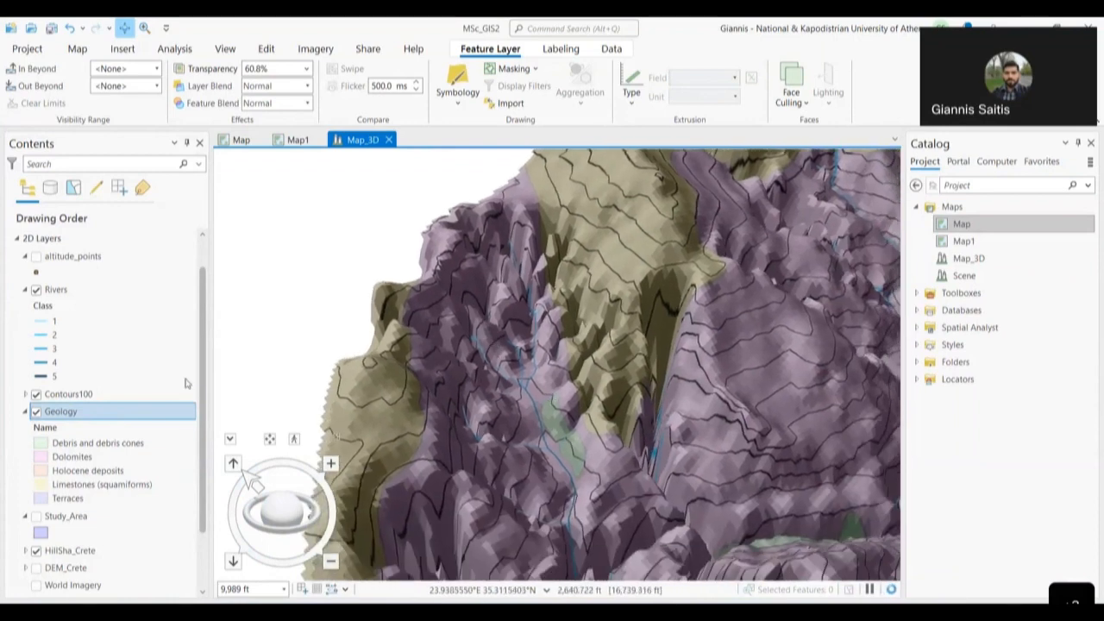
left_click(90, 448)
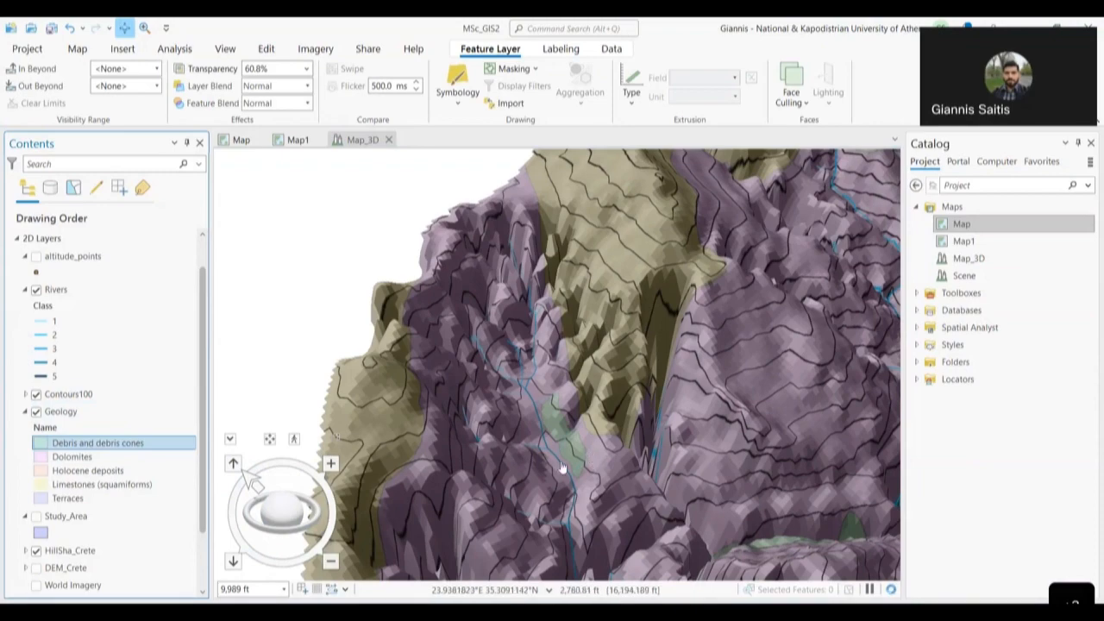
left_click_drag(255, 527, 182, 584)
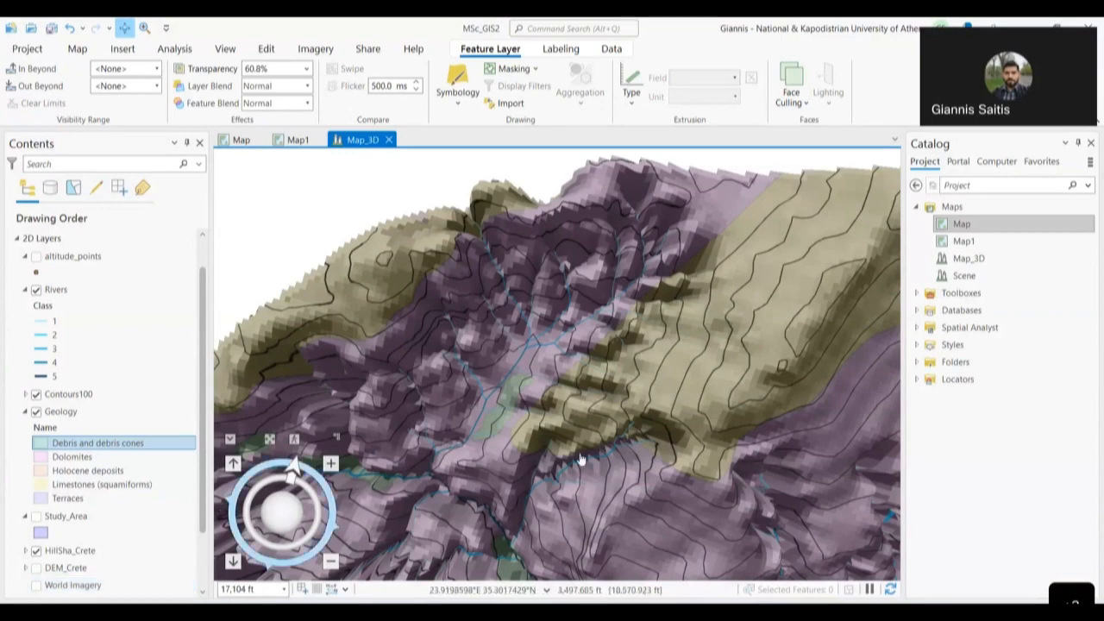
scroll(581, 460, "down", 4)
scroll(563, 418, "down", 2)
left_click_drag(563, 418, 596, 173)
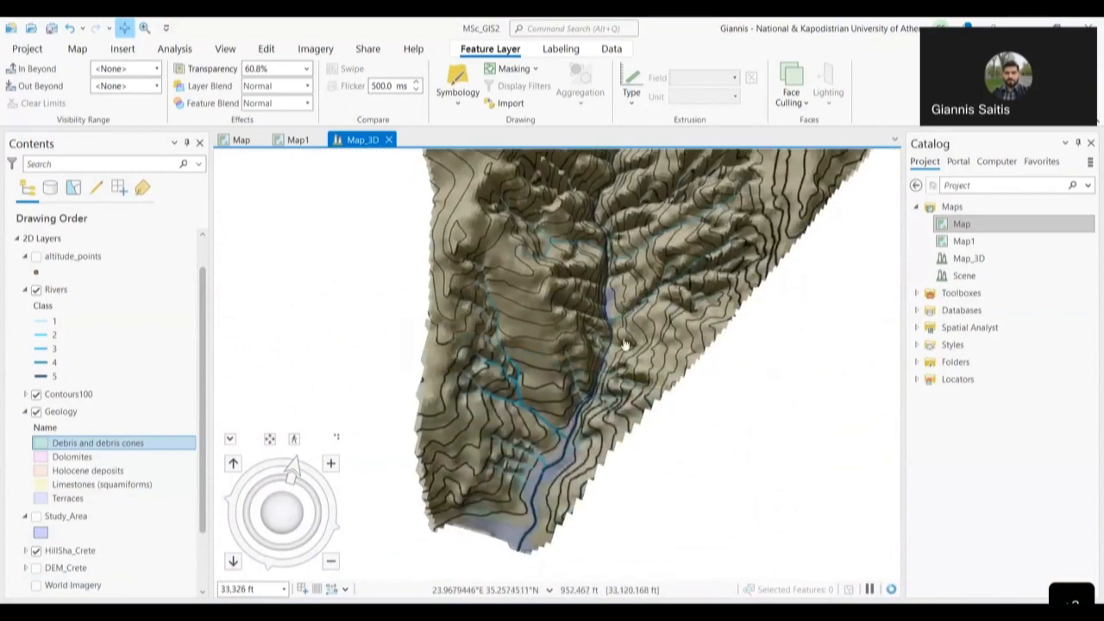
left_click_drag(298, 518, 319, 379)
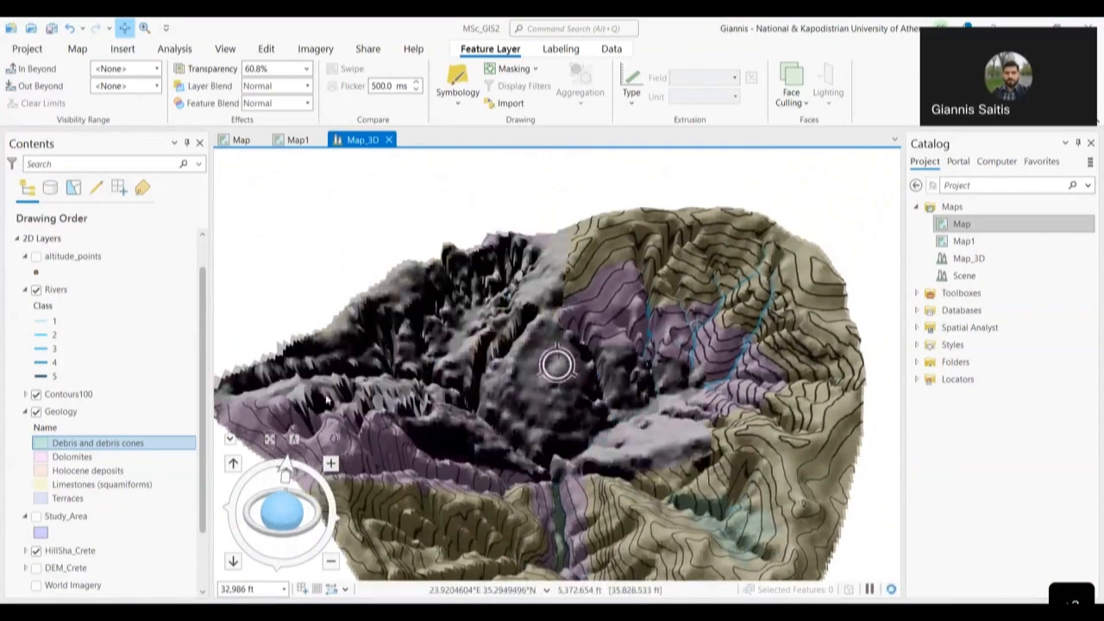
left_click_drag(545, 346, 540, 246)
scroll(546, 305, "down", 3)
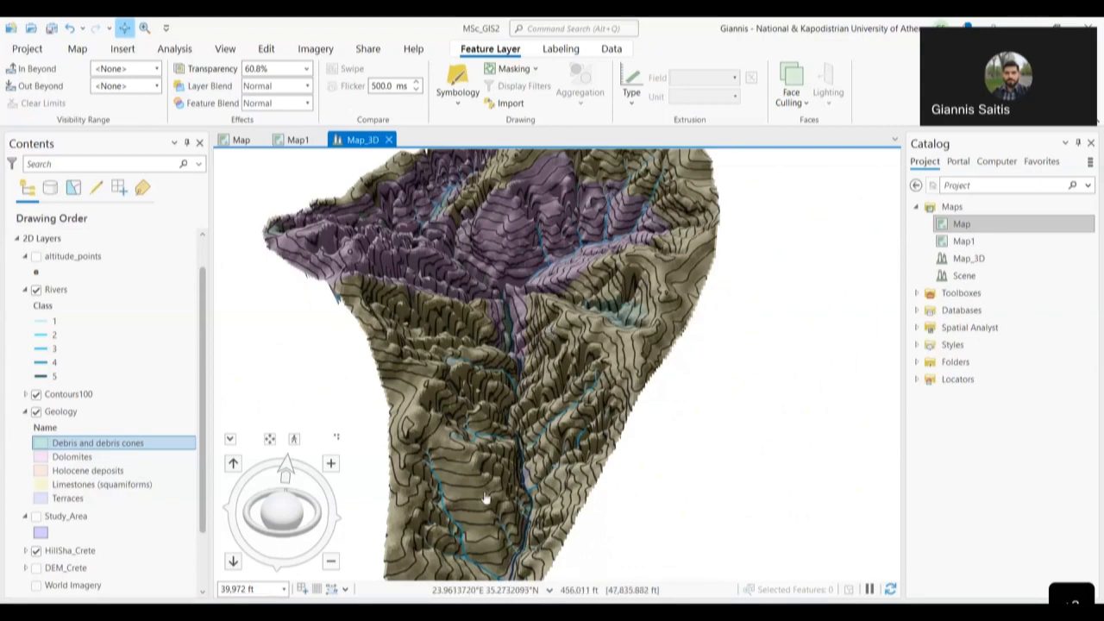
scroll(522, 402, "down", 2)
left_click_drag(506, 421, 495, 526)
scroll(507, 324, "up", 4)
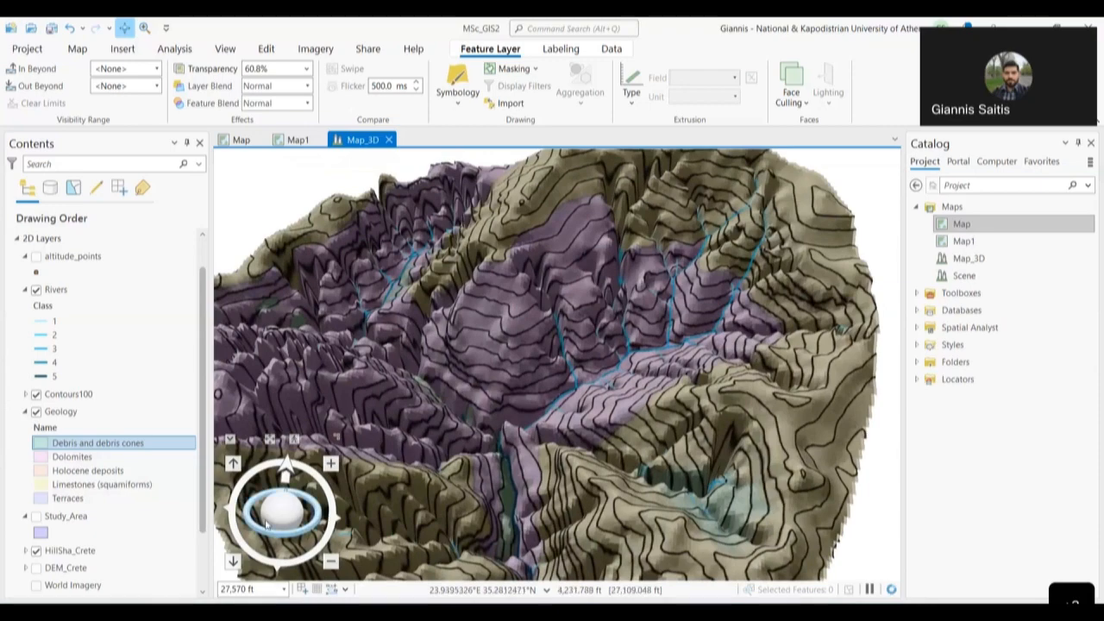
left_click_drag(248, 525, 281, 530)
- Show the Share tab's Web Scene option, then pan, tilt and zoom the draped Crete scene
left_click(78, 50)
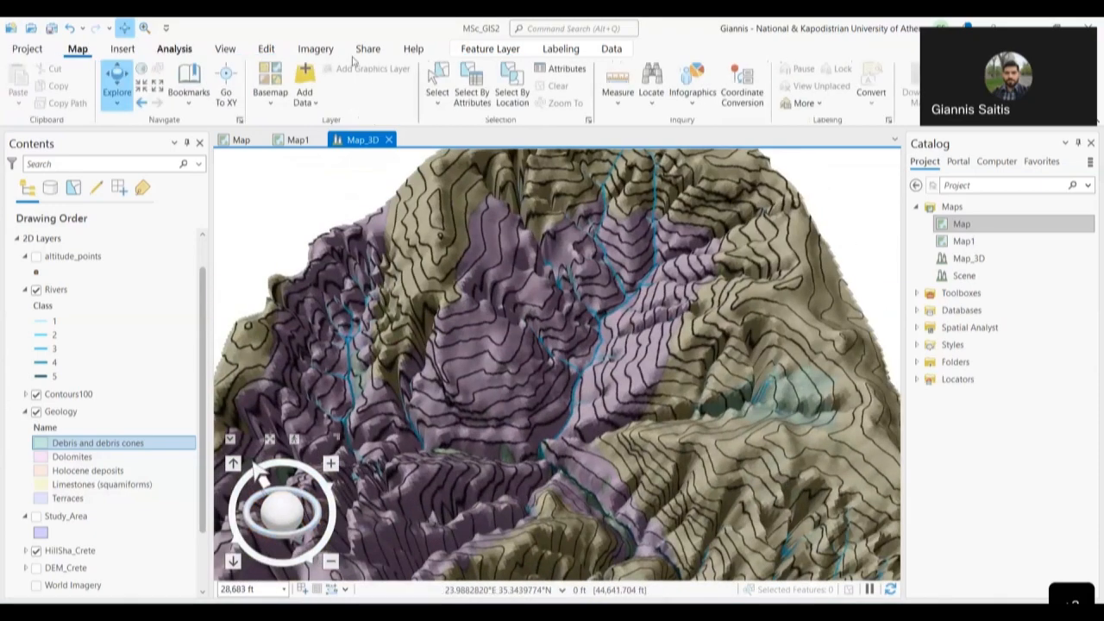
left_click(366, 50)
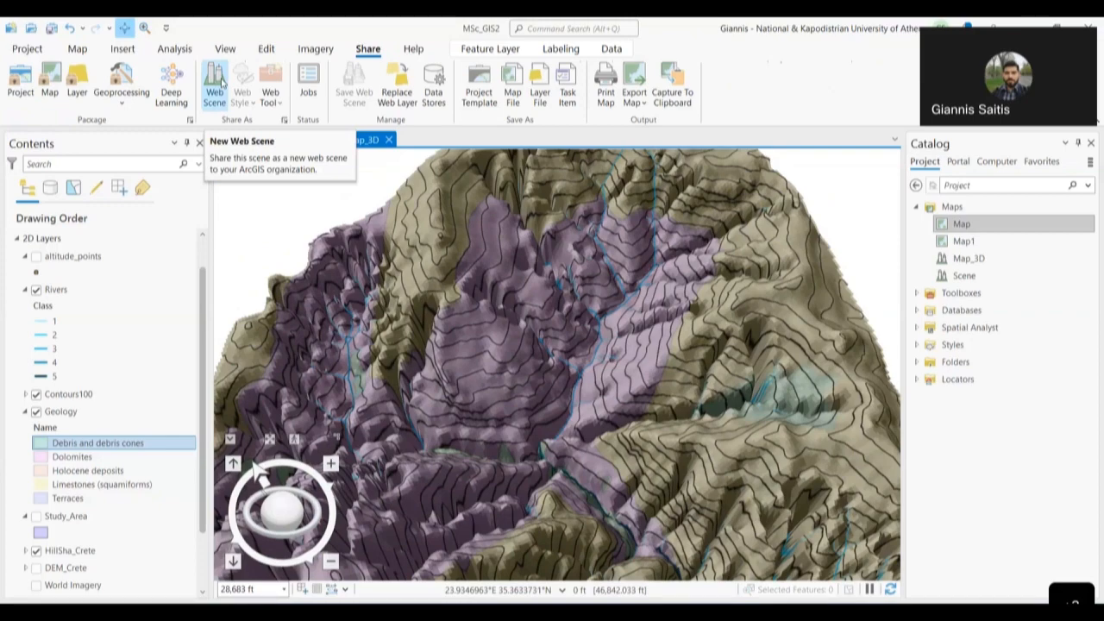
scroll(629, 395, "up", 3)
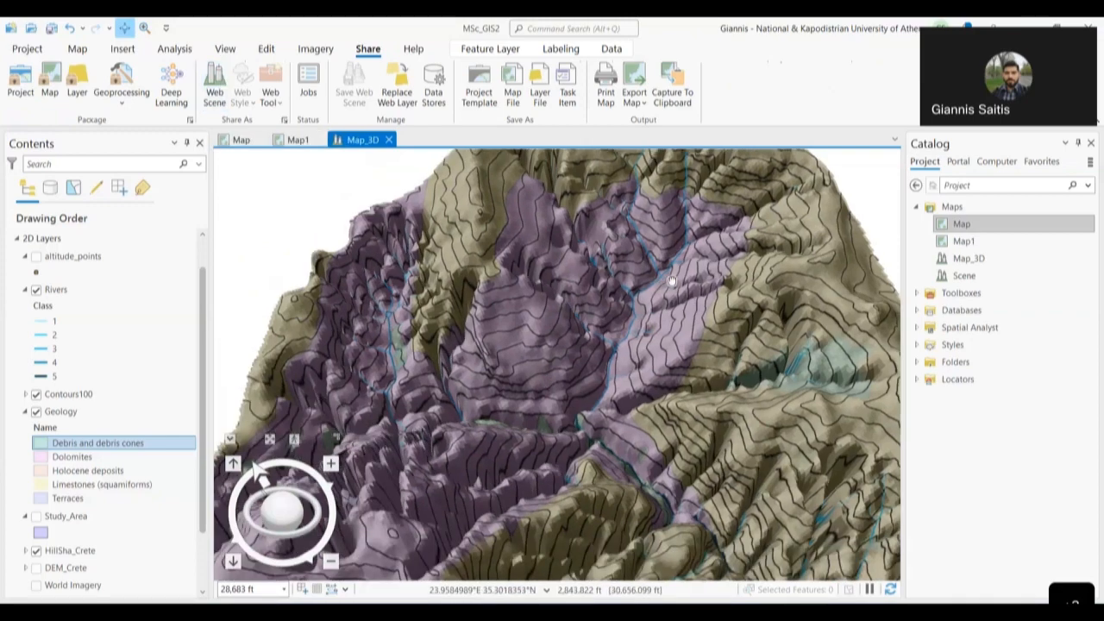
left_click_drag(628, 395, 485, 274)
left_click_drag(284, 519, 261, 480)
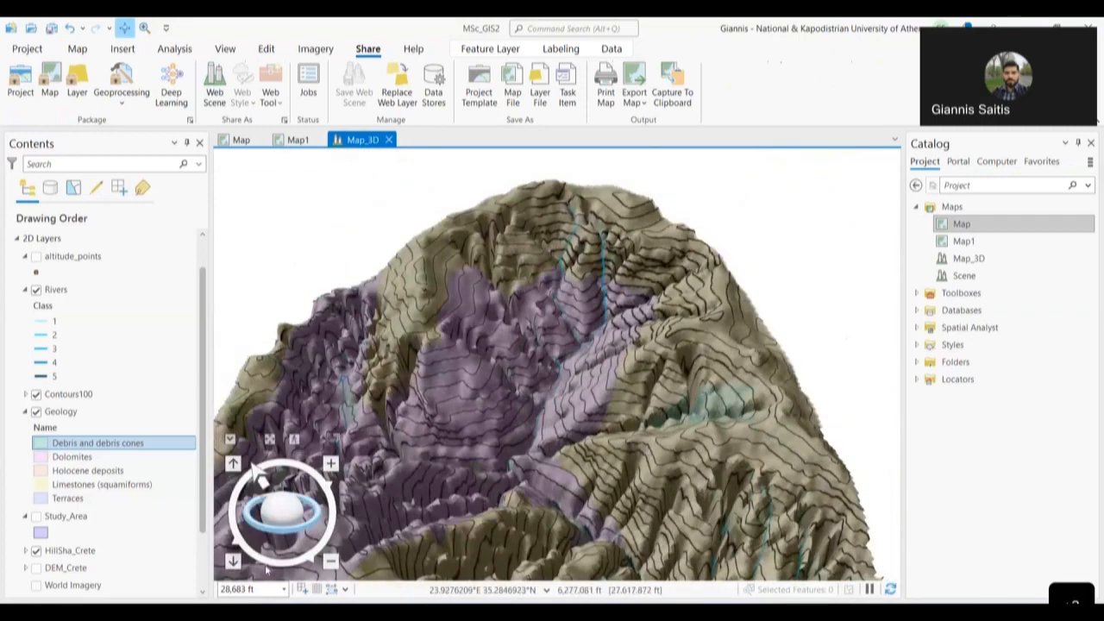
left_click_drag(562, 390, 611, 274)
scroll(611, 379, "down", 3)
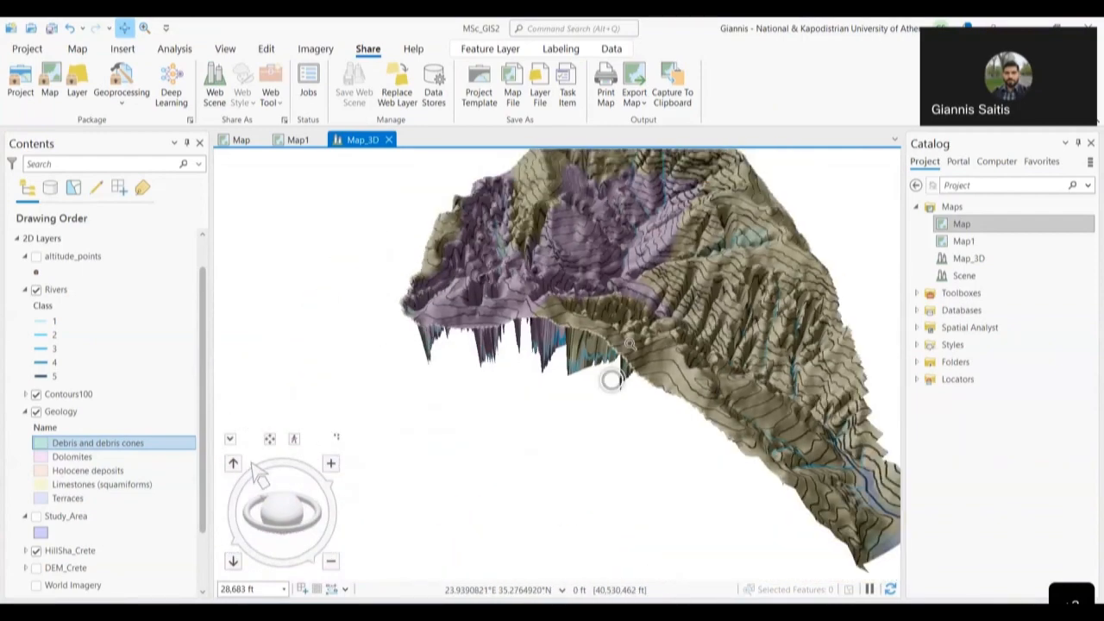
scroll(611, 379, "up", 5)
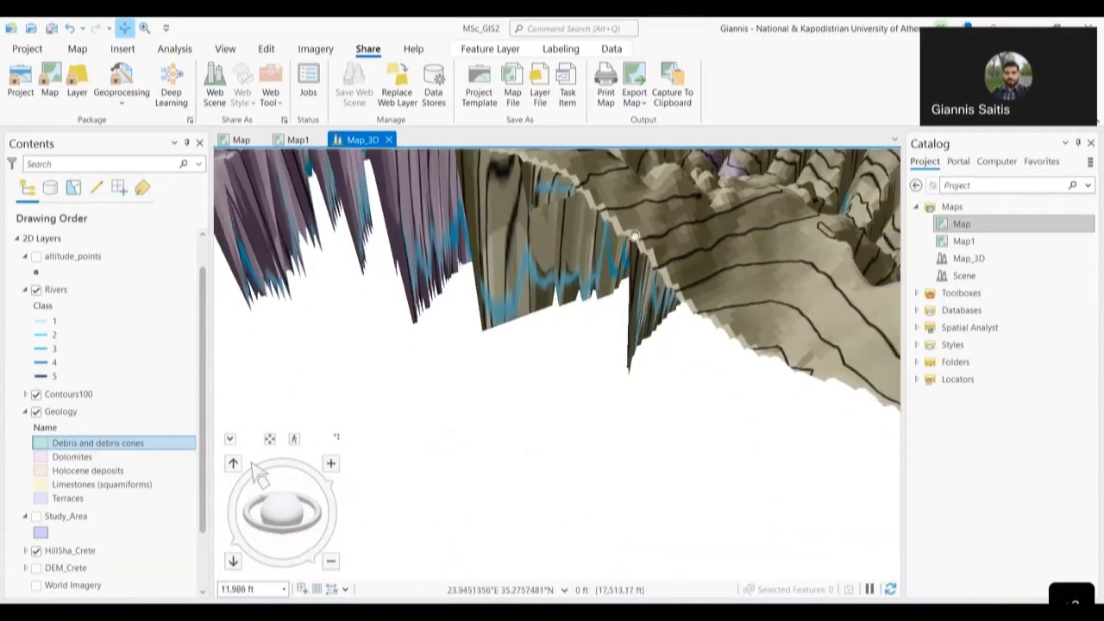